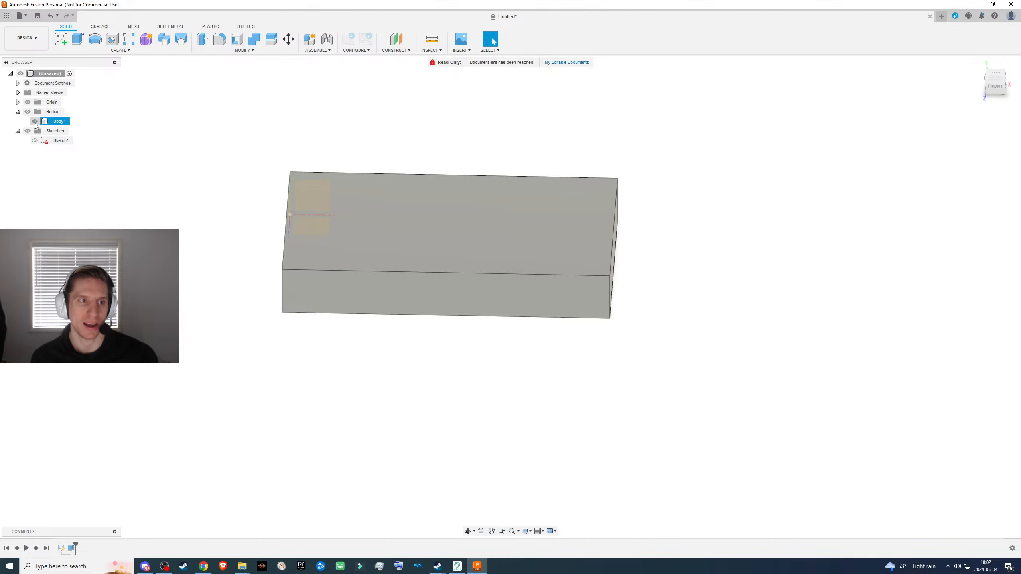
# - Hide the body to view the origin planes at an angle, and show the body again
pyautogui.click(27, 111)
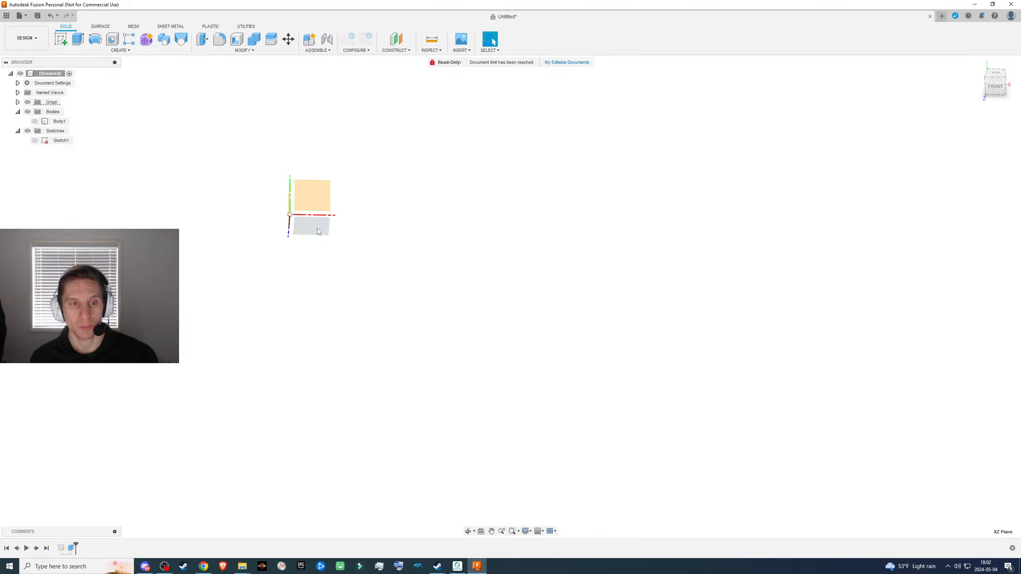
pyautogui.keyDown('shift'); pyautogui.moveTo(386, 276); pyautogui.dragTo(357, 278, button='middle'); pyautogui.keyUp('shift')
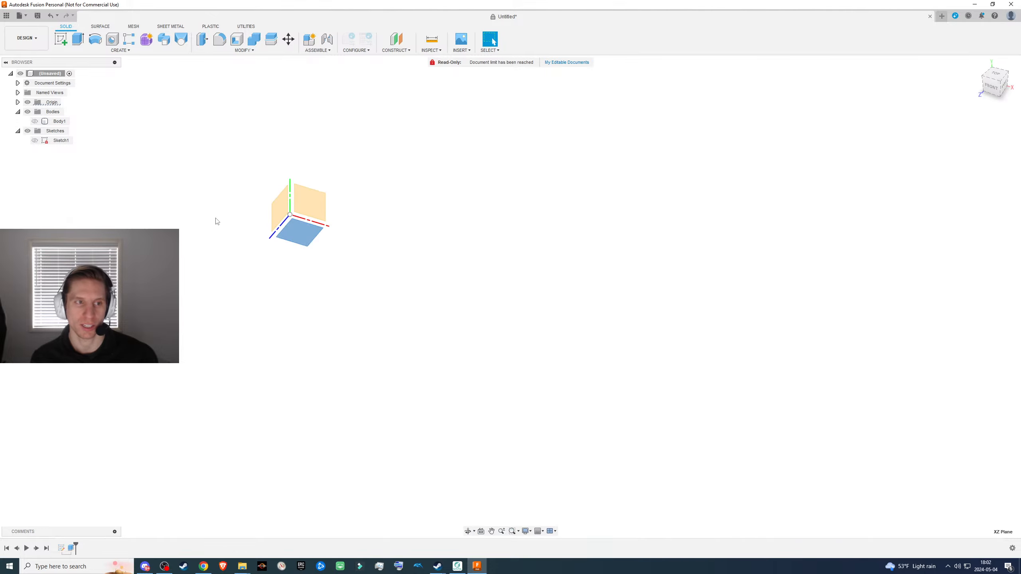
pyautogui.click(35, 121)
# - Create a new sketch on the top face of the box
pyautogui.click(370, 252)
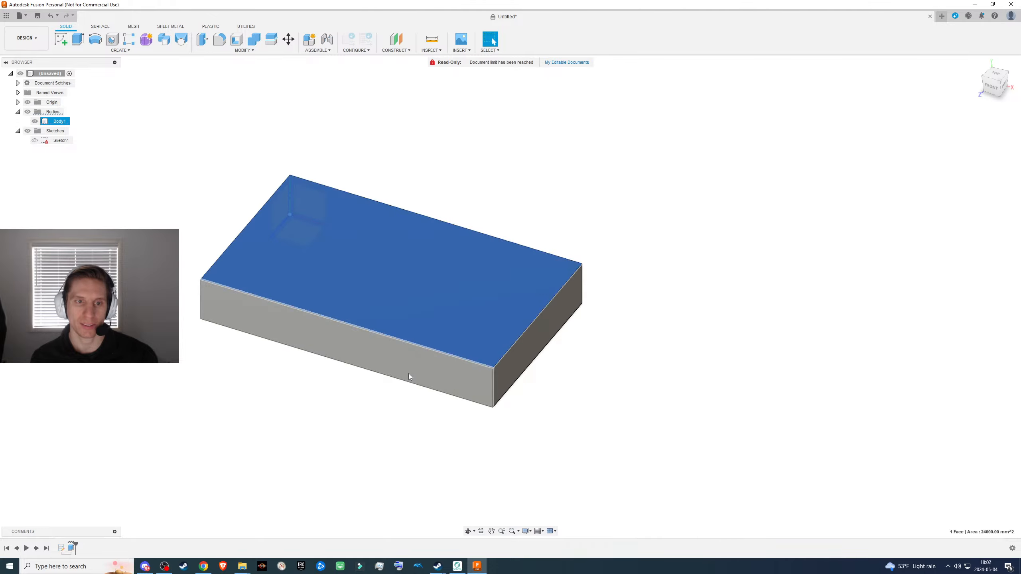
pyautogui.moveTo(683, 417)
pyautogui.keyDown('shift'); pyautogui.mouseDown(button='middle')
pyautogui.moveTo(691, 397)
pyautogui.moveTo(692, 421)
pyautogui.mouseUp(button='middle'); pyautogui.keyUp('shift')
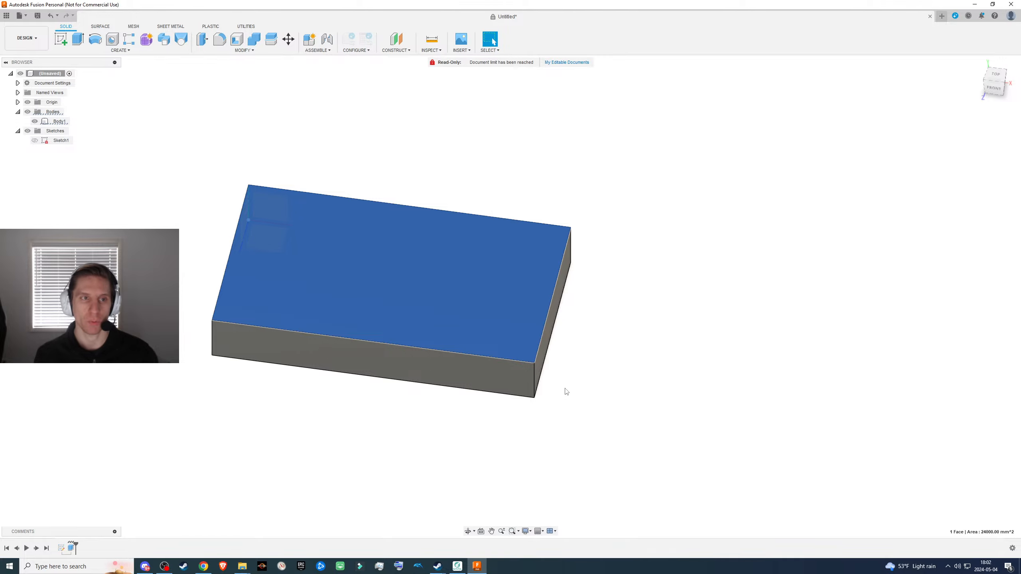
pyautogui.click(60, 39)
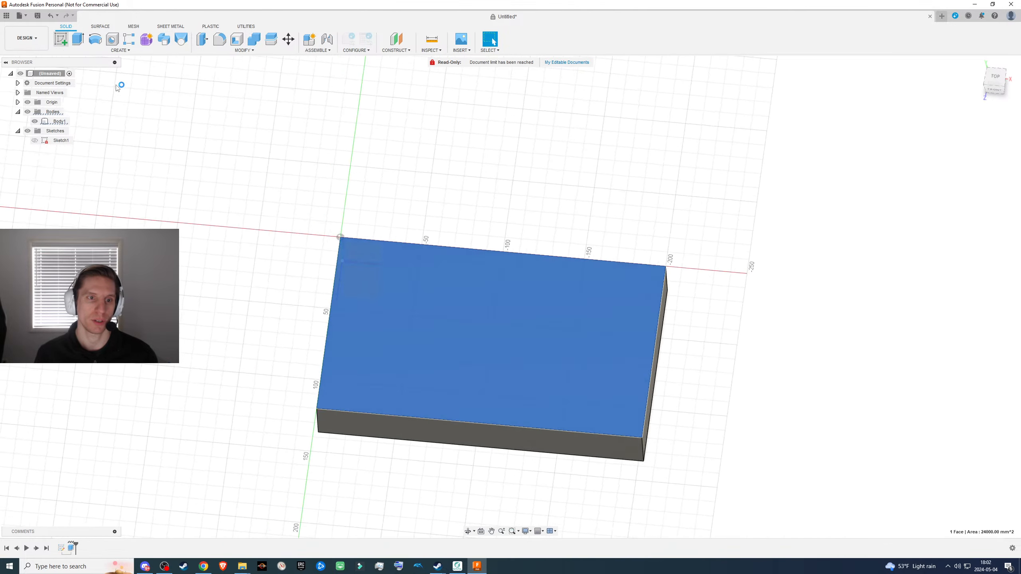
pyautogui.moveTo(653, 332); pyautogui.dragTo(442, 189, button='middle')
pyautogui.scroll(-4, 442, 189)
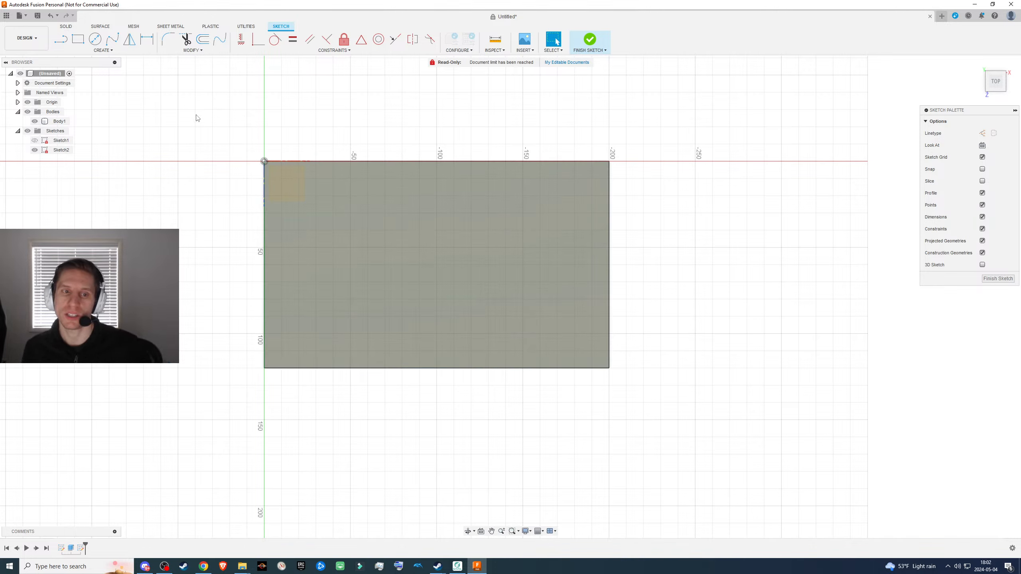
pyautogui.click(107, 50)
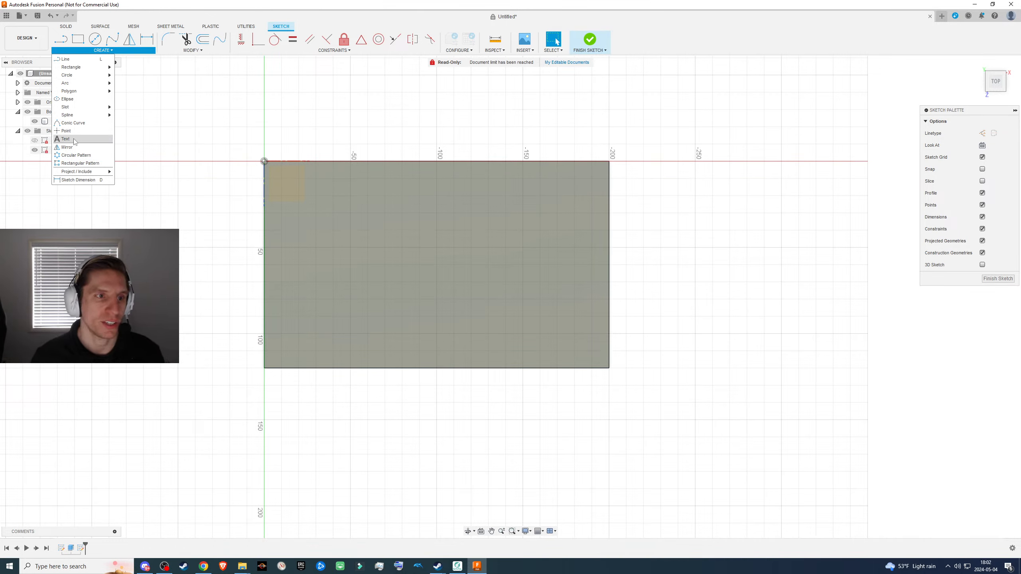
pyautogui.click(194, 52)
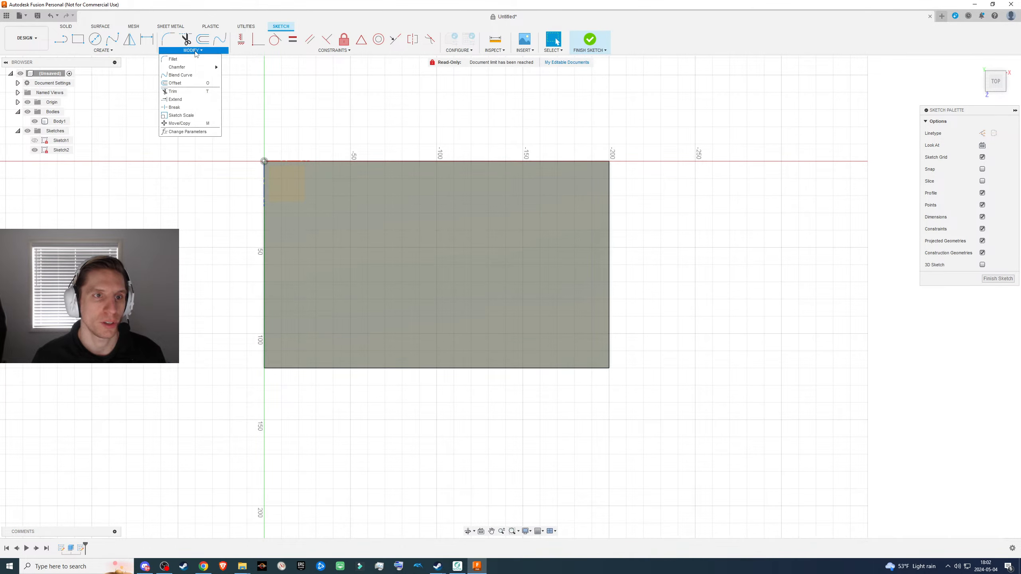
pyautogui.click(102, 51)
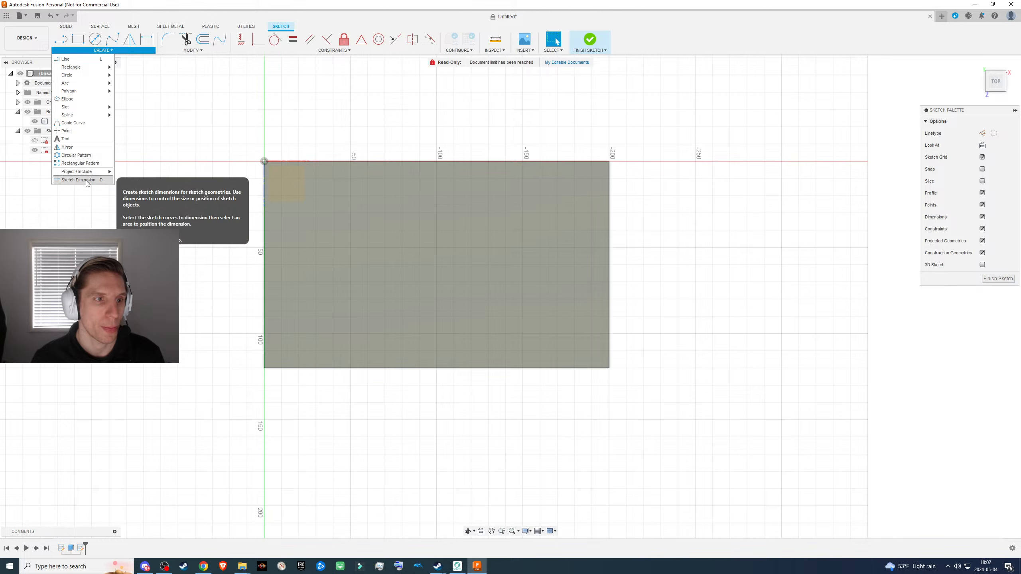
# - Offset the chained outline of the top face 3 mm inward
pyautogui.click(177, 51)
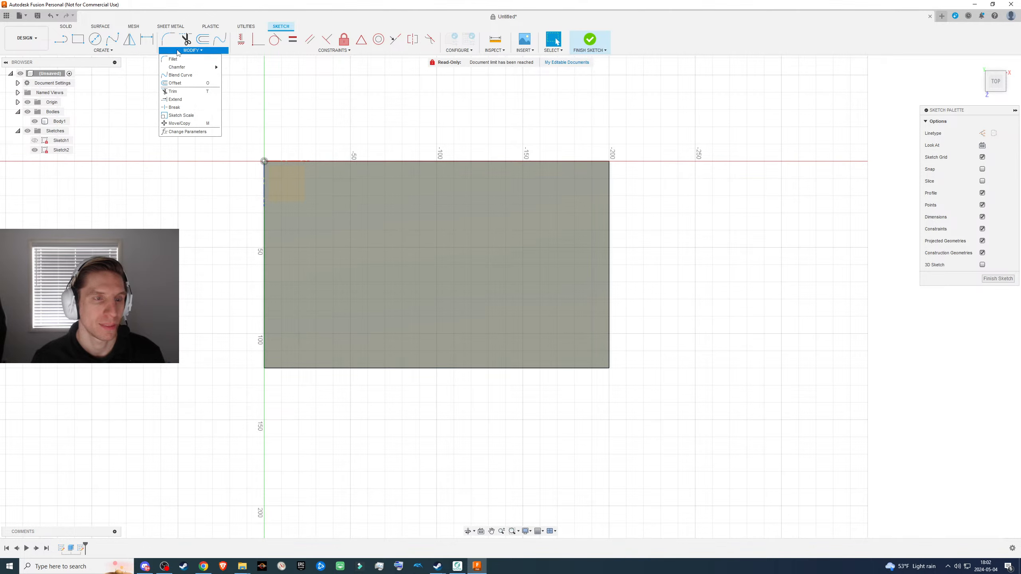
pyautogui.click(176, 83)
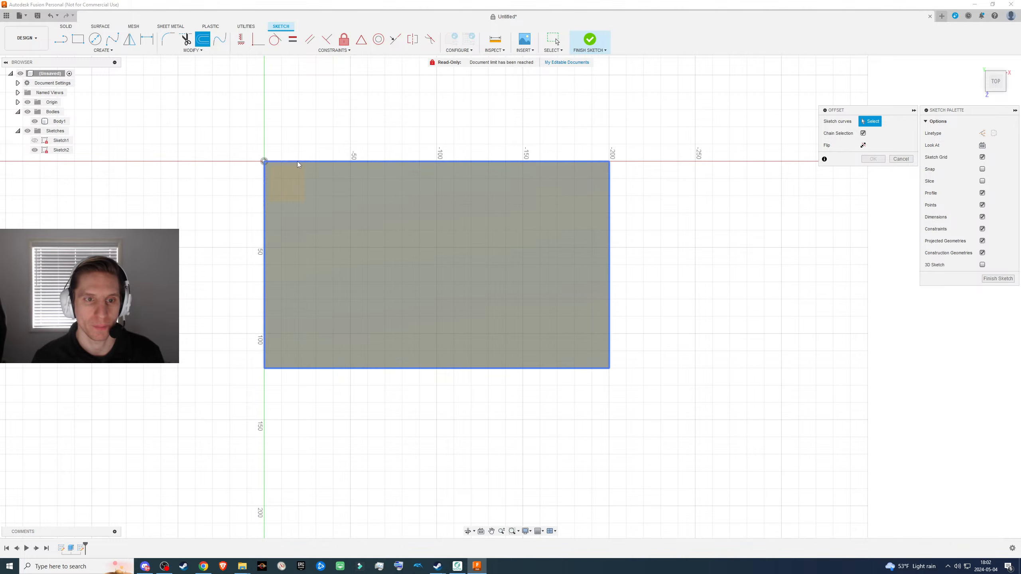
pyautogui.click(264, 188)
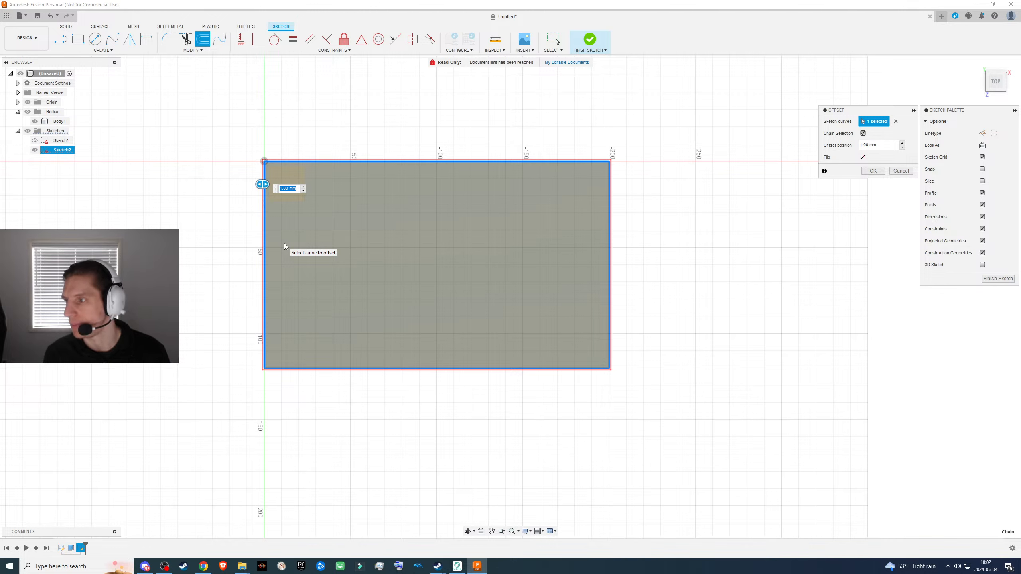
pyautogui.write('3')
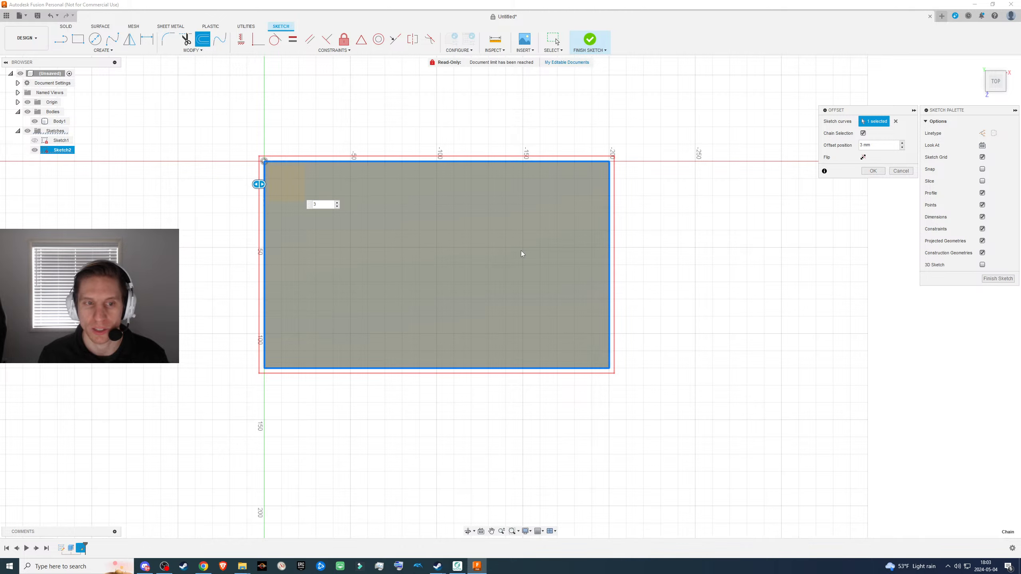
pyautogui.write('-')
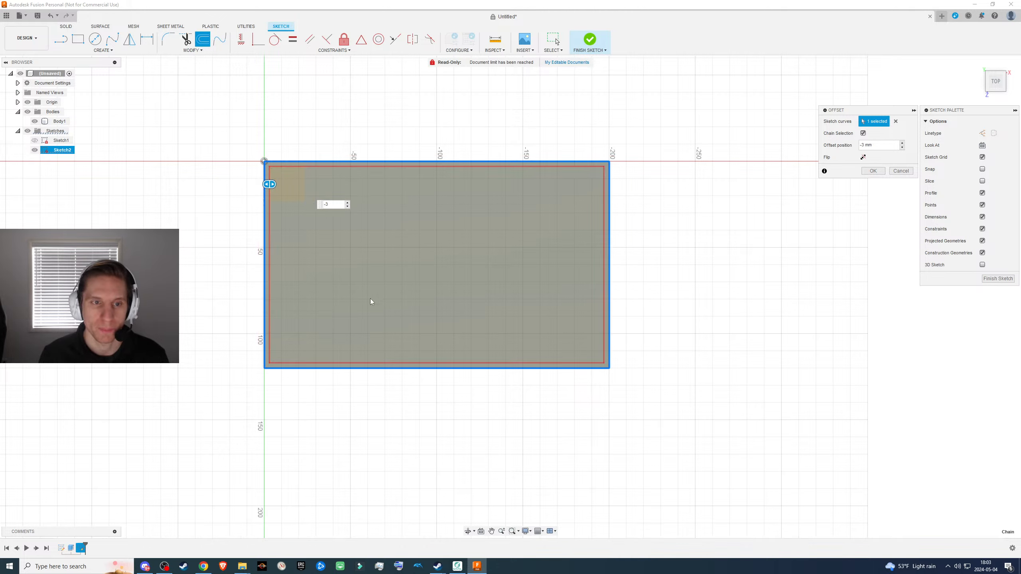
pyautogui.click(877, 176)
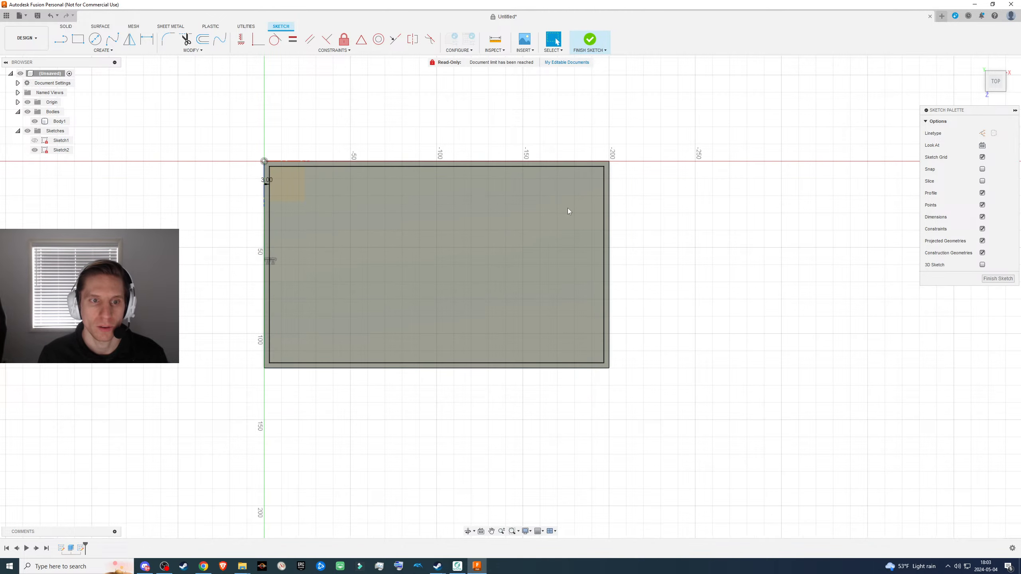
# - Set the offset dimension to 4 mm and finish the sketch
pyautogui.doubleClick(264, 180)
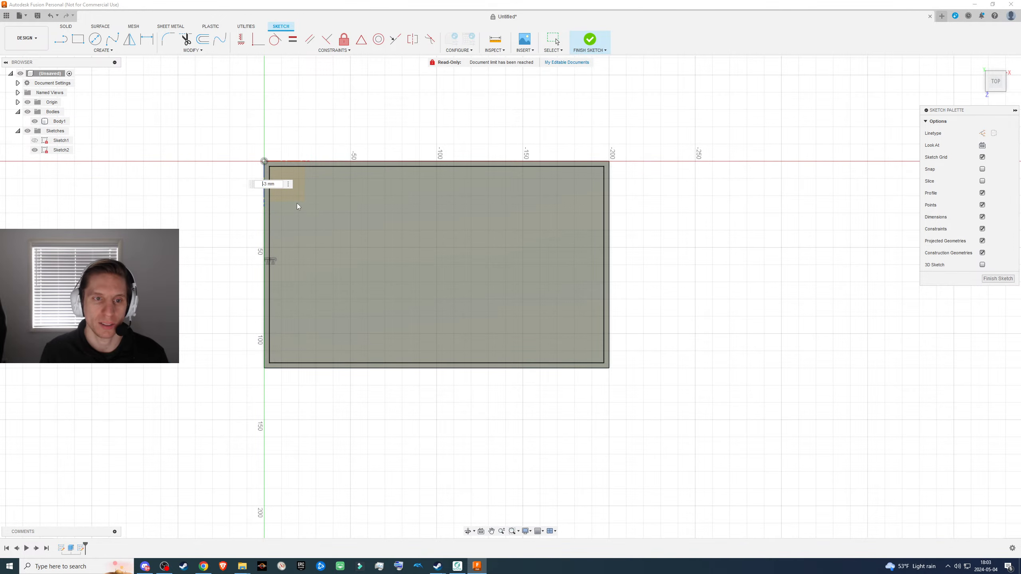
pyautogui.write('4')
pyautogui.press('Return')
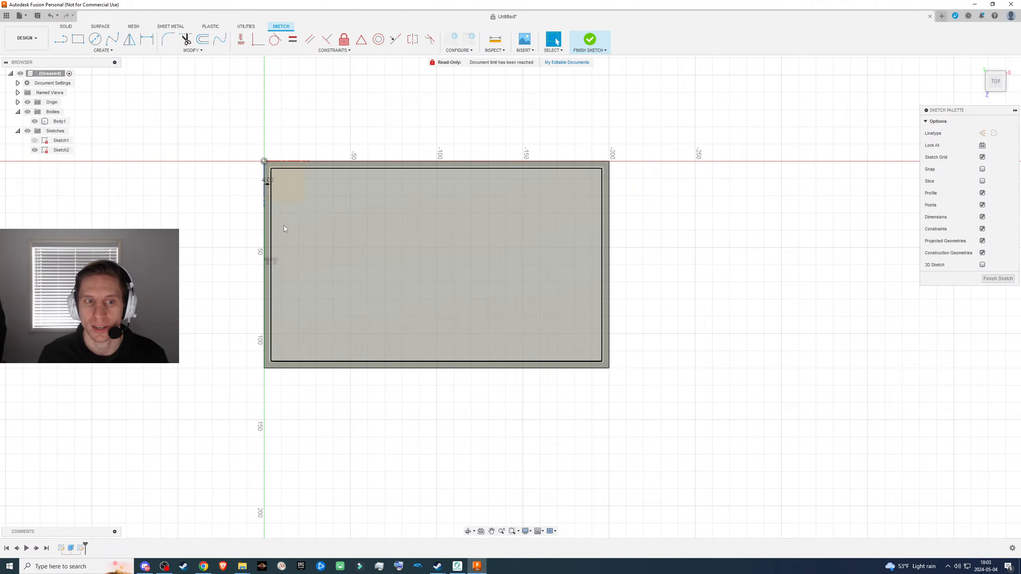
pyautogui.scroll(2, 284, 225)
pyautogui.scroll(-1, 348, 229)
pyautogui.scroll(-1, 616, 274)
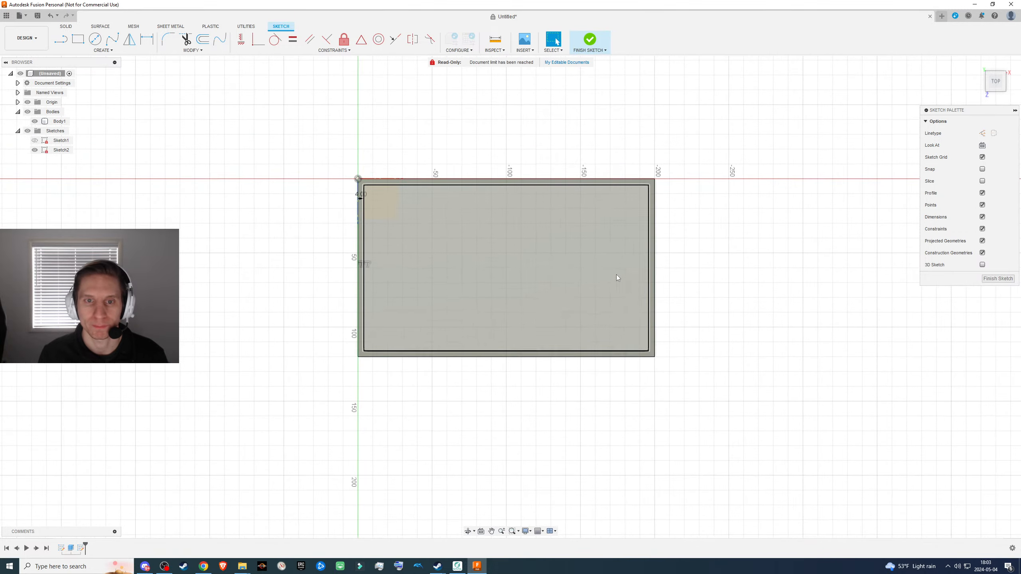
pyautogui.scroll(3, 605, 278)
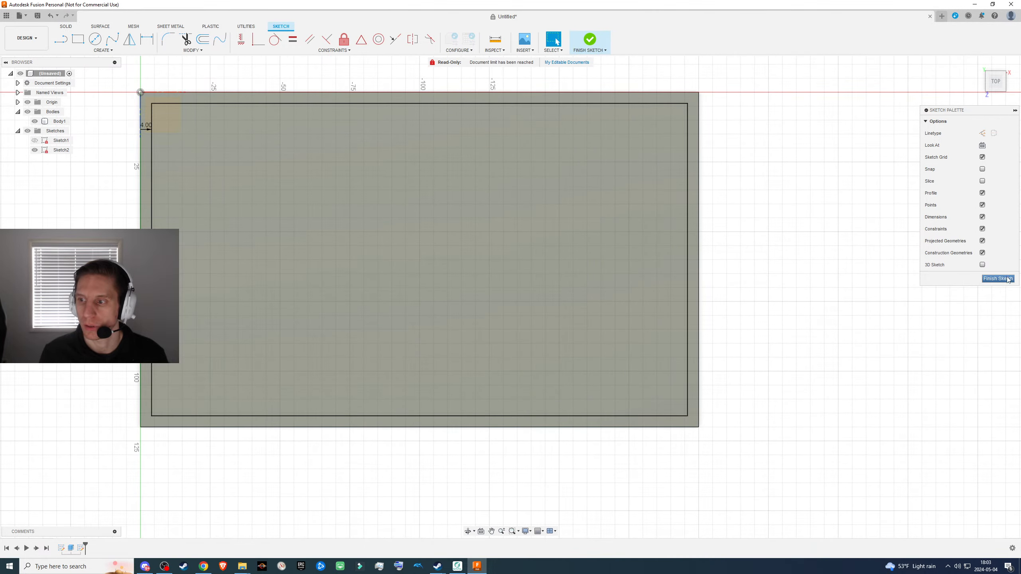
pyautogui.click(1008, 279)
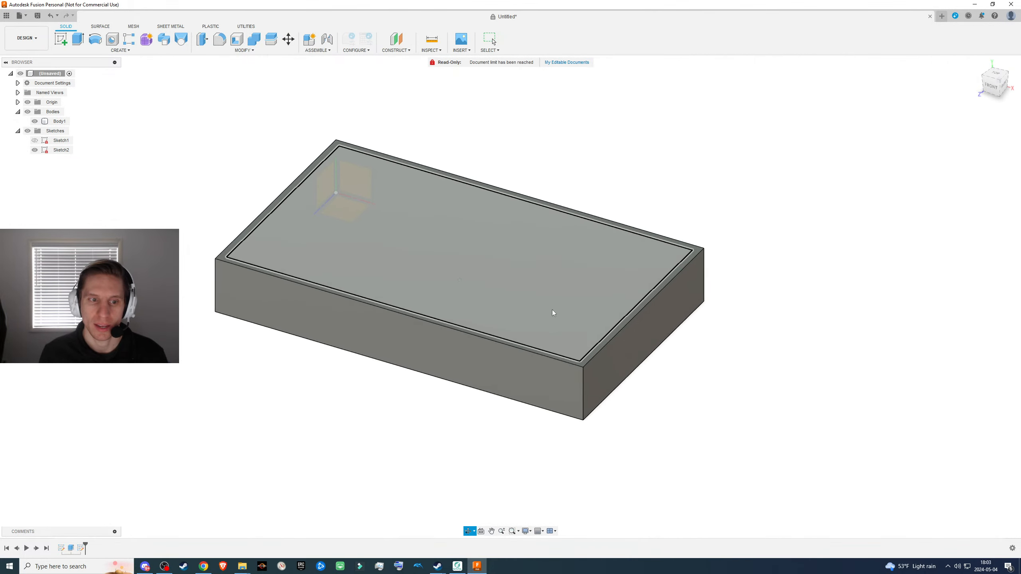
# - Start extruding the inner rectangular profile, trying 20 mm upward as a join and 25 mm downward as a cut
pyautogui.click(467, 286)
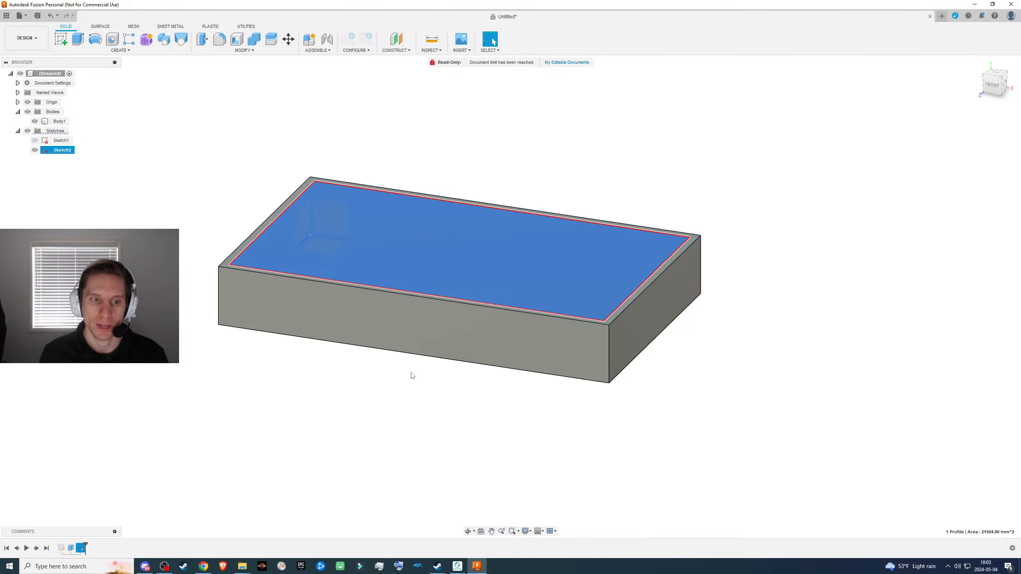
pyautogui.press('e')
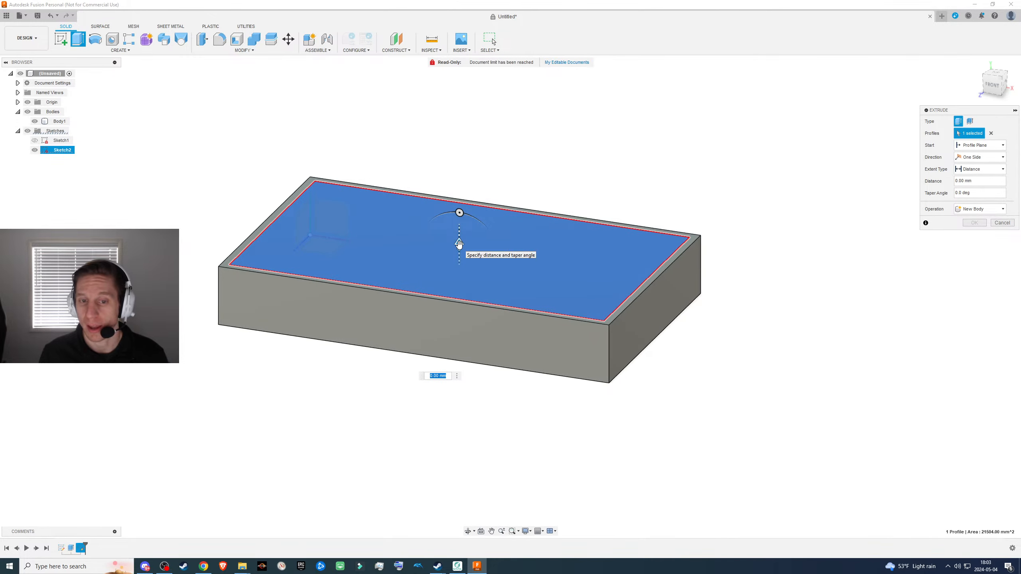
pyautogui.moveTo(459, 244); pyautogui.dragTo(460, 205)
pyautogui.keyDown('shift'); pyautogui.moveTo(434, 376); pyautogui.dragTo(430, 291, button='middle'); pyautogui.keyUp('shift')
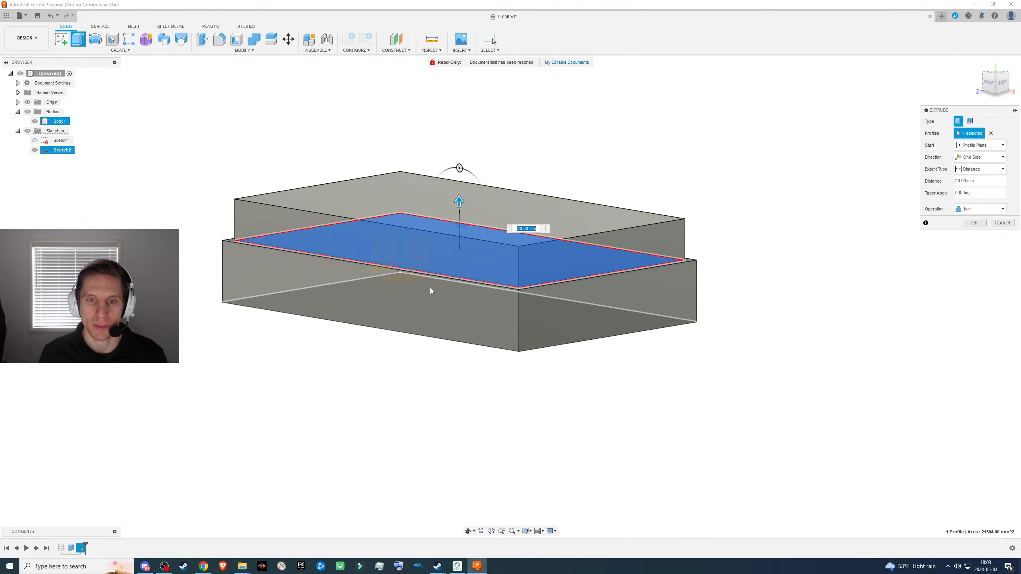
pyautogui.moveTo(459, 201); pyautogui.dragTo(454, 306)
pyautogui.keyDown('shift'); pyautogui.moveTo(550, 375); pyautogui.dragTo(527, 379, button='middle'); pyautogui.keyUp('shift')
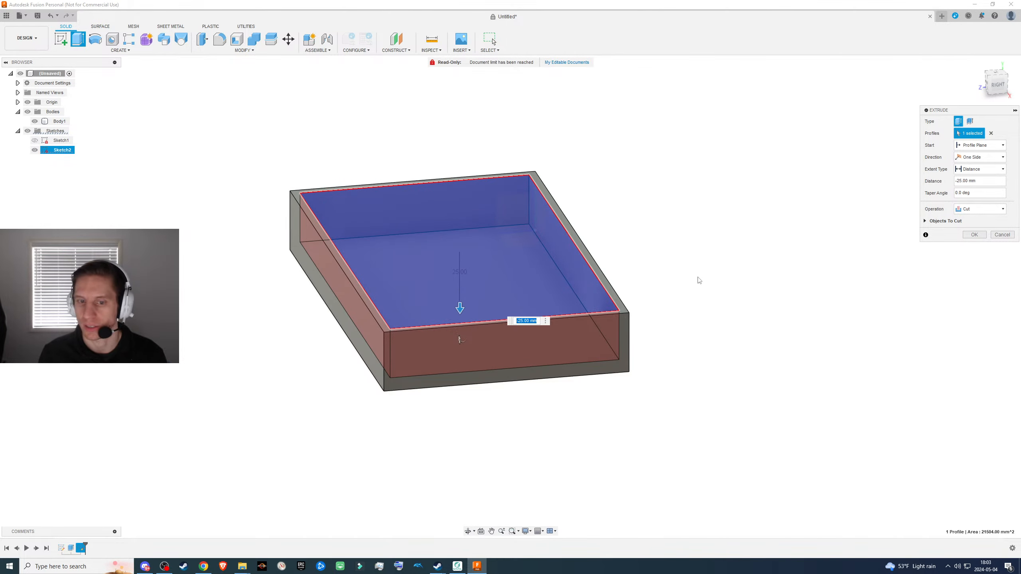
# - Extrude the inner rectangle 35 mm upward with the Join operation, after trying New Body
pyautogui.moveTo(457, 308); pyautogui.dragTo(447, 174)
pyautogui.keyDown('shift'); pyautogui.moveTo(588, 275); pyautogui.dragTo(762, 284, button='middle'); pyautogui.keyUp('shift')
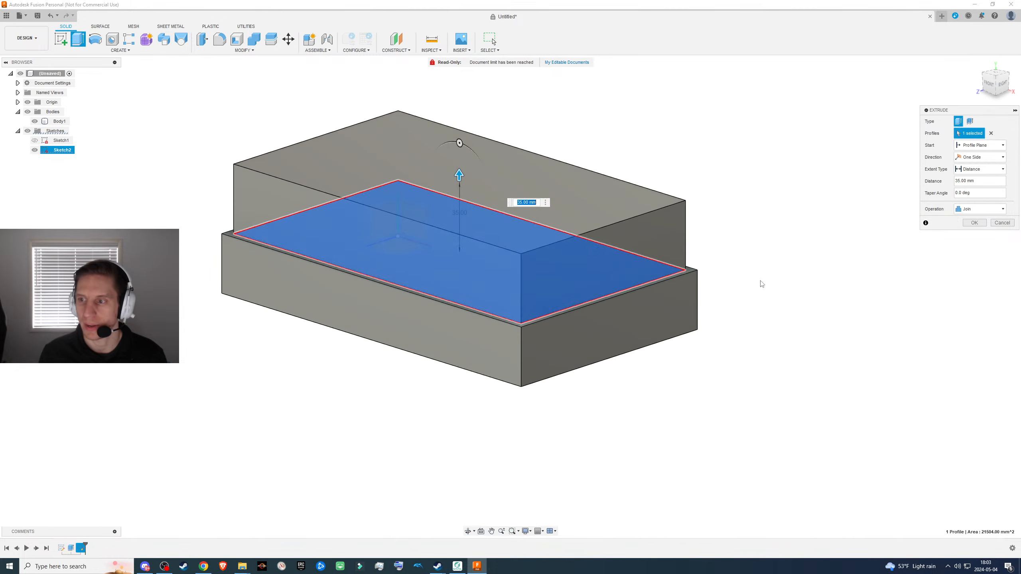
pyautogui.click(968, 209)
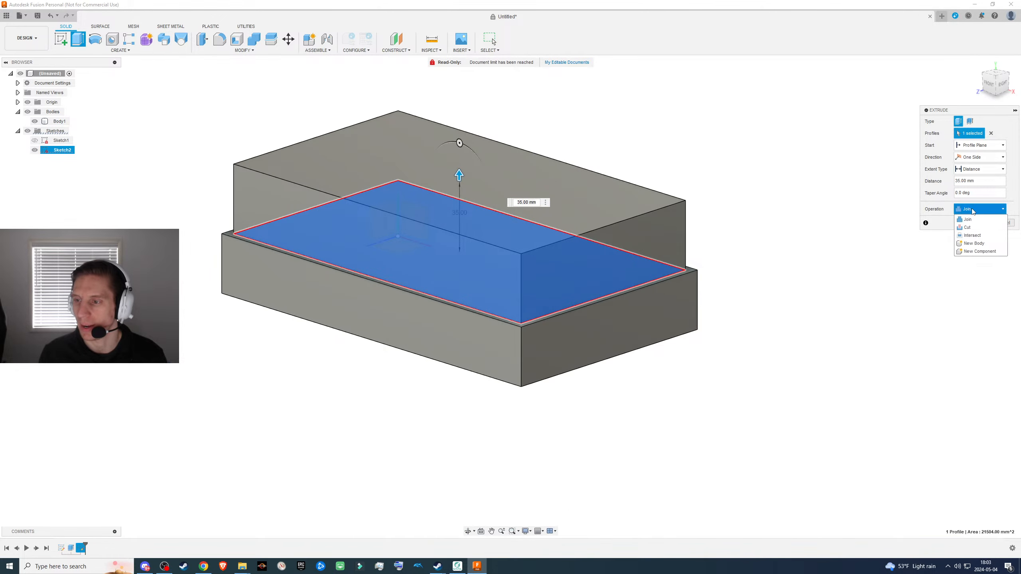
pyautogui.click(972, 243)
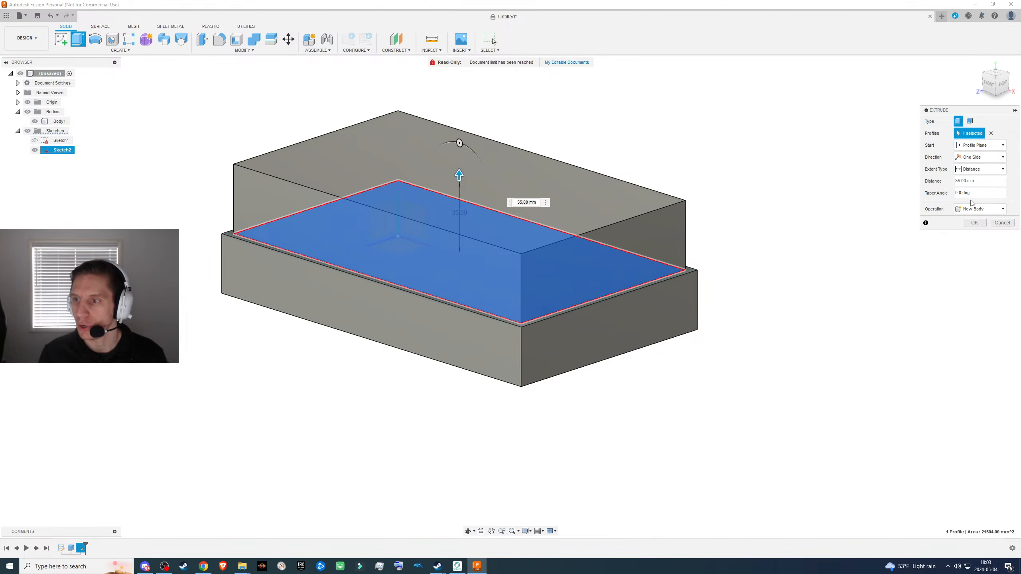
pyautogui.click(971, 211)
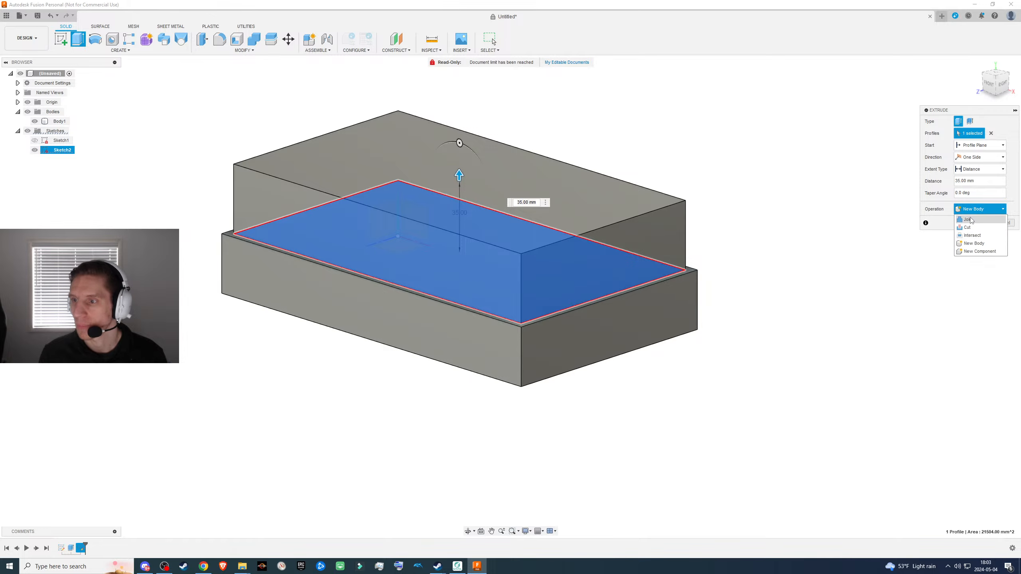
pyautogui.click(971, 218)
pyautogui.click(977, 226)
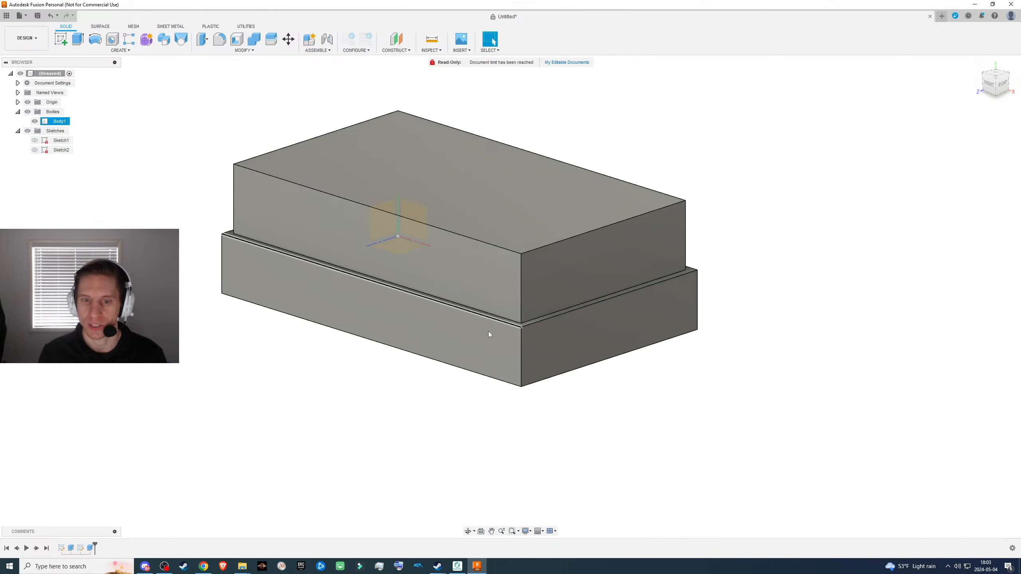
# - Select the body to examine which geometry belongs to it, and clear the selection
pyautogui.keyDown('shift'); pyautogui.moveTo(277, 321); pyautogui.dragTo(316, 328, button='middle'); pyautogui.keyUp('shift')
pyautogui.click(60, 122)
pyautogui.keyDown('shift'); pyautogui.moveTo(169, 317); pyautogui.dragTo(398, 330, button='middle'); pyautogui.keyUp('shift')
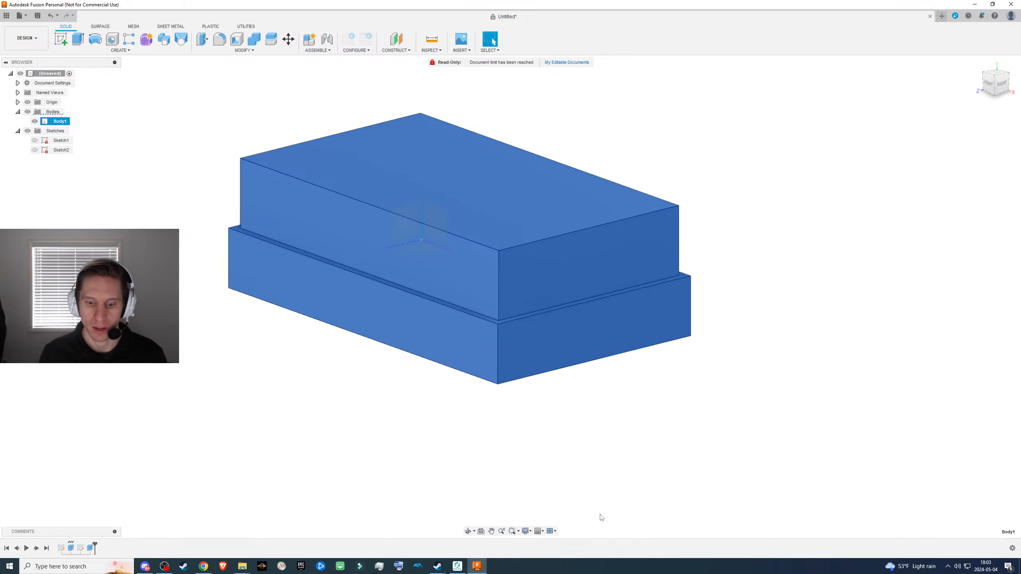
pyautogui.keyDown('shift'); pyautogui.moveTo(280, 355); pyautogui.dragTo(278, 376, button='middle'); pyautogui.keyUp('shift')
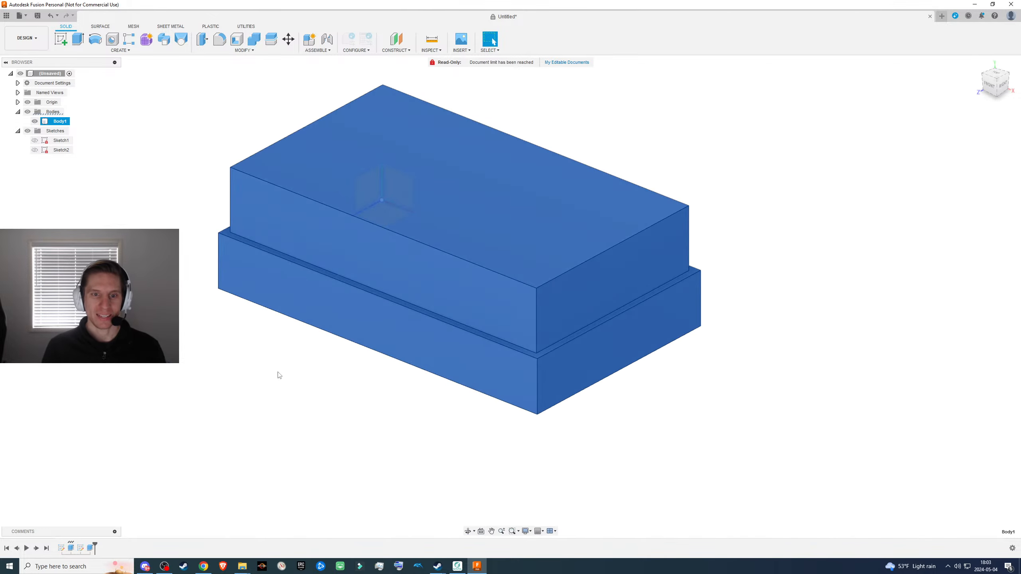
pyautogui.click(251, 406)
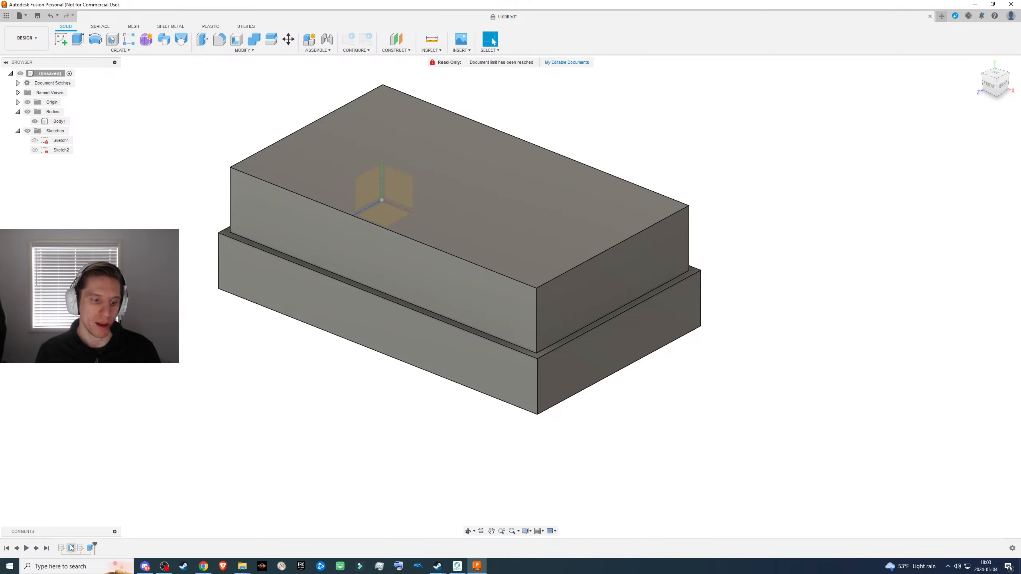
# - Edit the upper 35 mm extrusion and change its operation to New Body
pyautogui.click(92, 548)
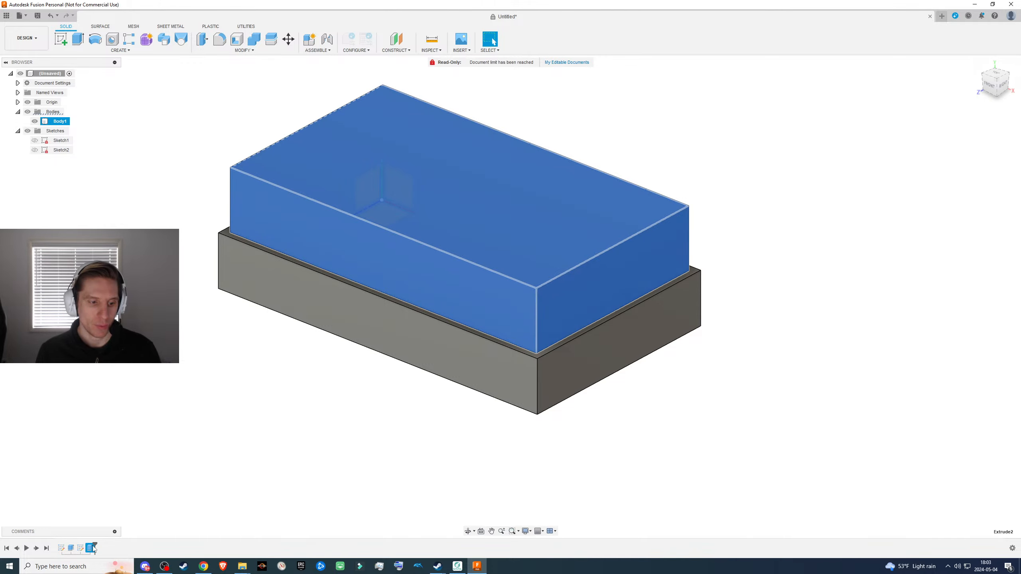
pyautogui.rightClick(93, 548)
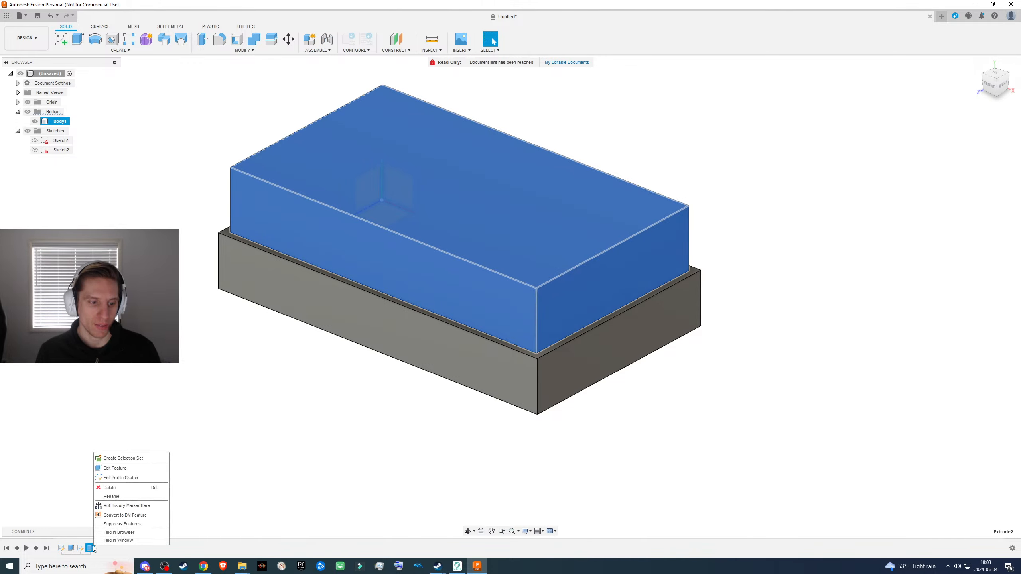
pyautogui.click(136, 473)
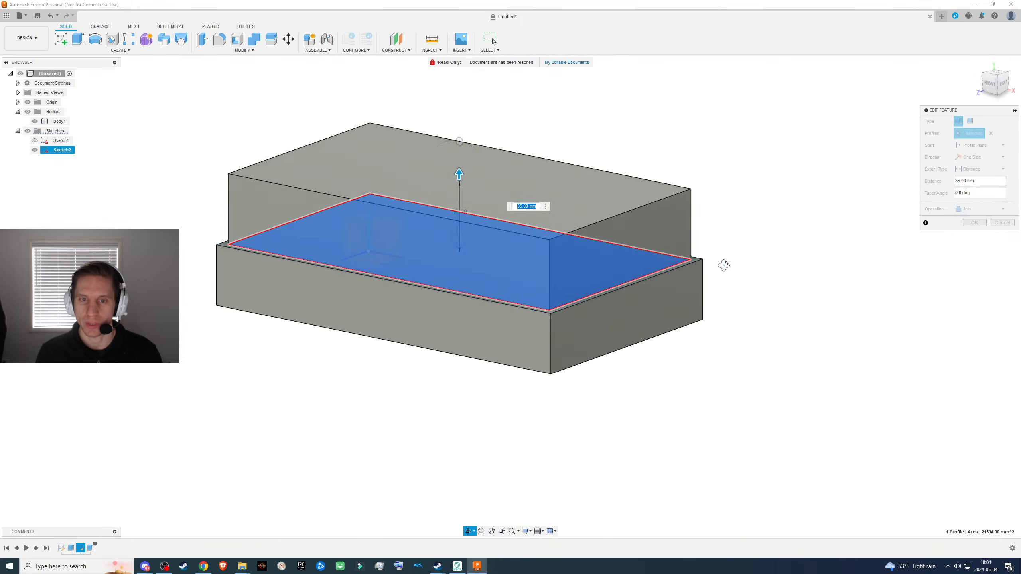
pyautogui.moveTo(457, 178)
pyautogui.mouseDown()
pyautogui.moveTo(455, 229)
pyautogui.moveTo(457, 178)
pyautogui.mouseUp()
pyautogui.click(978, 209)
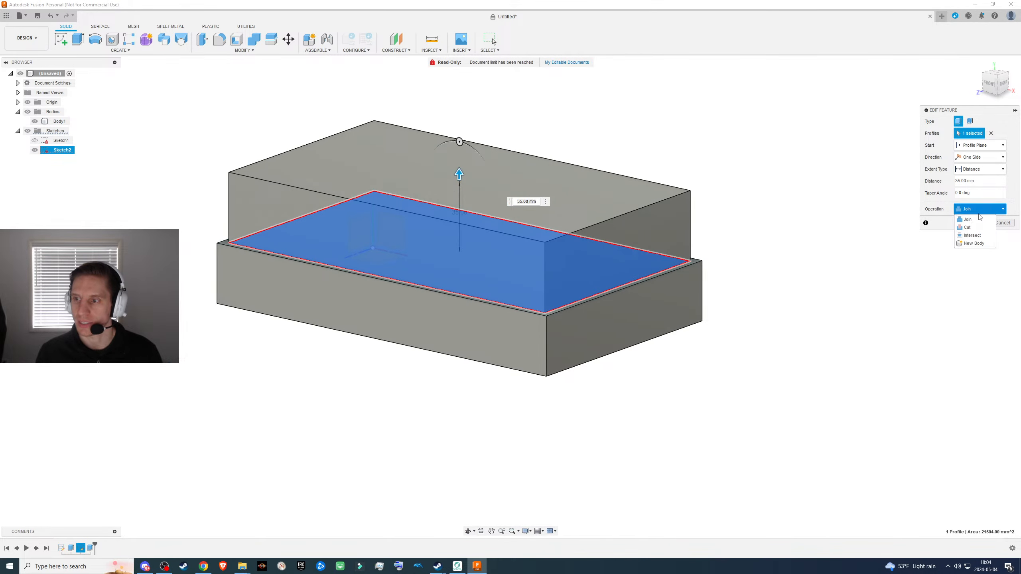
pyautogui.click(968, 243)
pyautogui.click(969, 227)
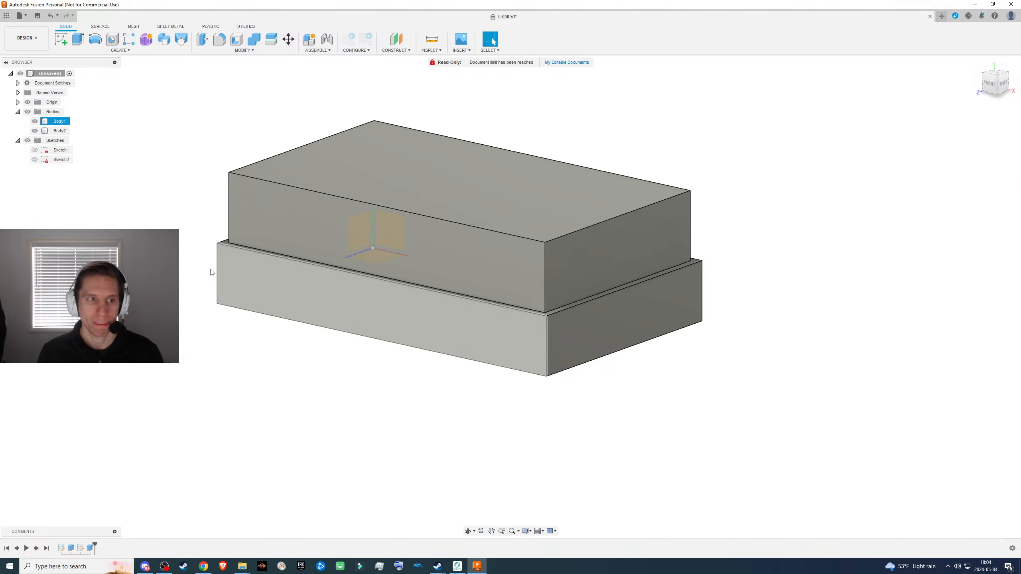
# - Select the two bodies in turn to examine which block belongs to each
pyautogui.click(61, 122)
pyautogui.click(61, 132)
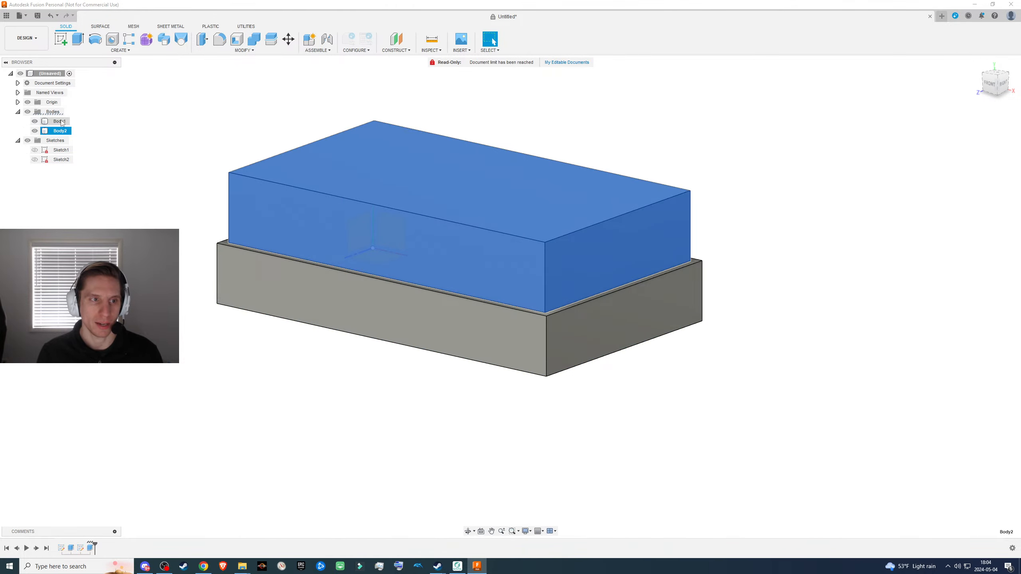
pyautogui.click(60, 121)
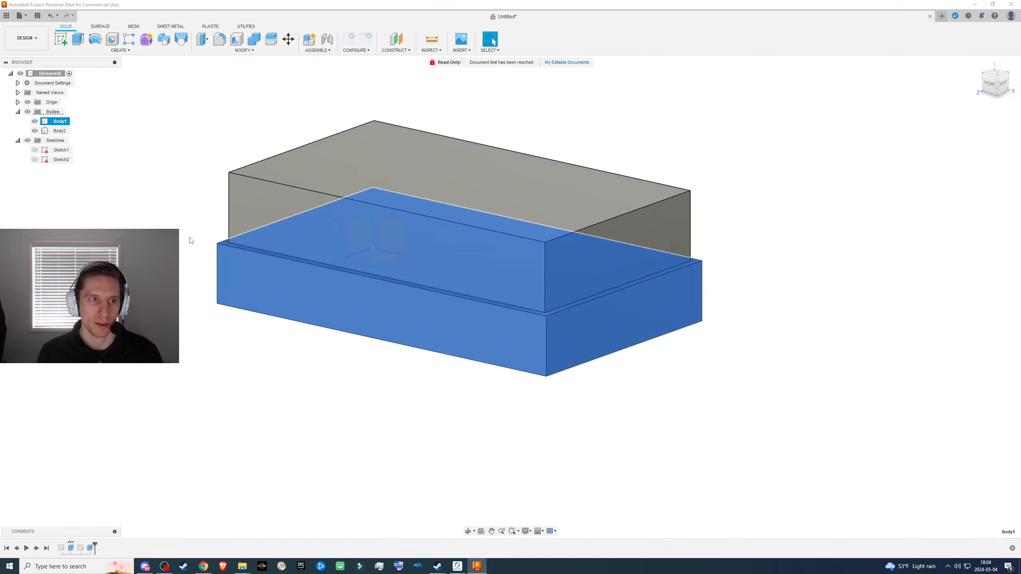
# - Edit the inner rectangle's extrusion again, pulling it down to -10 mm and changing the operation to Cut
pyautogui.rightClick(93, 550)
pyautogui.click(146, 467)
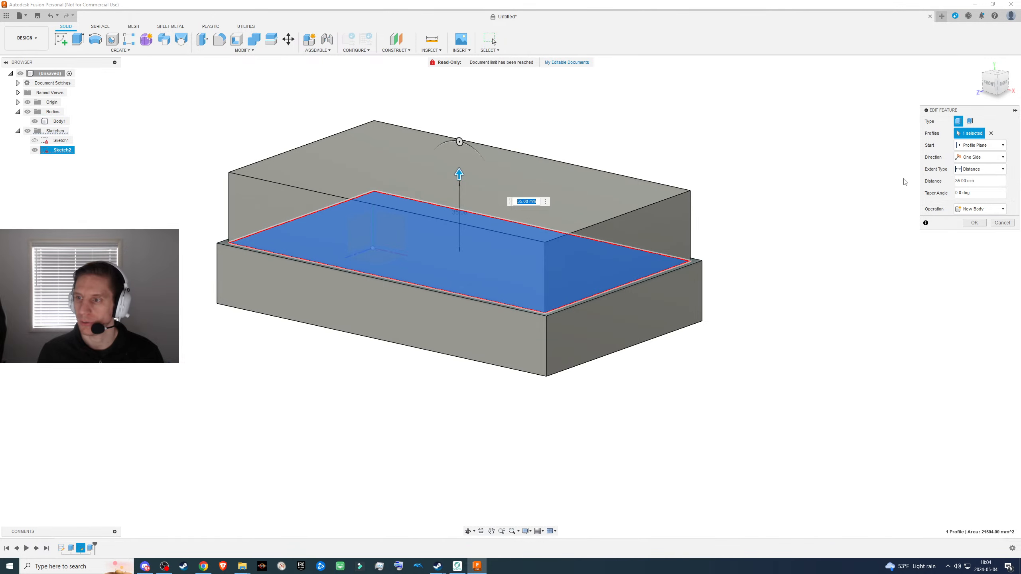
pyautogui.moveTo(459, 175); pyautogui.dragTo(426, 292)
pyautogui.click(974, 209)
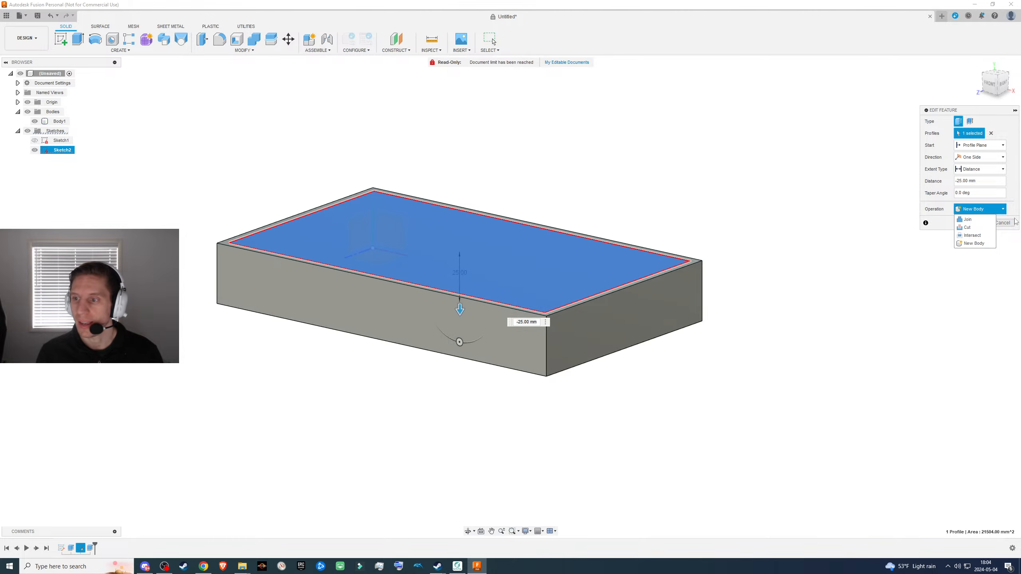
pyautogui.moveTo(460, 309); pyautogui.dragTo(458, 285)
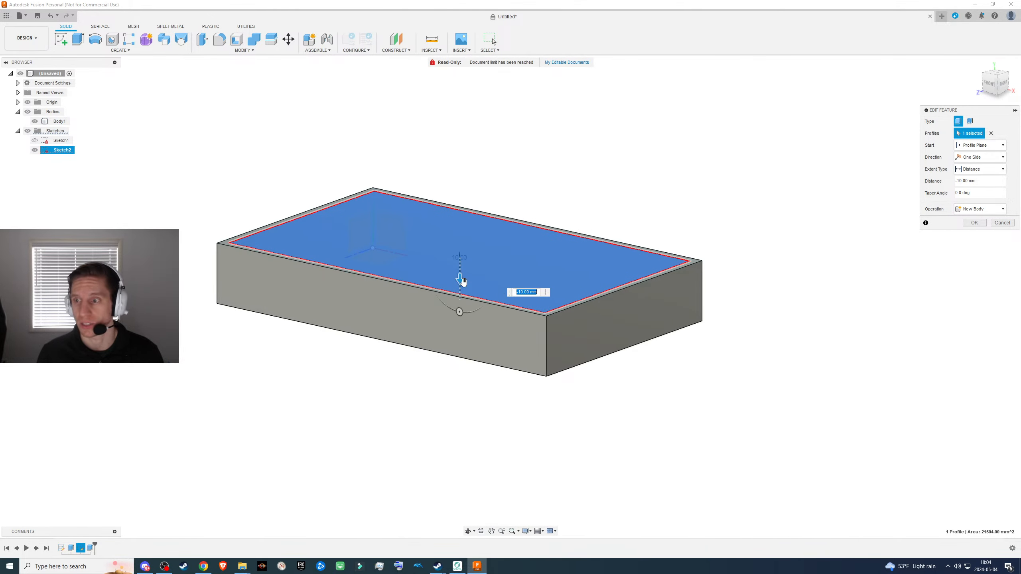
pyautogui.click(986, 209)
pyautogui.click(976, 235)
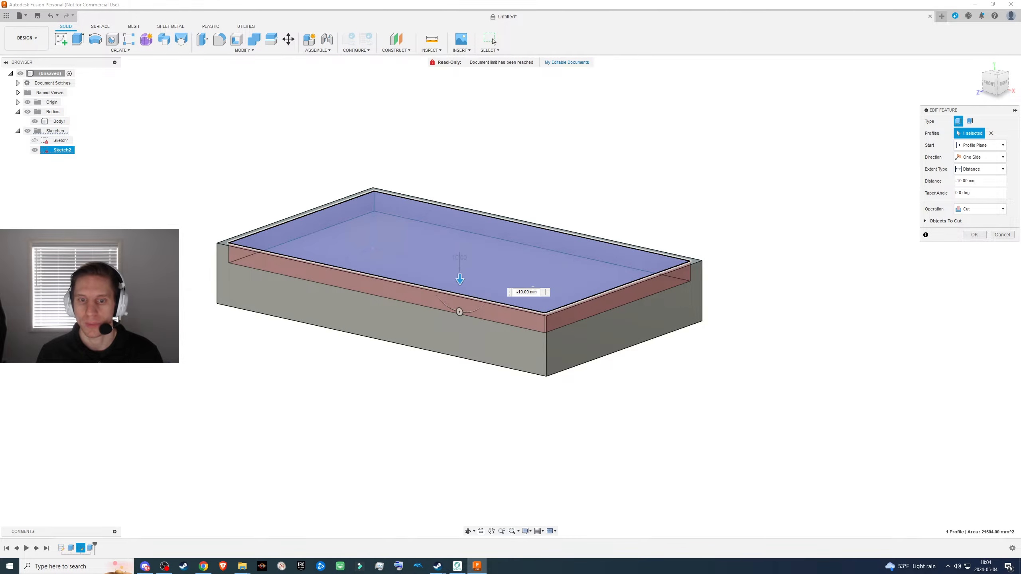
# - Try cut distances of -50 mm, -30 mm and -25 mm for the inner rectangle
pyautogui.moveTo(460, 278); pyautogui.dragTo(478, 438)
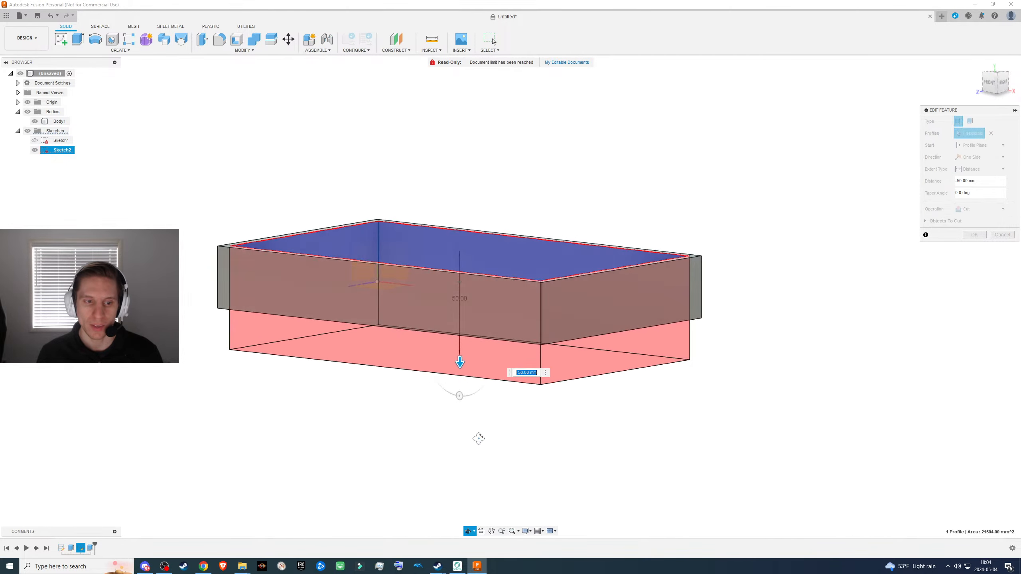
pyautogui.keyDown('shift'); pyautogui.moveTo(478, 438); pyautogui.dragTo(472, 398, button='middle'); pyautogui.keyUp('shift')
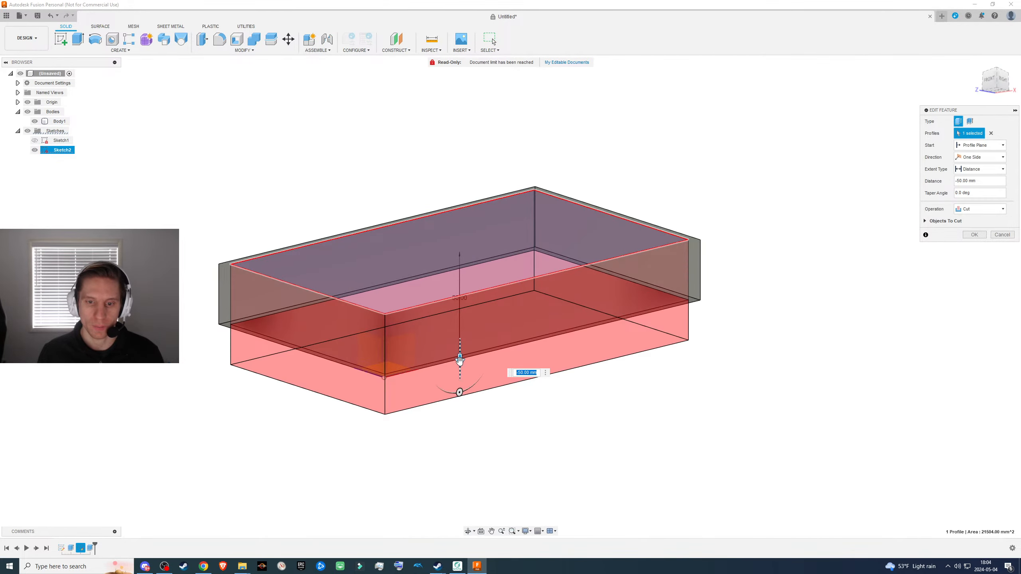
pyautogui.moveTo(459, 360); pyautogui.dragTo(485, 326)
pyautogui.keyDown('shift'); pyautogui.moveTo(650, 360); pyautogui.dragTo(646, 385, button='middle'); pyautogui.keyUp('shift')
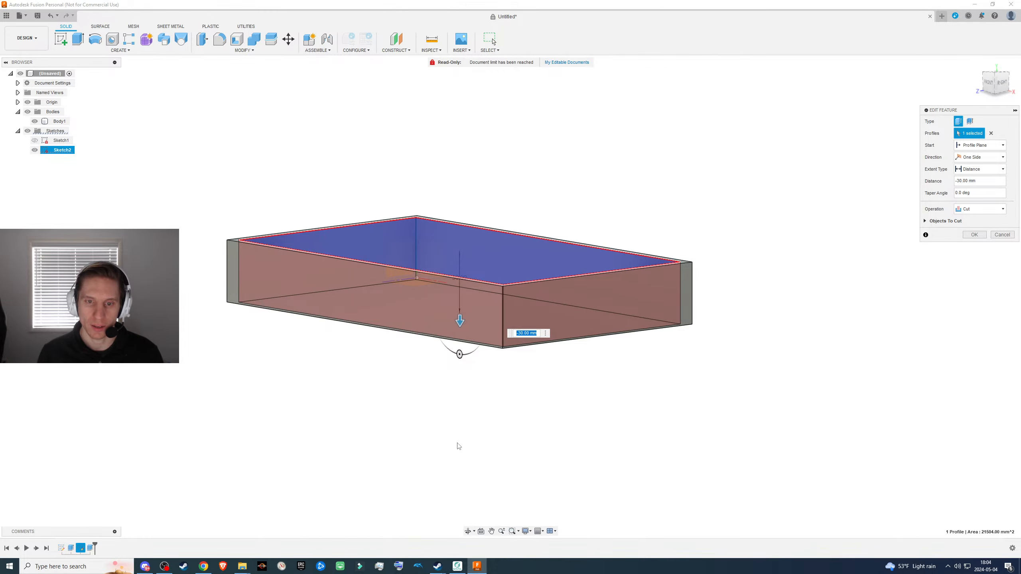
pyautogui.scroll(2, 456, 438)
pyautogui.moveTo(428, 392)
pyautogui.keyDown('shift'); pyautogui.mouseDown(button='middle')
pyautogui.moveTo(437, 367)
pyautogui.moveTo(417, 376)
pyautogui.moveTo(425, 372)
pyautogui.mouseUp(button='middle'); pyautogui.keyUp('shift')
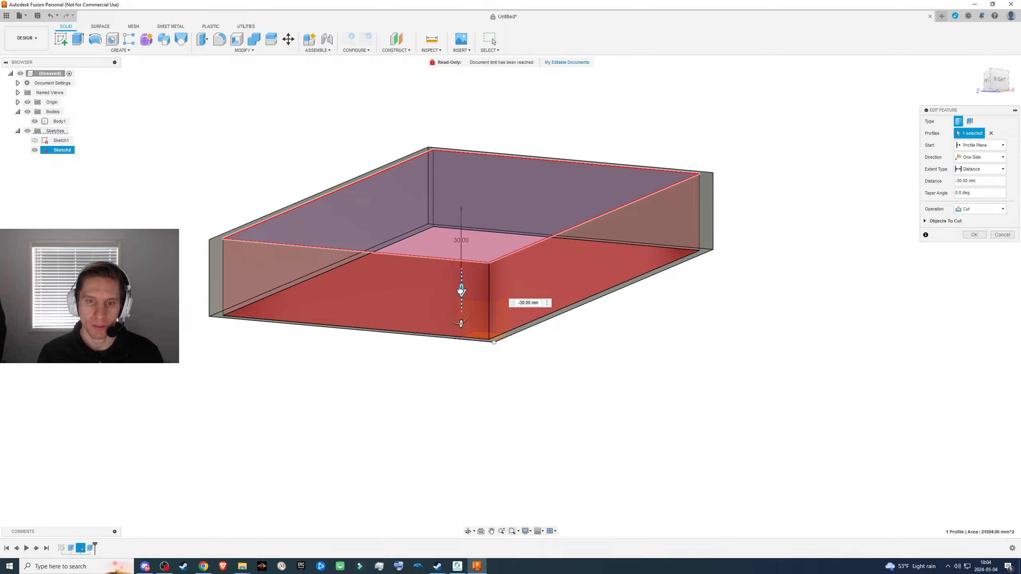
pyautogui.moveTo(461, 290)
pyautogui.mouseDown()
pyautogui.moveTo(467, 269)
pyautogui.moveTo(466, 279)
pyautogui.mouseUp()
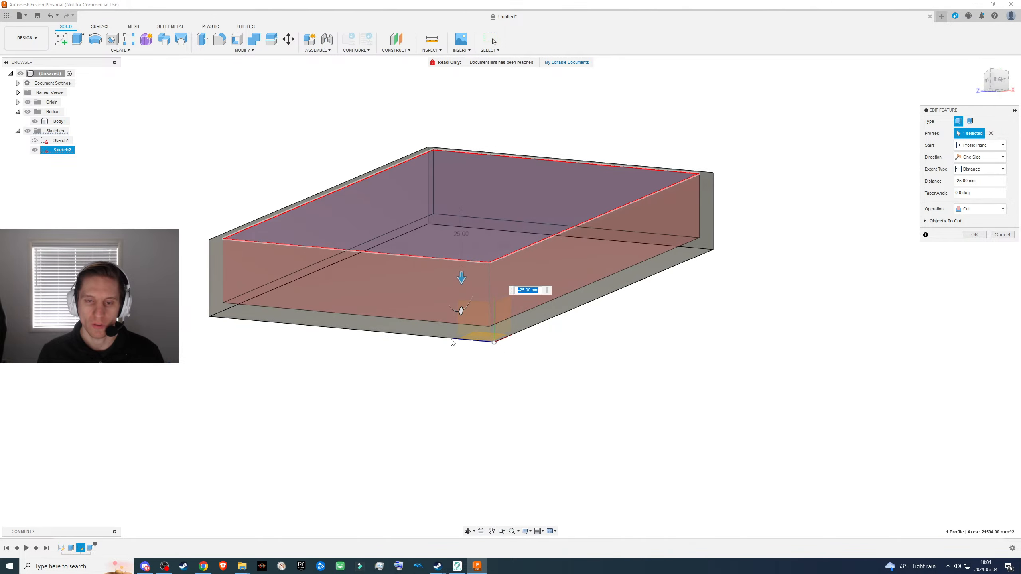
# - Set the cut's distance to -26 mm and apply the feature edit
pyautogui.keyDown('shift'); pyautogui.moveTo(451, 365); pyautogui.dragTo(450, 346, button='middle'); pyautogui.keyUp('shift')
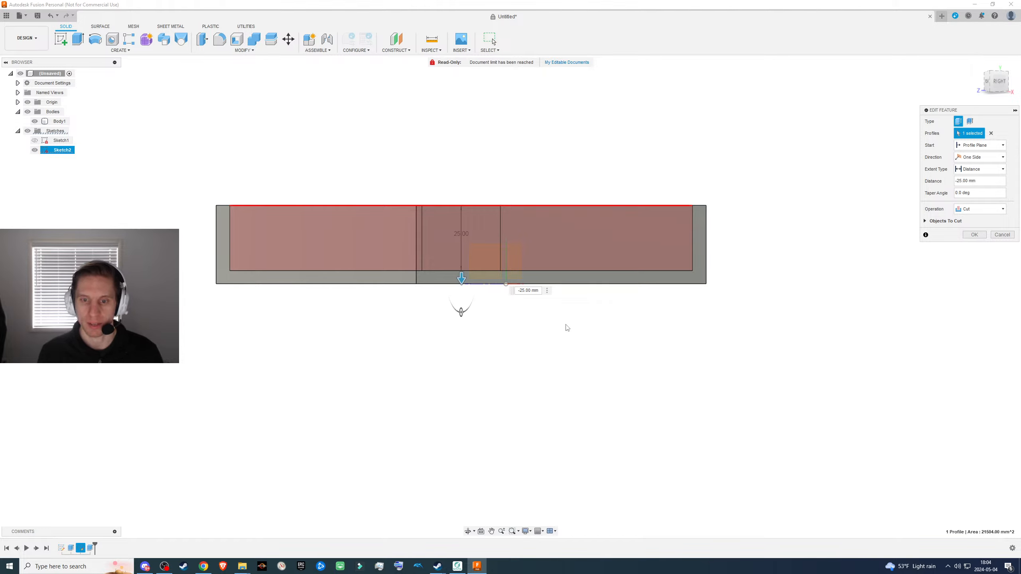
pyautogui.press('Return')
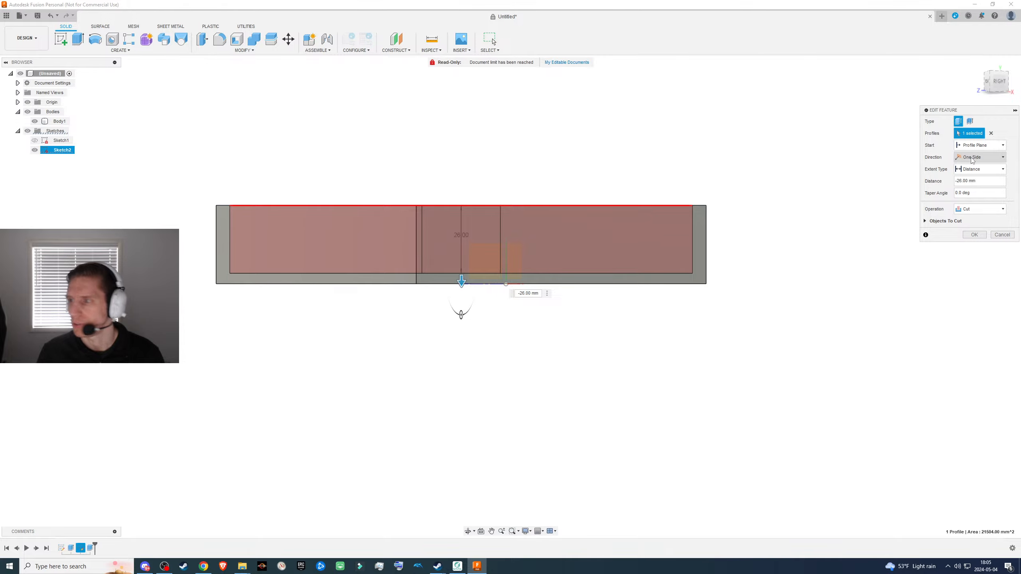
pyautogui.keyDown('shift'); pyautogui.moveTo(592, 392); pyautogui.dragTo(490, 408, button='middle'); pyautogui.keyUp('shift')
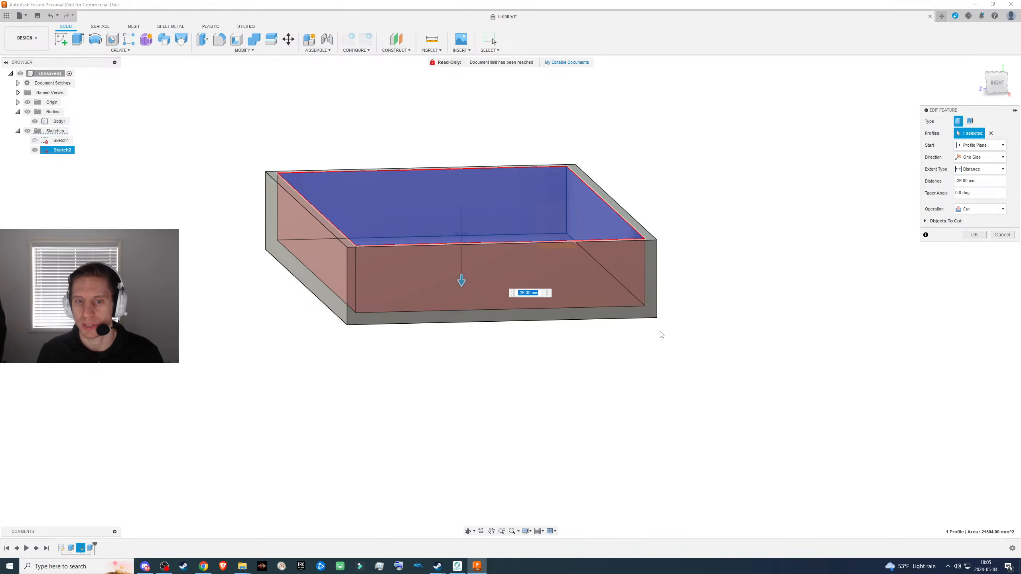
pyautogui.keyDown('shift'); pyautogui.moveTo(661, 334); pyautogui.dragTo(672, 341, button='middle'); pyautogui.keyUp('shift')
pyautogui.click(974, 235)
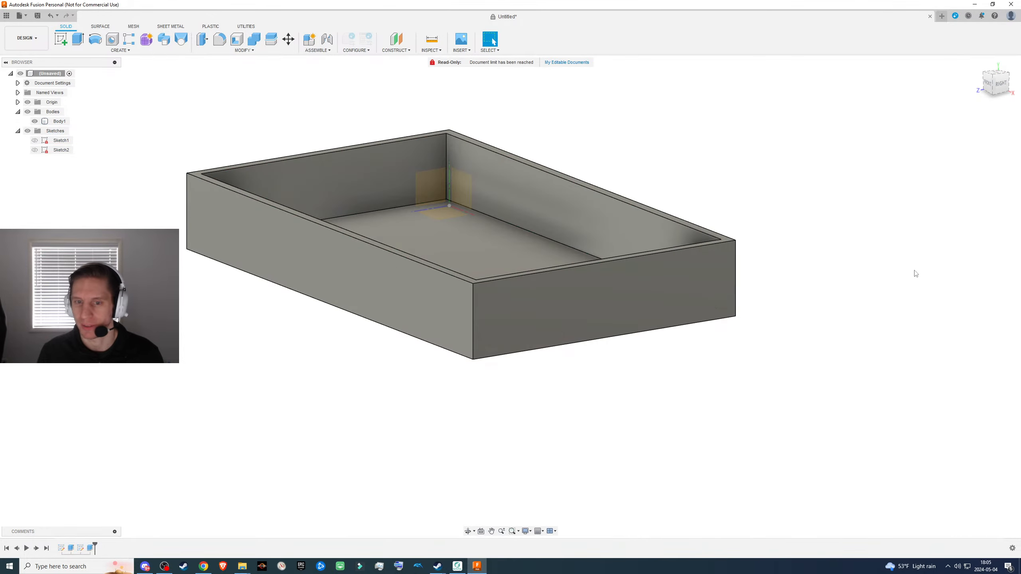
# - Examine the hollowed box from the inside and check its bottom face
pyautogui.scroll(5, 510, 381)
pyautogui.scroll(-6, 507, 406)
pyautogui.keyDown('shift'); pyautogui.moveTo(506, 408); pyautogui.dragTo(445, 309, button='middle'); pyautogui.keyUp('shift')
pyautogui.click(380, 269)
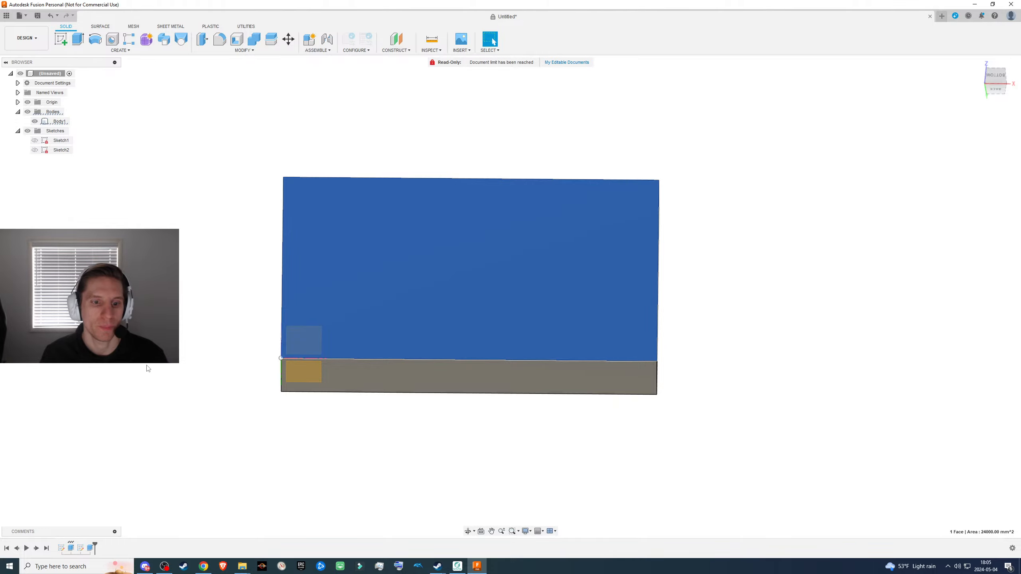
pyautogui.scroll(-2, 187, 348)
pyautogui.click(273, 419)
pyautogui.keyDown('shift'); pyautogui.moveTo(273, 420); pyautogui.dragTo(248, 280, button='middle'); pyautogui.keyUp('shift')
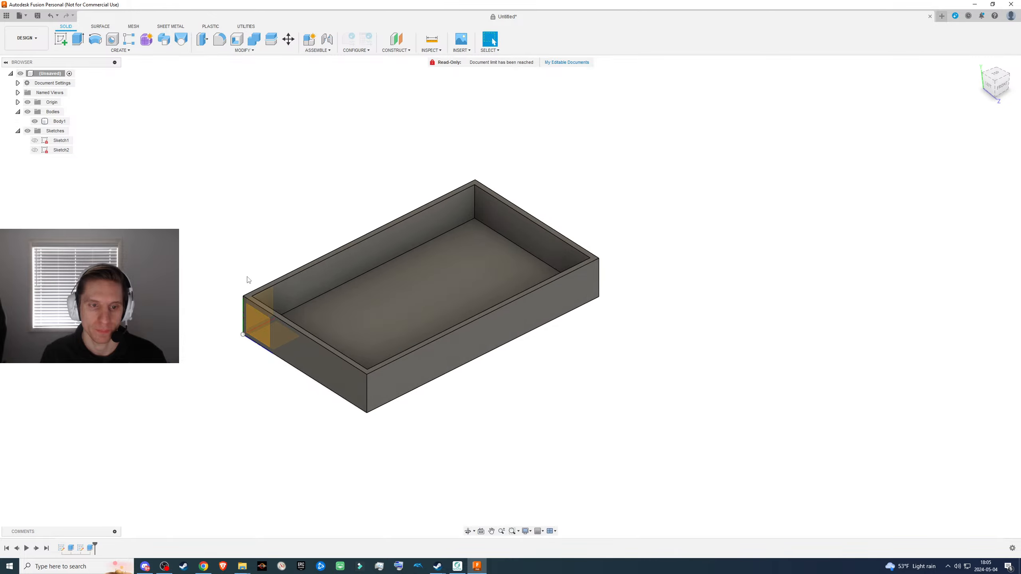
pyautogui.rightClick(90, 547)
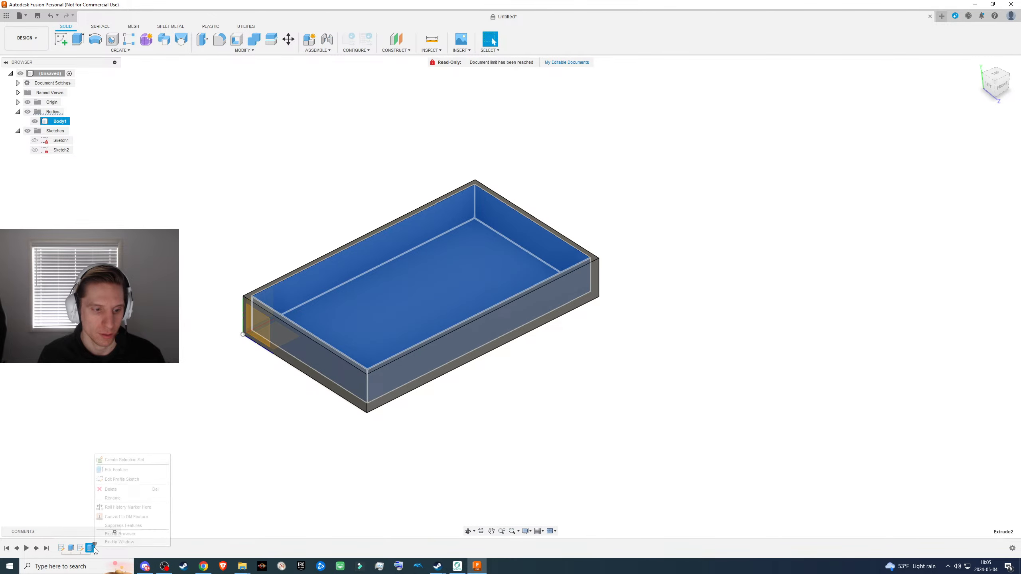
pyautogui.click(119, 470)
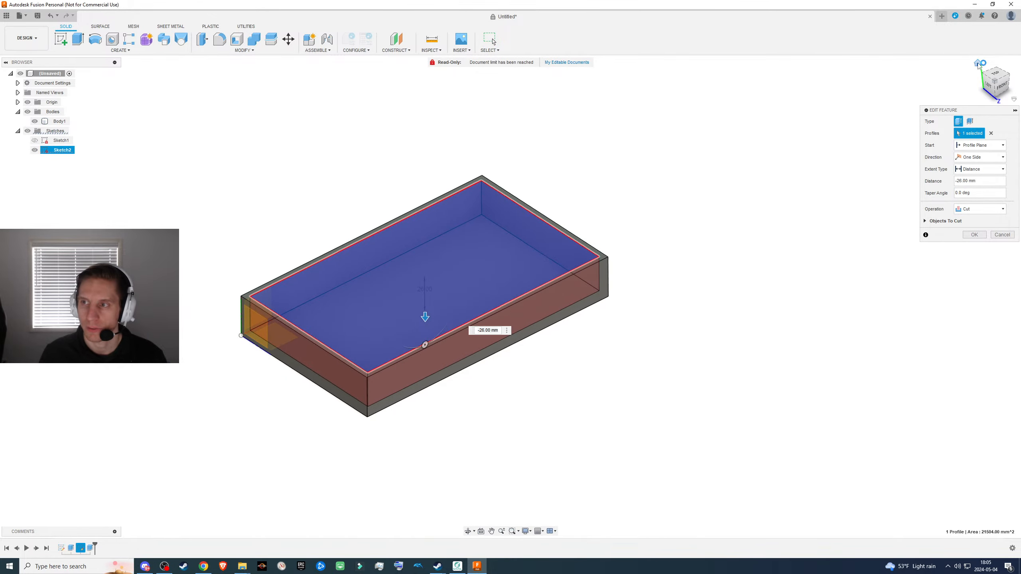
pyautogui.click(977, 65)
pyautogui.click(974, 234)
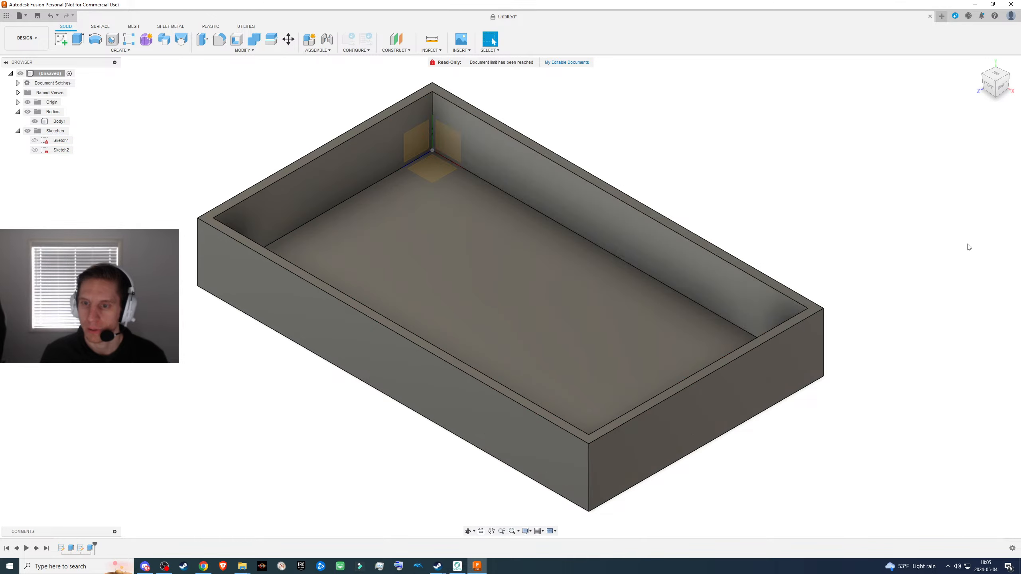
# - Inspect the tray's walls and floor from above and from below
pyautogui.scroll(-1, 692, 317)
pyautogui.scroll(4, 683, 318)
pyautogui.scroll(-6, 620, 331)
pyautogui.keyDown('shift'); pyautogui.moveTo(679, 328); pyautogui.dragTo(600, 342, button='middle'); pyautogui.keyUp('shift')
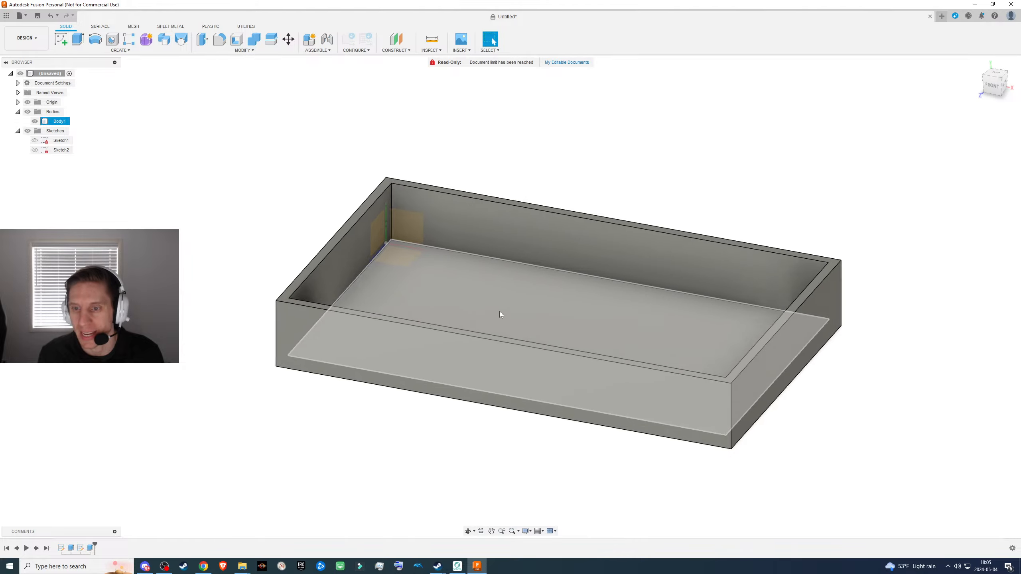
pyautogui.keyDown('shift'); pyautogui.moveTo(499, 312); pyautogui.dragTo(486, 355, button='middle'); pyautogui.keyUp('shift')
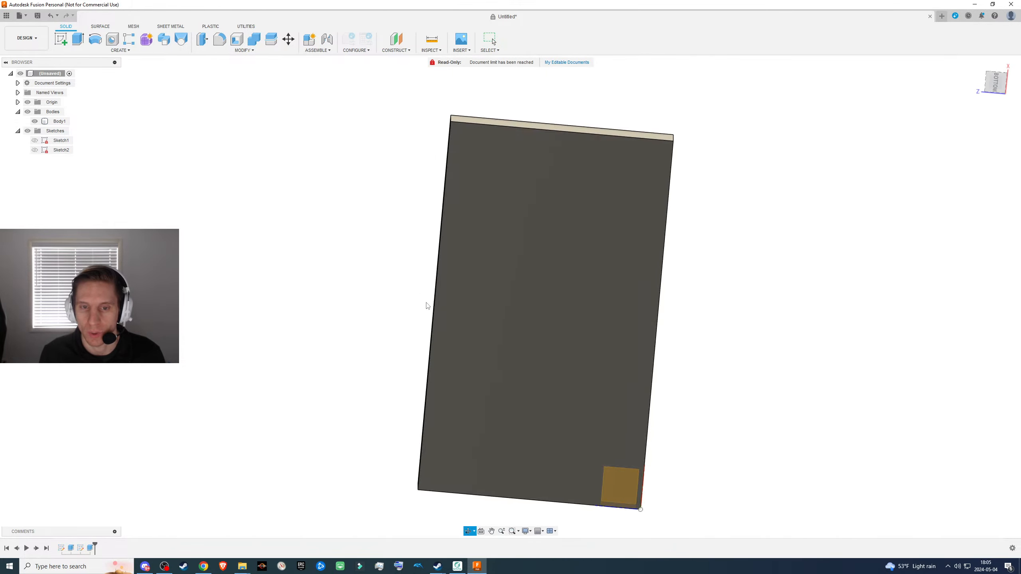
pyautogui.click(502, 285)
pyautogui.keyDown('shift'); pyautogui.moveTo(501, 285); pyautogui.dragTo(535, 375, button='middle'); pyautogui.keyUp('shift')
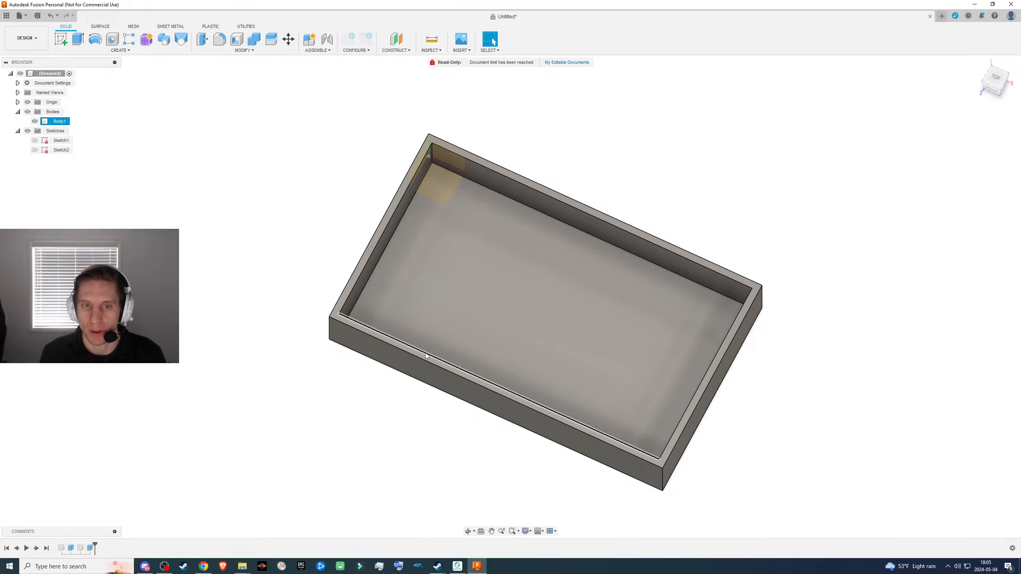
pyautogui.keyDown('shift'); pyautogui.moveTo(425, 353); pyautogui.dragTo(432, 323, button='middle'); pyautogui.keyUp('shift')
# - Edit the pocket cut, switching its direction to Two Sides and extending Side 1 to -95 mm
pyautogui.rightClick(89, 549)
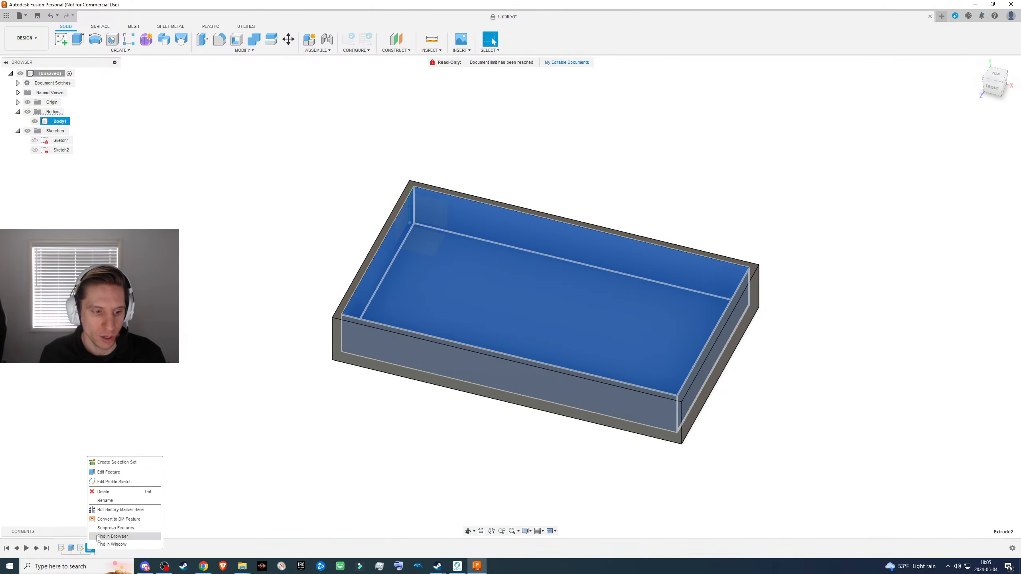
pyautogui.click(120, 473)
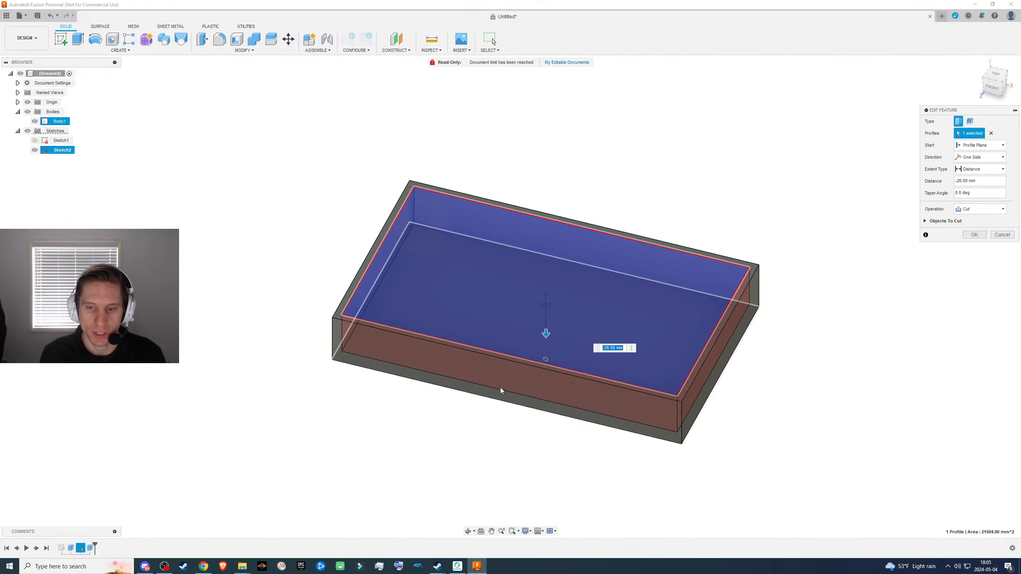
pyautogui.click(994, 156)
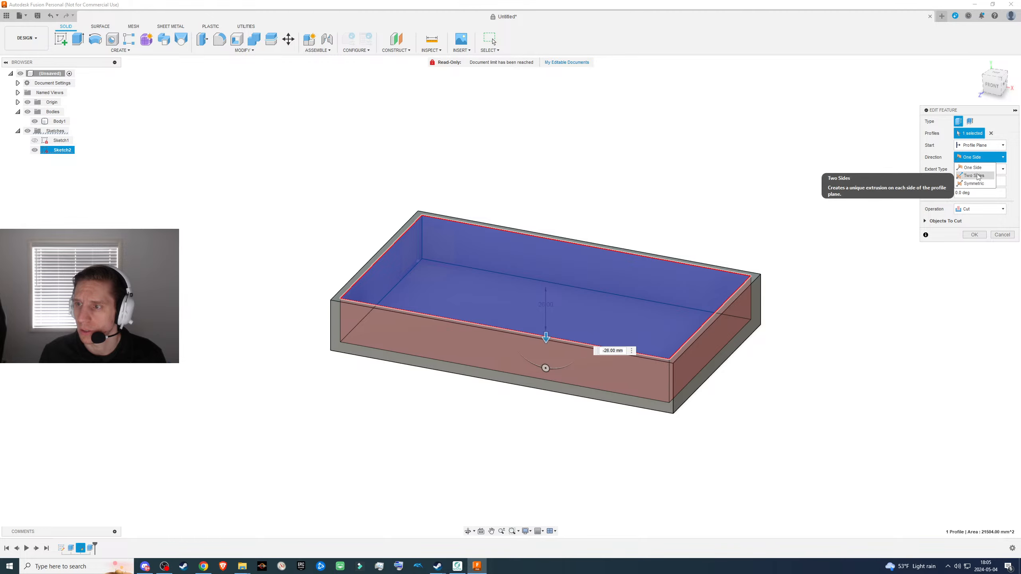
pyautogui.click(977, 177)
pyautogui.keyDown('shift'); pyautogui.moveTo(614, 392); pyautogui.dragTo(613, 385, button='middle'); pyautogui.keyUp('shift')
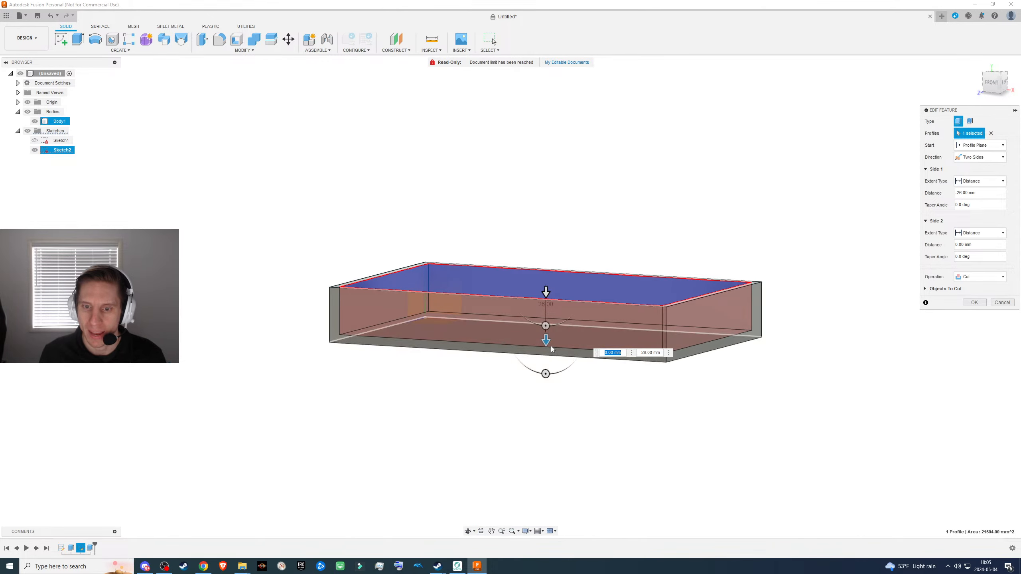
pyautogui.moveTo(546, 340); pyautogui.dragTo(534, 483)
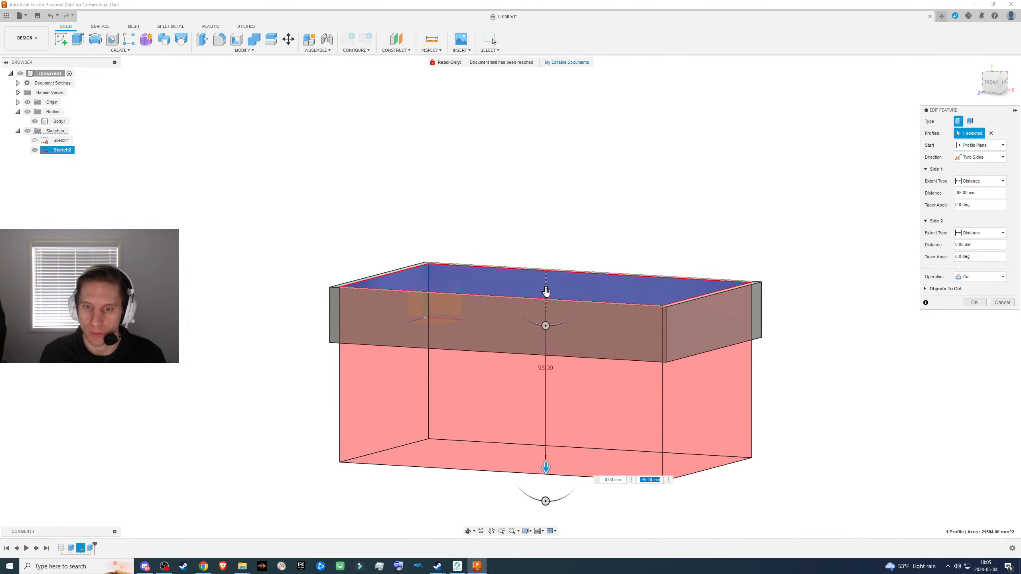
# - Extend the cut's Side 2 into the box and set its distance to 4 mm
pyautogui.moveTo(545, 290); pyautogui.dragTo(544, 320)
pyautogui.keyDown('shift'); pyautogui.moveTo(562, 419); pyautogui.dragTo(585, 386, button='middle'); pyautogui.keyUp('shift')
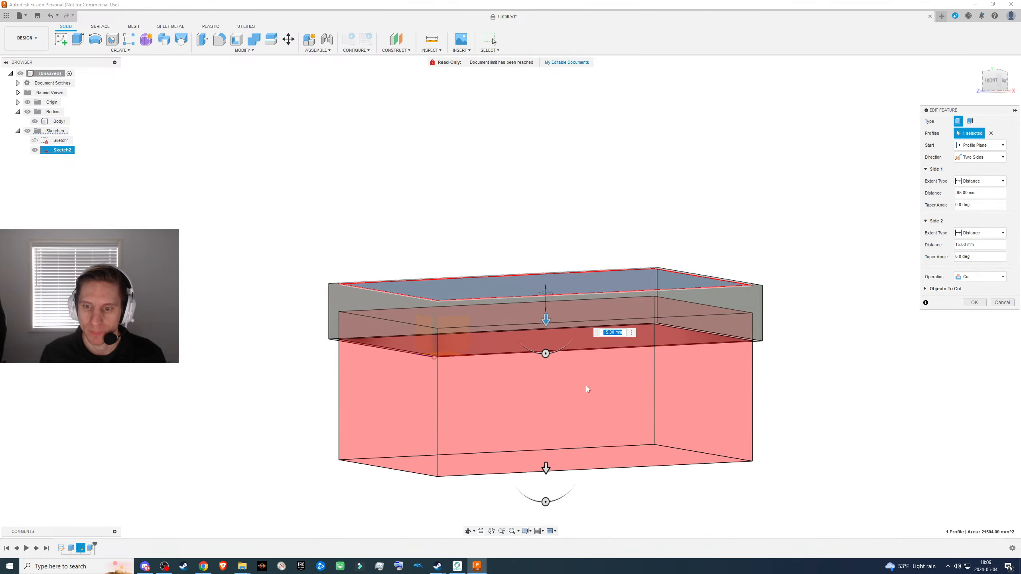
pyautogui.write('4')
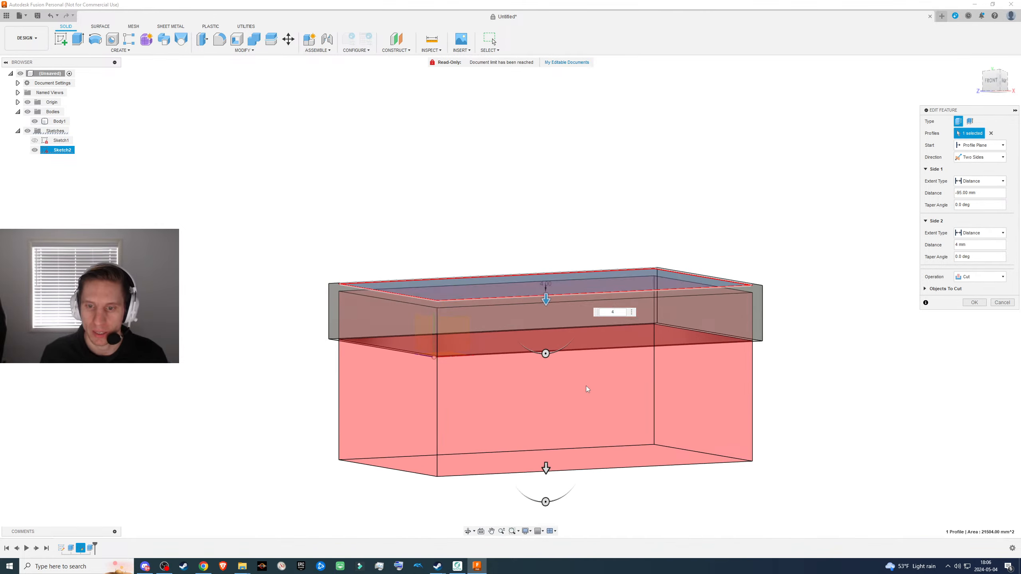
pyautogui.keyDown('shift'); pyautogui.moveTo(751, 274); pyautogui.dragTo(794, 302, button='middle'); pyautogui.keyUp('shift')
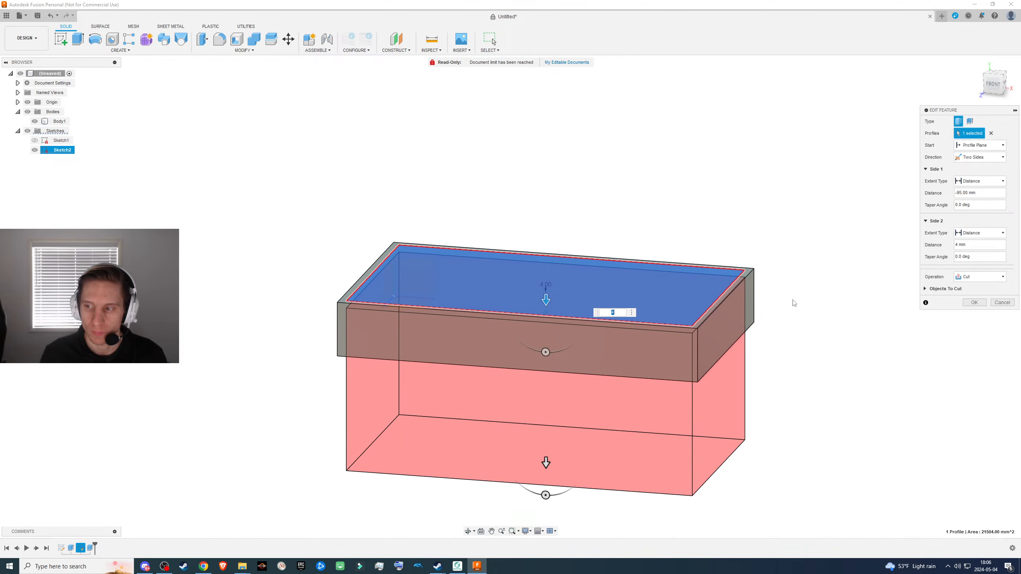
pyautogui.keyDown('shift'); pyautogui.moveTo(564, 486); pyautogui.dragTo(552, 463, button='middle'); pyautogui.keyUp('shift')
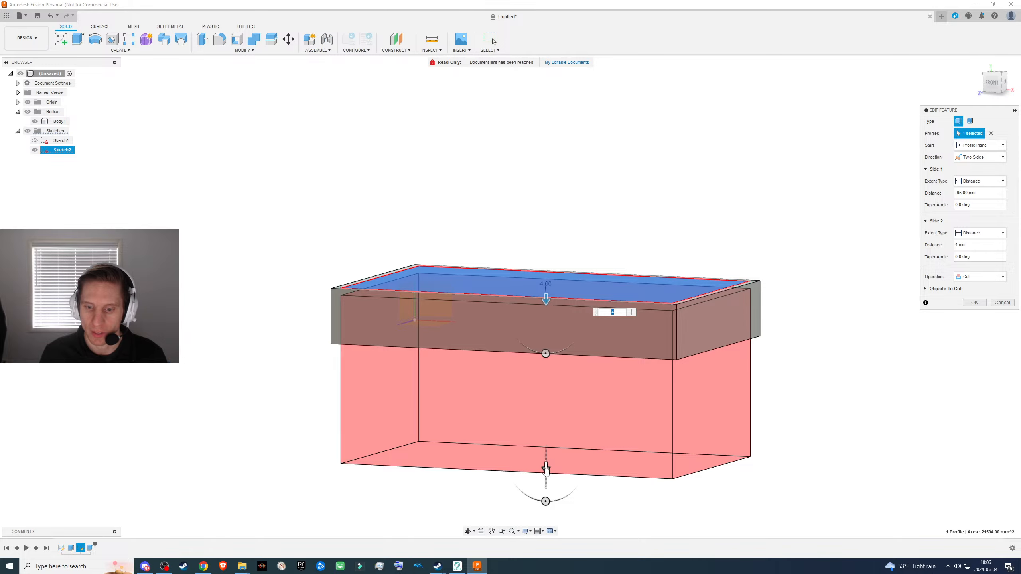
# - Shorten the cut's Side 1 to -70 mm, keep Side 2 at 4 mm, and apply the feature edit
pyautogui.moveTo(545, 468); pyautogui.dragTo(547, 420)
pyautogui.keyDown('shift'); pyautogui.moveTo(551, 380); pyautogui.dragTo(558, 353, button='middle'); pyautogui.keyUp('shift')
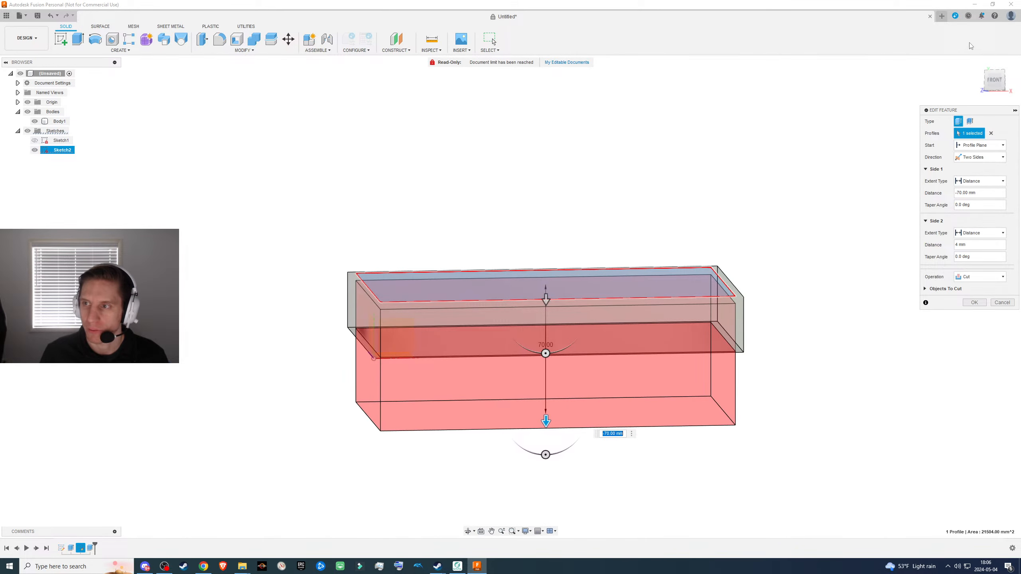
pyautogui.click(991, 83)
pyautogui.scroll(5, 619, 323)
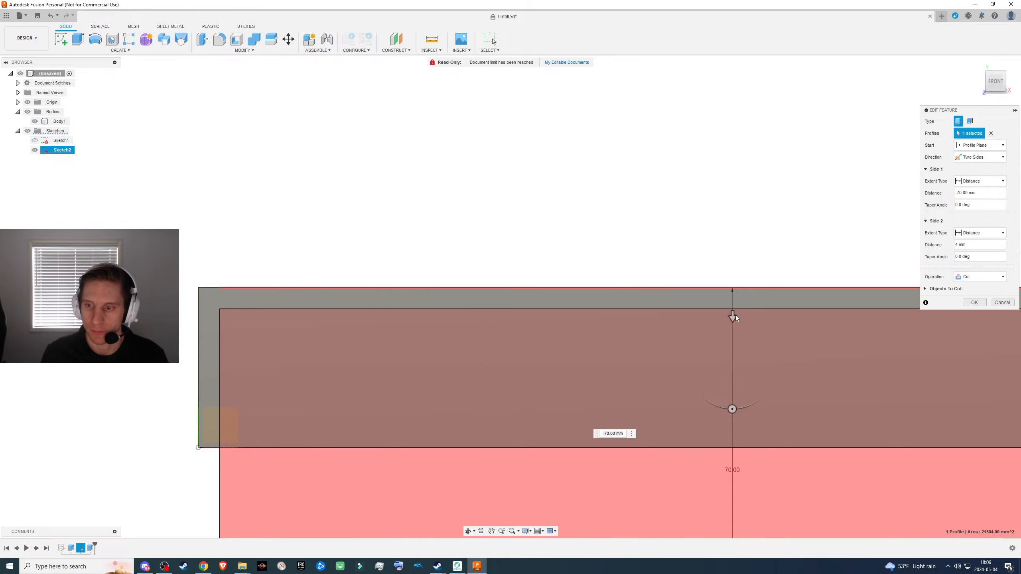
pyautogui.moveTo(732, 317); pyautogui.dragTo(763, 336)
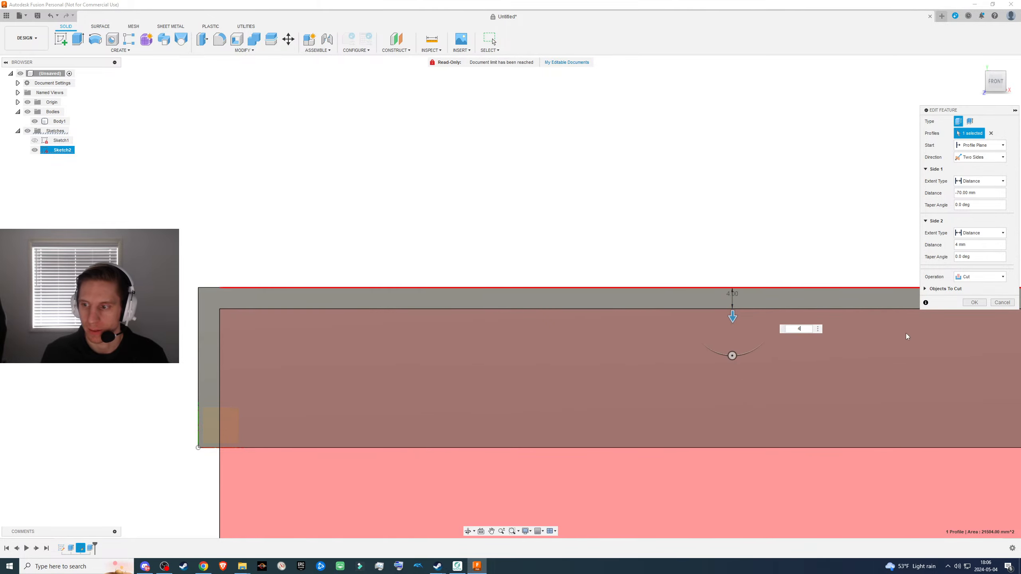
pyautogui.click(974, 303)
# - Edit the cut feature again, setting the Side 1 distance to -50 mm, and apply the change
pyautogui.keyDown('shift'); pyautogui.moveTo(656, 419); pyautogui.dragTo(794, 356, button='middle'); pyautogui.keyUp('shift')
pyautogui.click(978, 65)
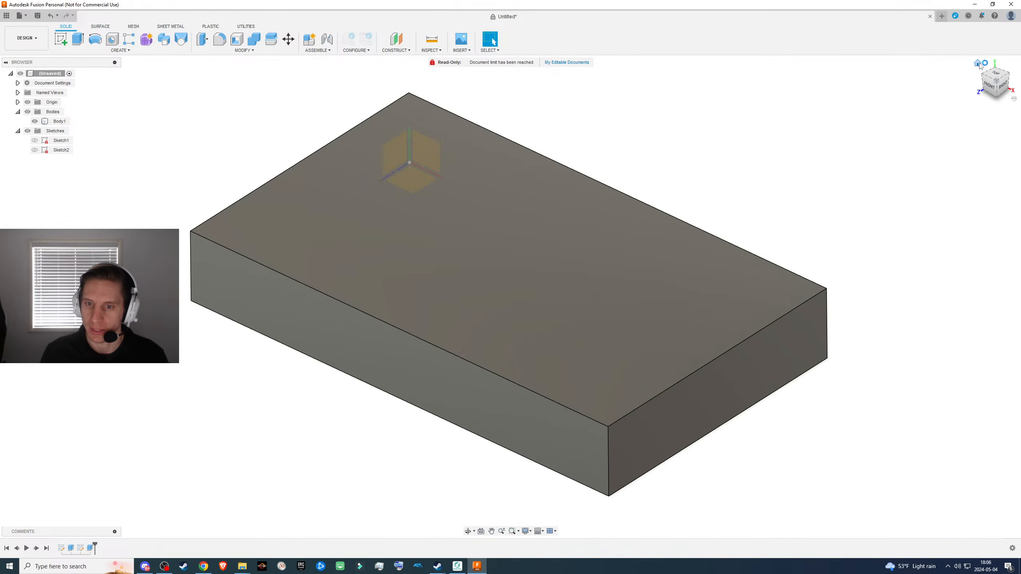
pyautogui.moveTo(424, 376)
pyautogui.keyDown('shift'); pyautogui.mouseDown(button='middle')
pyautogui.moveTo(442, 358)
pyautogui.moveTo(425, 372)
pyautogui.mouseUp(button='middle'); pyautogui.keyUp('shift')
pyautogui.rightClick(90, 548)
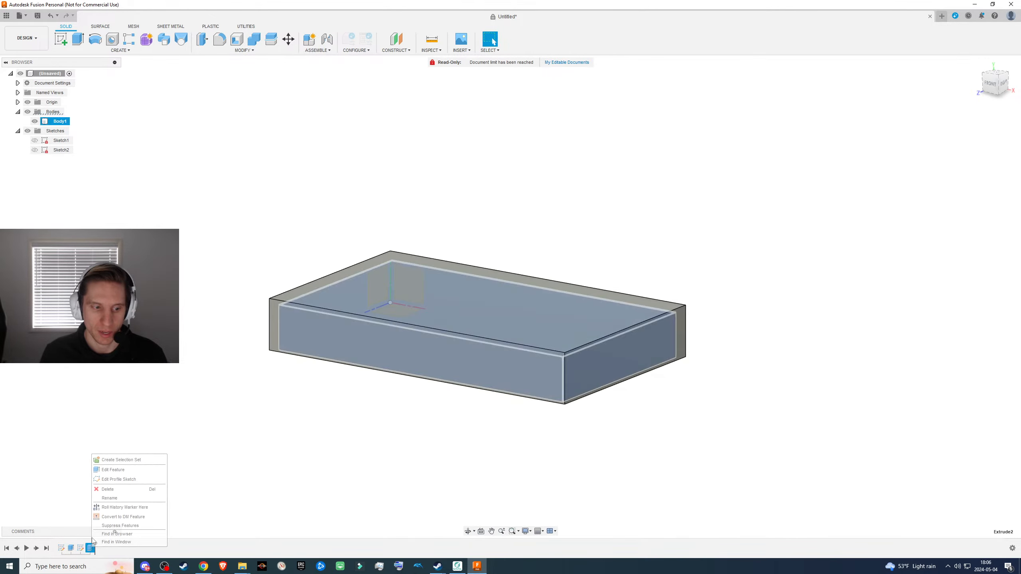
pyautogui.click(112, 470)
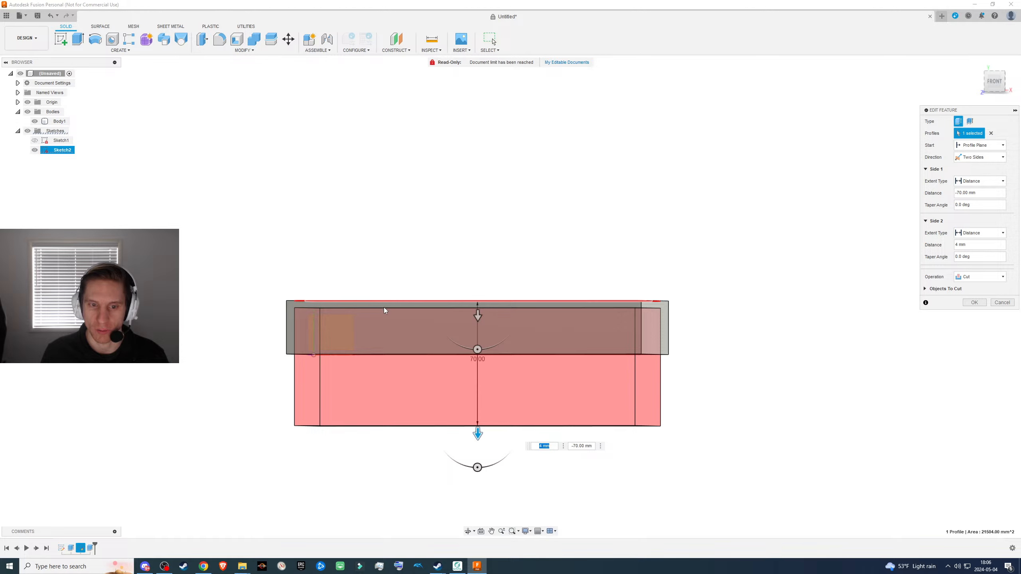
pyautogui.moveTo(478, 433); pyautogui.dragTo(518, 384)
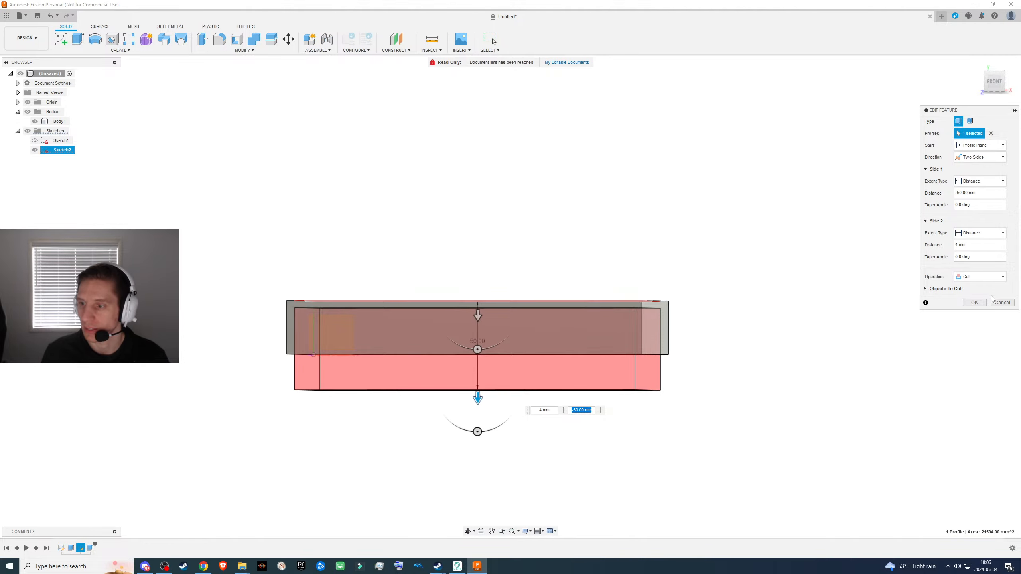
pyautogui.click(976, 303)
# - Create a new sketch on the top face of the box
pyautogui.moveTo(470, 449)
pyautogui.keyDown('shift'); pyautogui.mouseDown(button='middle')
pyautogui.moveTo(478, 428)
pyautogui.moveTo(466, 454)
pyautogui.mouseUp(button='middle'); pyautogui.keyUp('shift')
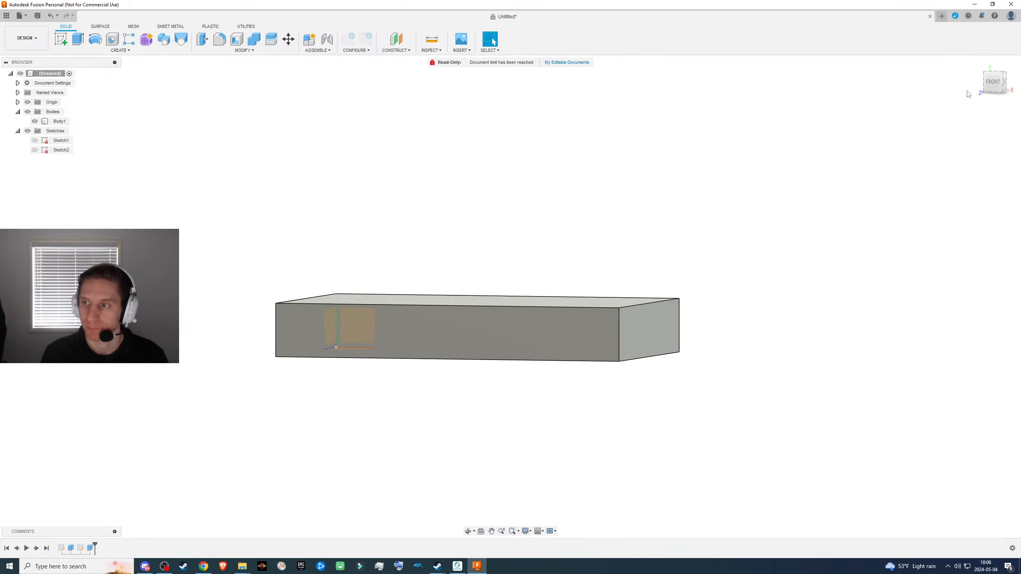
pyautogui.click(976, 64)
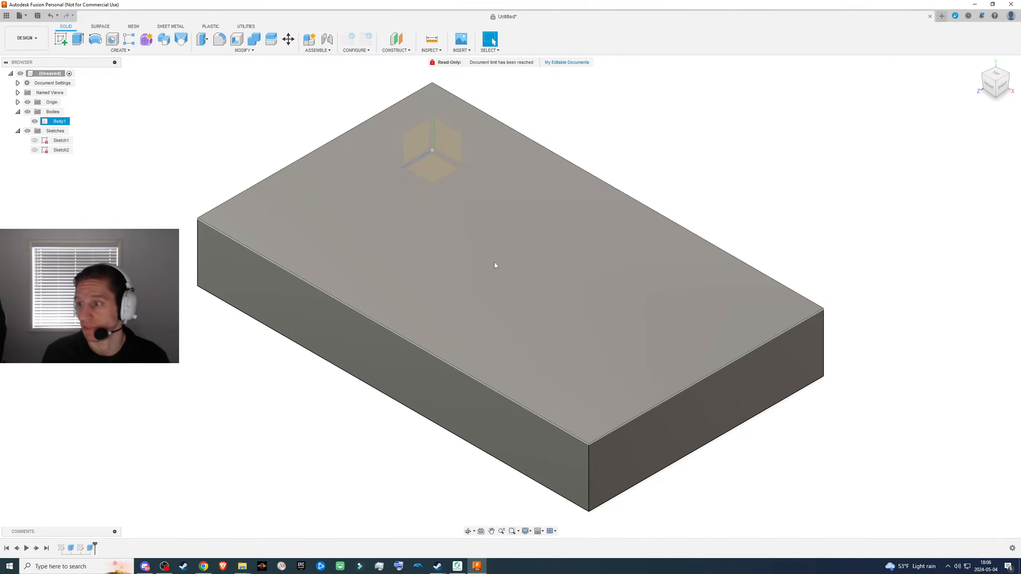
pyautogui.scroll(-3, 495, 266)
pyautogui.scroll(1, 495, 269)
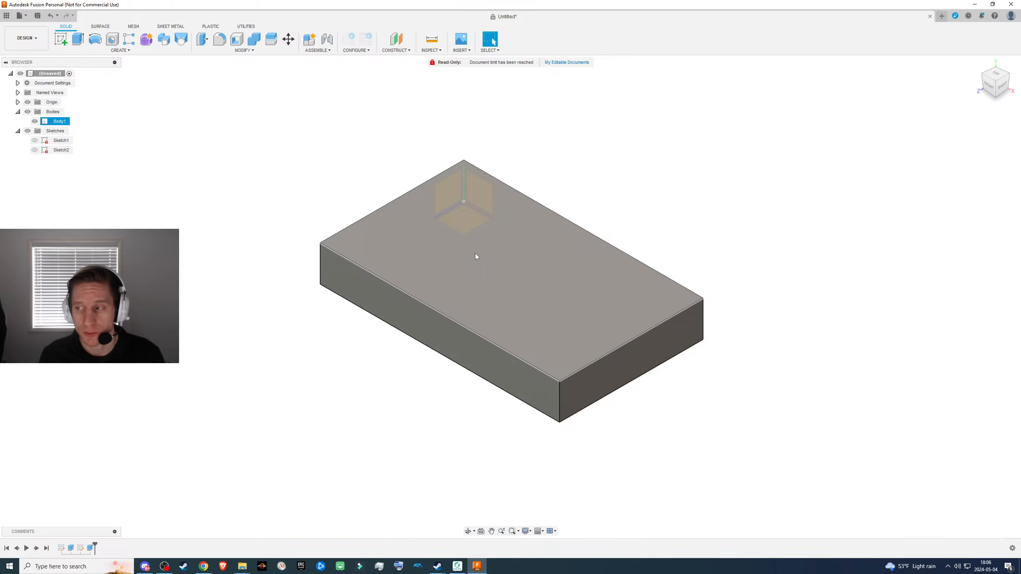
pyautogui.click(475, 254)
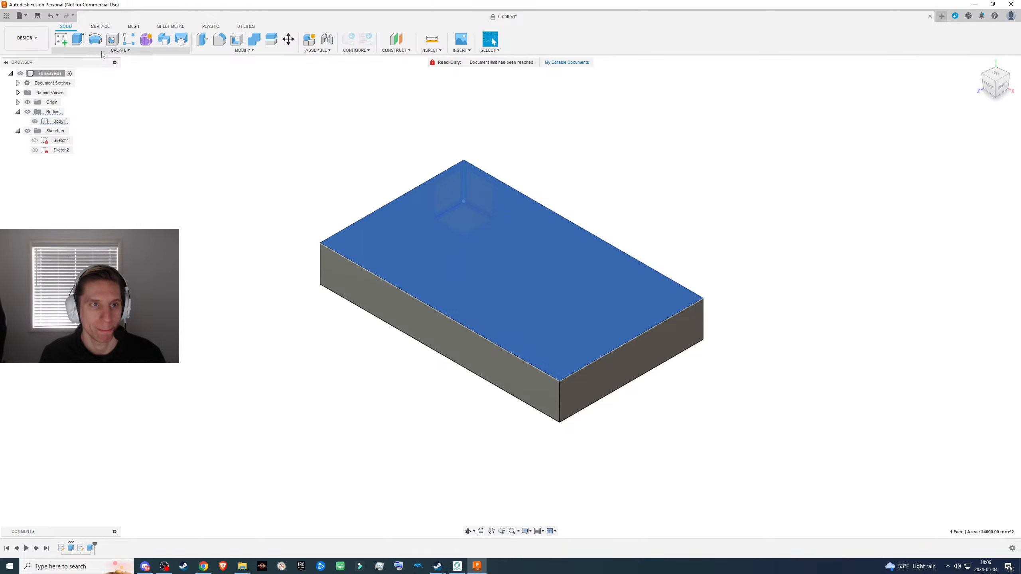
pyautogui.click(57, 42)
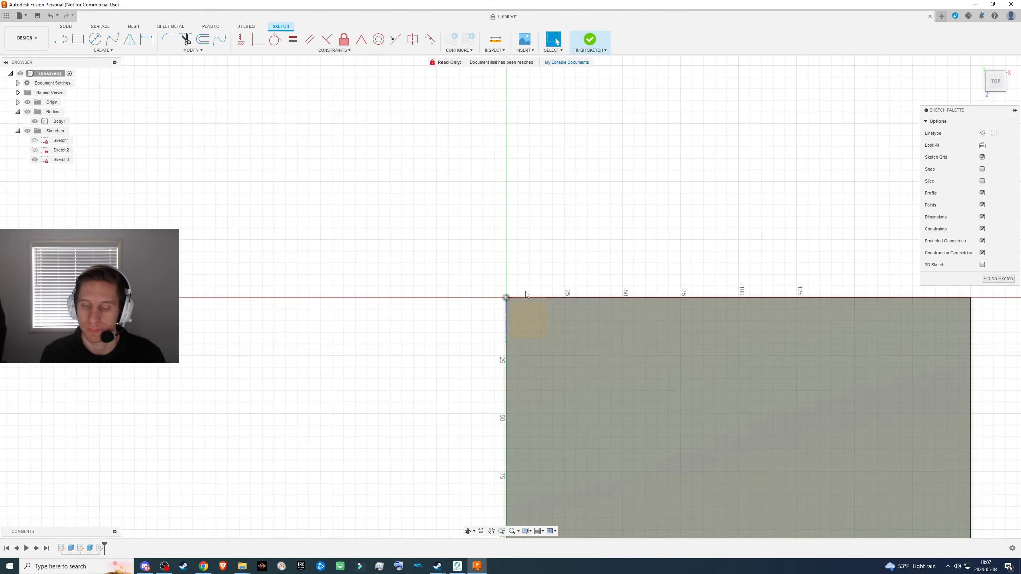
pyautogui.scroll(3, 410, 263)
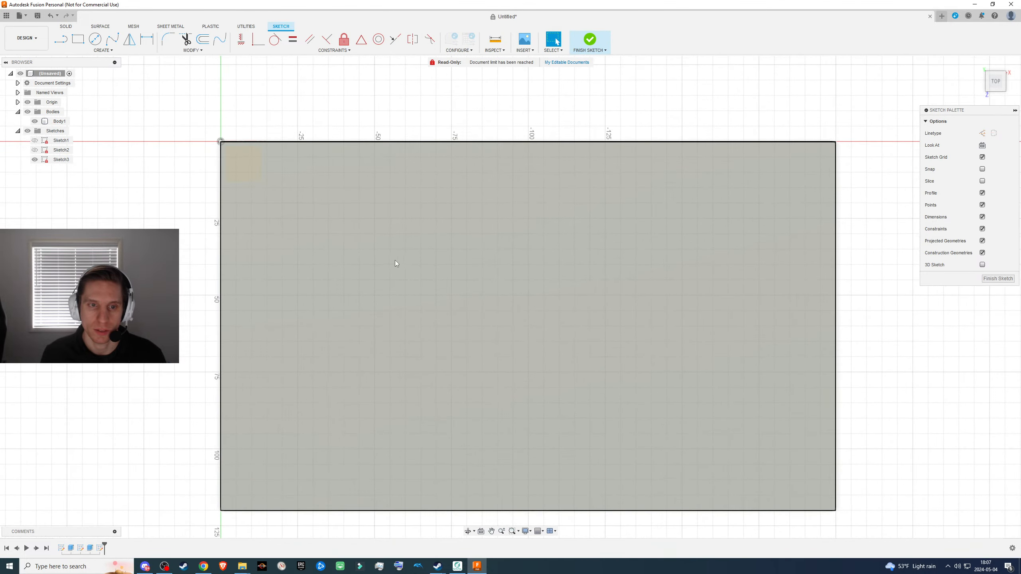
pyautogui.scroll(-1, 376, 260)
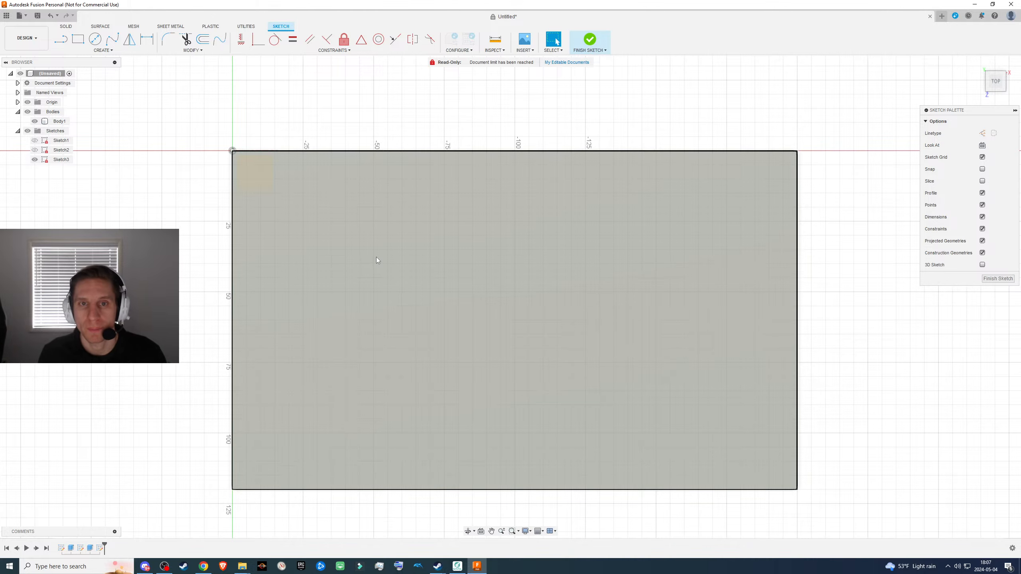
# - Switch from the open sketch to another application window
pyautogui.hotkey('alt', 'Tab')
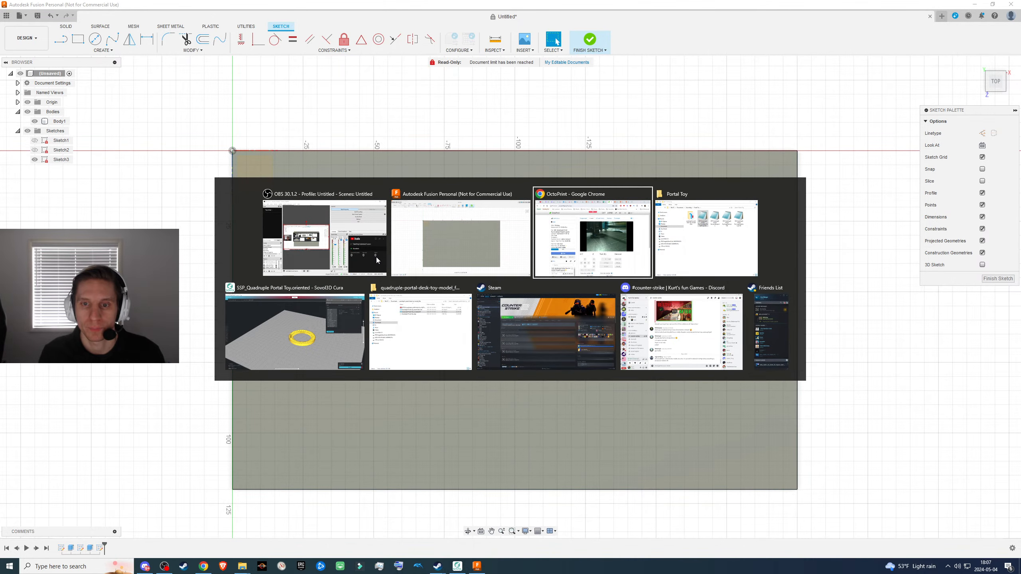
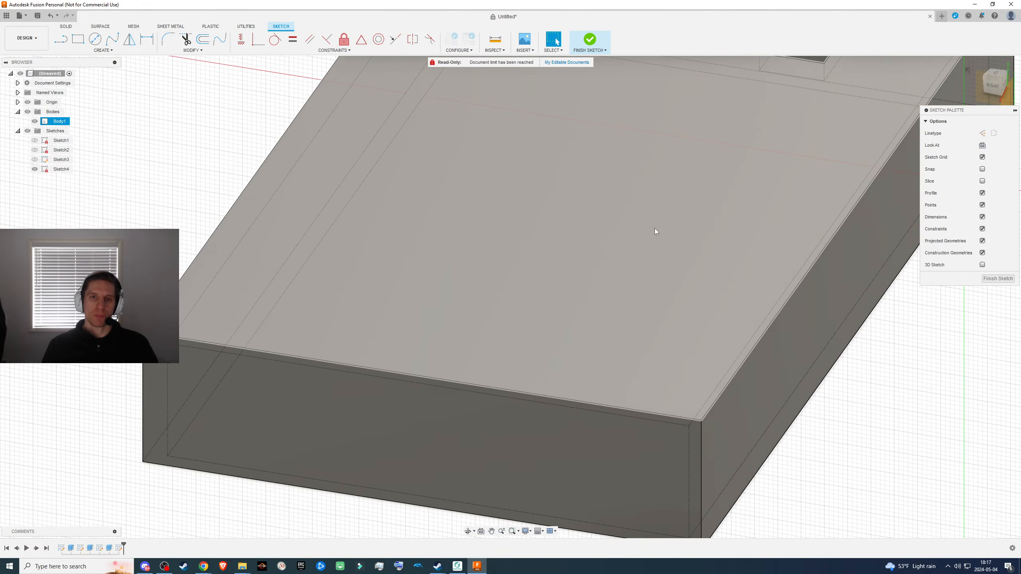
# - Examine the hollowed box and its rectangular cutout from the open side, the outer faces and the right side
pyautogui.keyDown('shift'); pyautogui.moveTo(479, 292); pyautogui.dragTo(483, 155, button='middle'); pyautogui.keyUp('shift')
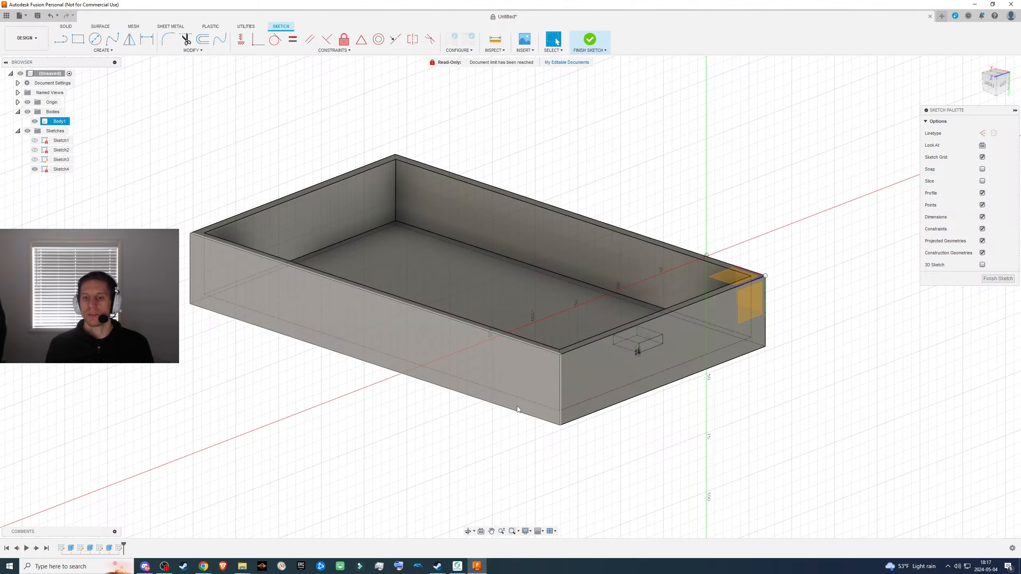
pyautogui.keyDown('shift'); pyautogui.moveTo(514, 360); pyautogui.dragTo(565, 453, button='middle'); pyautogui.keyUp('shift')
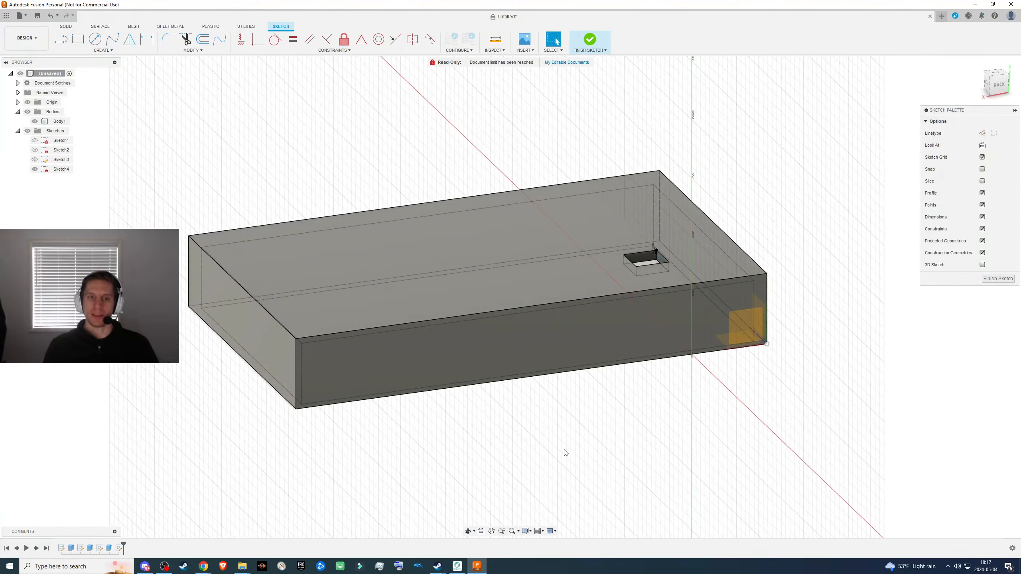
pyautogui.keyDown('shift'); pyautogui.moveTo(546, 406); pyautogui.dragTo(561, 272, button='middle'); pyautogui.keyUp('shift')
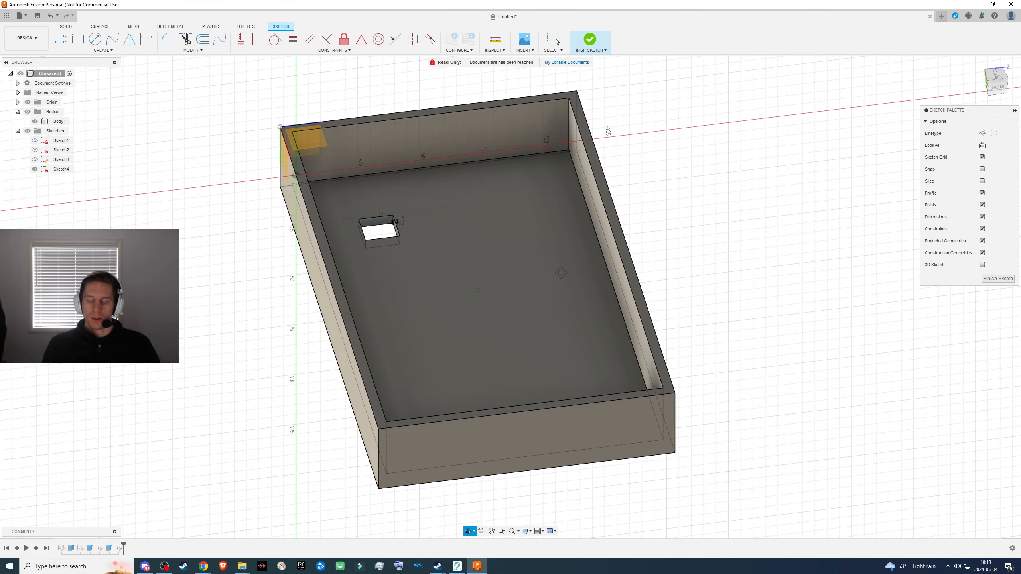
pyautogui.click(561, 275)
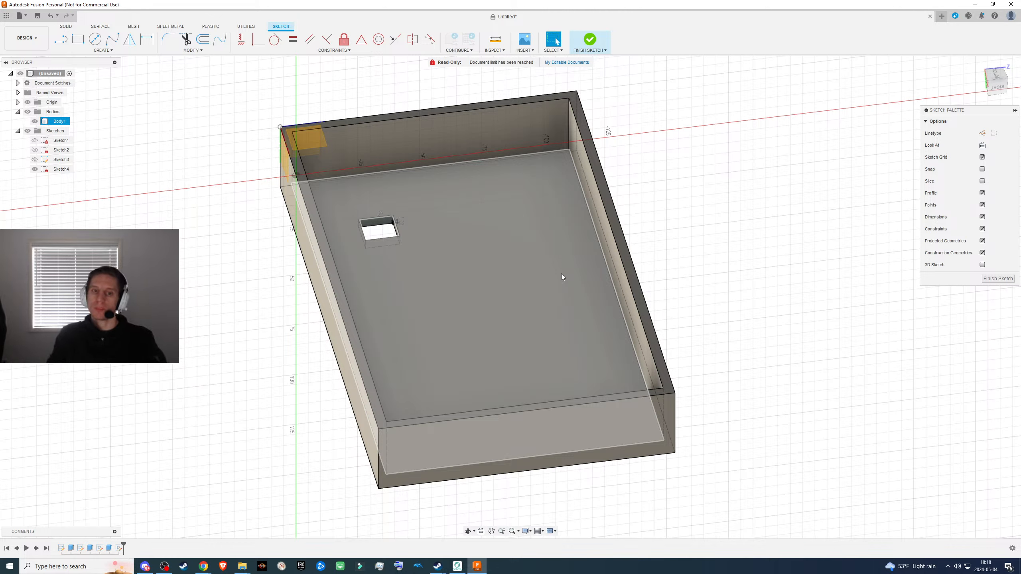
pyautogui.scroll(-2, 424, 326)
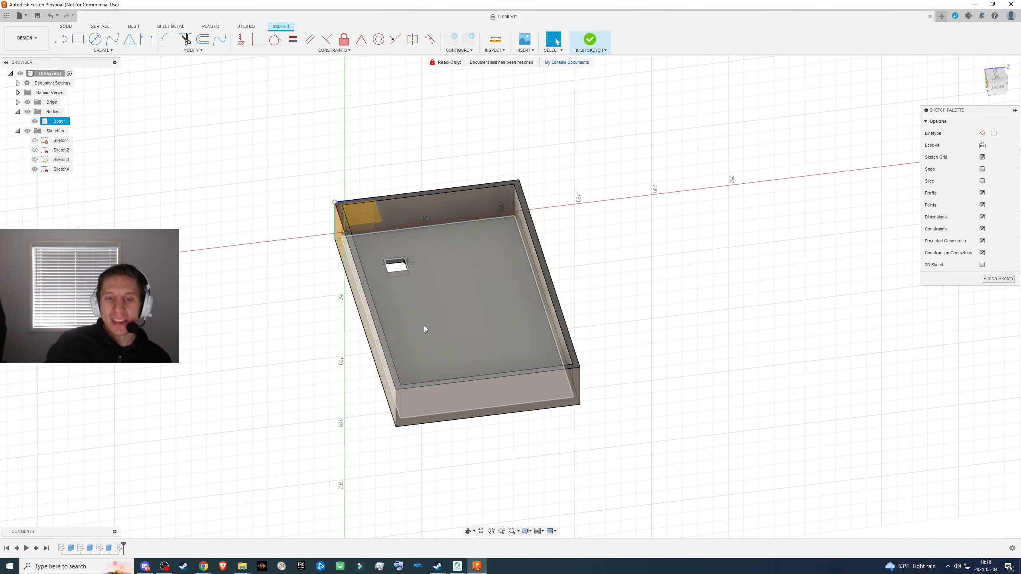
pyautogui.scroll(3, 400, 320)
pyautogui.scroll(4, 399, 316)
pyautogui.keyDown('shift'); pyautogui.moveTo(364, 272); pyautogui.dragTo(426, 223, button='middle'); pyautogui.keyUp('shift')
pyautogui.click(996, 86)
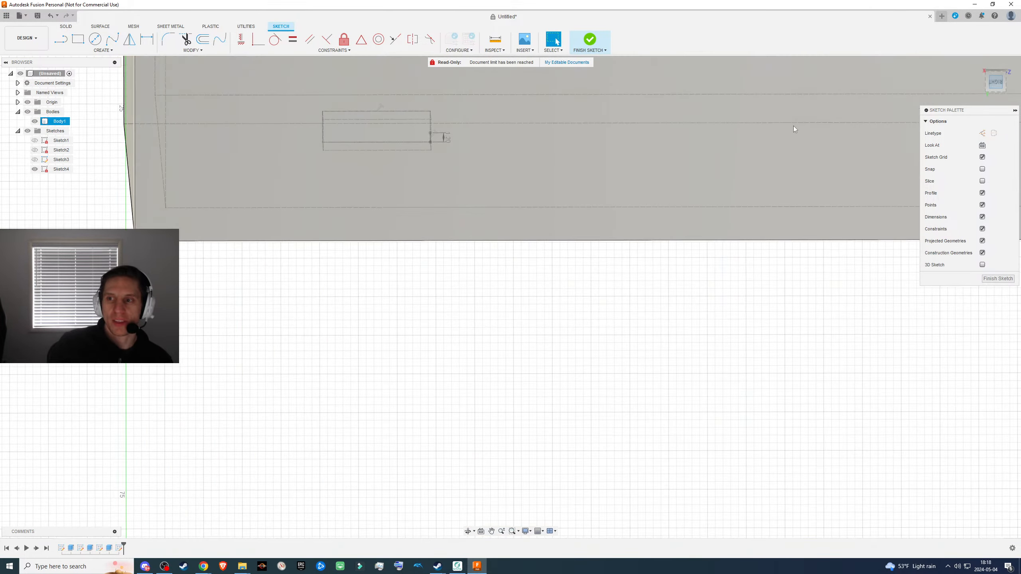
# - Set the dimension of the short sketch line on the rectangular cutout's side wall to 1.20 mm
pyautogui.scroll(5, 442, 122)
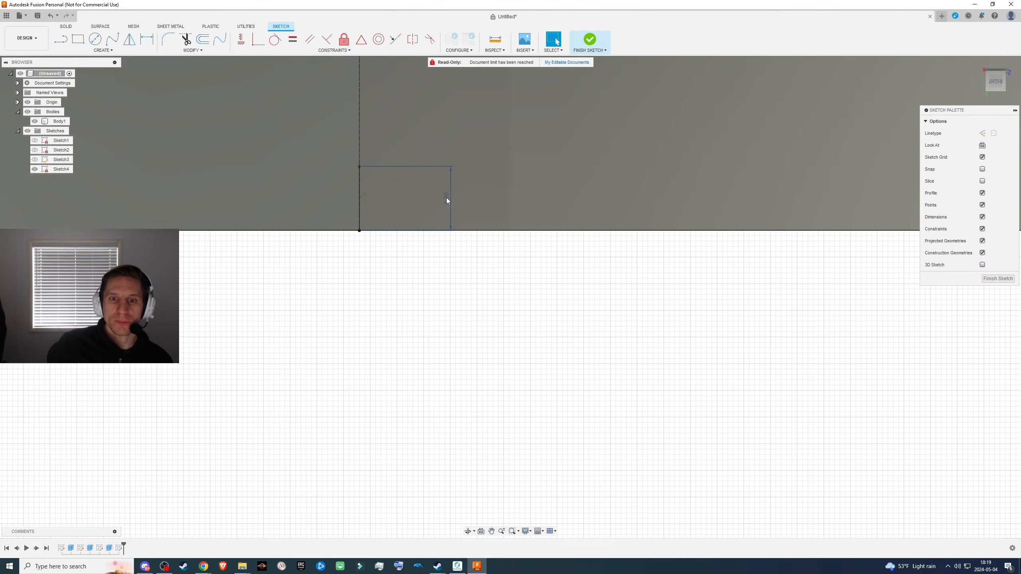
pyautogui.doubleClick(447, 199)
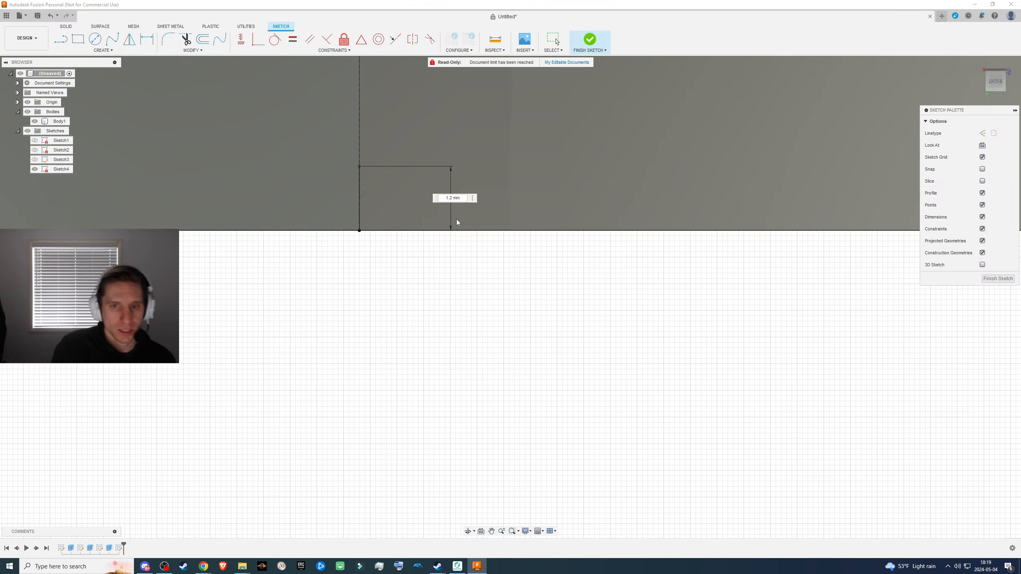
pyautogui.write('2')
pyautogui.press('Return')
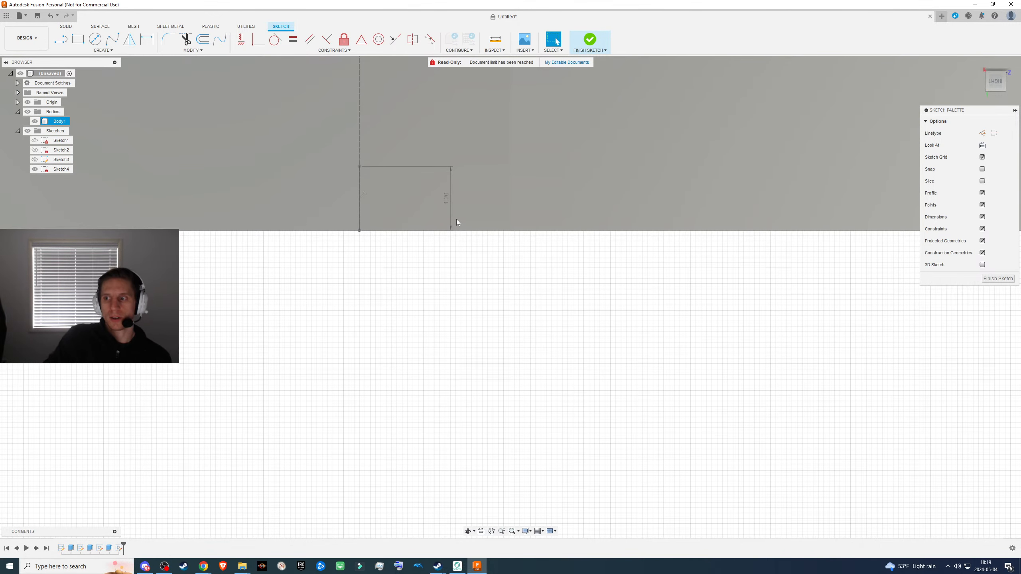
pyautogui.doubleClick(445, 196)
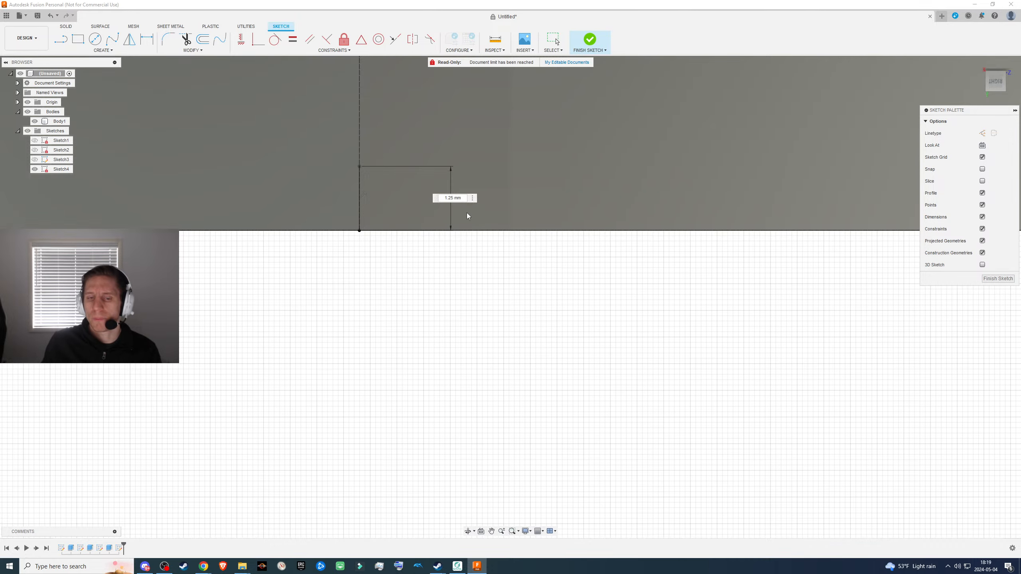
pyautogui.press('BackSpace')
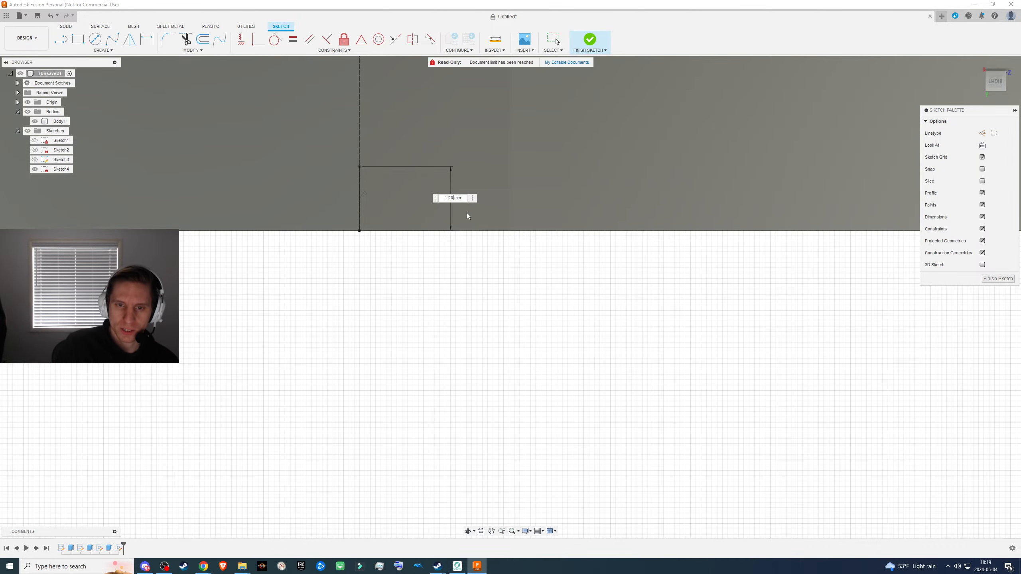
pyautogui.press('Return')
# - Sketch a horizontal line across the cutout's side wall from the end of the 1.20 mm line to the opposite edge, and finish the sketch
pyautogui.scroll(-5, 446, 284)
pyautogui.scroll(-3, 443, 275)
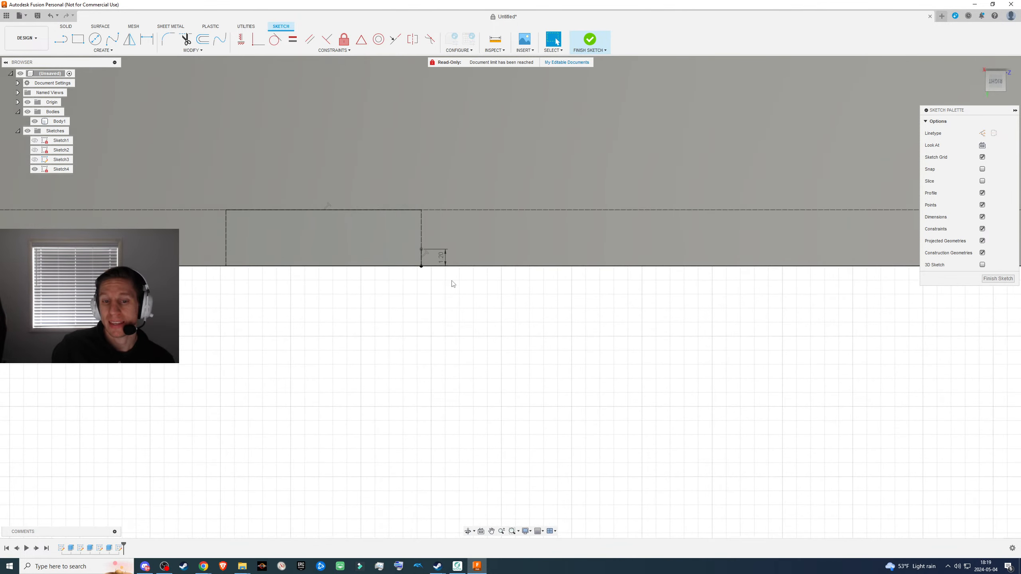
pyautogui.keyDown('shift'); pyautogui.moveTo(443, 276); pyautogui.dragTo(654, 500, button='middle'); pyautogui.keyUp('shift')
pyautogui.click(996, 83)
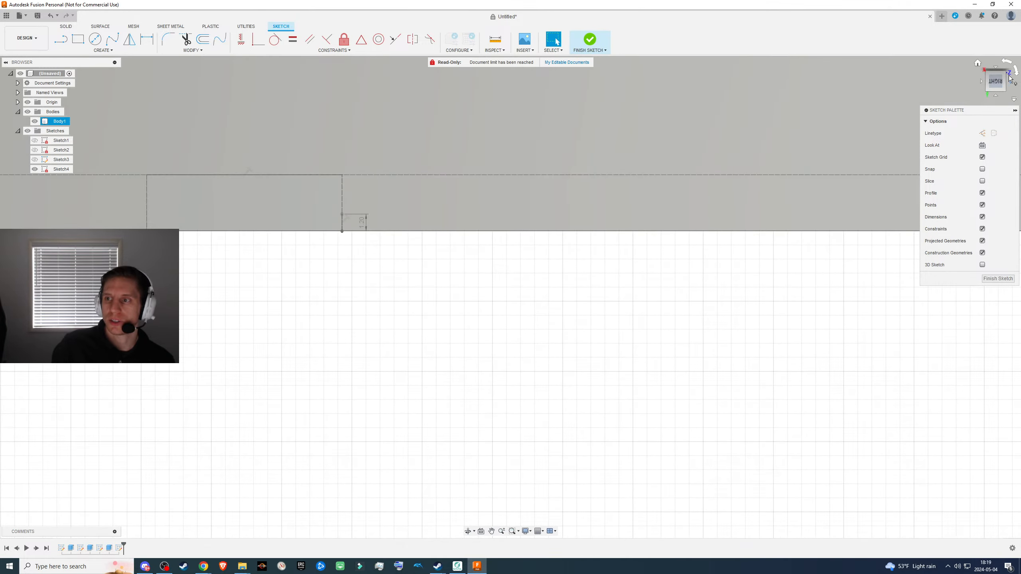
pyautogui.click(1006, 61)
pyautogui.click(1006, 61)
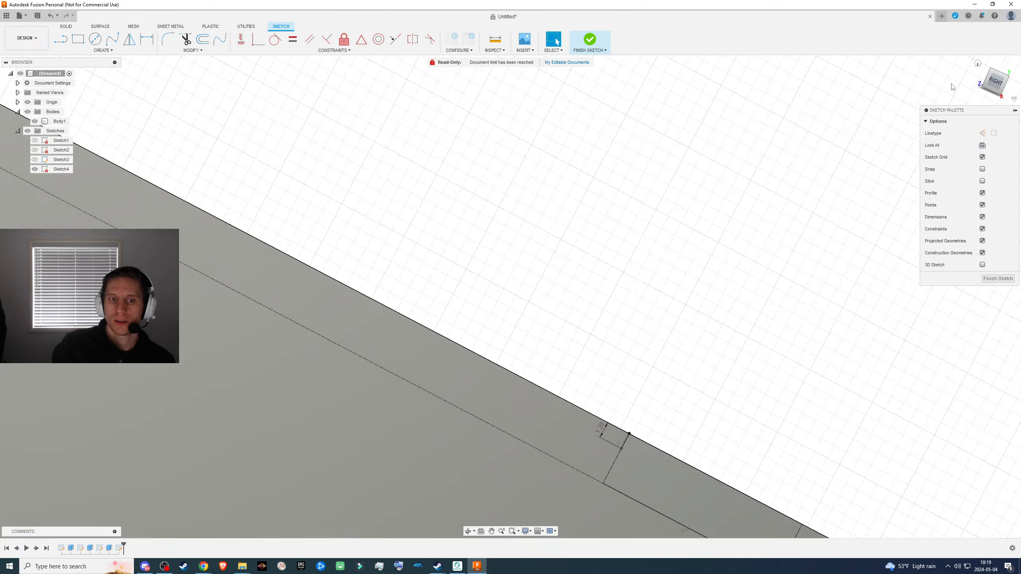
pyautogui.moveTo(728, 296); pyautogui.dragTo(250, 179, button='middle')
pyautogui.scroll(3, 338, 228)
pyautogui.moveTo(252, 241); pyautogui.dragTo(373, 250, button='middle')
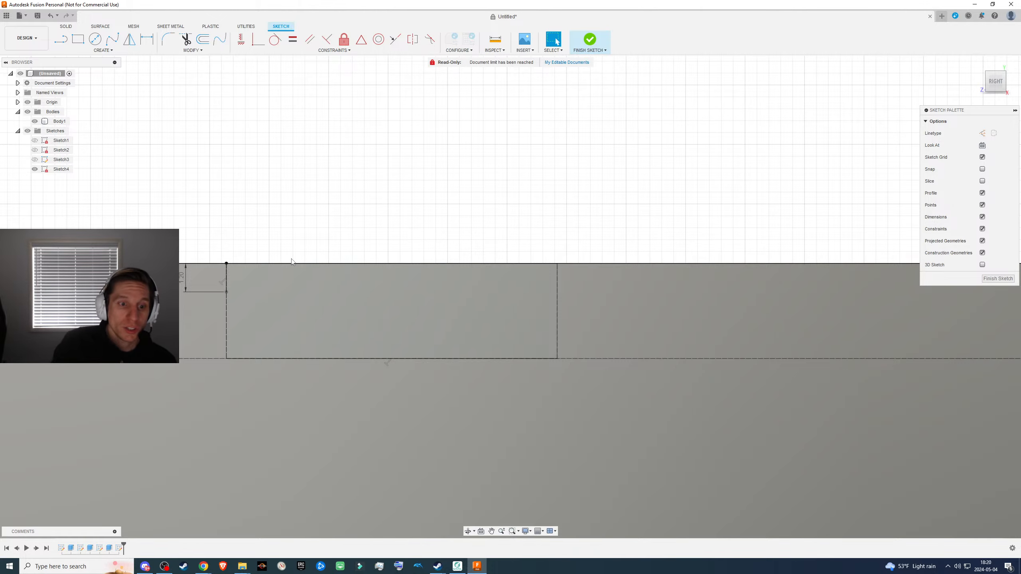
pyautogui.press('l')
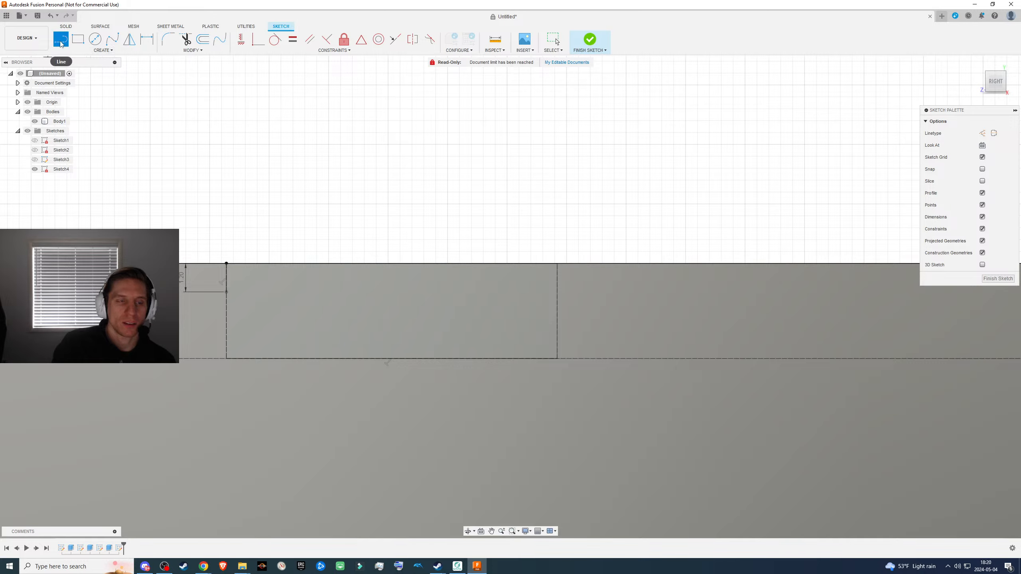
pyautogui.click(226, 292)
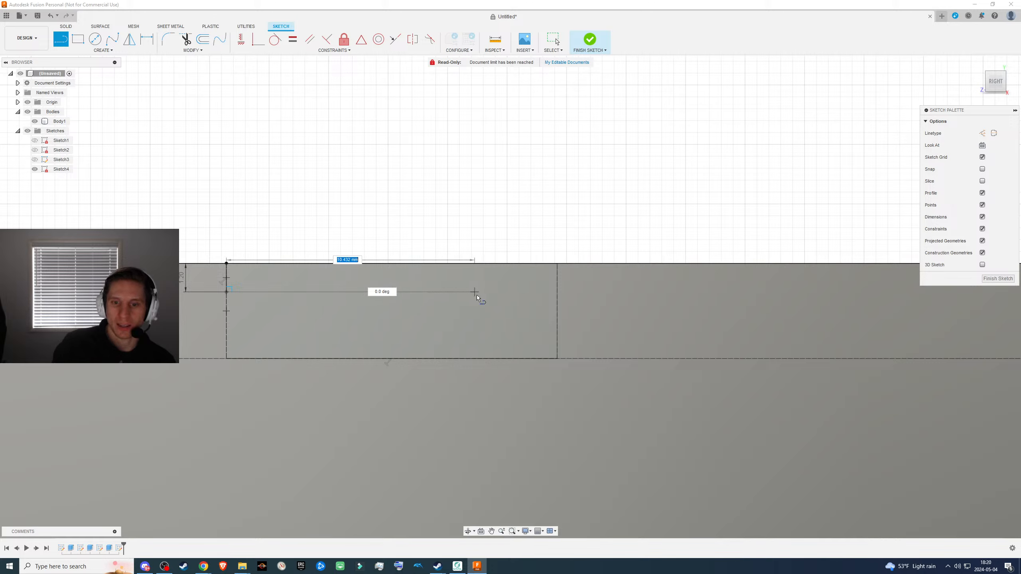
pyautogui.click(556, 293)
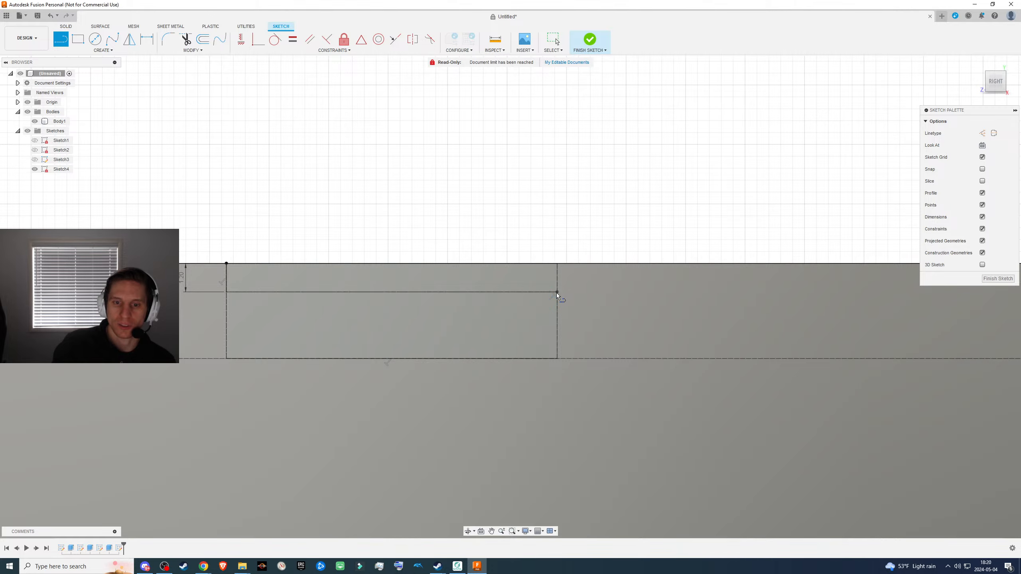
pyautogui.click(988, 281)
# - Extrude the sketch profile on the inner side of the dividing line by -1 mm as a cut into the cutout's wall
pyautogui.scroll(-5, 520, 320)
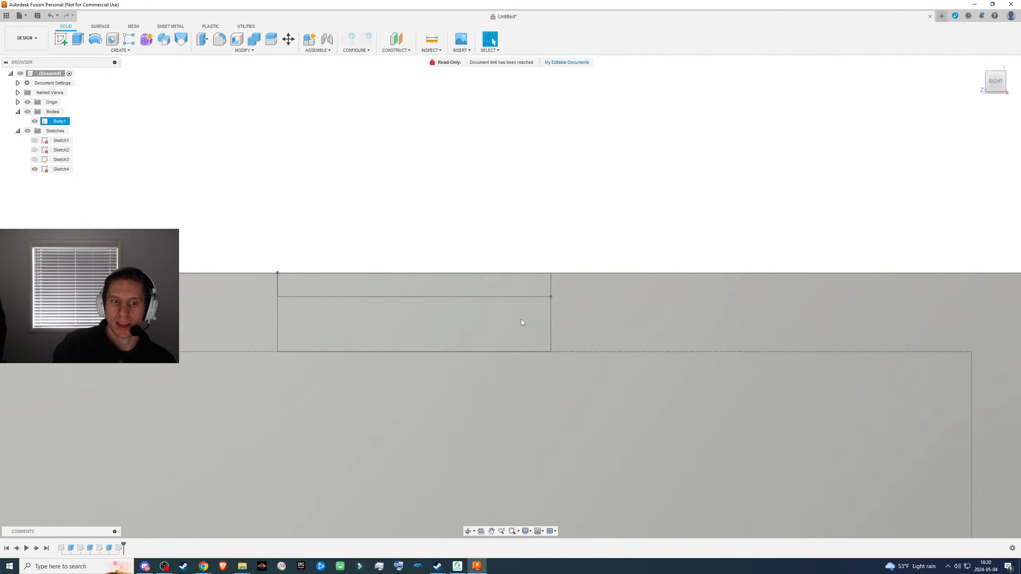
pyautogui.keyDown('shift'); pyautogui.moveTo(540, 252); pyautogui.dragTo(540, 255, button='middle'); pyautogui.keyUp('shift')
pyautogui.moveTo(503, 149); pyautogui.dragTo(458, 392, button='middle')
pyautogui.scroll(-3, 362, 311)
pyautogui.scroll(3, 362, 312)
pyautogui.click(365, 267)
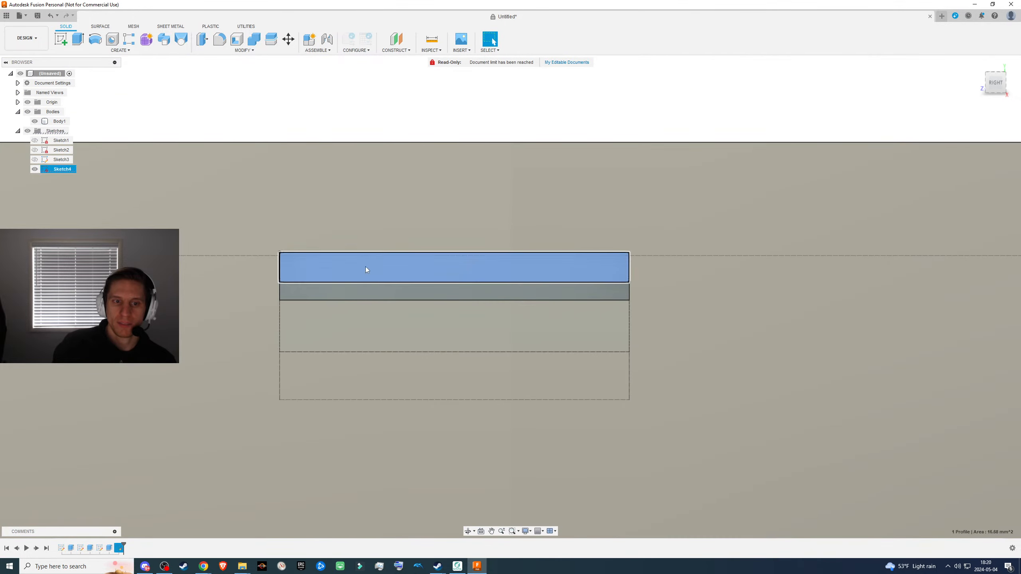
pyautogui.moveTo(514, 314)
pyautogui.keyDown('shift'); pyautogui.mouseDown(button='middle')
pyautogui.moveTo(532, 321)
pyautogui.moveTo(528, 340)
pyautogui.mouseUp(button='middle'); pyautogui.keyUp('shift')
pyautogui.scroll(-3, 449, 358)
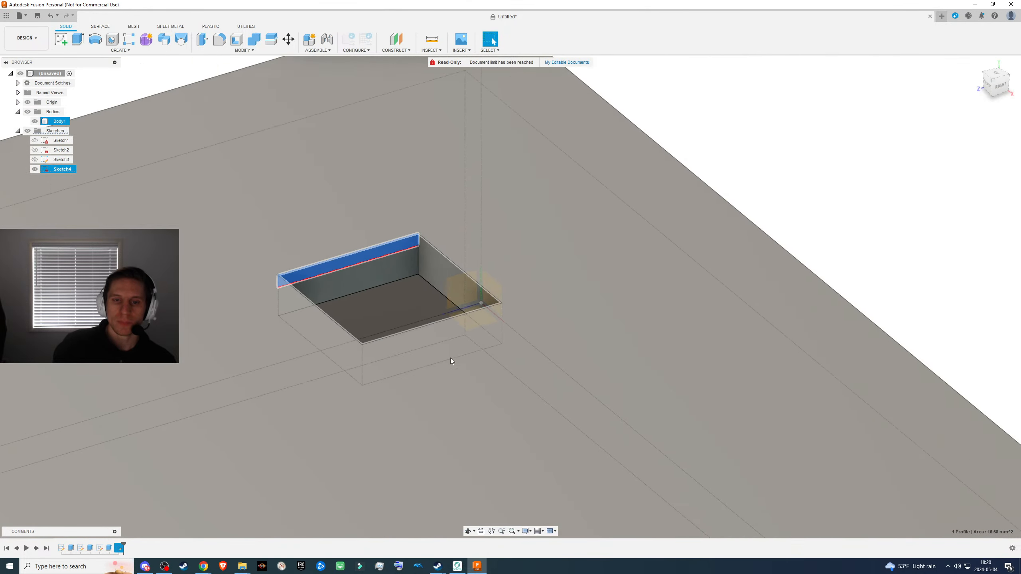
pyautogui.scroll(2, 454, 343)
pyautogui.scroll(-1, 456, 330)
pyautogui.click(382, 280)
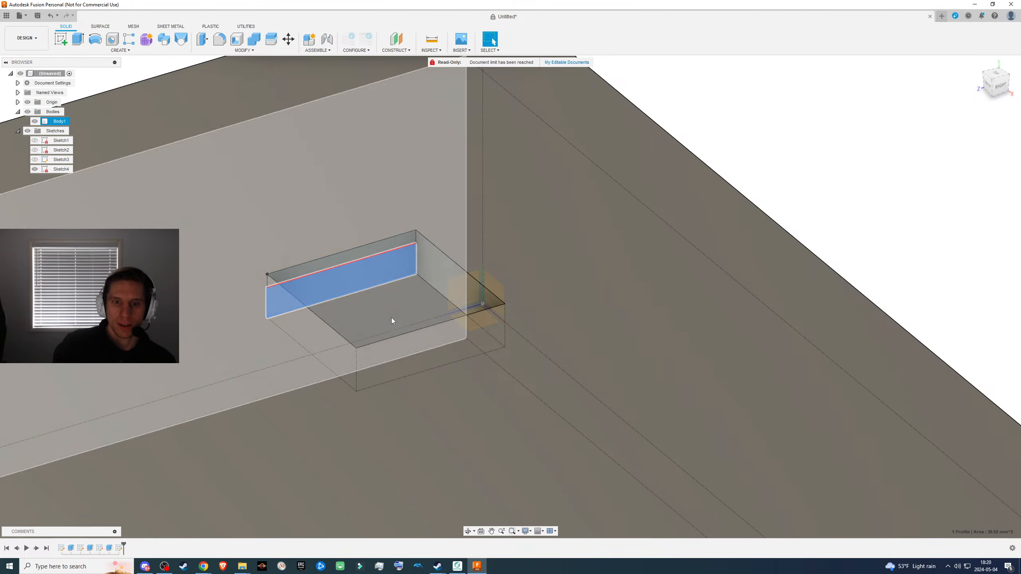
pyautogui.moveTo(475, 334)
pyautogui.keyDown('shift'); pyautogui.mouseDown(button='middle')
pyautogui.moveTo(527, 357)
pyautogui.moveTo(518, 344)
pyautogui.moveTo(459, 335)
pyautogui.mouseUp(button='middle'); pyautogui.keyUp('shift')
pyautogui.press('e')
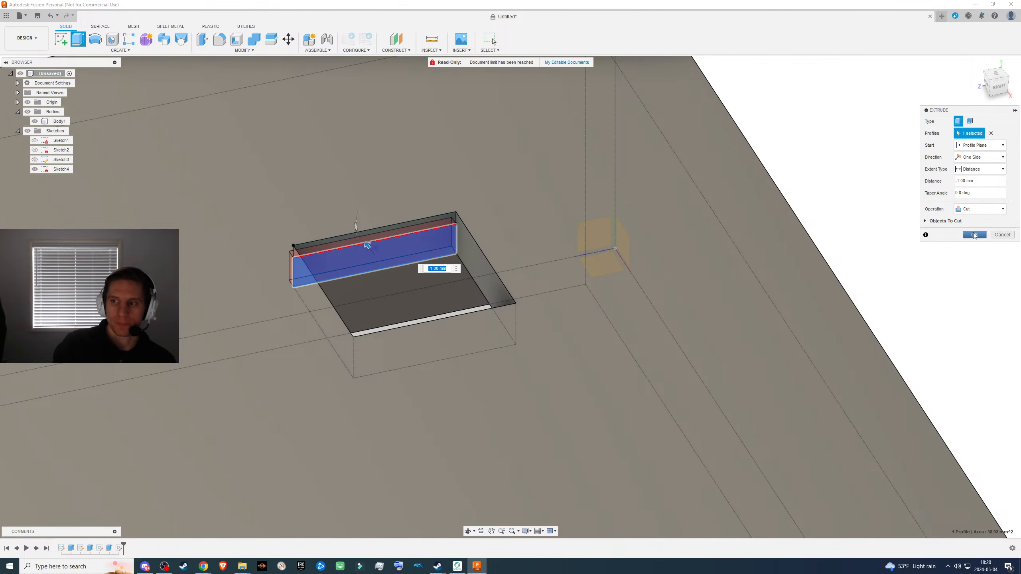
pyautogui.click(974, 236)
# - Switch to the browser to check the stepped ledge in the reference drawing, and return to the model to compare the recess
pyautogui.keyDown('shift'); pyautogui.moveTo(631, 277); pyautogui.dragTo(476, 238, button='middle'); pyautogui.keyUp('shift')
pyautogui.hotkey('alt', 'Tab')
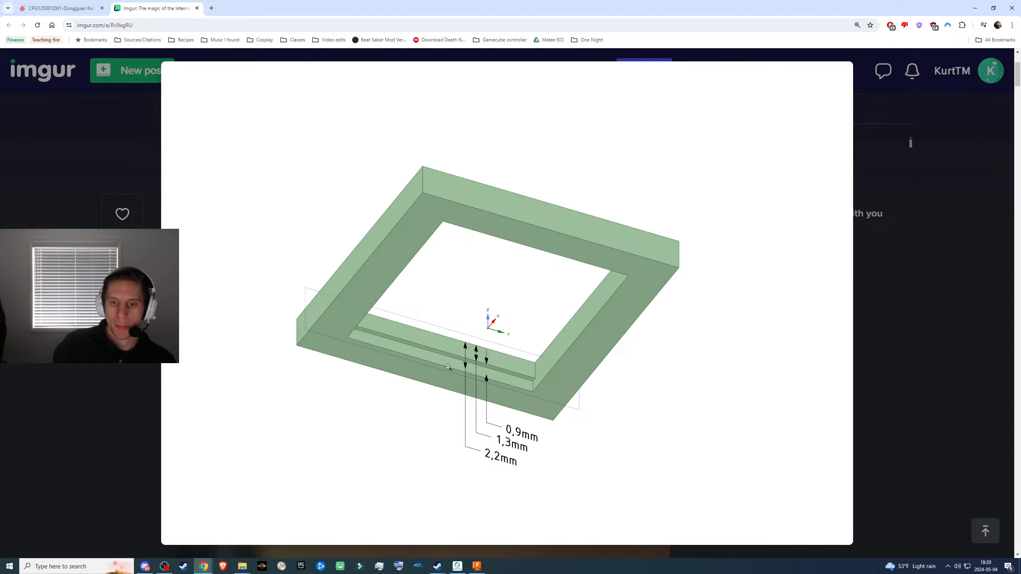
pyautogui.hotkey('alt', 'Tab')
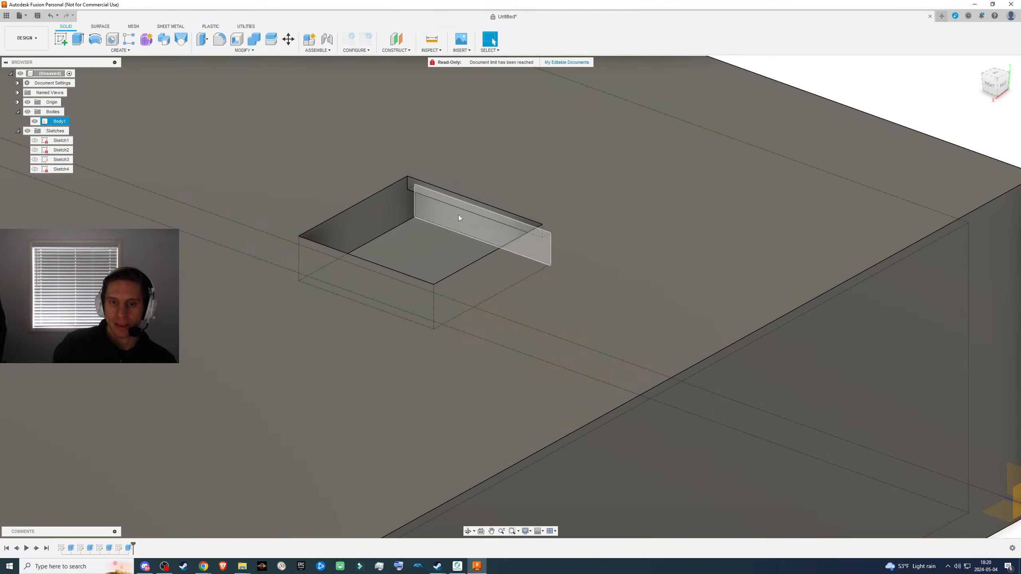
pyautogui.keyDown('shift'); pyautogui.moveTo(459, 217); pyautogui.dragTo(496, 234, button='middle'); pyautogui.keyUp('shift')
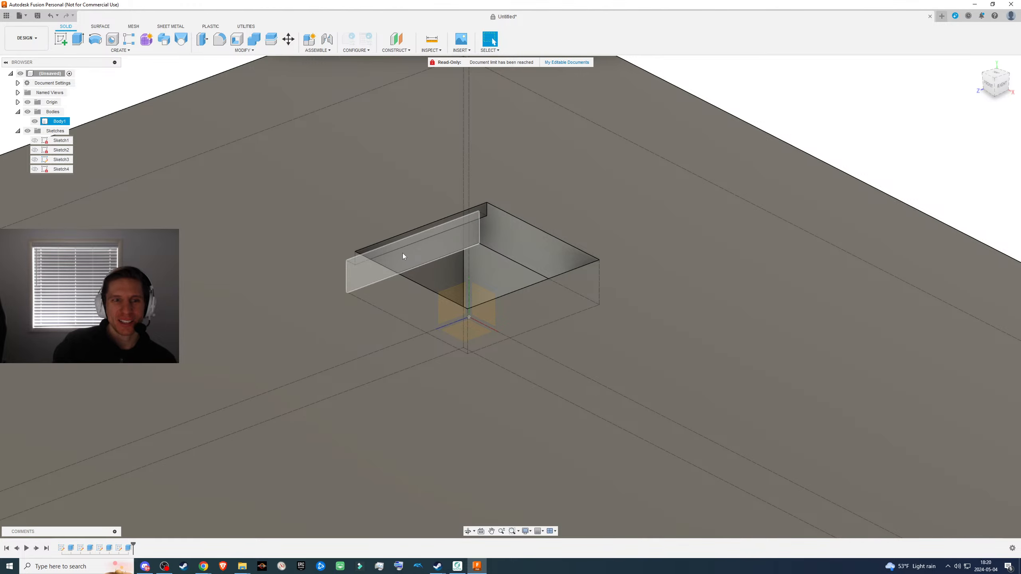
pyautogui.click(441, 249)
pyautogui.press('e')
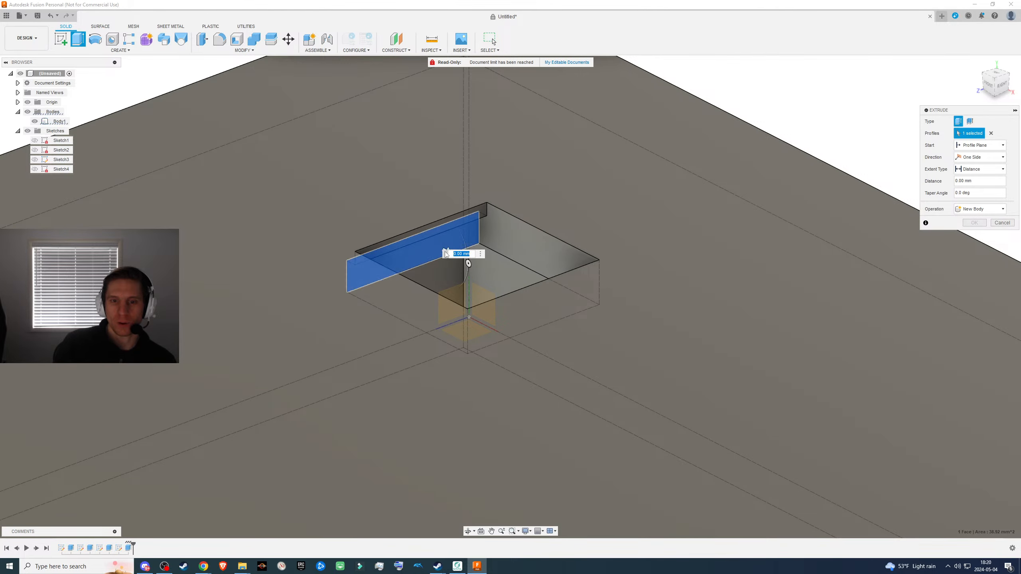
pyautogui.press('Escape')
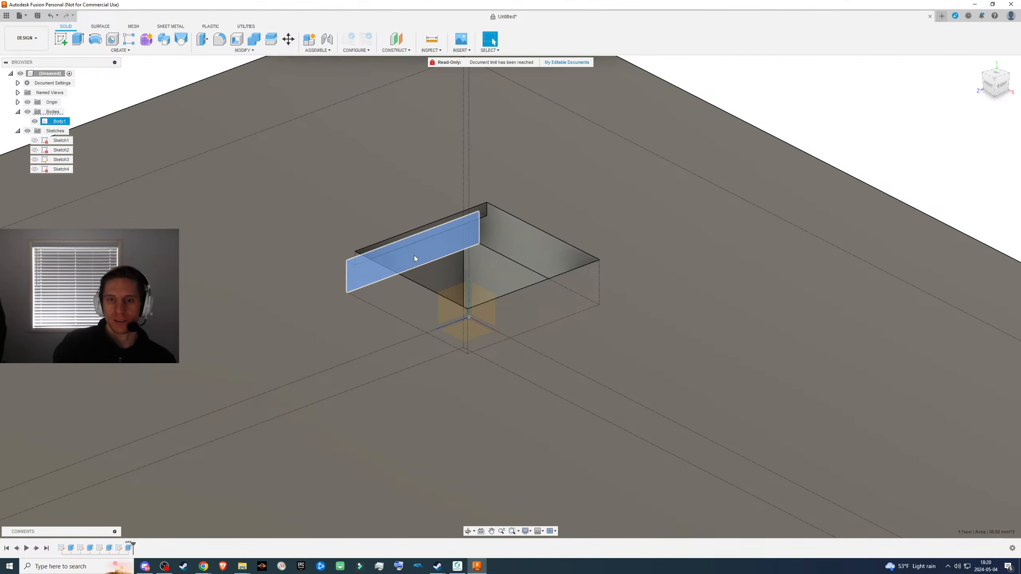
# - Try extruding the recess's back face by -4 mm as a cut, and undo it
pyautogui.click(414, 255)
pyautogui.press('e')
pyautogui.moveTo(430, 252); pyautogui.dragTo(392, 239)
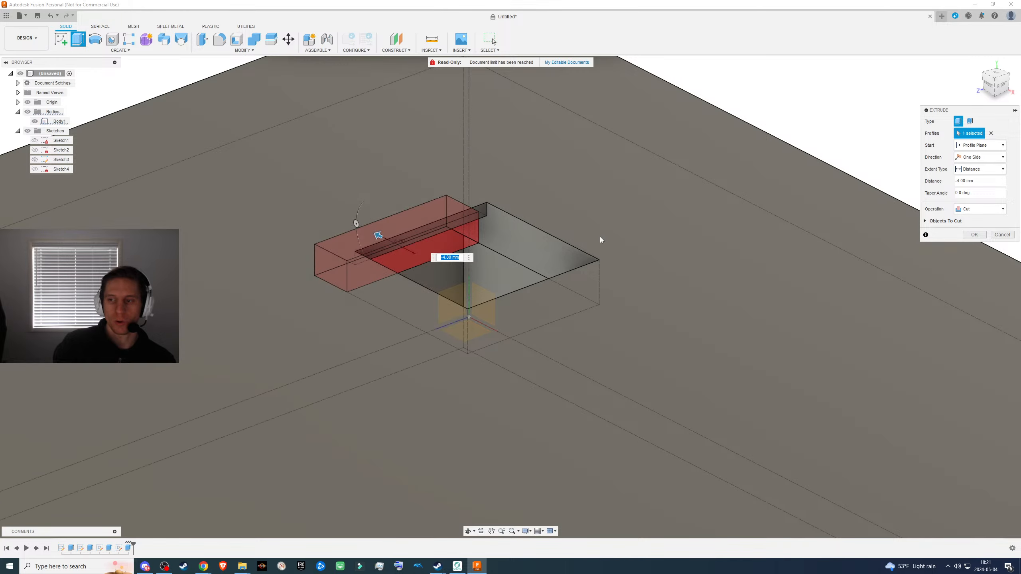
pyautogui.press('Return')
pyautogui.moveTo(579, 291)
pyautogui.keyDown('shift'); pyautogui.mouseDown(button='middle')
pyautogui.moveTo(558, 290)
pyautogui.moveTo(567, 291)
pyautogui.mouseUp(button='middle'); pyautogui.keyUp('shift')
pyautogui.hotkey('ctrl', 'z')
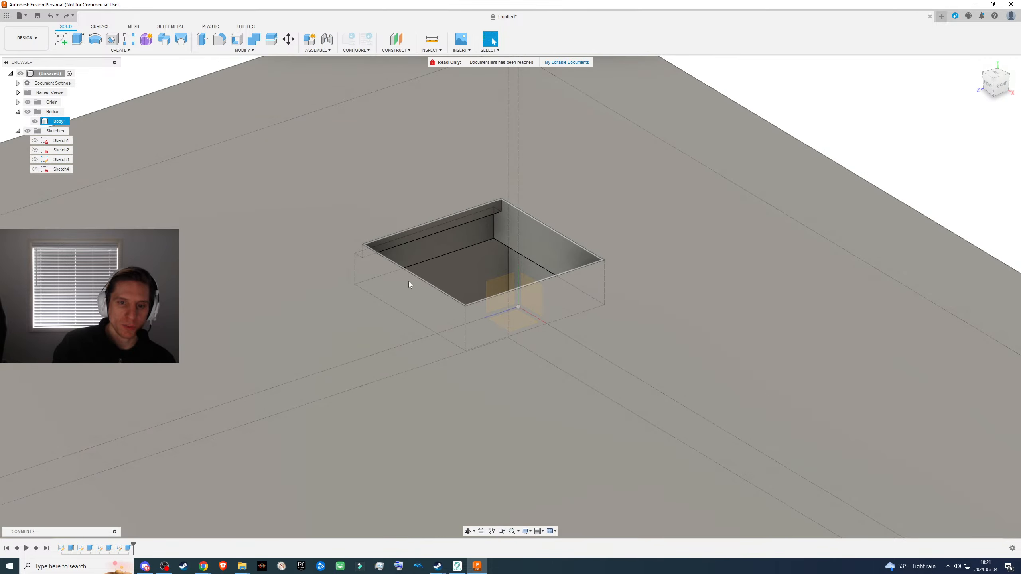
# - Try deepening the recess by extruding its back face -1 mm as a cut, and undo that extrusion
pyautogui.click(413, 249)
pyautogui.press('e')
pyautogui.moveTo(417, 251); pyautogui.dragTo(402, 242)
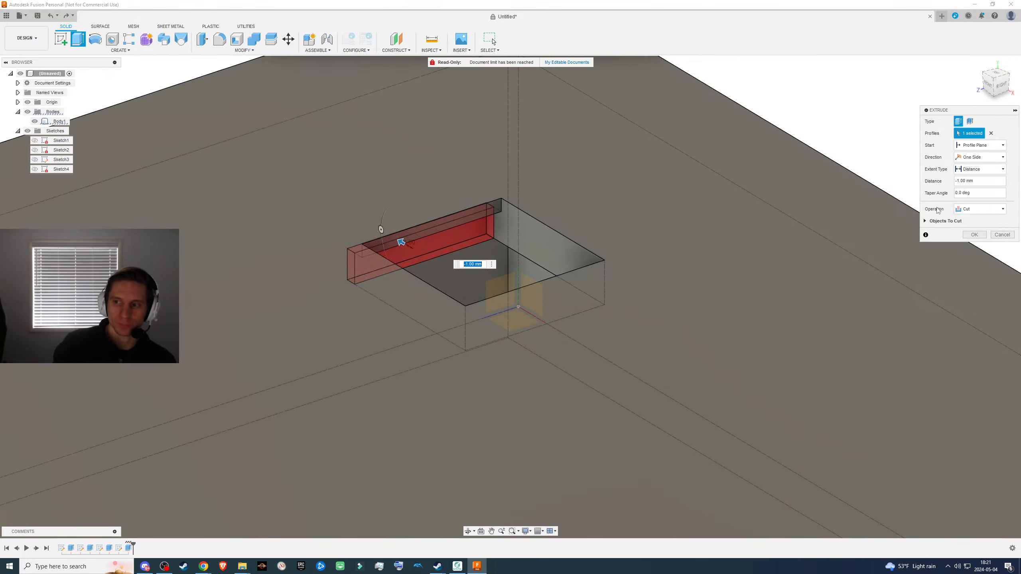
pyautogui.click(974, 234)
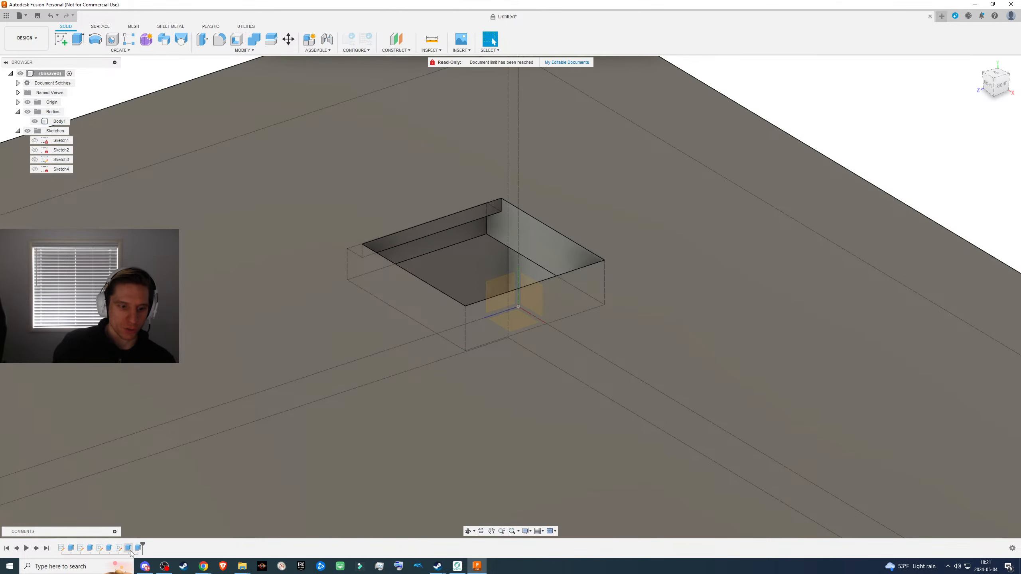
pyautogui.hotkey('ctrl', 'z')
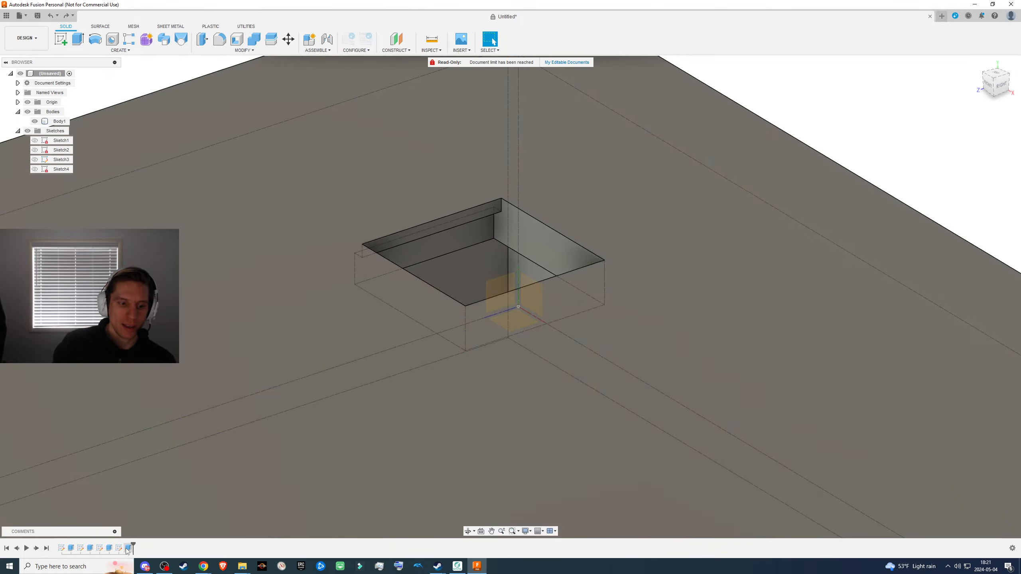
# - Edit the existing recess cut feature, adjust its extrusion distance into the cutout's wall, and apply the edit
pyautogui.rightClick(129, 547)
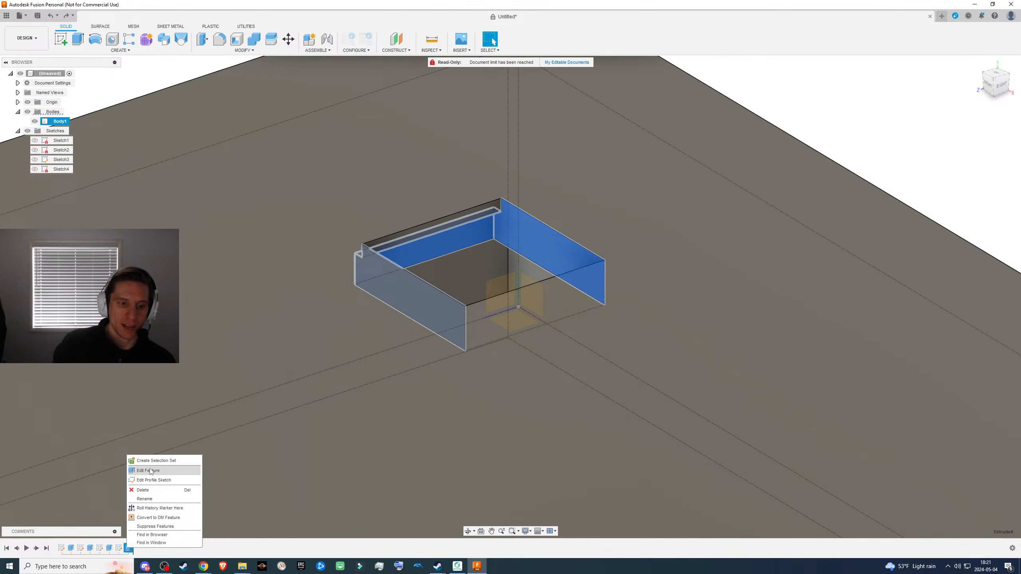
pyautogui.click(149, 466)
pyautogui.moveTo(419, 243); pyautogui.dragTo(398, 229)
pyautogui.click(974, 234)
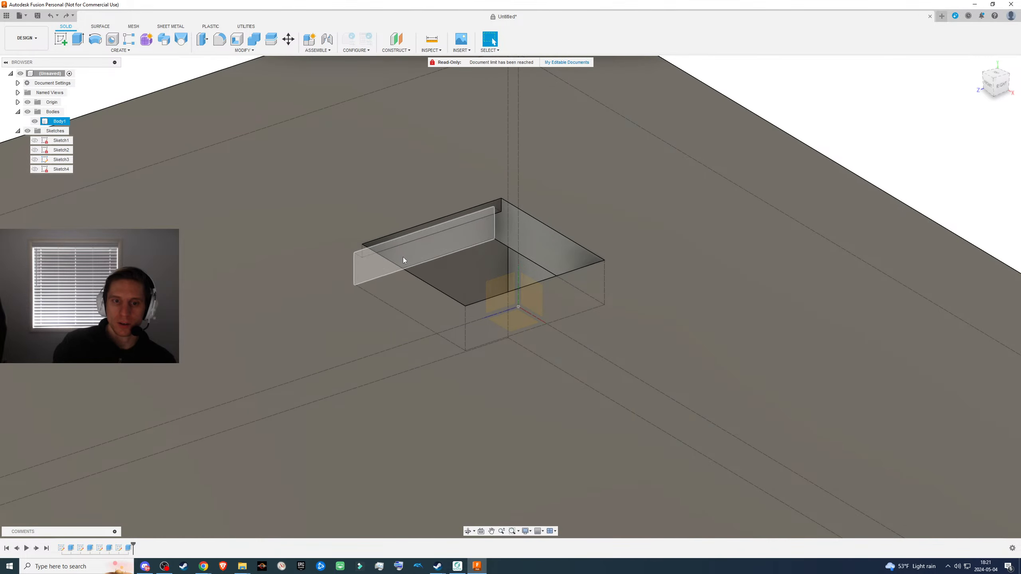
# - Open the recess cut feature's extrusion settings for review, and accept them with the -1.00 mm distance
pyautogui.click(403, 257)
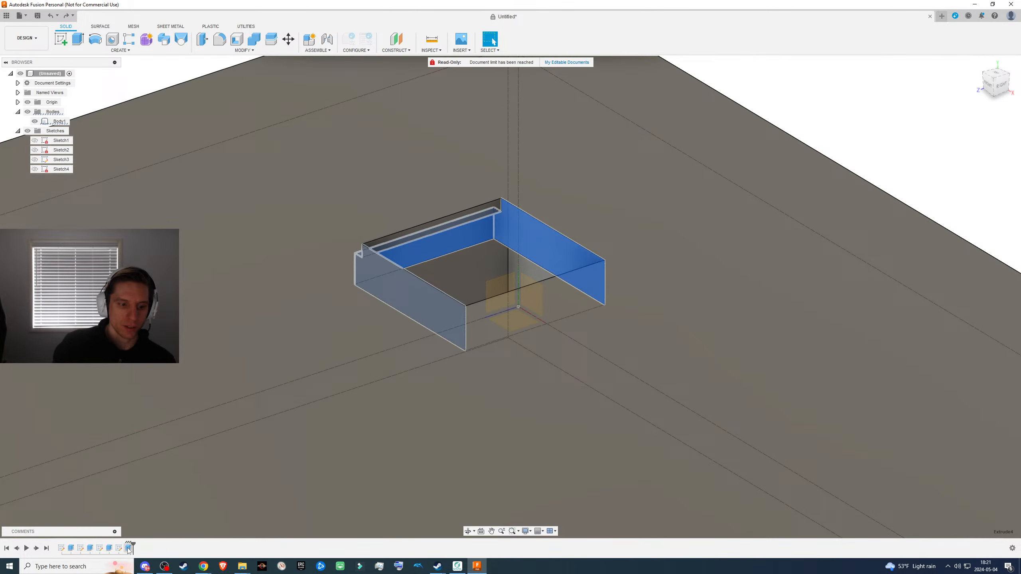
pyautogui.rightClick(129, 548)
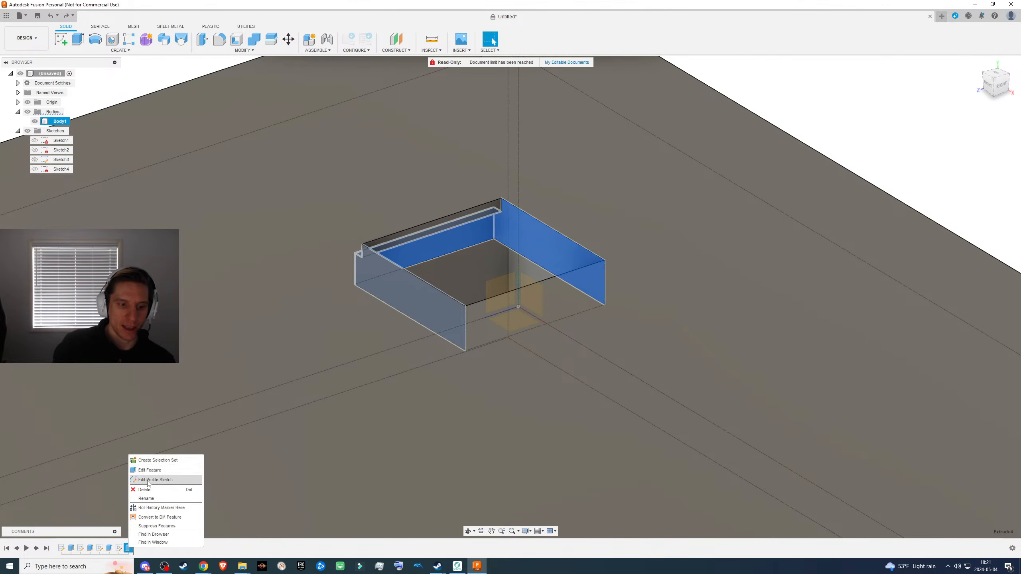
pyautogui.click(153, 475)
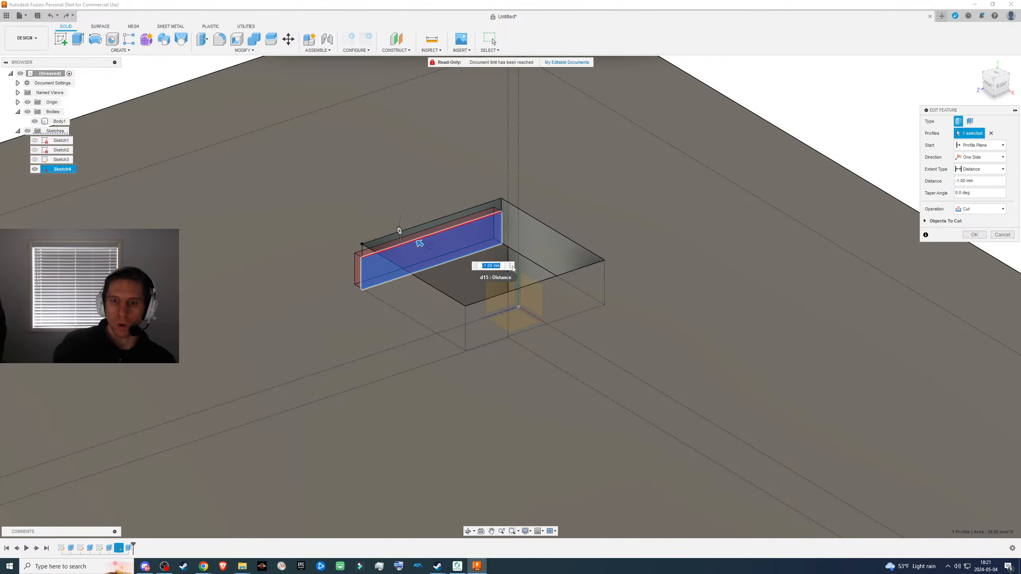
pyautogui.click(973, 235)
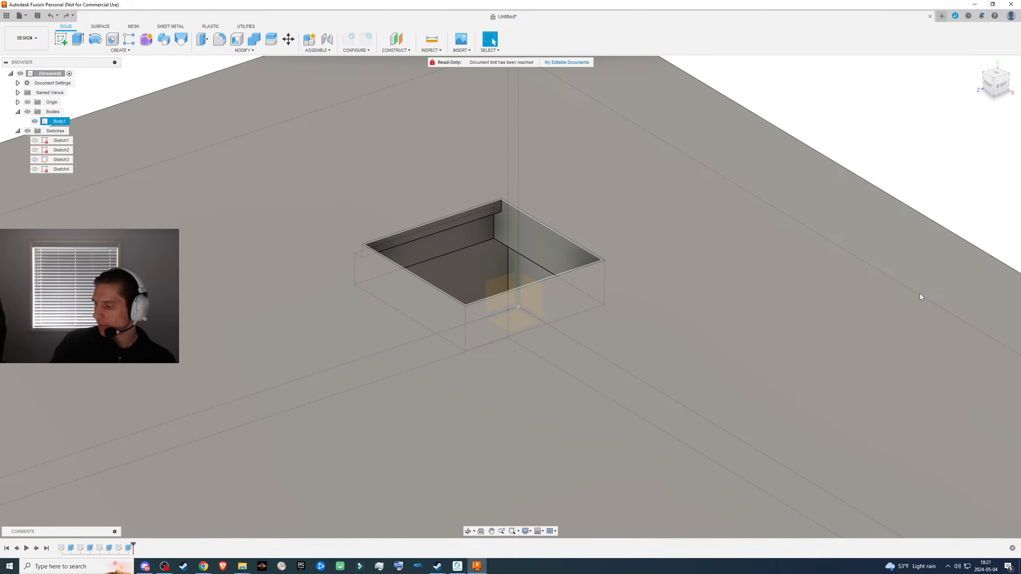
# - Switch to the browser to check the dimensions in the Kailh switch drawing, and return to the model
pyautogui.hotkey('alt', 'Tab')
pyautogui.hotkey('ctrl', 'shift', 'Tab')
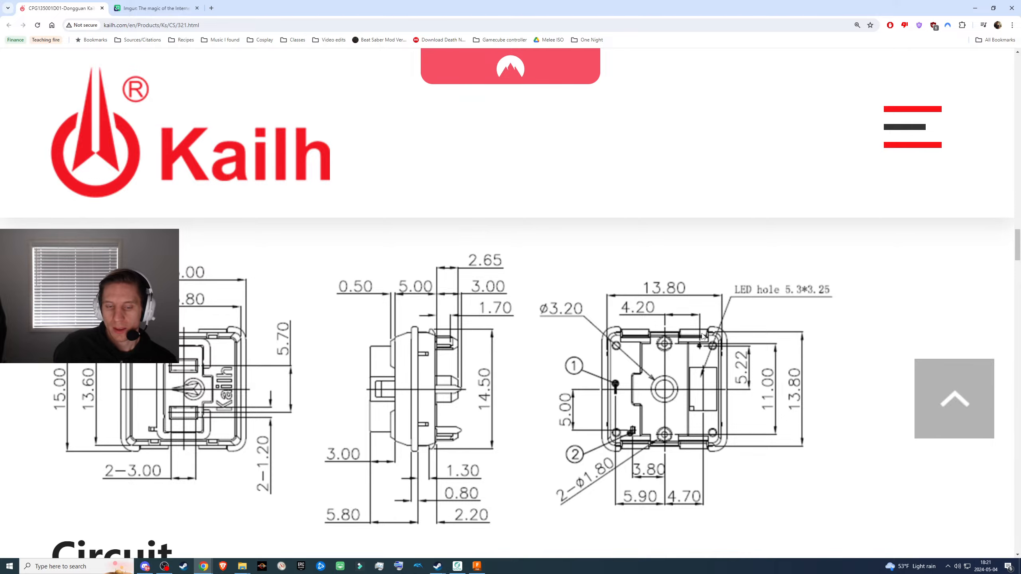
pyautogui.hotkey('alt', 'Tab')
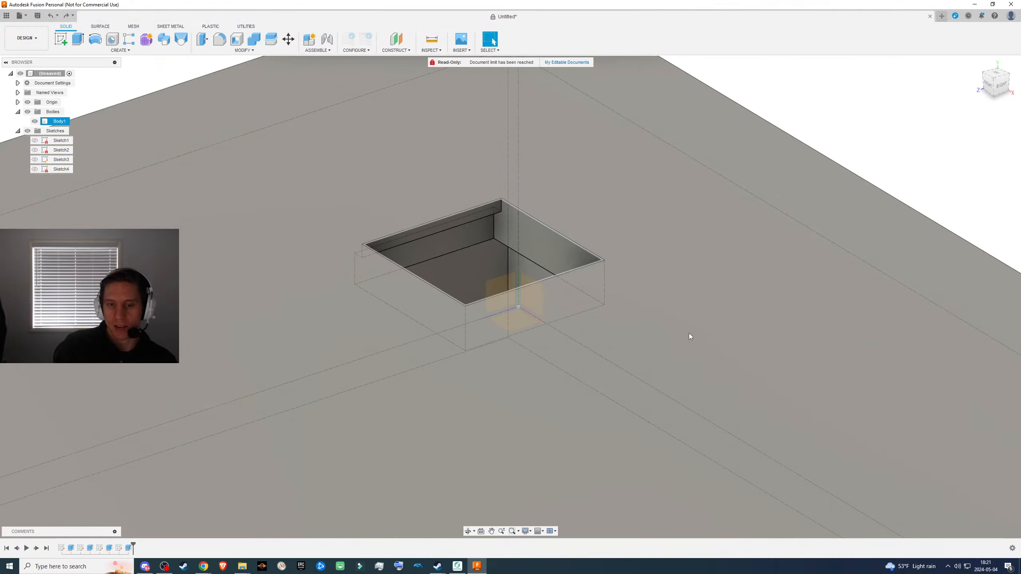
# - Examine the cutout's walls and the existing recess from several angles, comparing the recessed wall with the opposite one
pyautogui.scroll(-3, 396, 245)
pyautogui.keyDown('shift'); pyautogui.moveTo(481, 261); pyautogui.dragTo(477, 231, button='middle'); pyautogui.keyUp('shift')
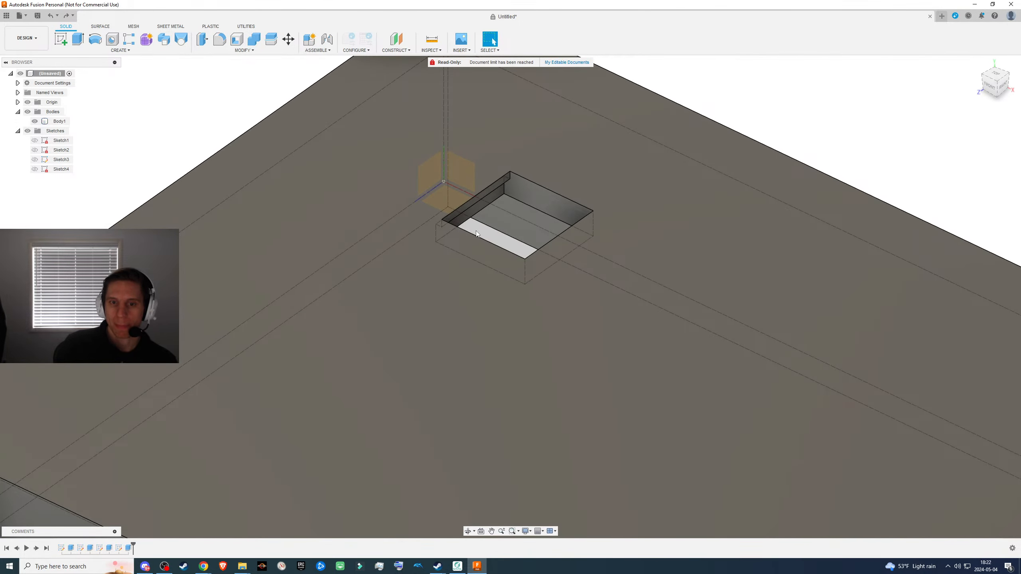
pyautogui.click(472, 212)
pyautogui.keyDown('shift'); pyautogui.moveTo(549, 252); pyautogui.dragTo(595, 247, button='middle'); pyautogui.keyUp('shift')
pyautogui.click(386, 100)
pyautogui.click(534, 252)
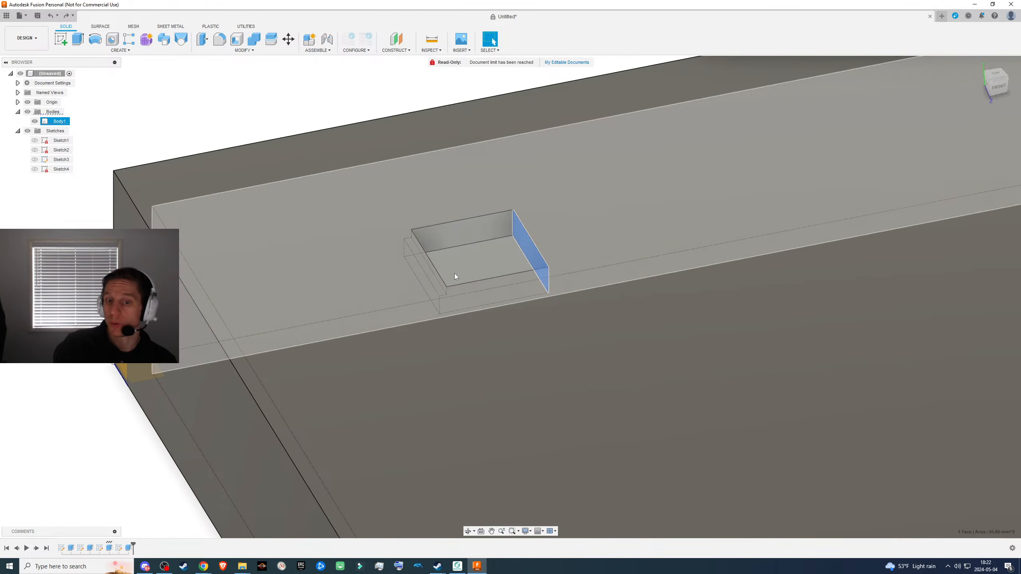
pyautogui.keyDown('shift'); pyautogui.moveTo(451, 274); pyautogui.dragTo(609, 210, button='middle'); pyautogui.keyUp('shift')
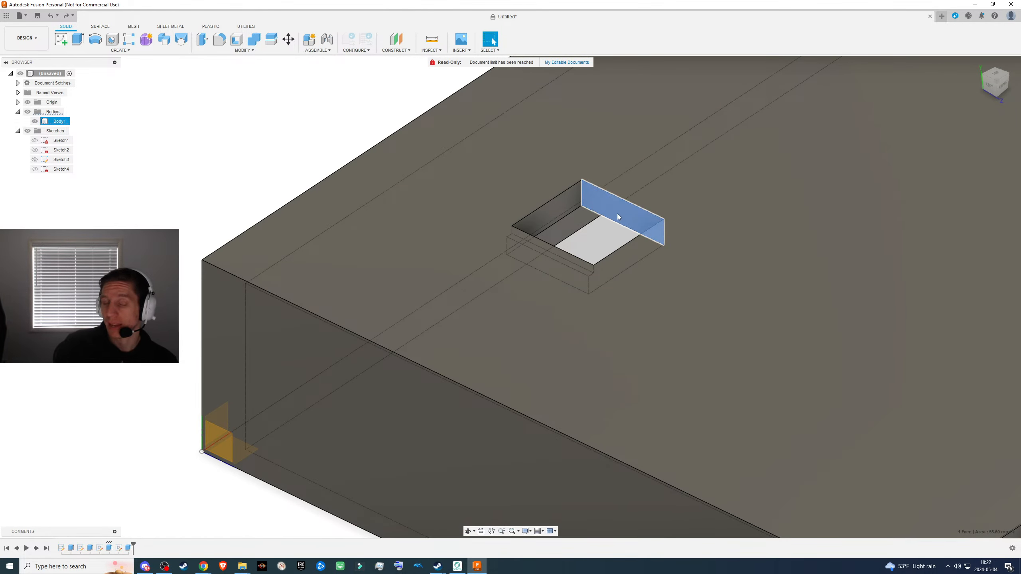
pyautogui.keyDown('shift'); pyautogui.moveTo(616, 249); pyautogui.dragTo(499, 272, button='middle'); pyautogui.keyUp('shift')
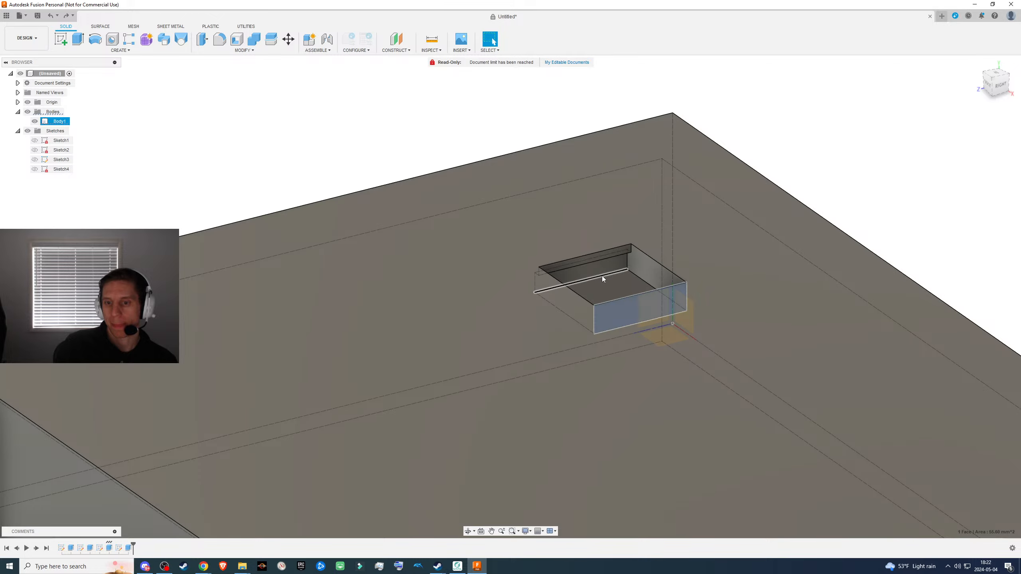
pyautogui.click(589, 273)
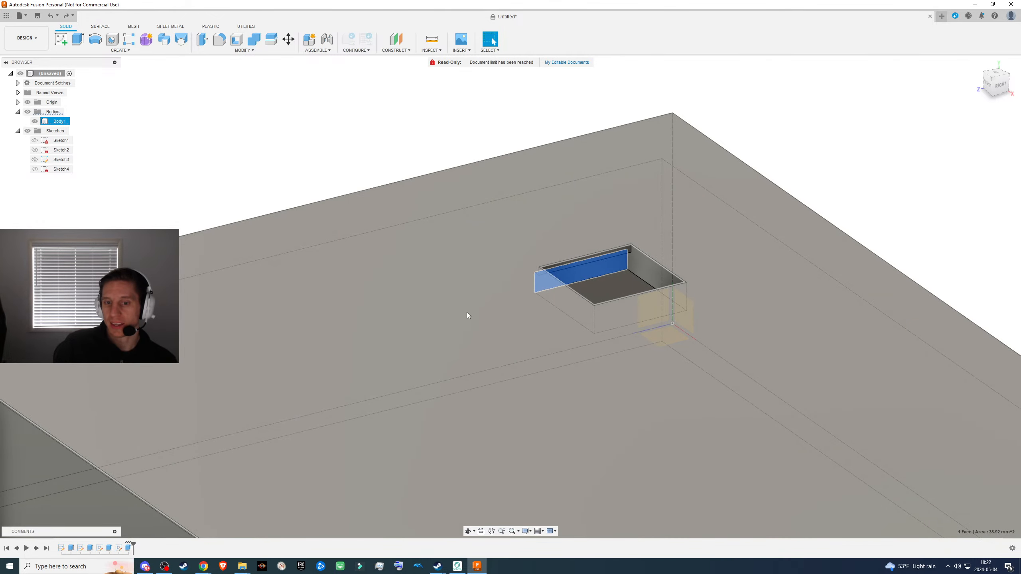
pyautogui.keyDown('shift'); pyautogui.moveTo(466, 312); pyautogui.dragTo(354, 206, button='middle'); pyautogui.keyUp('shift')
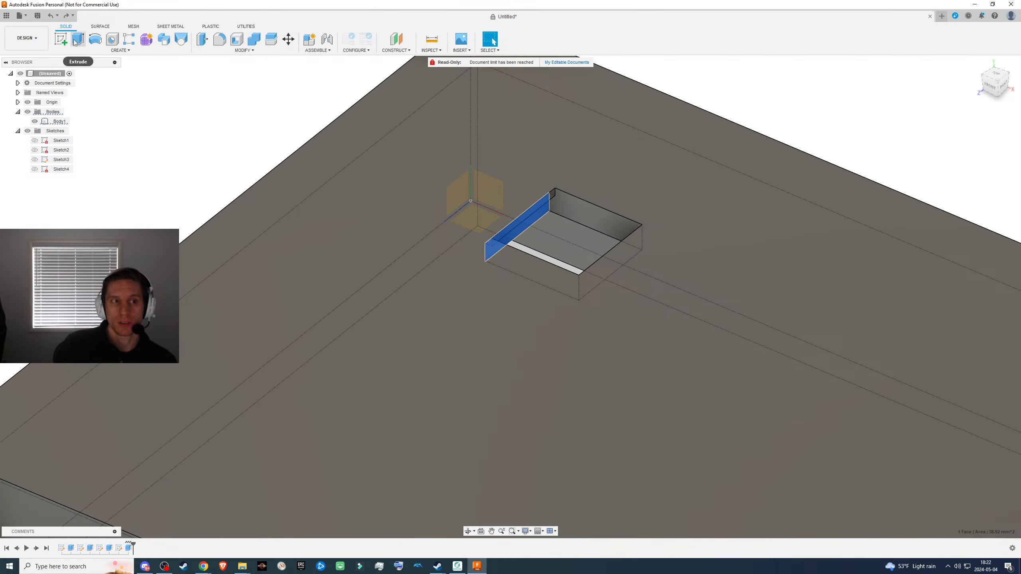
pyautogui.click(78, 39)
pyautogui.moveTo(529, 226); pyautogui.dragTo(633, 264)
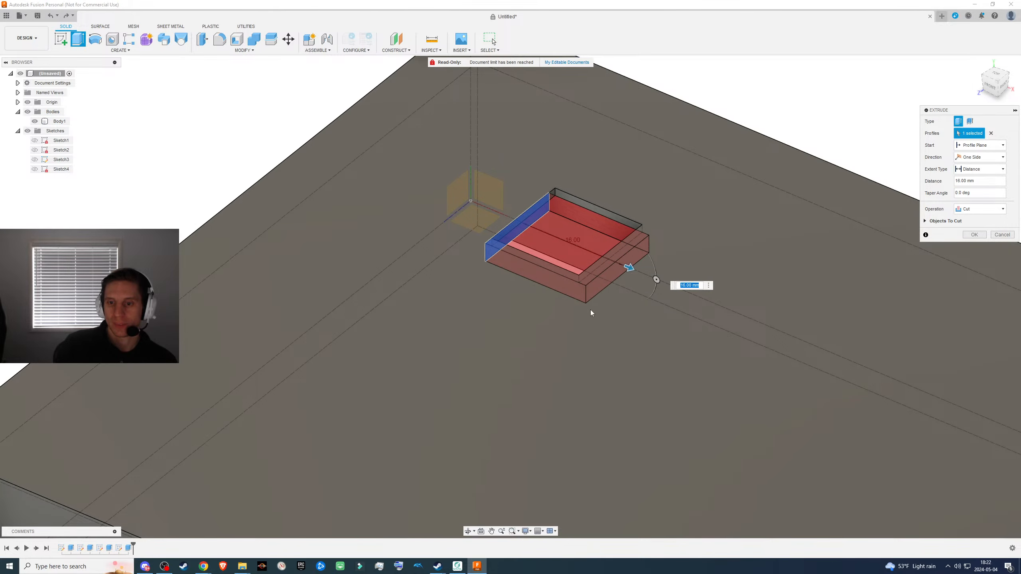
pyautogui.keyDown('shift'); pyautogui.moveTo(576, 316); pyautogui.dragTo(735, 194, button='middle'); pyautogui.keyUp('shift')
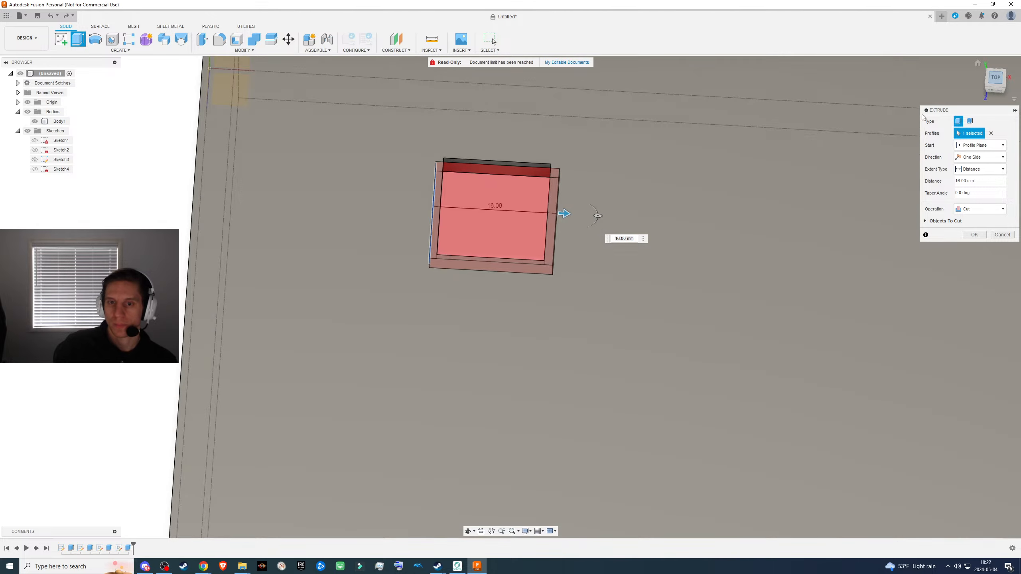
pyautogui.click(995, 77)
pyautogui.scroll(-2, 553, 302)
pyautogui.scroll(6, 529, 257)
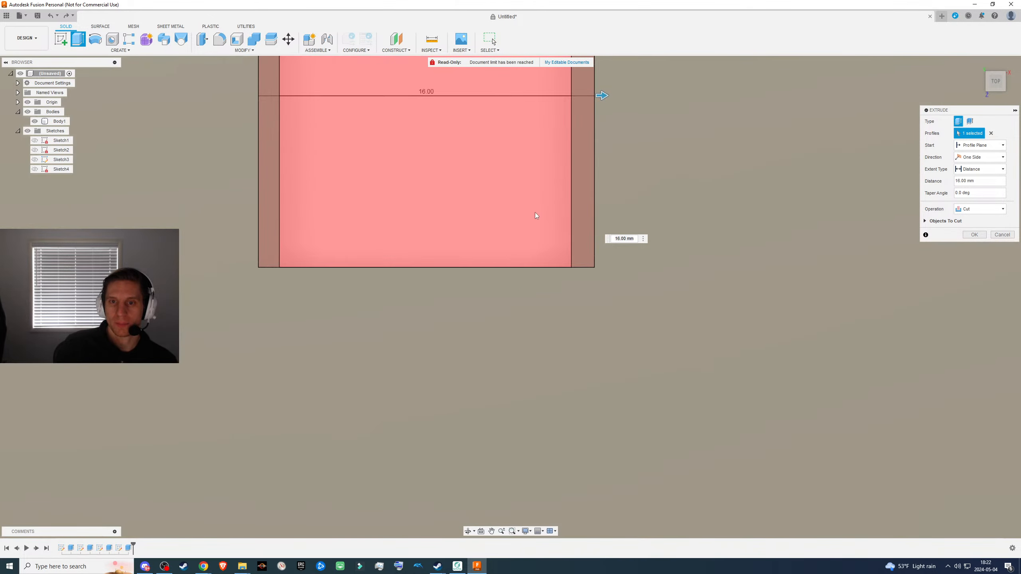
pyautogui.moveTo(532, 205); pyautogui.dragTo(522, 282, button='middle')
pyautogui.moveTo(593, 176)
pyautogui.mouseDown()
pyautogui.moveTo(561, 173)
pyautogui.moveTo(602, 174)
pyautogui.moveTo(576, 180)
pyautogui.mouseUp()
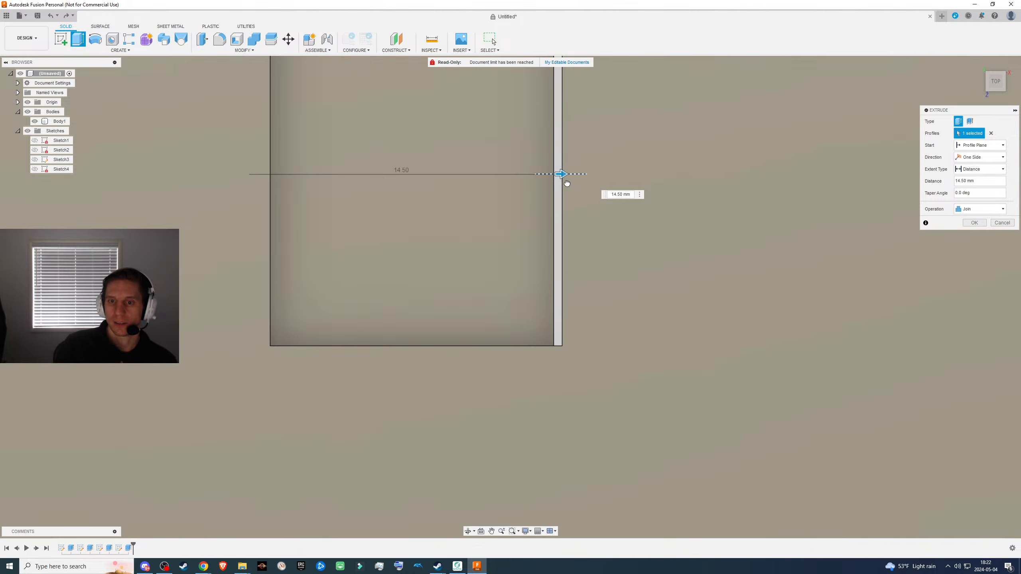
pyautogui.moveTo(575, 183); pyautogui.dragTo(592, 183)
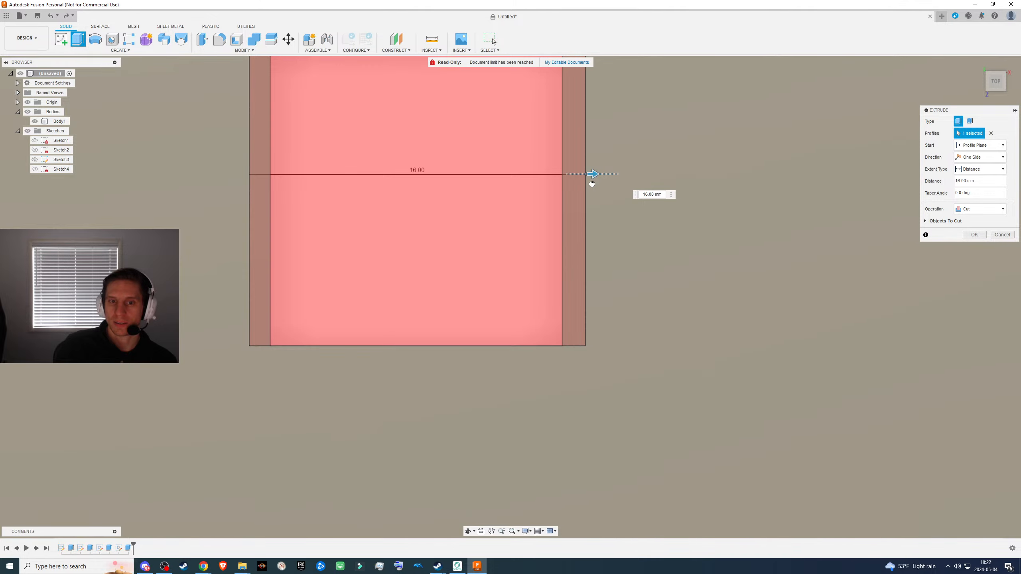
pyautogui.scroll(-2, 560, 233)
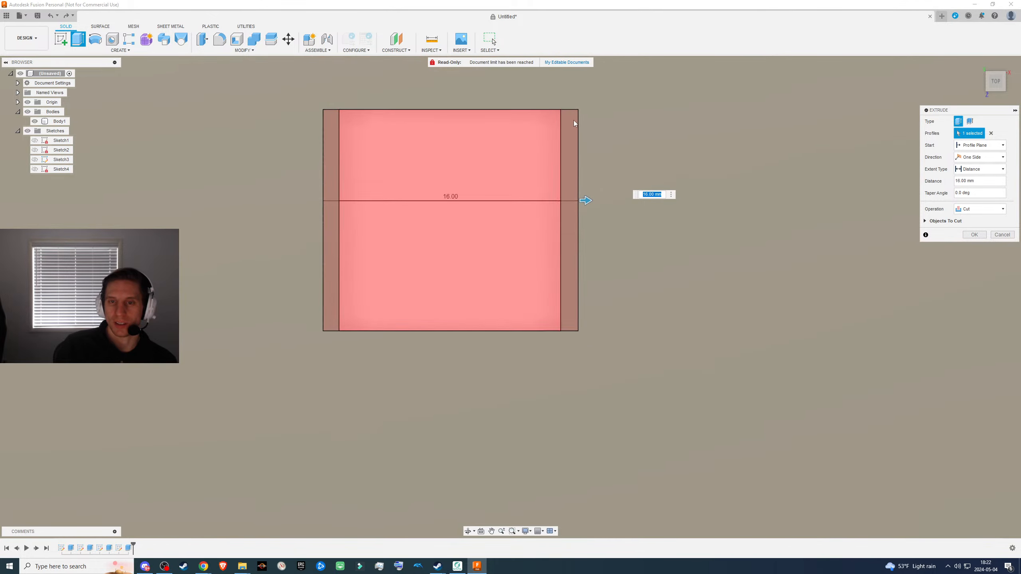
pyautogui.scroll(3, 574, 120)
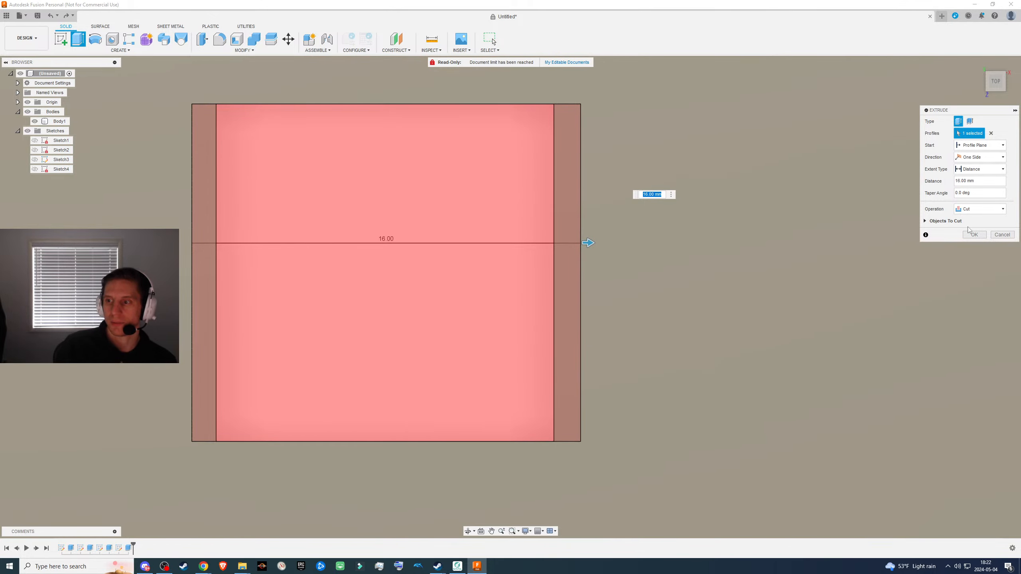
pyautogui.click(1001, 237)
# - Edit the existing recess cut feature and set its extrusion direction to Two Sides
pyautogui.scroll(-3, 429, 253)
pyautogui.keyDown('shift'); pyautogui.moveTo(454, 258); pyautogui.dragTo(485, 280, button='middle'); pyautogui.keyUp('shift')
pyautogui.scroll(-5, 421, 221)
pyautogui.scroll(5, 562, 306)
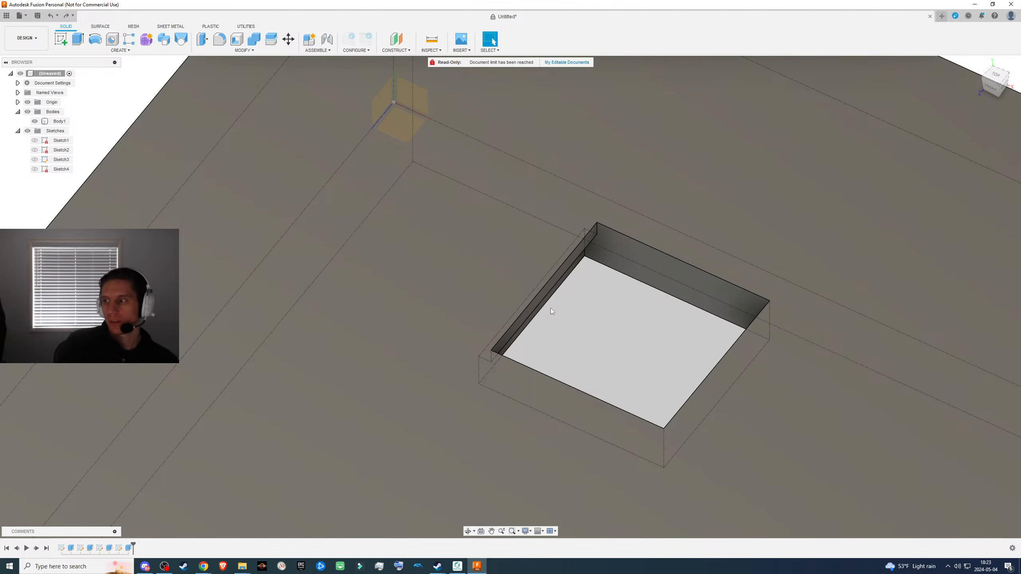
pyautogui.scroll(-2, 639, 344)
pyautogui.keyDown('shift'); pyautogui.moveTo(708, 355); pyautogui.dragTo(634, 340, button='middle'); pyautogui.keyUp('shift')
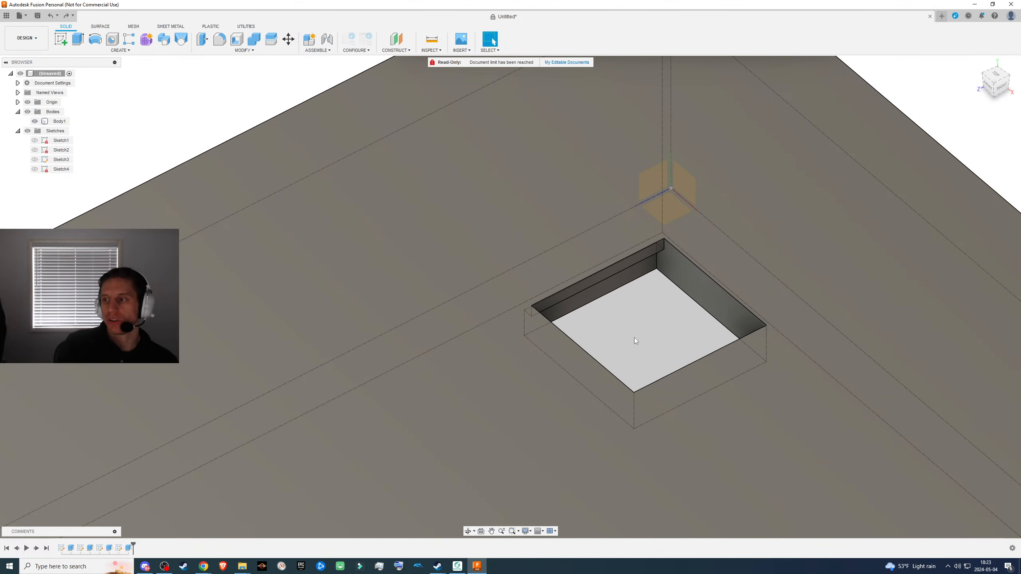
pyautogui.moveTo(639, 339); pyautogui.dragTo(477, 353, button='middle')
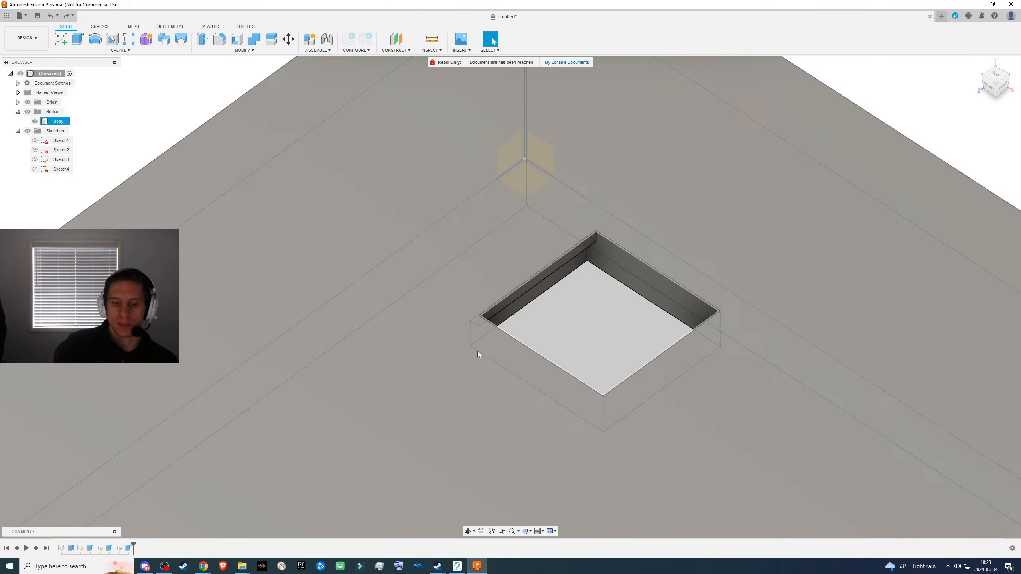
pyautogui.rightClick(128, 543)
pyautogui.click(161, 471)
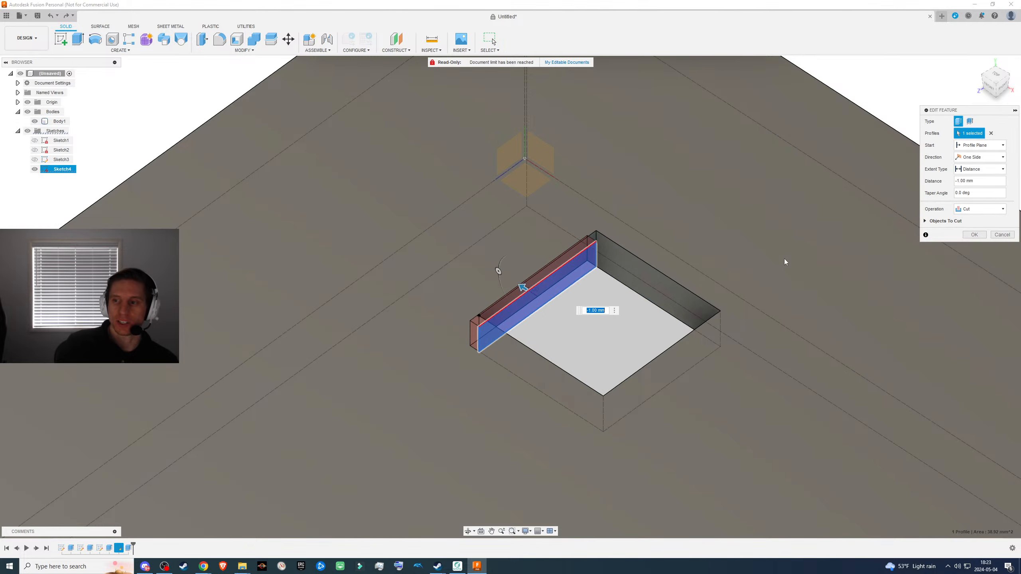
pyautogui.click(979, 157)
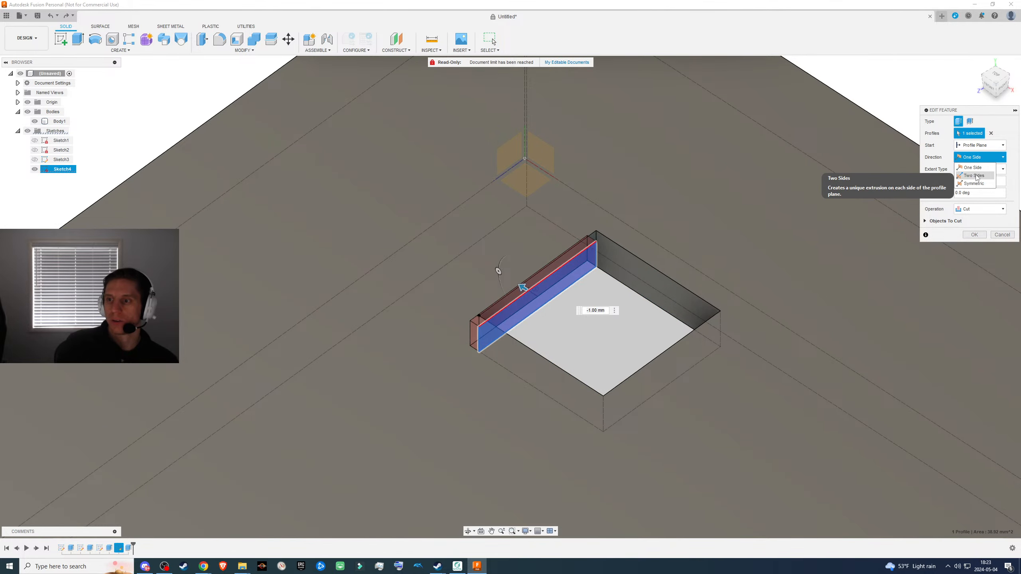
pyautogui.click(973, 176)
# - Extend the cut's second side across the cutout to the opposite wall, at a distance of -13.90 mm
pyautogui.keyDown('shift'); pyautogui.moveTo(776, 305); pyautogui.dragTo(607, 380, button='middle'); pyautogui.keyUp('shift')
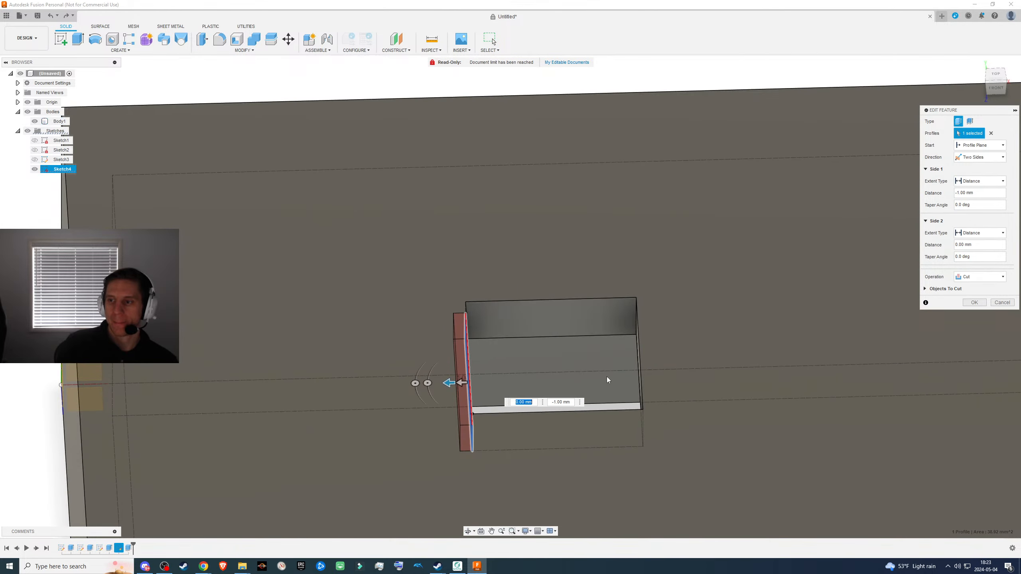
pyautogui.moveTo(461, 385); pyautogui.dragTo(635, 377)
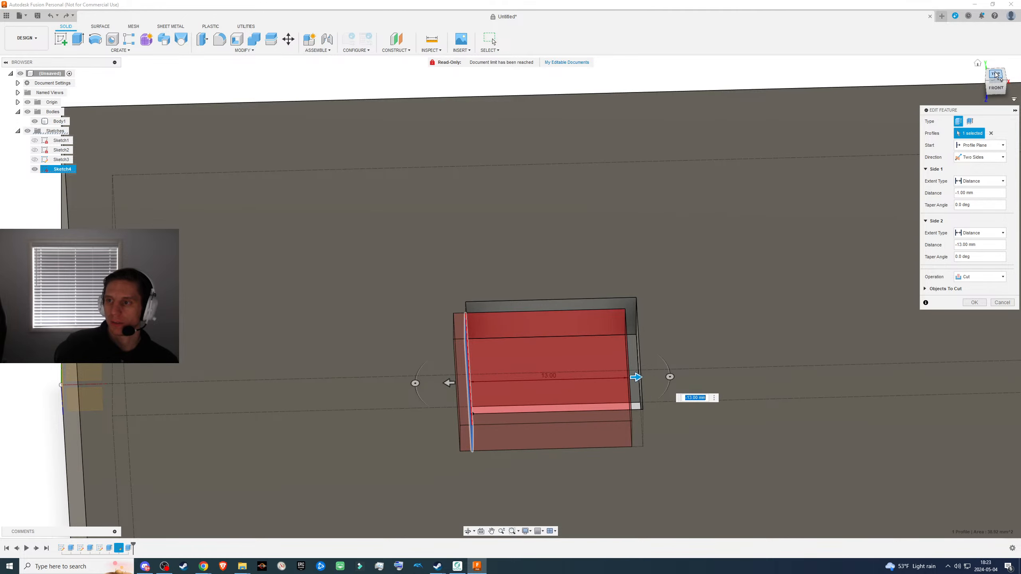
pyautogui.click(1001, 74)
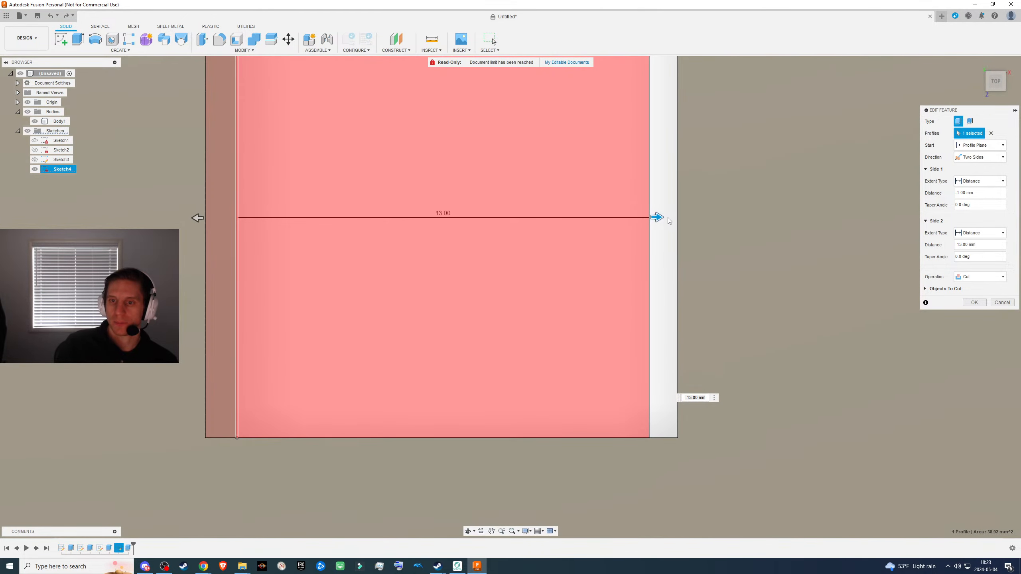
pyautogui.moveTo(657, 217); pyautogui.dragTo(685, 217)
pyautogui.moveTo(653, 235); pyautogui.dragTo(547, 331, button='middle')
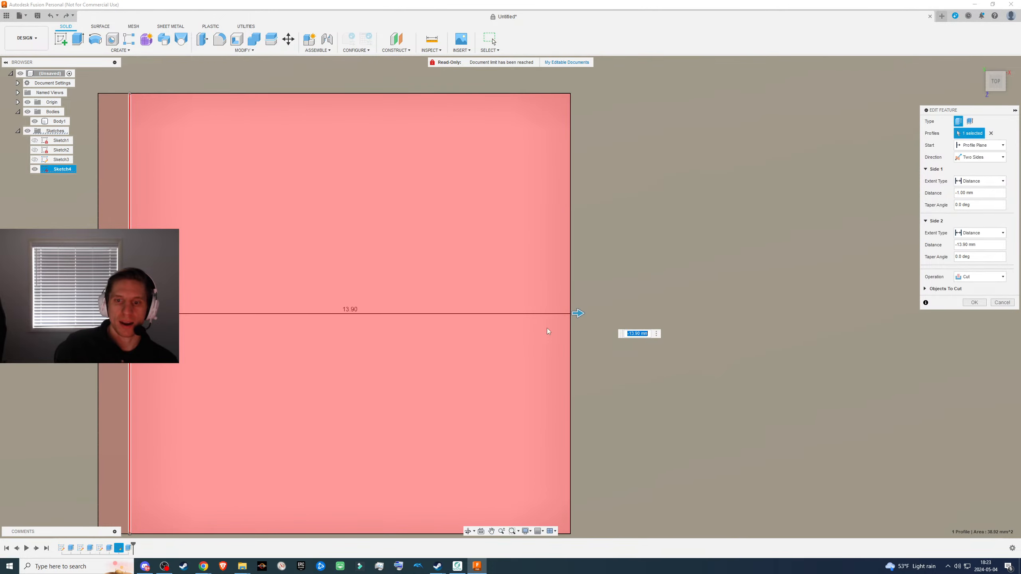
# - Set the cut's Side 2 distance to -13.90 mm - 1 mm to recess the opposite wall, and apply the edit
pyautogui.click(644, 333)
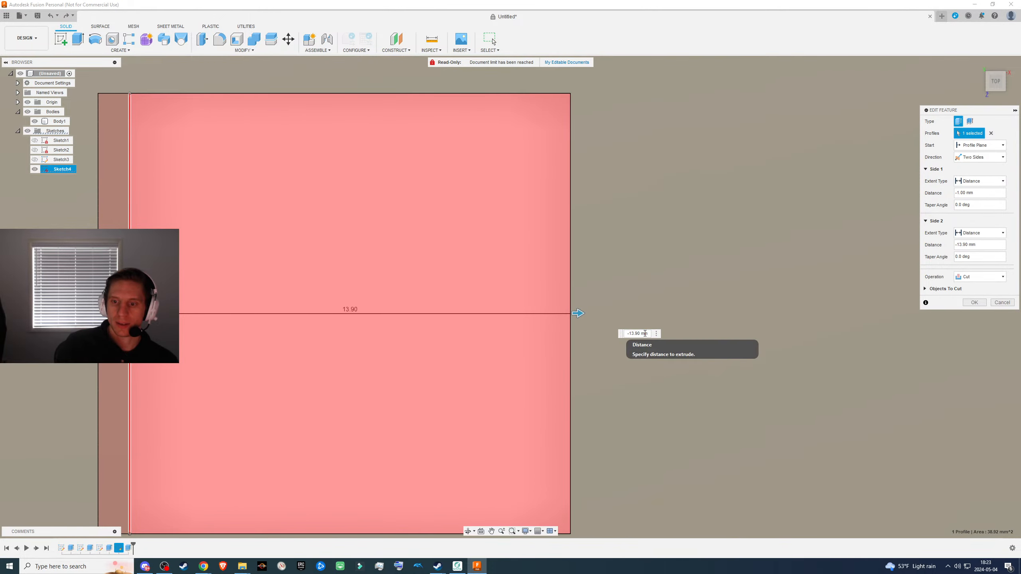
pyautogui.moveTo(642, 334); pyautogui.dragTo(665, 337)
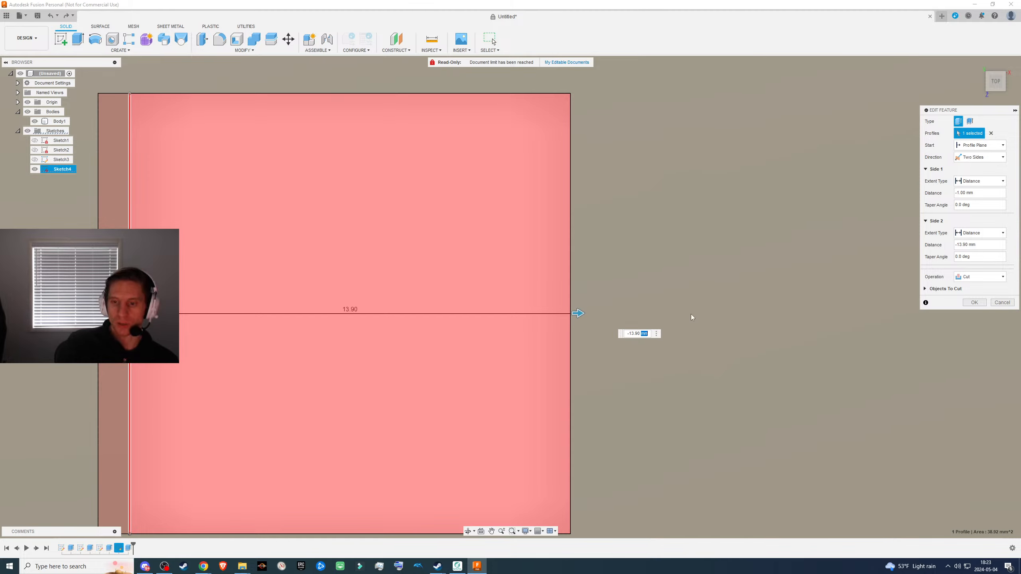
pyautogui.write('+ 1 mm')
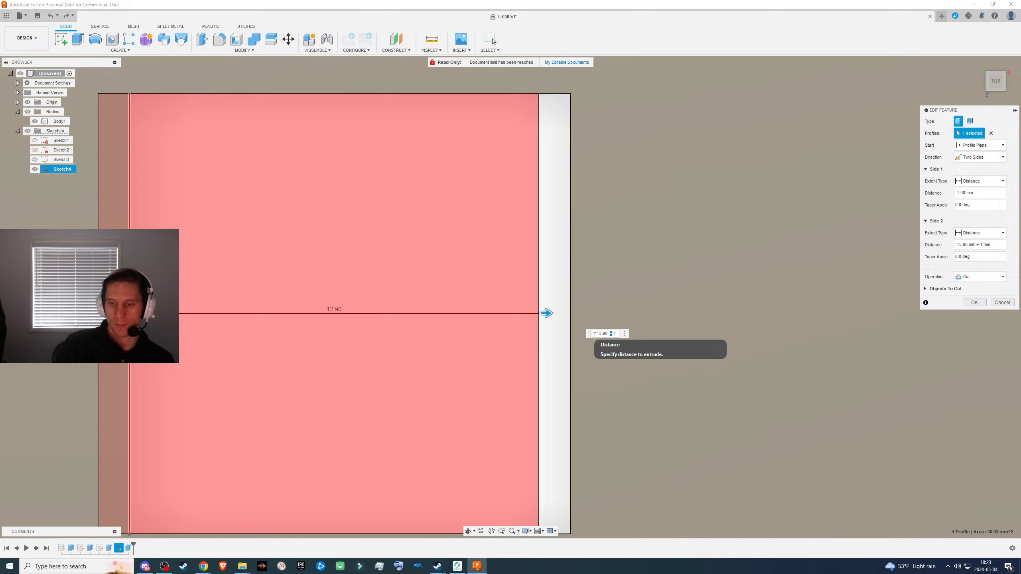
pyautogui.press('Return')
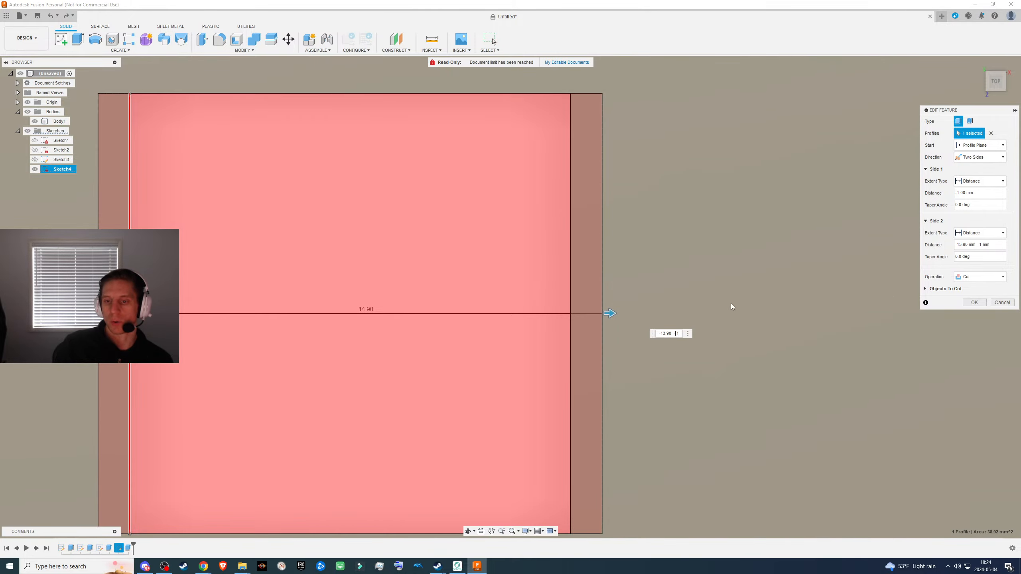
pyautogui.click(977, 305)
# - Examine the recesses in both opposite walls of the cutout from above and from the box's underside
pyautogui.scroll(-3, 530, 361)
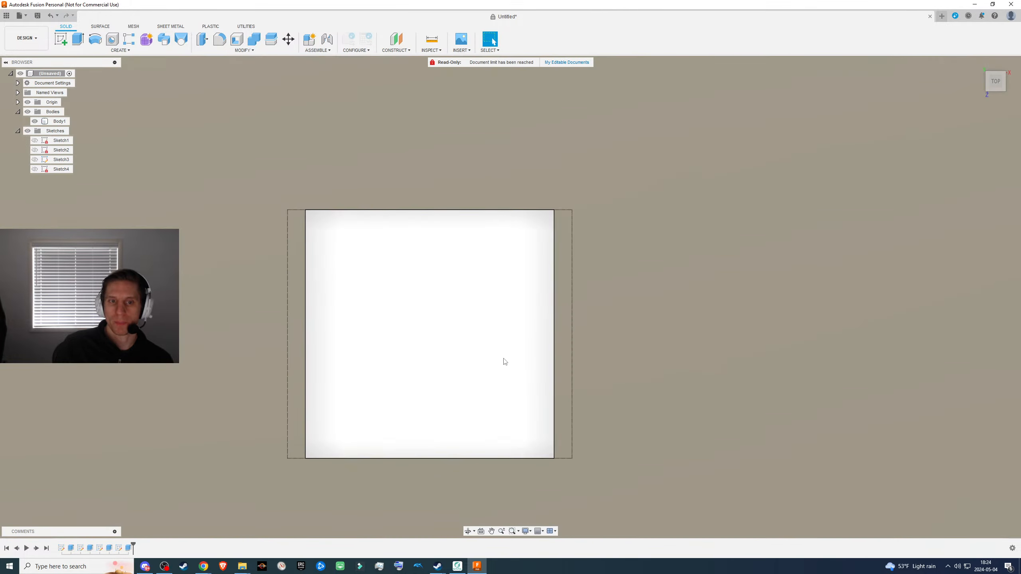
pyautogui.keyDown('shift'); pyautogui.moveTo(493, 365); pyautogui.dragTo(422, 345, button='middle'); pyautogui.keyUp('shift')
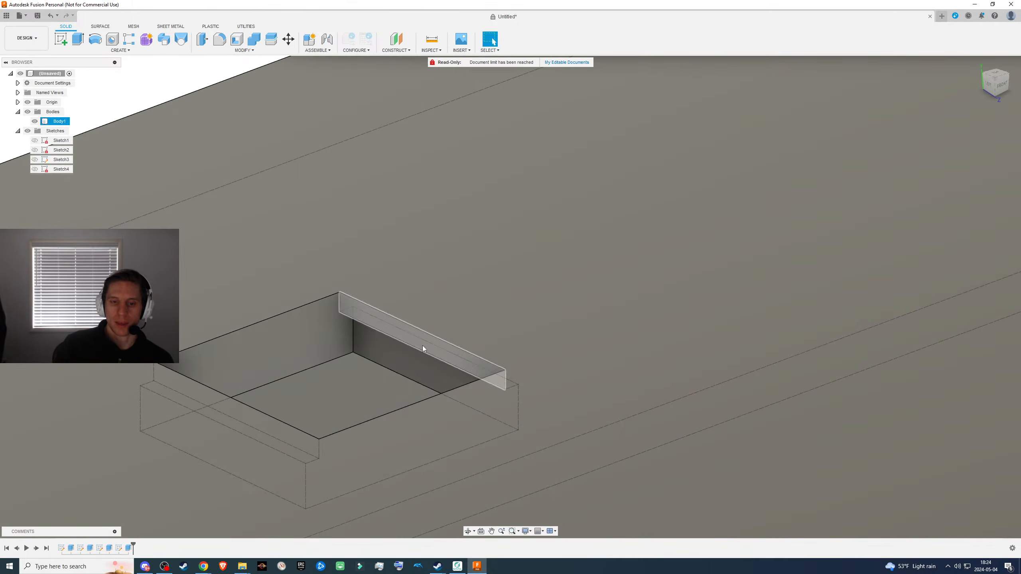
pyautogui.click(440, 381)
pyautogui.keyDown('shift'); pyautogui.moveTo(451, 382); pyautogui.dragTo(578, 320, button='middle'); pyautogui.keyUp('shift')
pyautogui.scroll(-5, 415, 357)
pyautogui.keyDown('shift'); pyautogui.moveTo(579, 320); pyautogui.dragTo(595, 265, button='middle'); pyautogui.keyUp('shift')
pyautogui.click(718, 440)
pyautogui.moveTo(719, 439); pyautogui.dragTo(699, 4, button='middle')
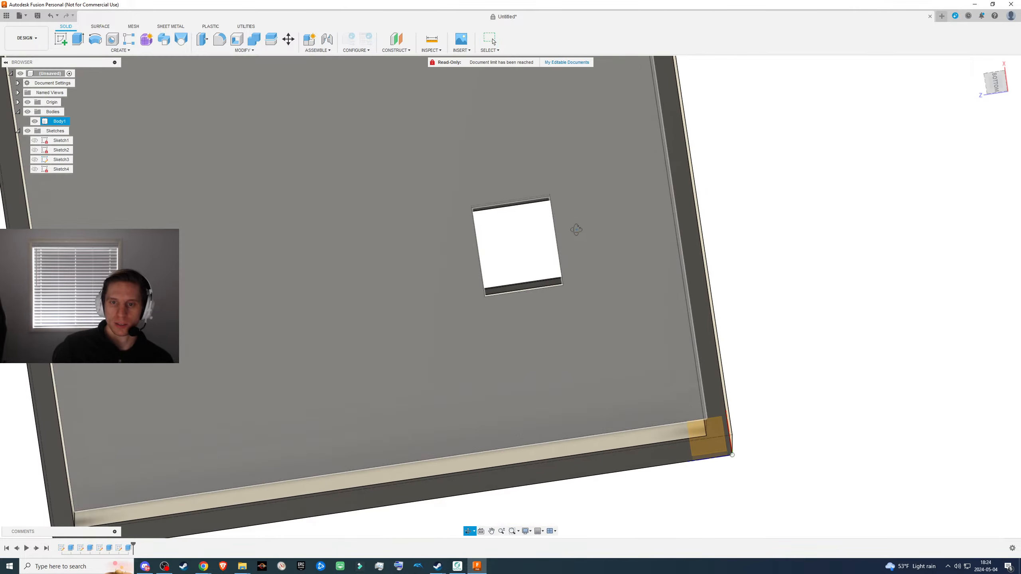
pyautogui.keyDown('shift'); pyautogui.moveTo(576, 230); pyautogui.dragTo(551, 241, button='middle'); pyautogui.keyUp('shift')
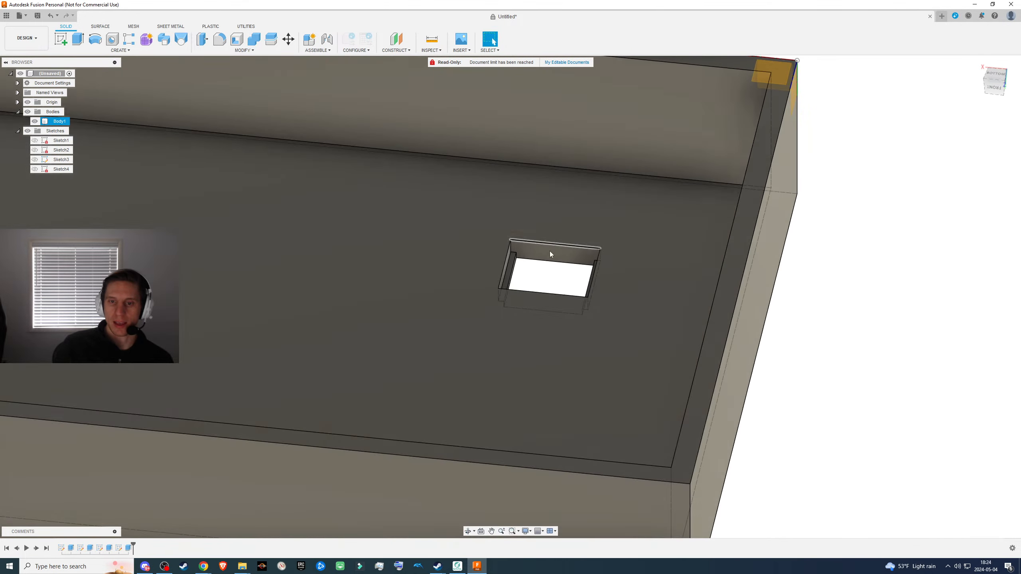
# - Measure the width of the recess ledge on both opposite walls of the cutout, and view the cutout from above
pyautogui.scroll(6, 537, 253)
pyautogui.click(403, 247)
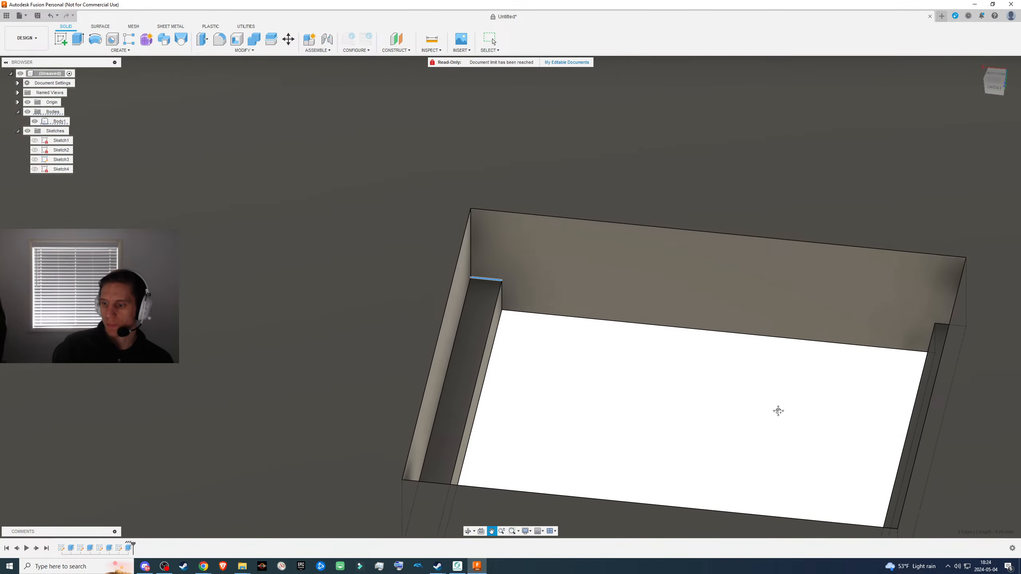
pyautogui.moveTo(778, 411); pyautogui.dragTo(947, 461, button='middle')
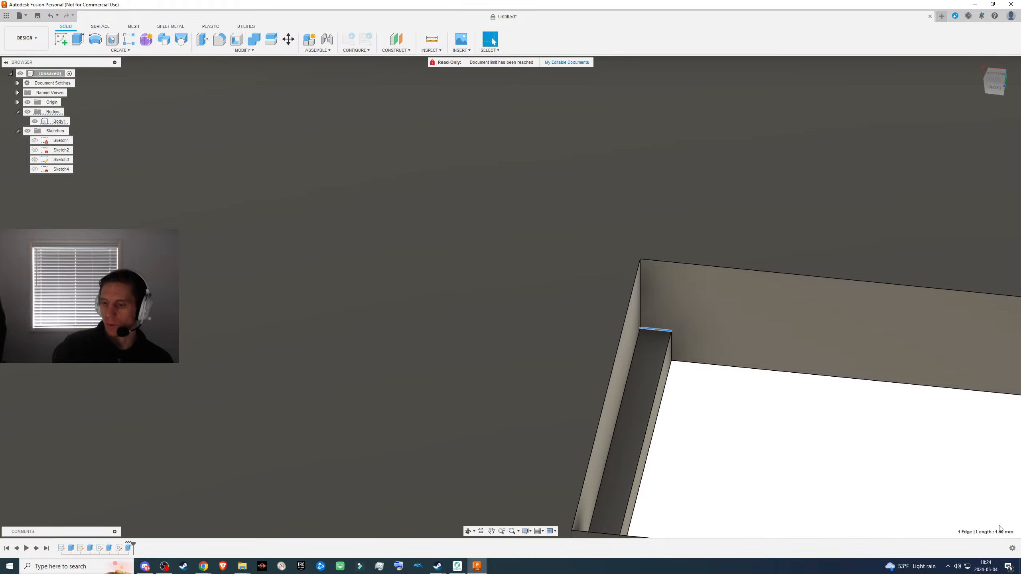
pyautogui.moveTo(786, 424); pyautogui.dragTo(511, 355, button='middle')
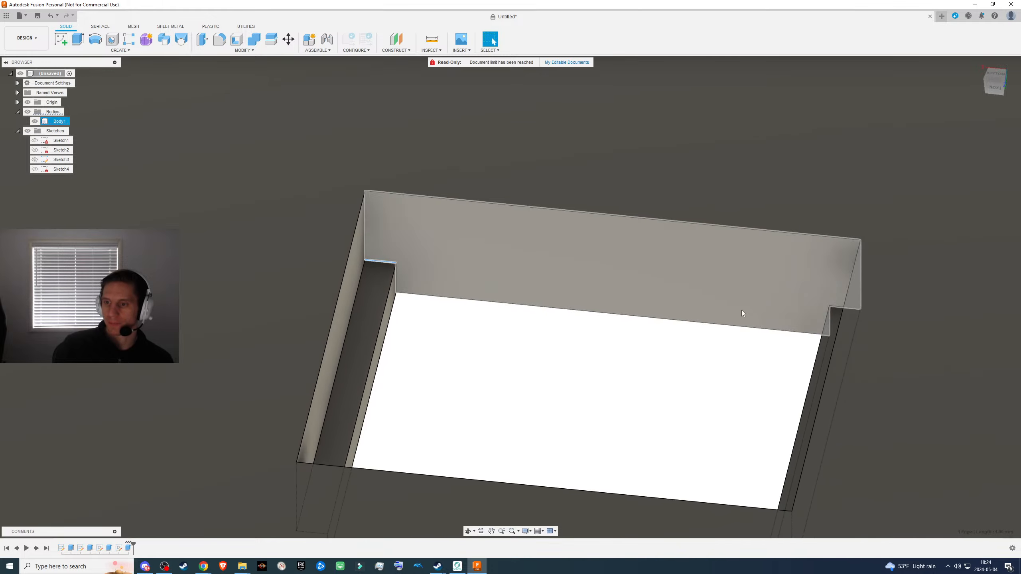
pyautogui.click(838, 307)
pyautogui.moveTo(640, 364); pyautogui.dragTo(925, 423, button='middle')
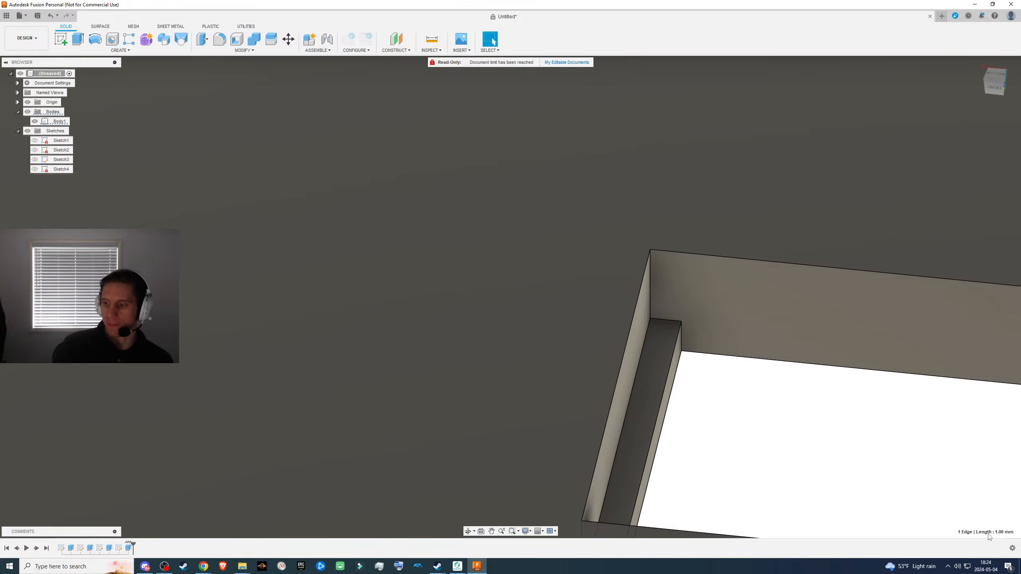
pyautogui.scroll(2, 819, 442)
pyautogui.scroll(-7, 799, 430)
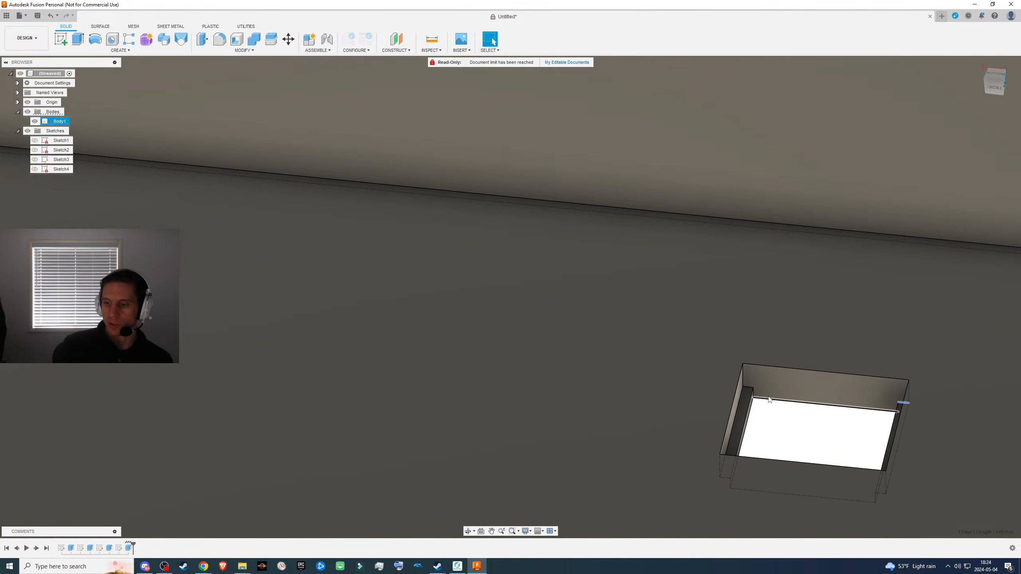
pyautogui.moveTo(773, 402); pyautogui.dragTo(686, 463, button='middle')
pyautogui.scroll(-5, 666, 446)
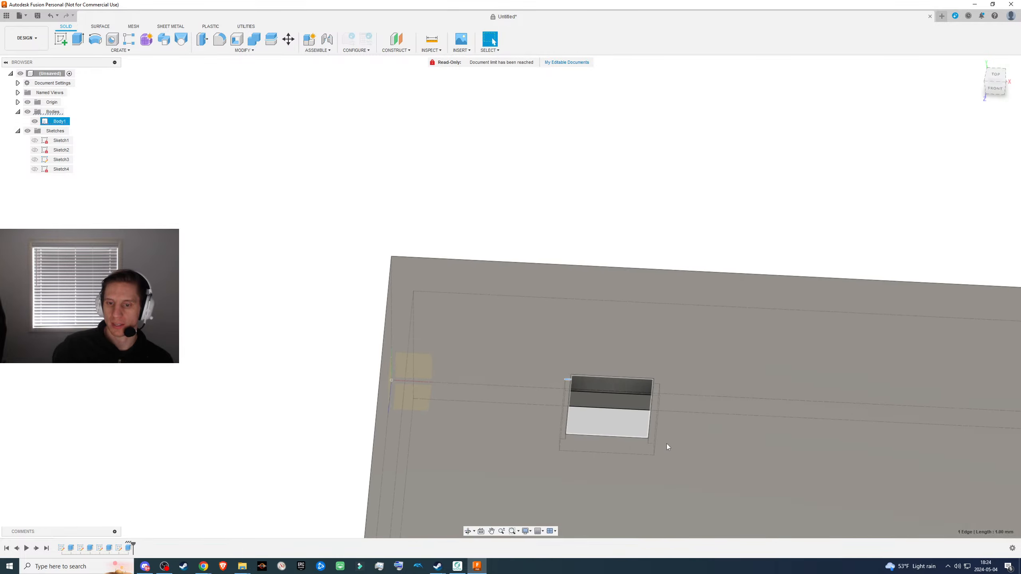
pyautogui.moveTo(658, 402); pyautogui.dragTo(478, 181, button='middle')
pyautogui.keyDown('shift'); pyautogui.moveTo(507, 257); pyautogui.dragTo(470, 264, button='middle'); pyautogui.keyUp('shift')
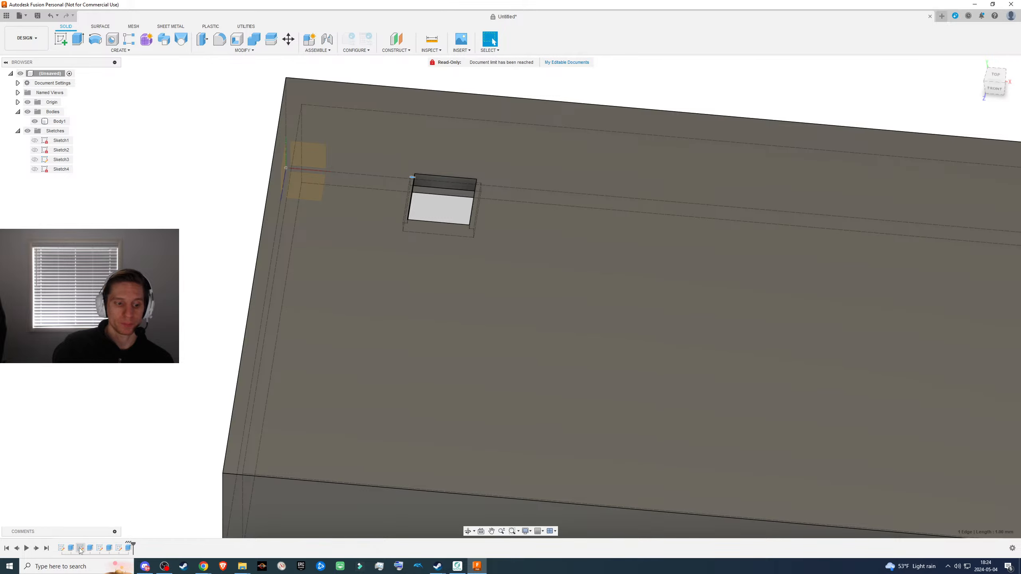
pyautogui.click(80, 548)
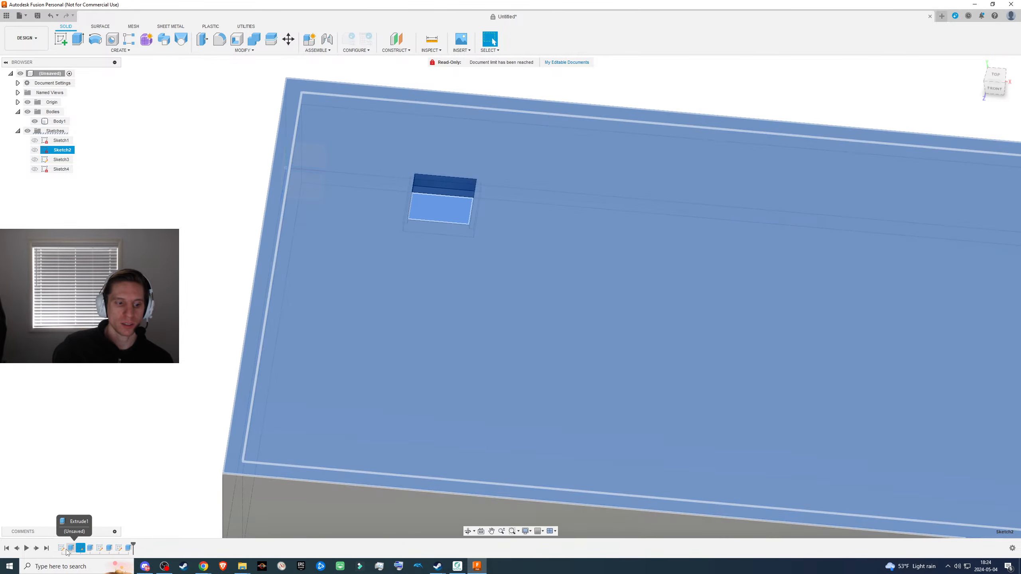
pyautogui.click(62, 548)
pyautogui.click(81, 549)
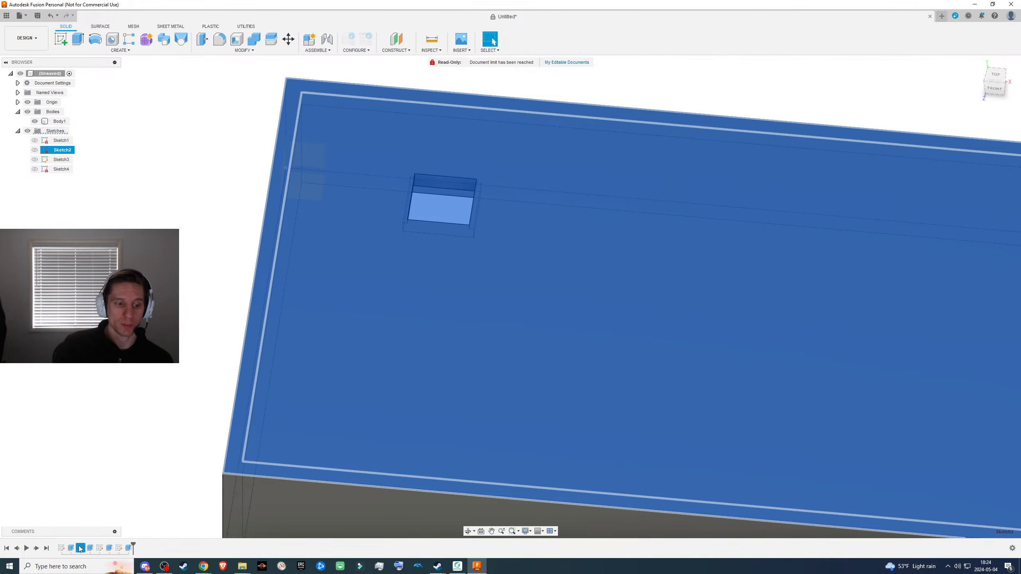
pyautogui.rightClick(80, 548)
pyautogui.click(100, 468)
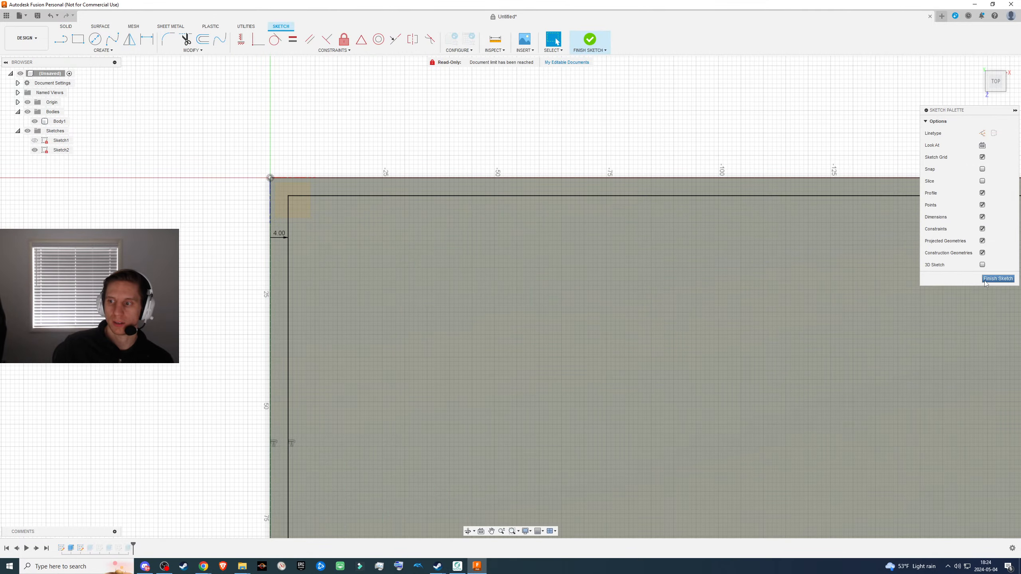
pyautogui.click(985, 281)
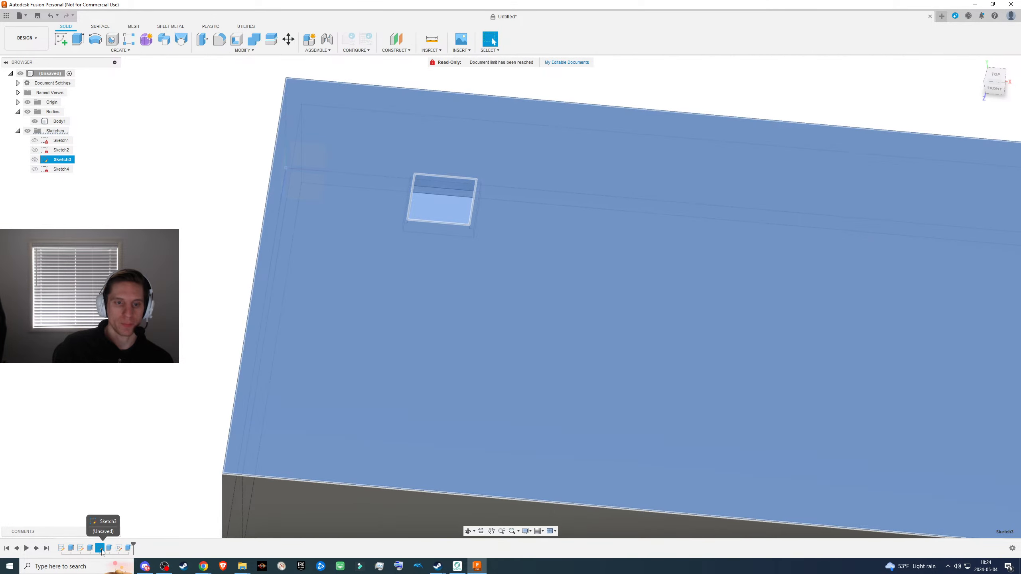
# - Edit the cutout's sketch, move the 13.90 mm square along the box's long side away from the origin corner, and finish the sketch
pyautogui.rightClick(100, 548)
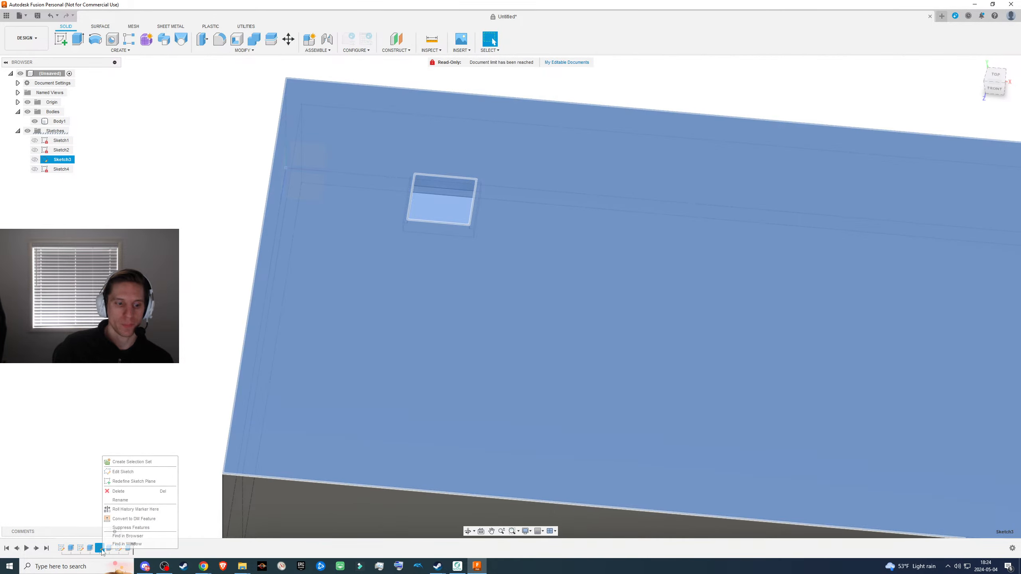
pyautogui.click(123, 472)
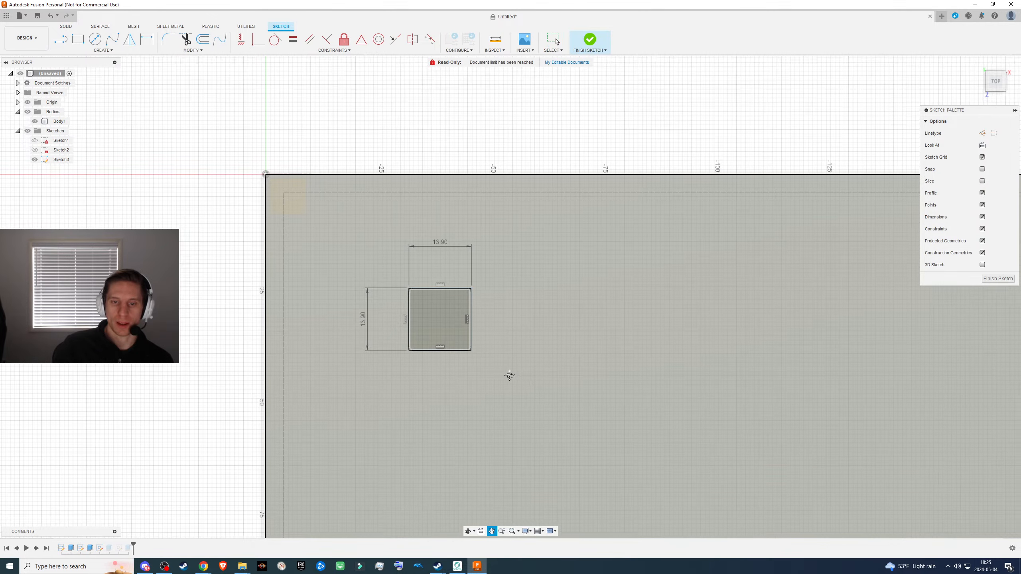
pyautogui.scroll(-5, 303, 342)
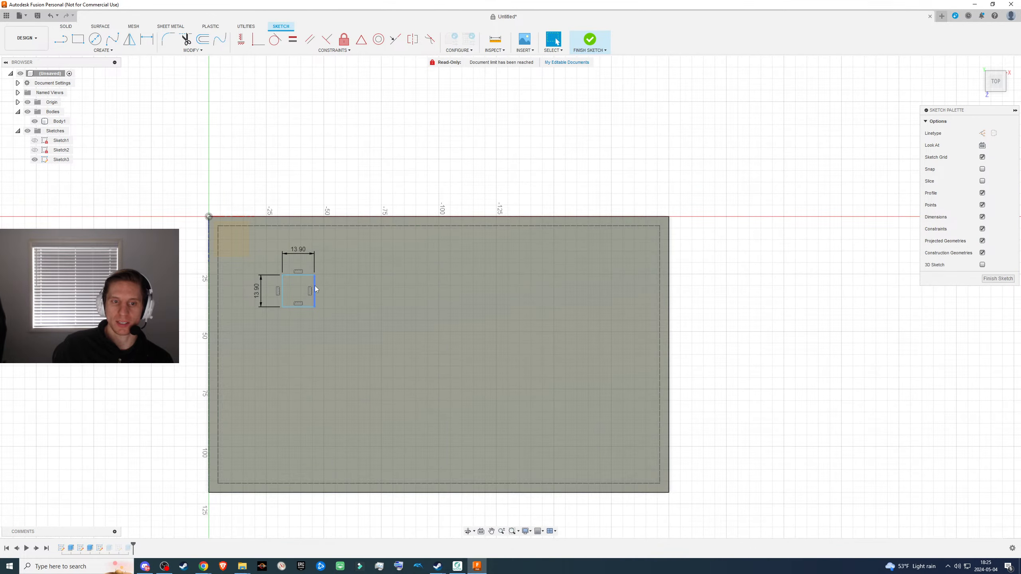
pyautogui.moveTo(315, 289); pyautogui.dragTo(371, 319)
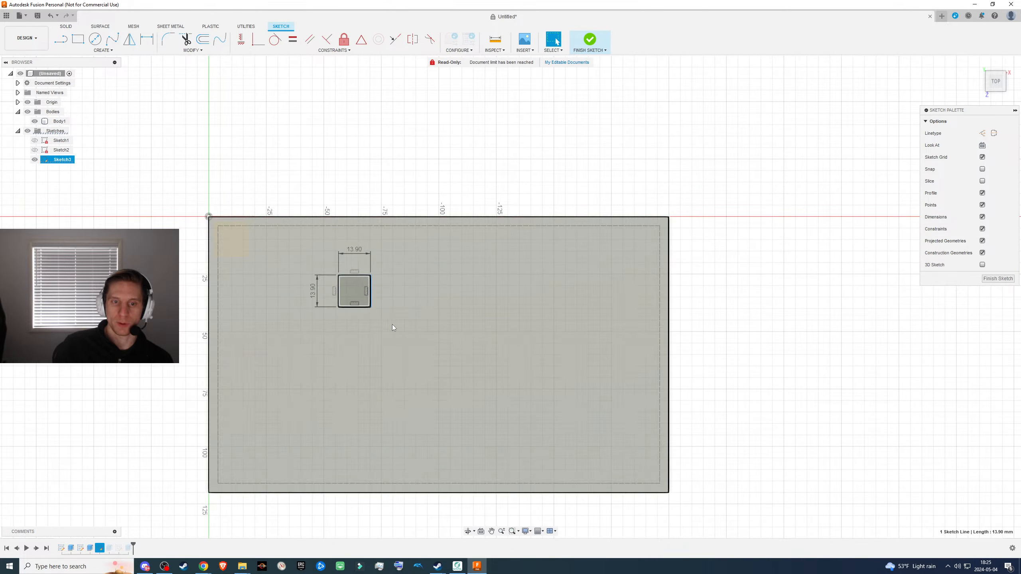
pyautogui.click(985, 279)
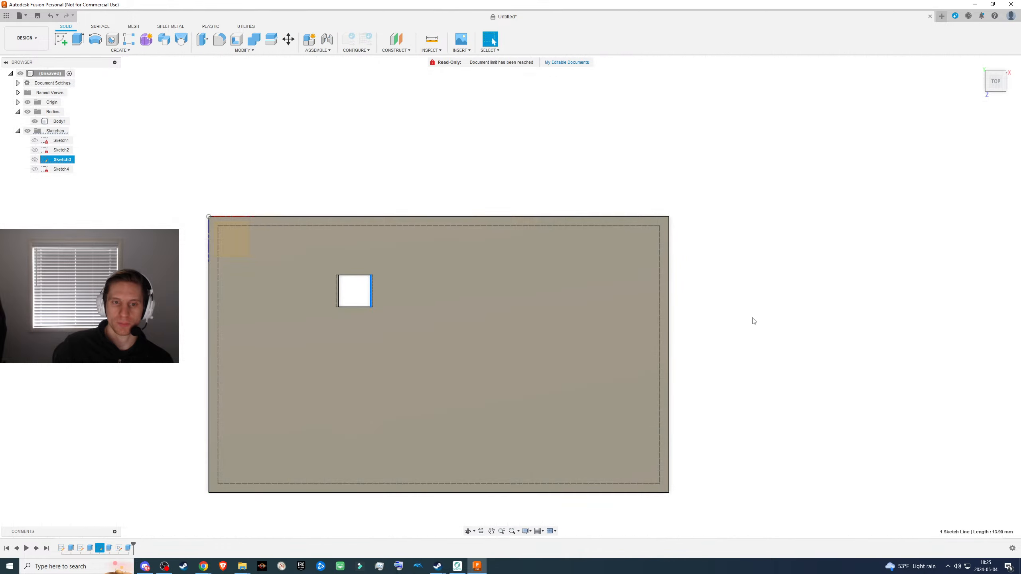
pyautogui.click(401, 360)
pyautogui.moveTo(401, 360)
pyautogui.keyDown('shift'); pyautogui.mouseDown(button='middle')
pyautogui.moveTo(380, 366)
pyautogui.moveTo(405, 291)
pyautogui.mouseUp(button='middle'); pyautogui.keyUp('shift')
pyautogui.click(438, 226)
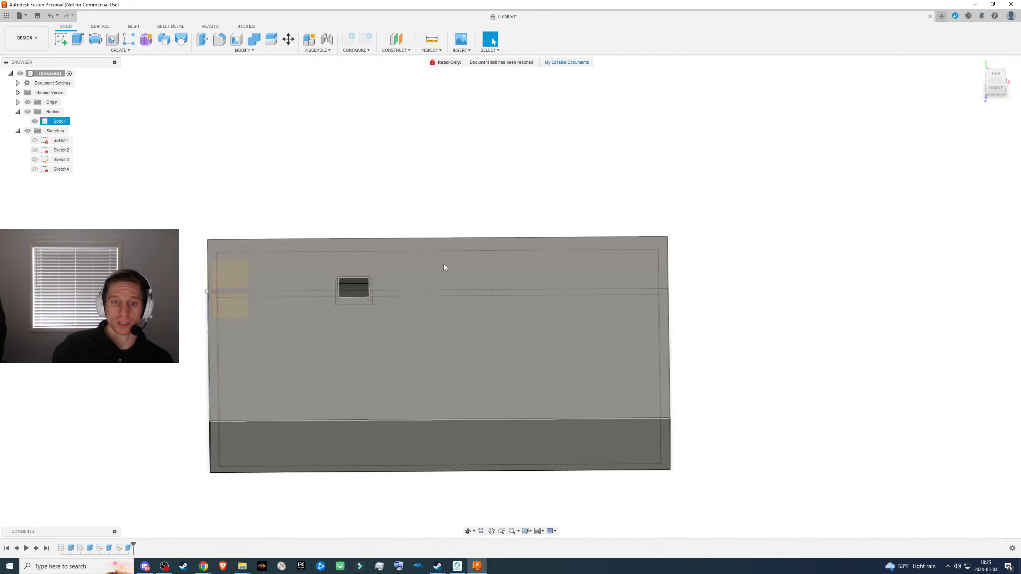
# - Undo the cutout's relocation and redo it
pyautogui.scroll(-3, 418, 261)
pyautogui.scroll(6, 416, 260)
pyautogui.scroll(1, 404, 257)
pyautogui.hotkey('ctrl', 'z')
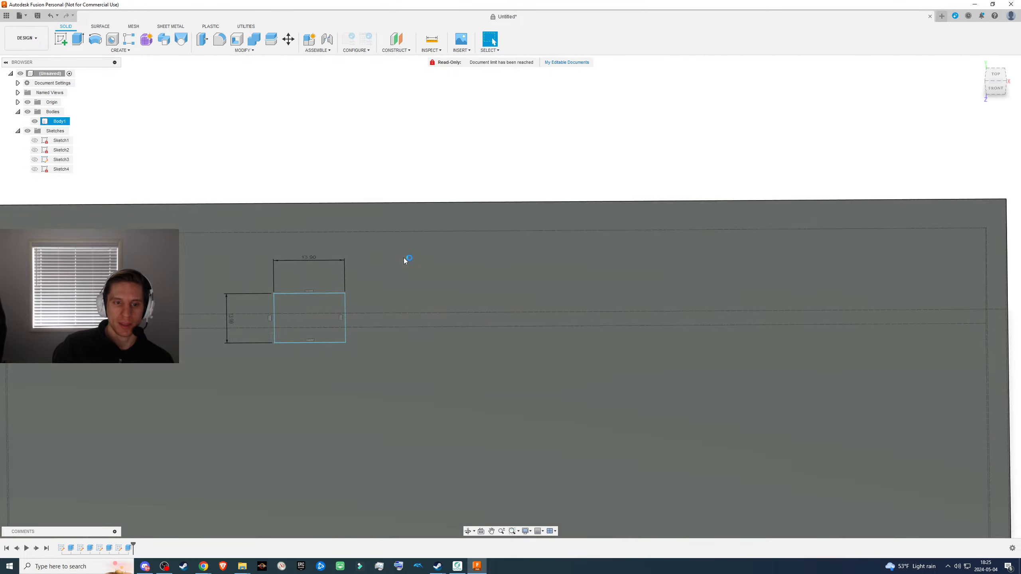
pyautogui.hotkey('ctrl', 'z')
pyautogui.hotkey('ctrl', 'z')
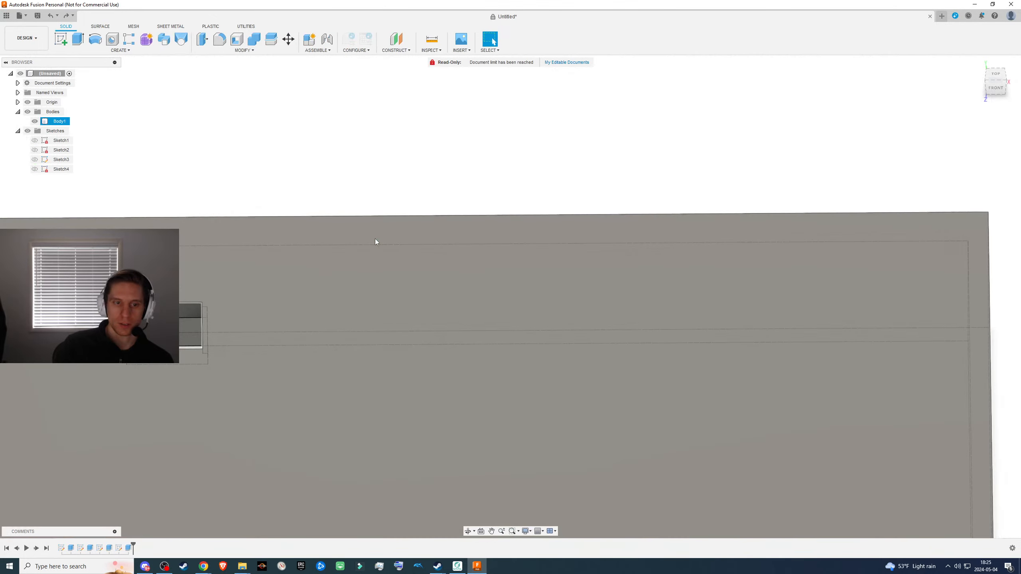
pyautogui.hotkey('ctrl', 'z')
pyautogui.hotkey('ctrl', 'y')
pyautogui.hotkey('ctrl', 'y')
pyautogui.hotkey('ctrl', 'y')
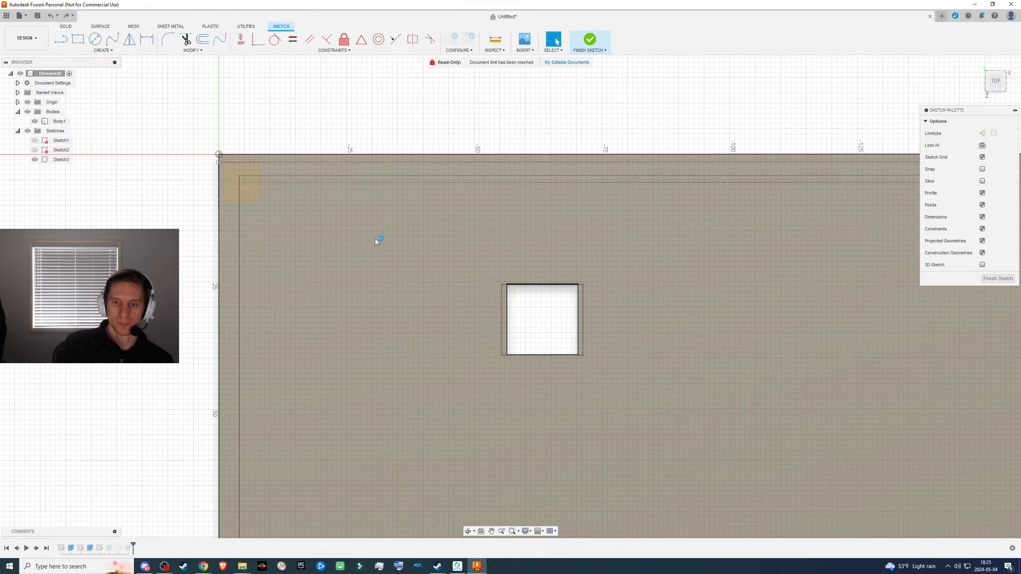
pyautogui.scroll(-5, 437, 323)
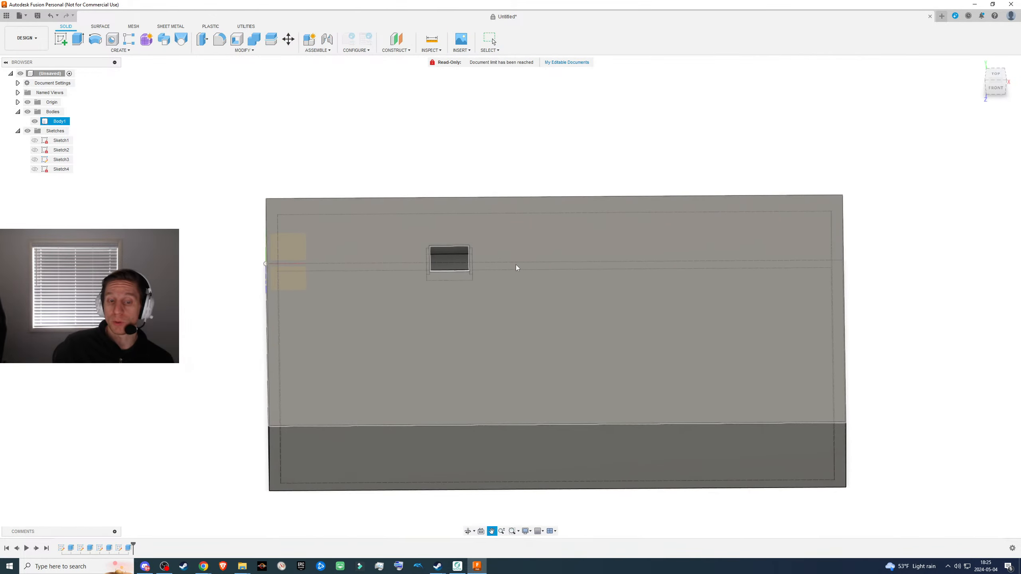
# - Try deleting the recess's ledge face and the remaining cutout wall face from the box, and undo the deletions
pyautogui.keyDown('shift'); pyautogui.moveTo(517, 269); pyautogui.dragTo(533, 324, button='middle'); pyautogui.keyUp('shift')
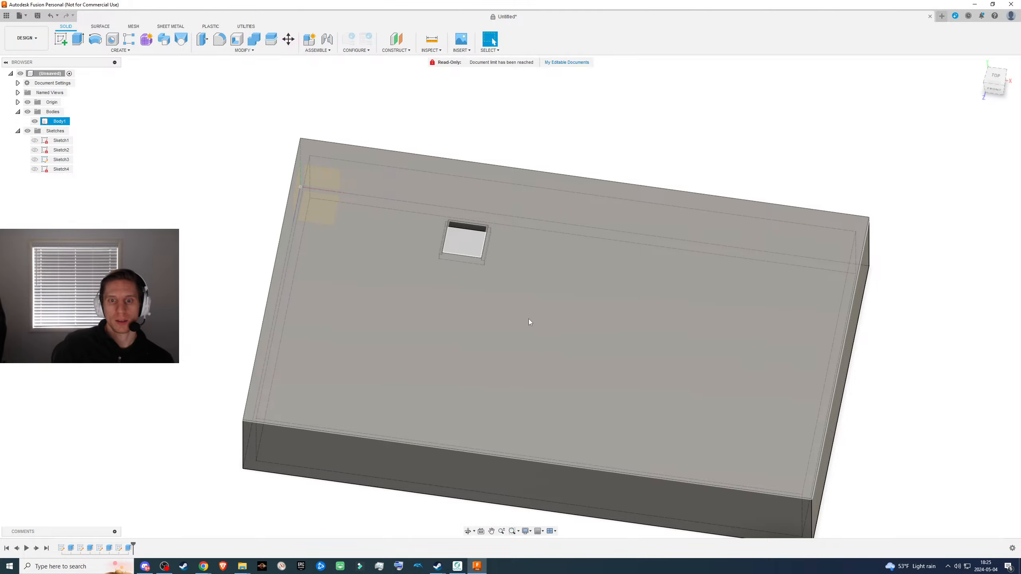
pyautogui.scroll(5, 524, 319)
pyautogui.keyDown('shift'); pyautogui.moveTo(426, 322); pyautogui.dragTo(527, 247, button='middle'); pyautogui.keyUp('shift')
pyautogui.scroll(5, 587, 264)
pyautogui.click(526, 249)
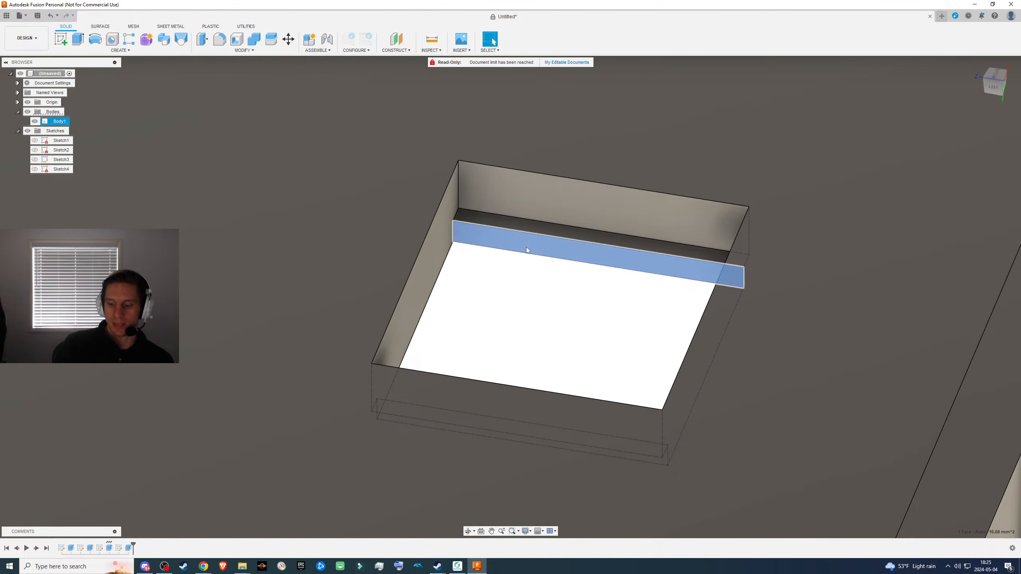
pyautogui.press('Delete')
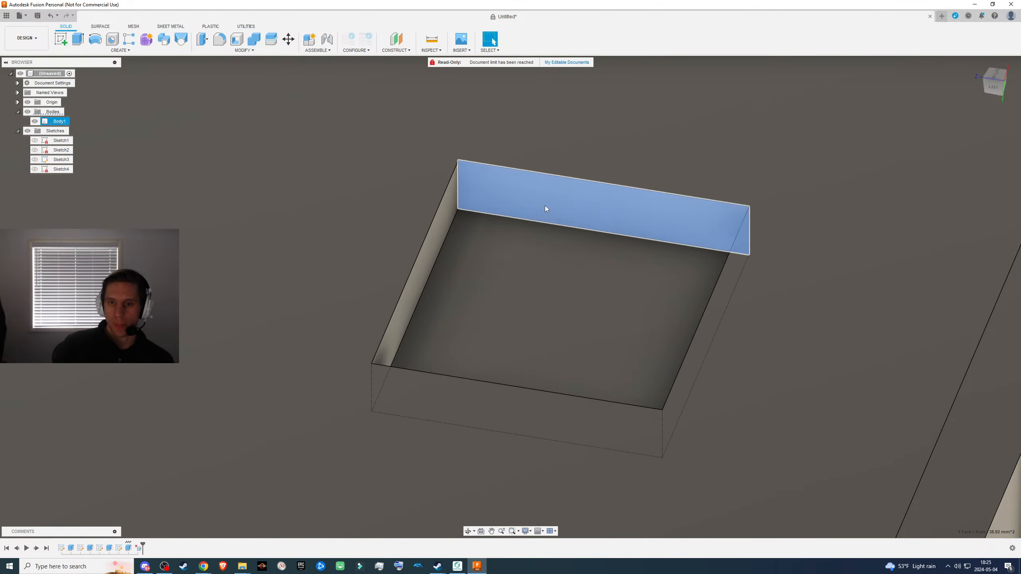
pyautogui.keyDown('shift'); pyautogui.moveTo(545, 205); pyautogui.dragTo(464, 383, button='middle'); pyautogui.keyUp('shift')
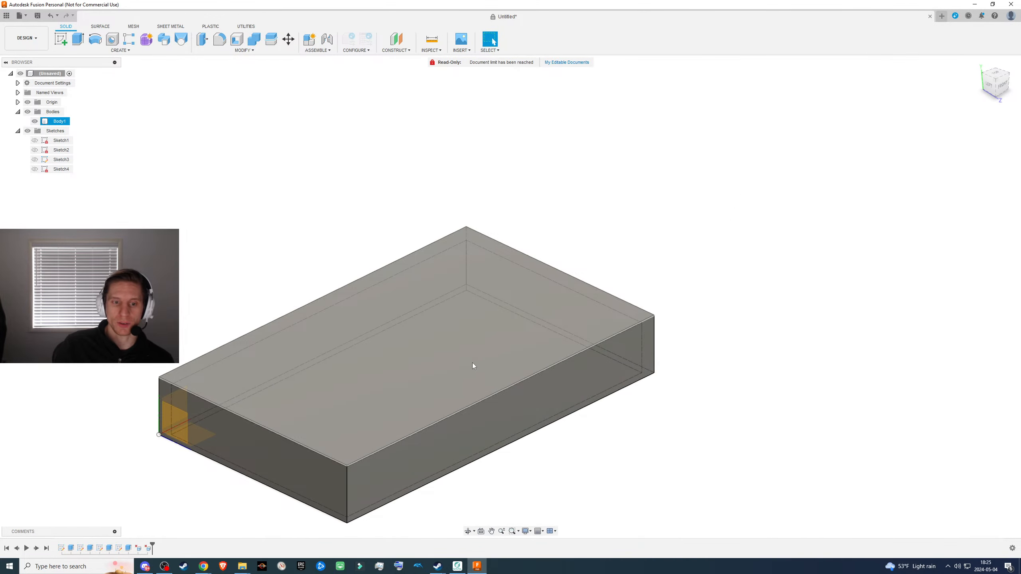
pyautogui.hotkey('ctrl', 'z')
pyautogui.scroll(6, 323, 381)
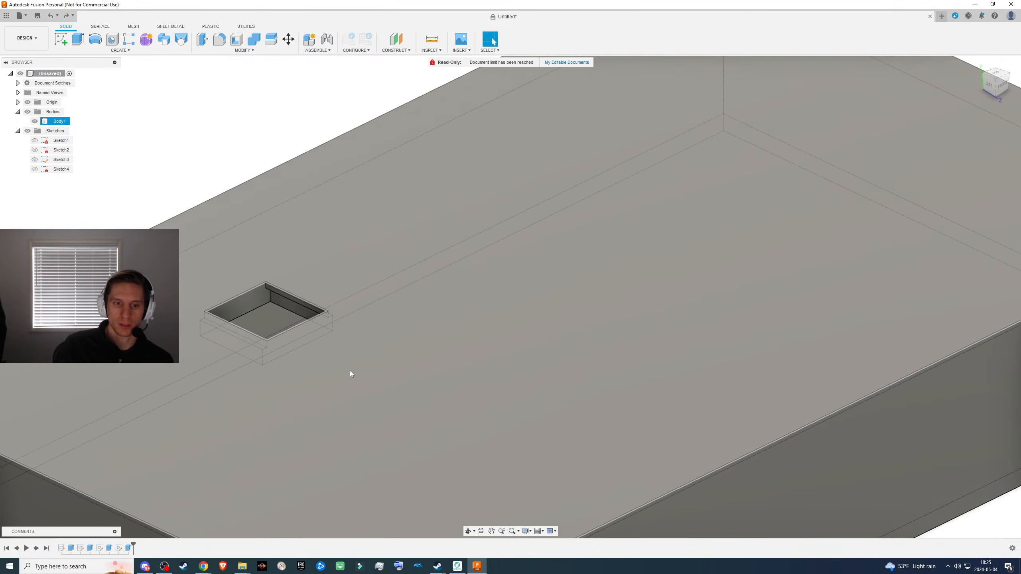
pyautogui.keyDown('shift'); pyautogui.moveTo(341, 372); pyautogui.dragTo(298, 362, button='middle'); pyautogui.keyUp('shift')
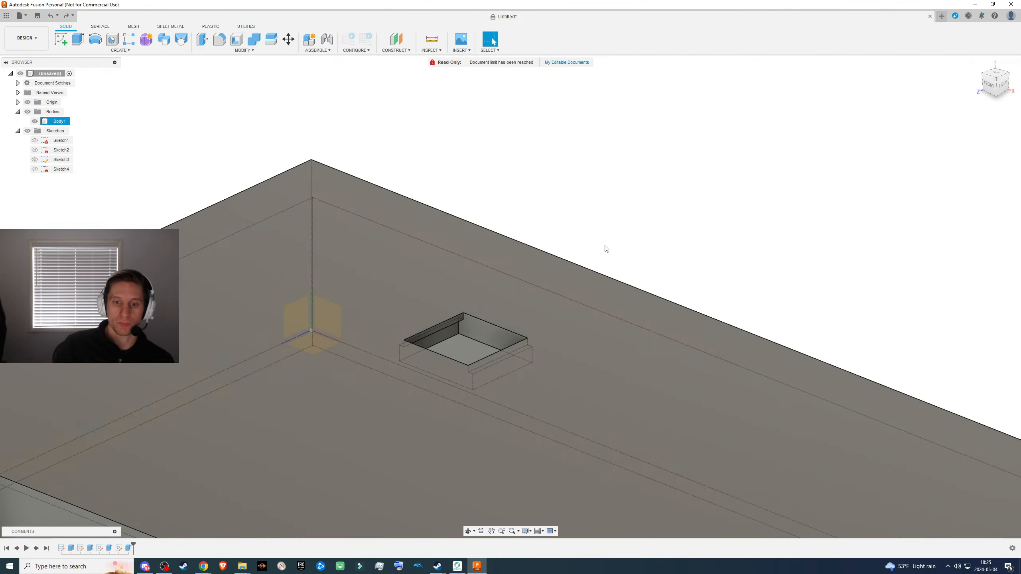
pyautogui.scroll(-5, 619, 228)
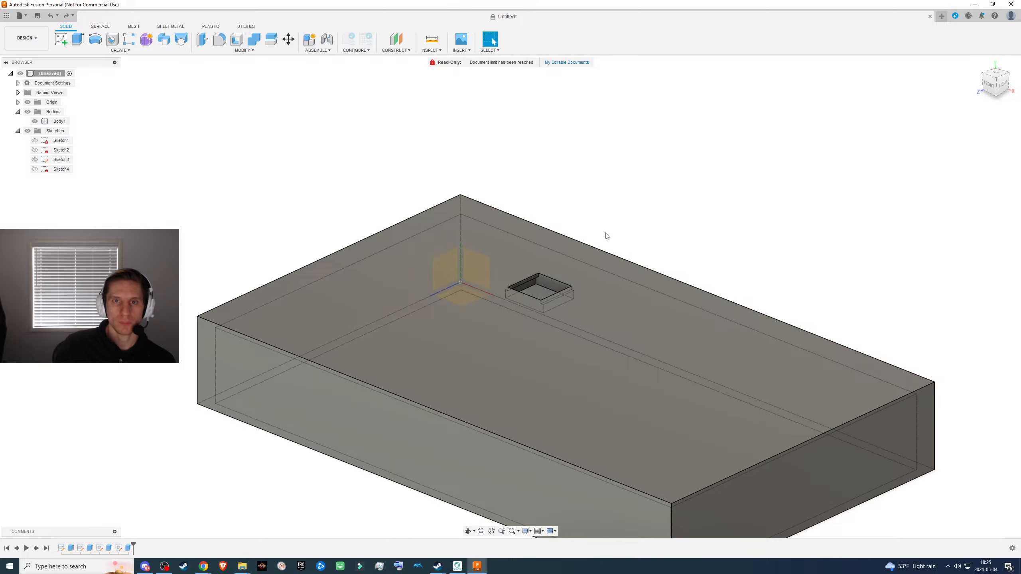
pyautogui.scroll(-2, 611, 246)
pyautogui.scroll(2, 643, 229)
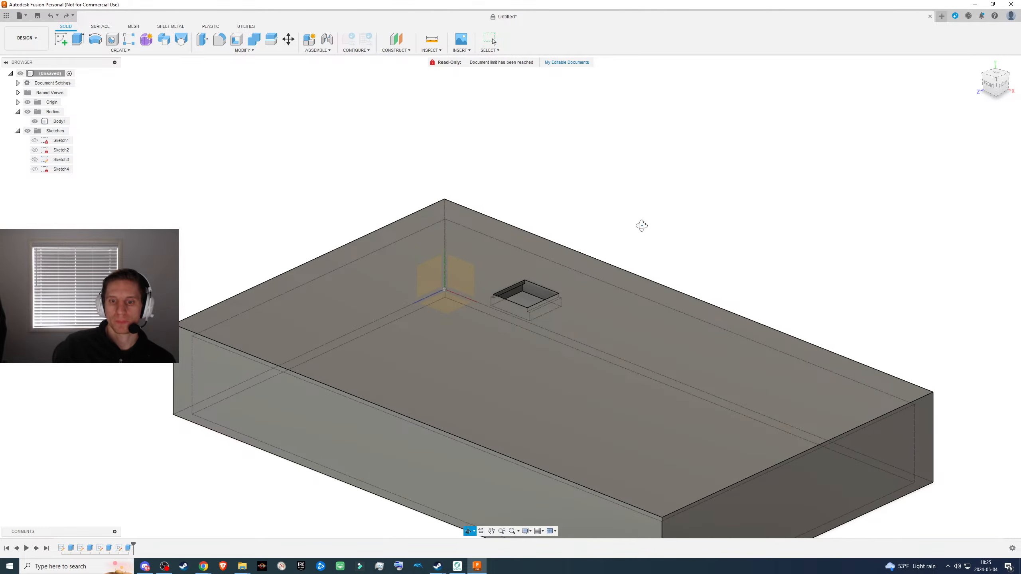
pyautogui.keyDown('shift'); pyautogui.moveTo(642, 225); pyautogui.dragTo(583, 220, button='middle'); pyautogui.keyUp('shift')
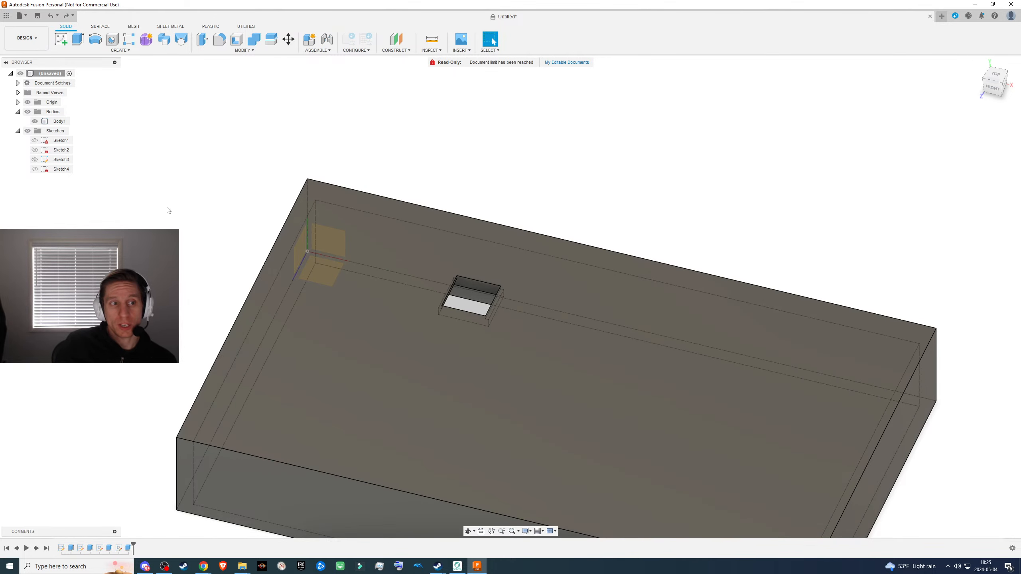
# - Start a sketch on the box's top face and draw a 13.9 mm by 13.9 mm square between the origin corner and the cutout
pyautogui.click(426, 329)
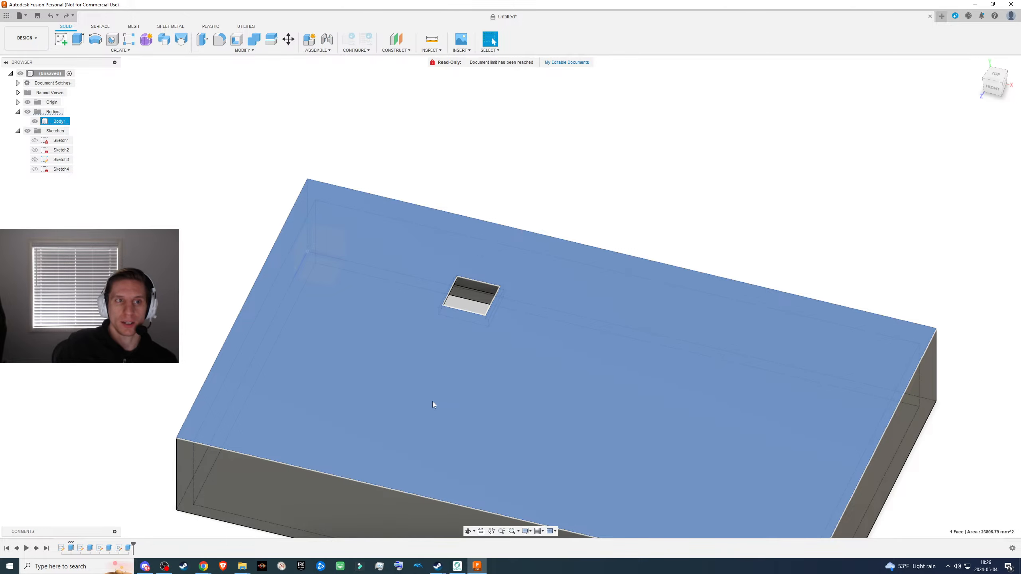
pyautogui.press('l')
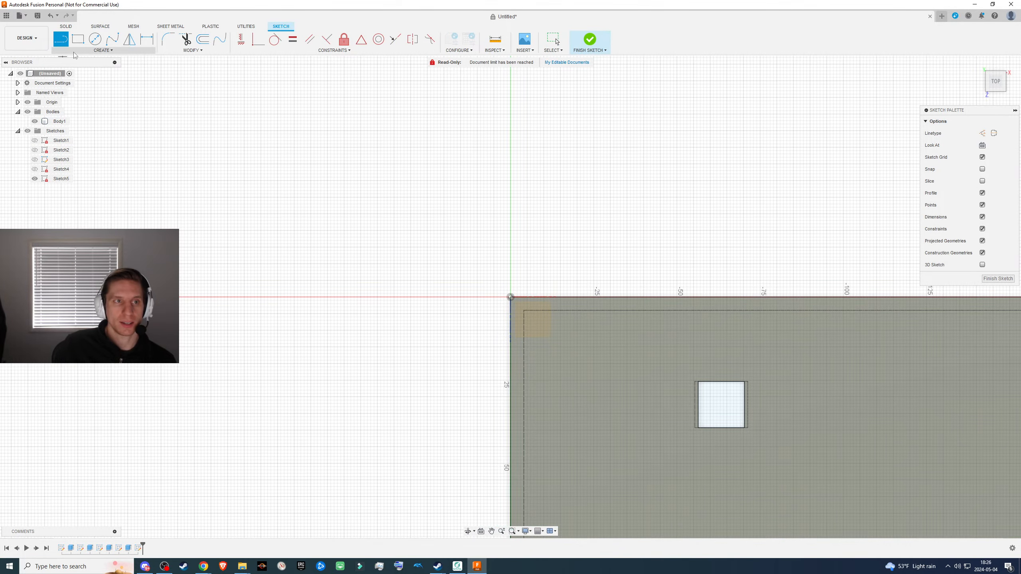
pyautogui.press('r')
pyautogui.click(545, 354)
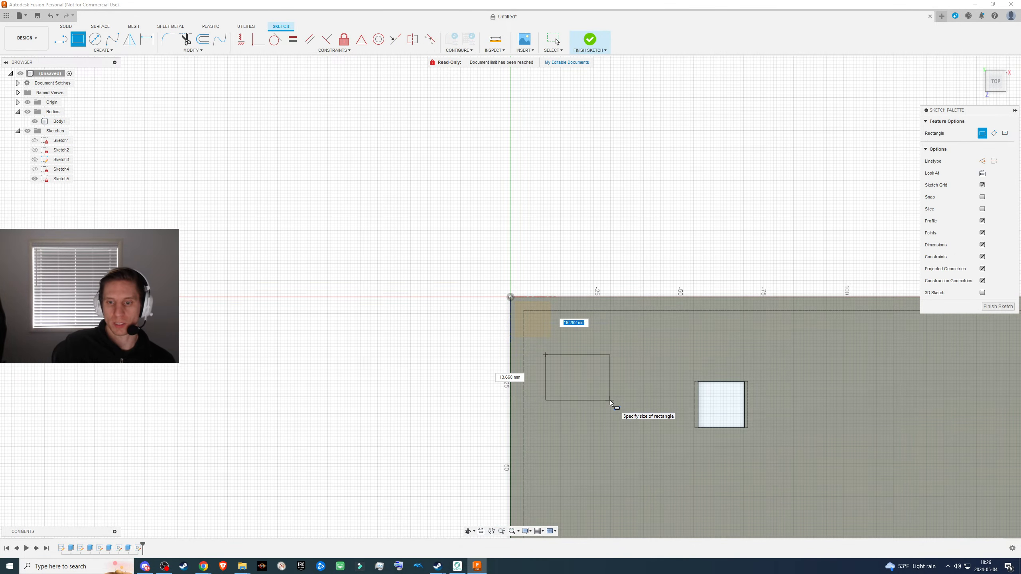
pyautogui.write('13.9')
pyautogui.press('Tab')
pyautogui.write('13.9')
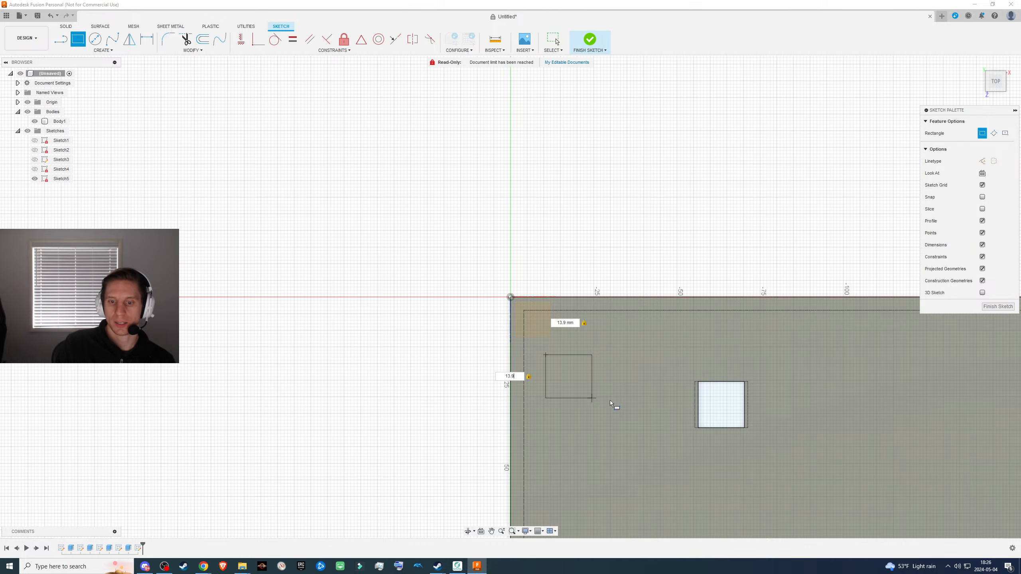
pyautogui.press('Return')
pyautogui.press('Escape')
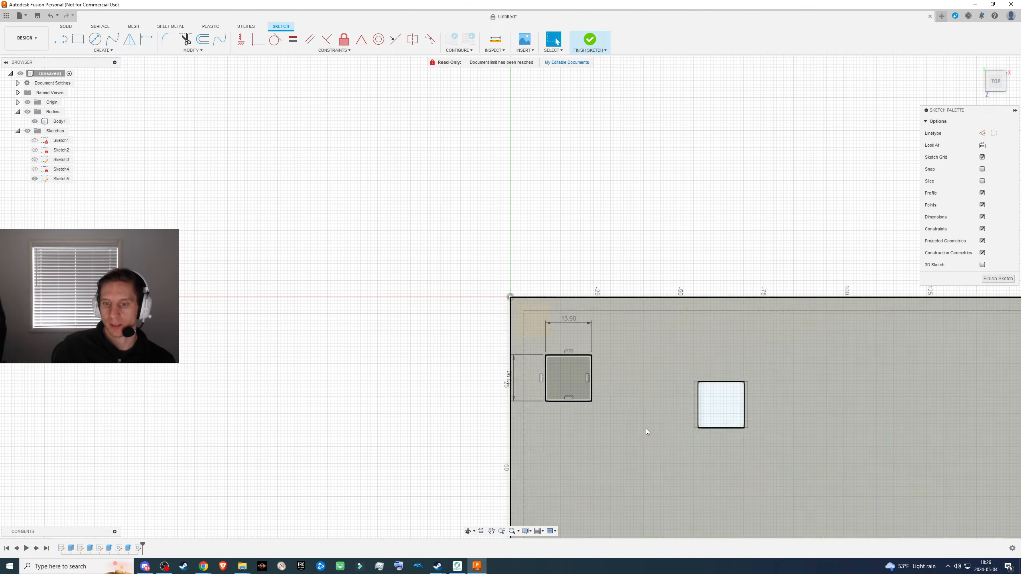
# - Finish the sketch and cut the new 13.9 mm square 12 mm down into the box
pyautogui.click(1009, 282)
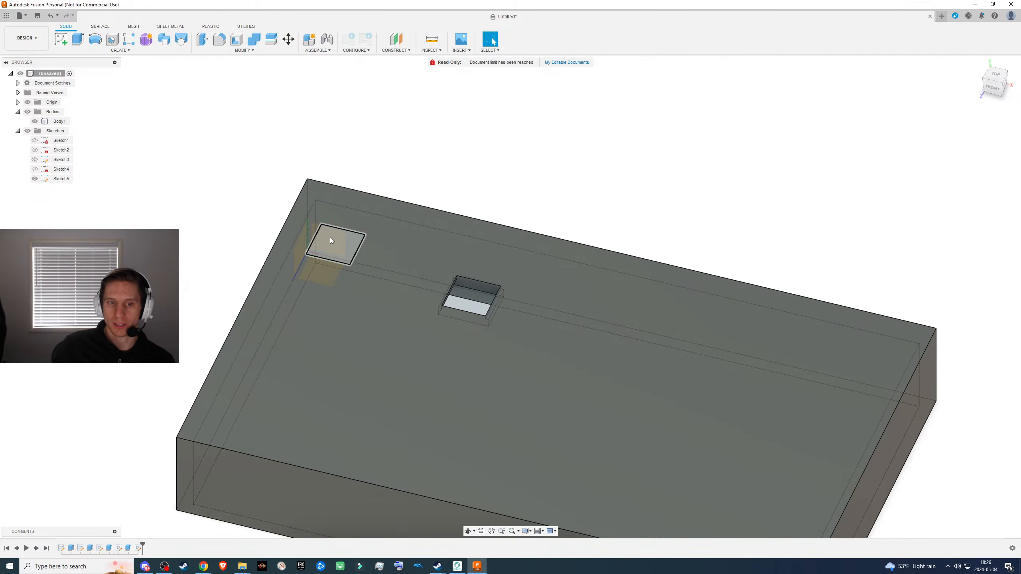
pyautogui.click(330, 237)
pyautogui.write('e')
pyautogui.write('-12')
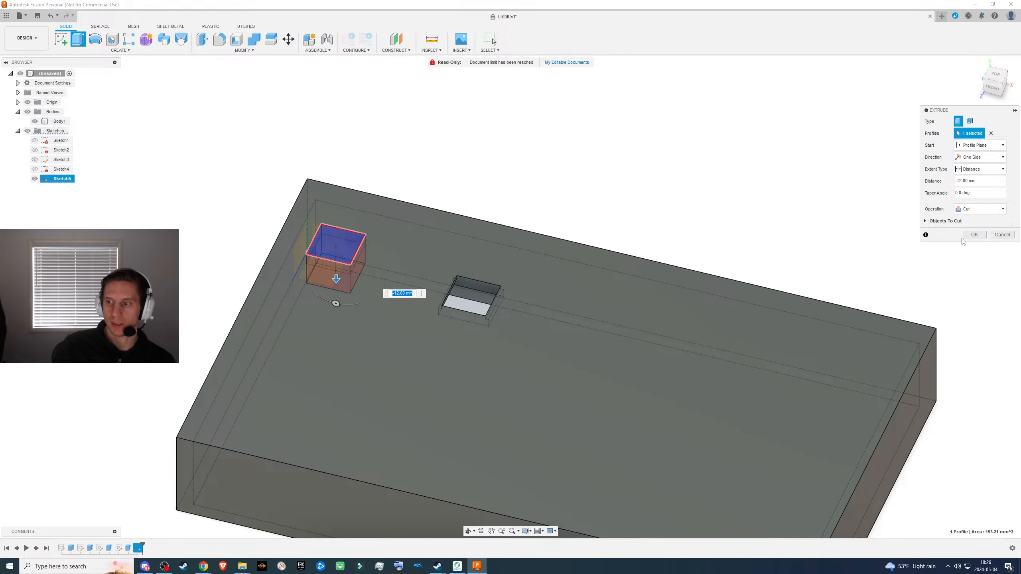
pyautogui.click(974, 234)
pyautogui.keyDown('shift'); pyautogui.moveTo(455, 364); pyautogui.dragTo(393, 327, button='middle'); pyautogui.keyUp('shift')
pyautogui.click(448, 279)
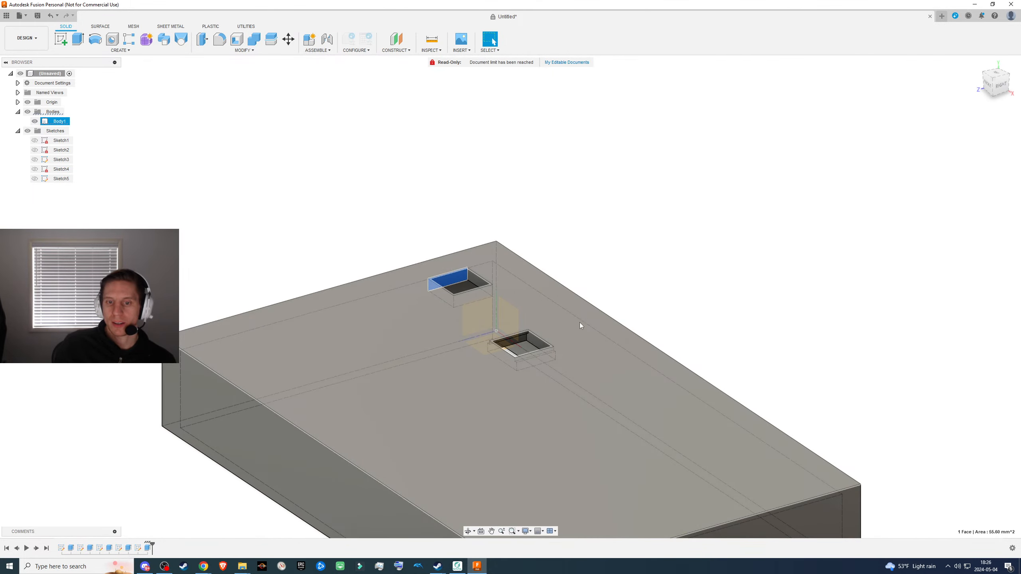
# - Undo the 12 mm cut and the sketch of the new square near the origin corner
pyautogui.hotkey('ctrl', 'z')
pyautogui.hotkey('ctrl', 'z')
pyautogui.hotkey('ctrl', 'z')
pyautogui.hotkey('ctrl', 'z')
pyautogui.hotkey('ctrl', 'z')
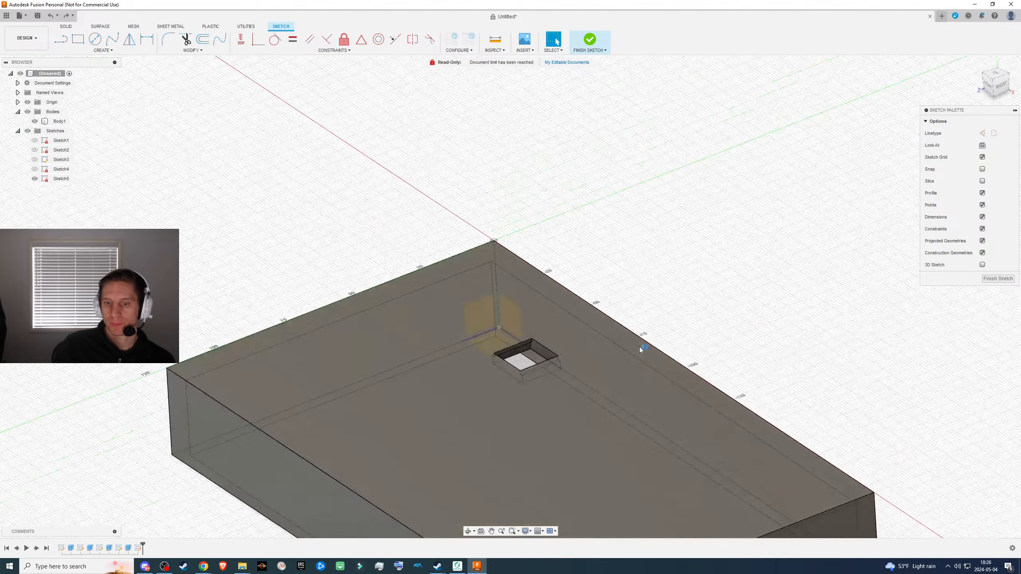
pyautogui.hotkey('ctrl', 'z')
pyautogui.moveTo(556, 384)
pyautogui.mouseDown(button='middle')
pyautogui.moveTo(547, 372)
pyautogui.moveTo(388, 322)
pyautogui.mouseUp(button='middle')
pyautogui.moveTo(388, 322)
pyautogui.keyDown('shift'); pyautogui.mouseDown(button='middle')
pyautogui.moveTo(435, 357)
pyautogui.moveTo(419, 356)
pyautogui.mouseUp(button='middle'); pyautogui.keyUp('shift')
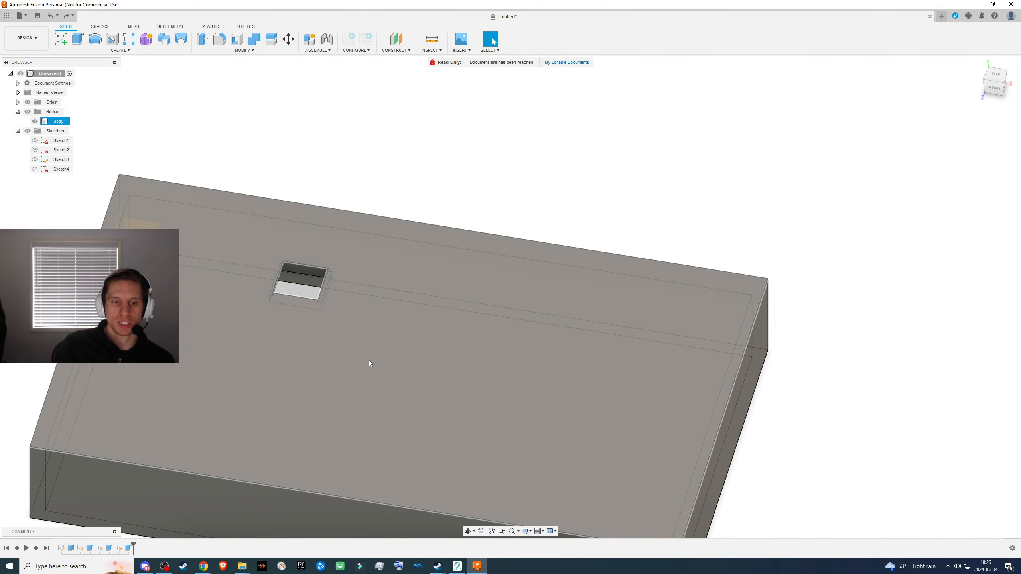
pyautogui.moveTo(451, 393); pyautogui.dragTo(599, 381, button='middle')
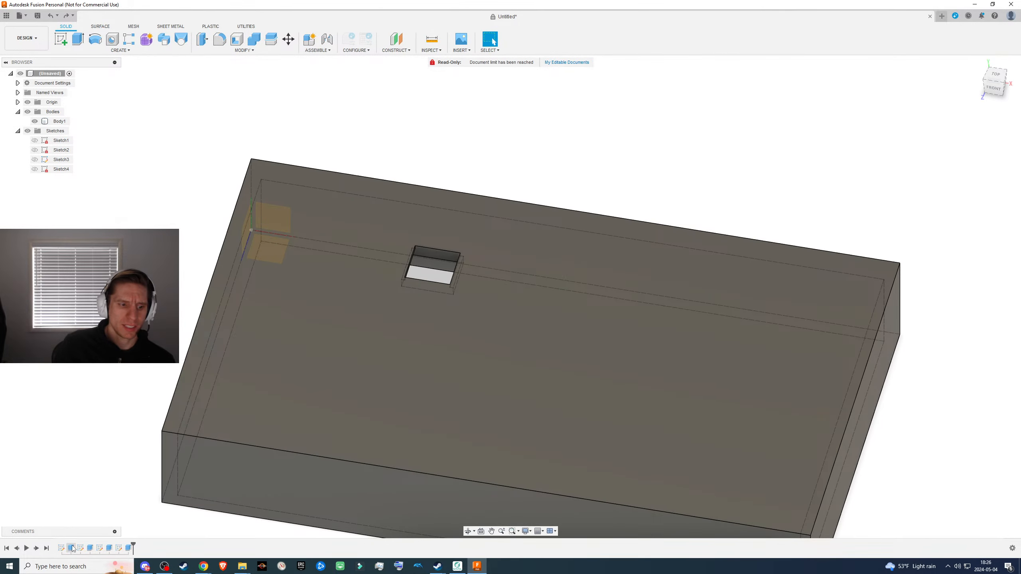
pyautogui.click(81, 548)
pyautogui.rightClick(80, 549)
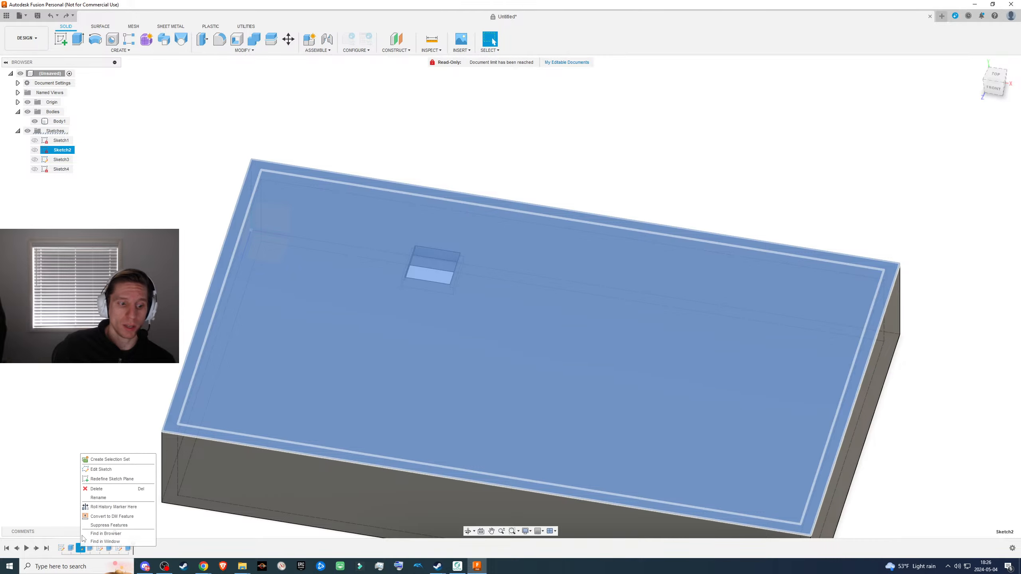
pyautogui.click(101, 462)
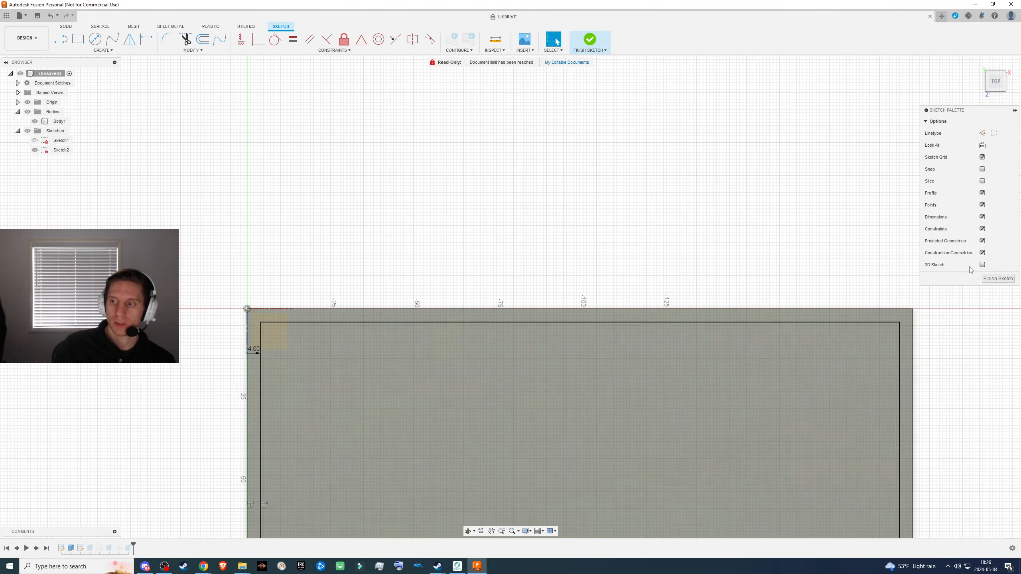
pyautogui.click(996, 279)
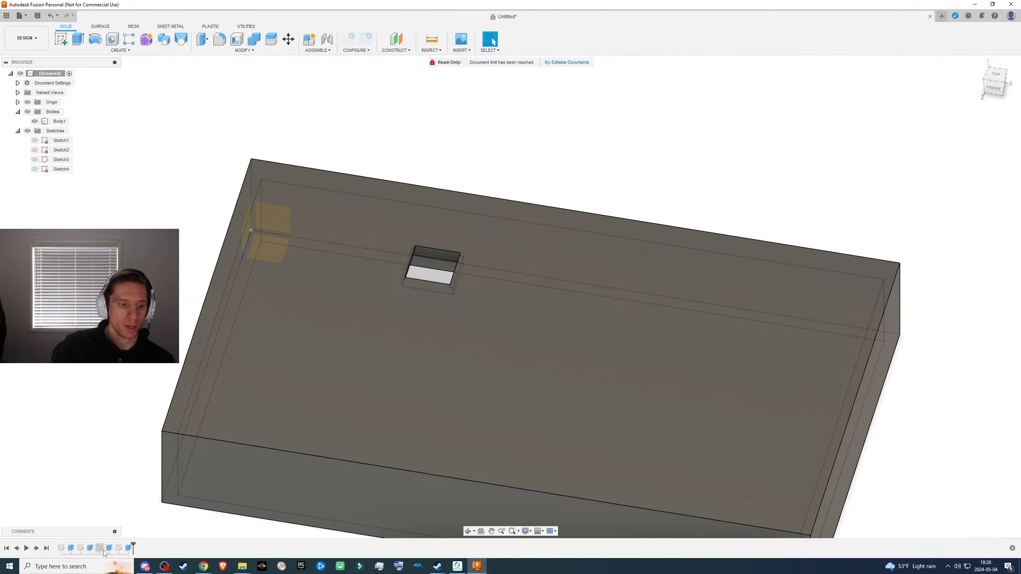
# - Edit the cutout's sketch, duplicate the 13.90 mm square, move the copy 31.155 mm in X and -10.305 mm in Y, and finish the sketch
pyautogui.rightClick(100, 548)
pyautogui.click(137, 462)
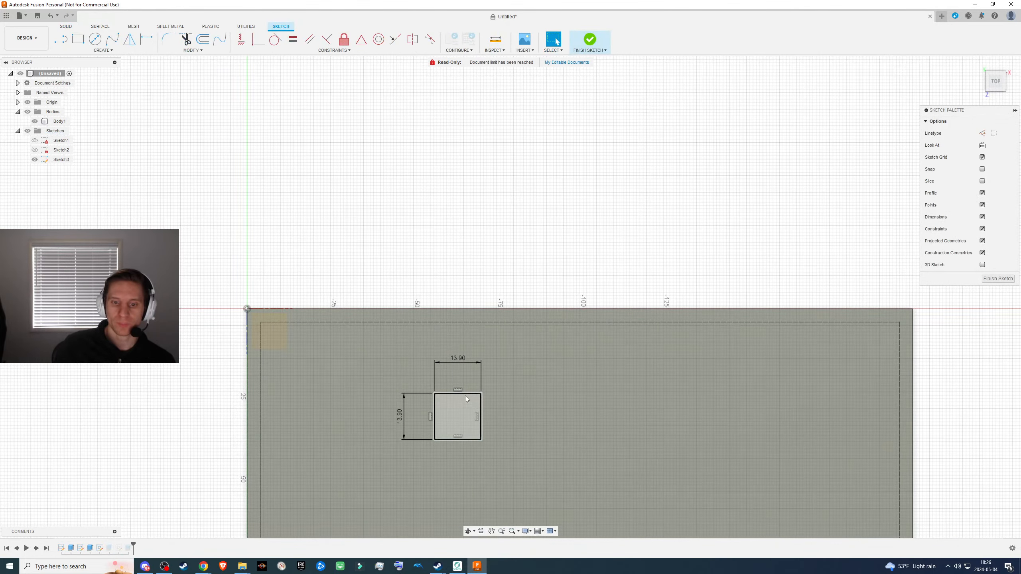
pyautogui.click(465, 394)
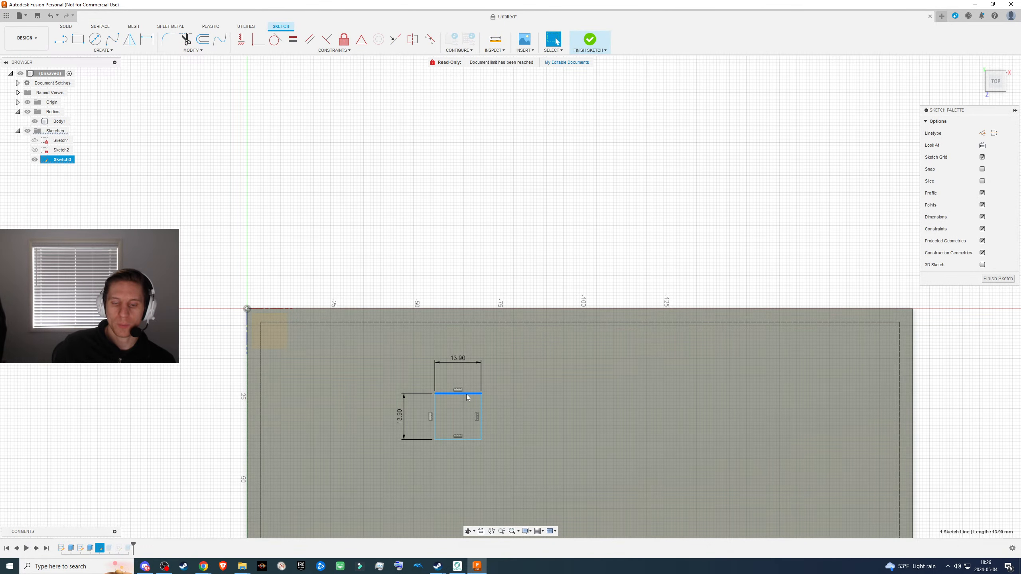
pyautogui.moveTo(317, 257); pyautogui.dragTo(571, 516)
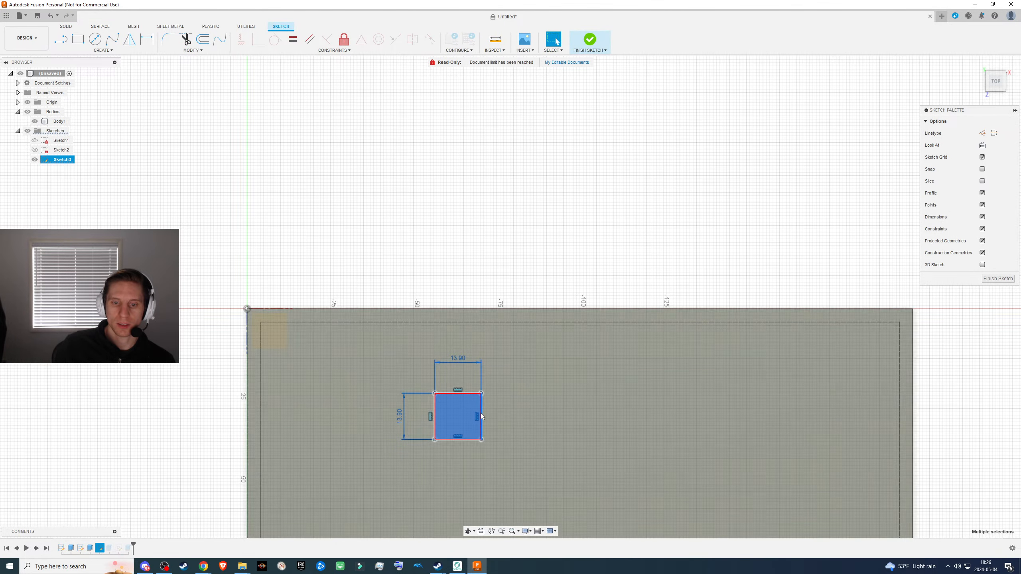
pyautogui.press('m')
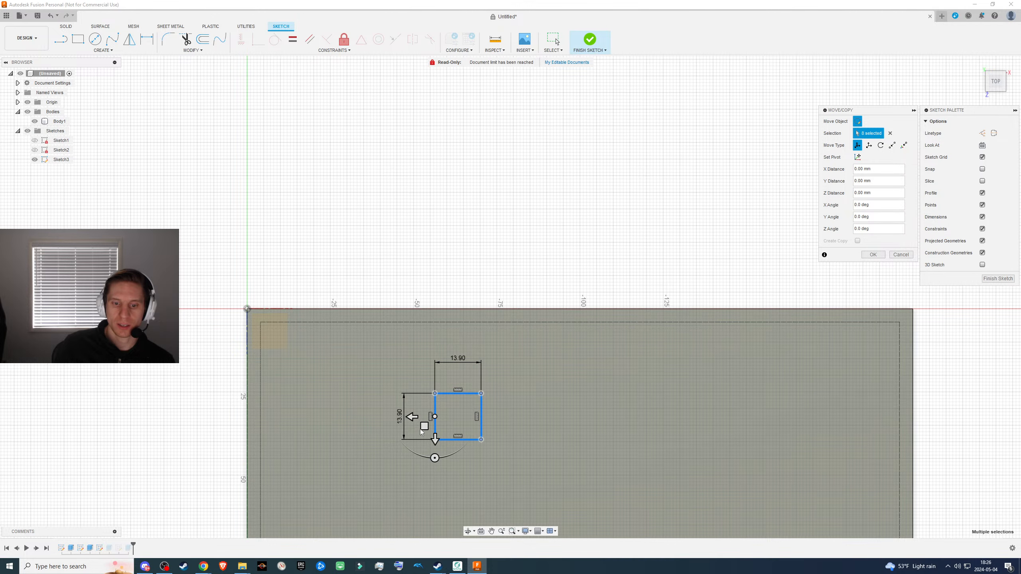
pyautogui.moveTo(423, 427); pyautogui.dragTo(320, 391)
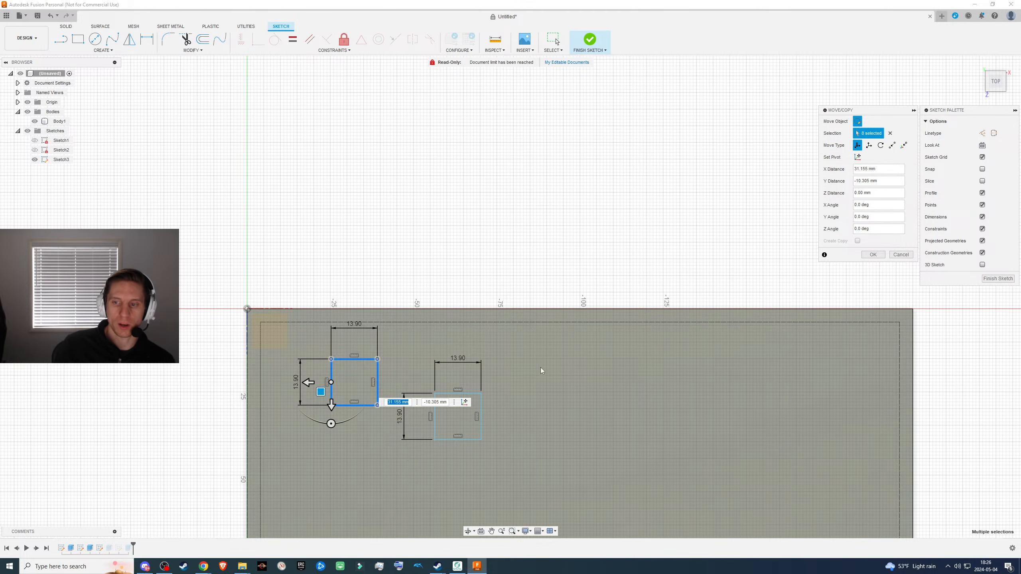
pyautogui.click(1009, 279)
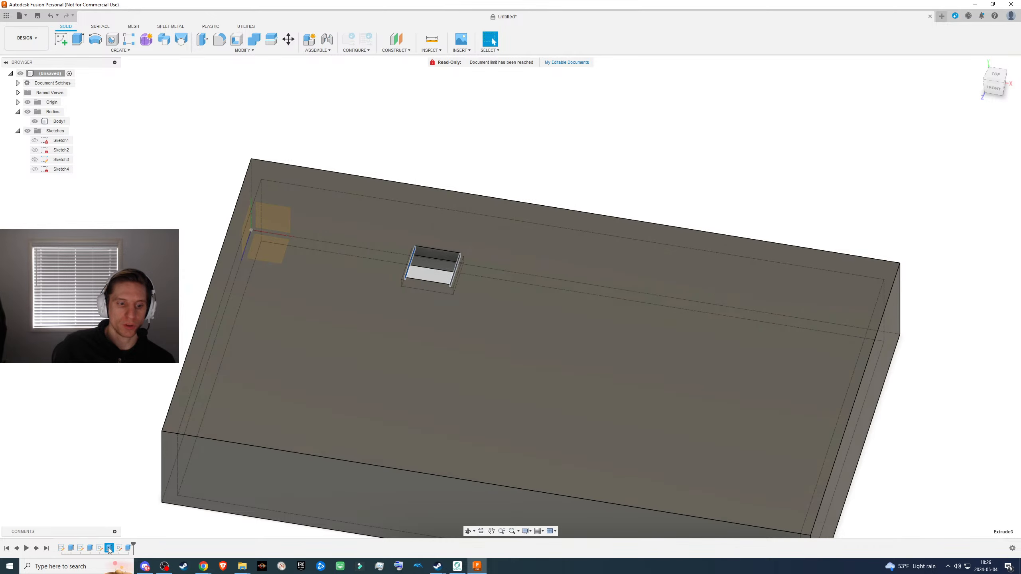
# - Edit the cutout's extrusion and add the copied square near the origin corner as a second cut profile
pyautogui.rightClick(111, 549)
pyautogui.click(137, 473)
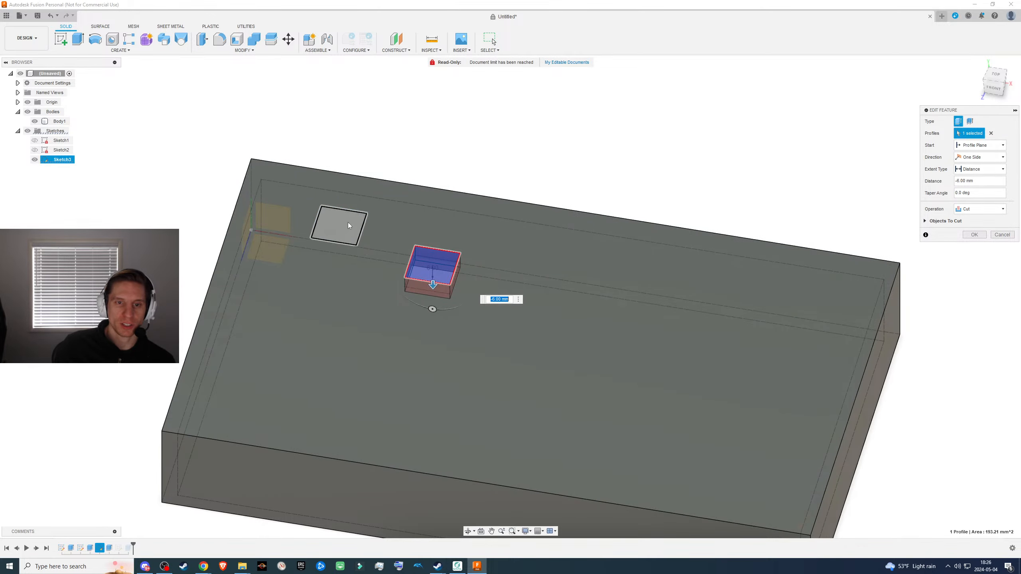
pyautogui.click(348, 222)
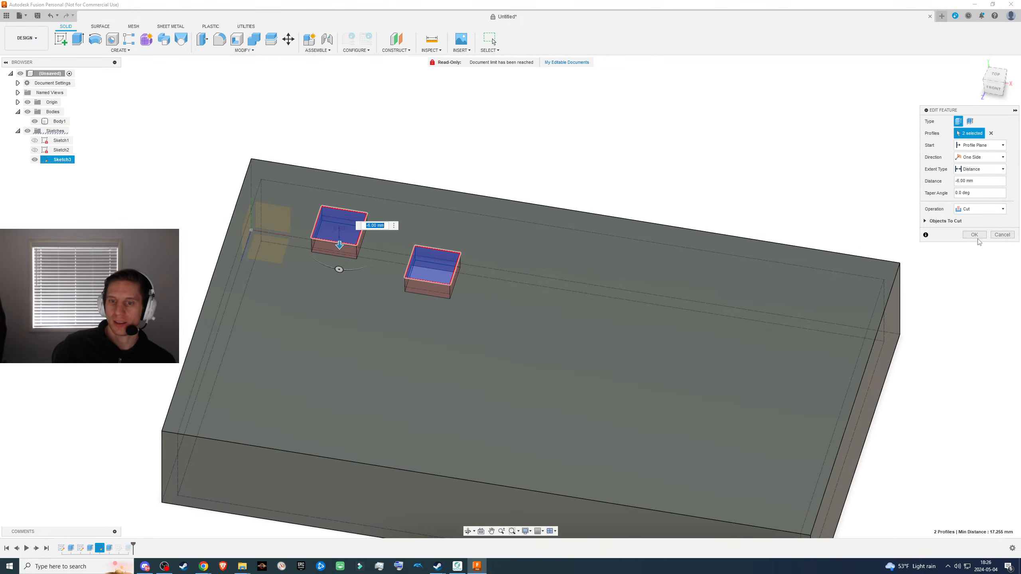
pyautogui.click(974, 234)
pyautogui.click(533, 207)
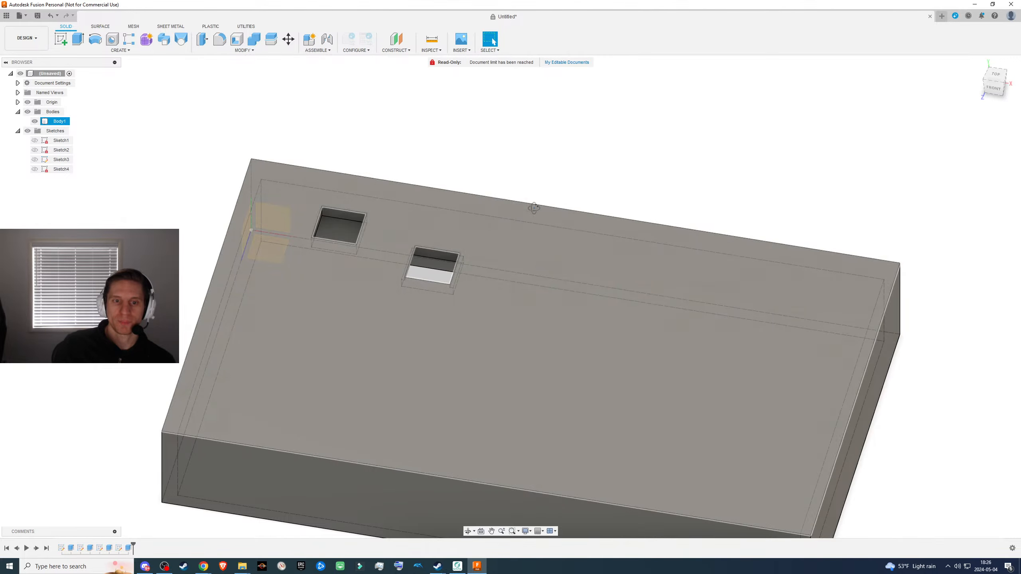
# - Compare the inner walls of the copied cutout with those of the original recessed cutout
pyautogui.keyDown('shift'); pyautogui.moveTo(533, 207); pyautogui.dragTo(504, 210, button='middle'); pyautogui.keyUp('shift')
pyautogui.scroll(-3, 438, 266)
pyautogui.scroll(5, 439, 264)
pyautogui.click(532, 246)
pyautogui.moveTo(541, 282); pyautogui.dragTo(547, 316, button='middle')
pyautogui.moveTo(547, 316)
pyautogui.keyDown('shift'); pyautogui.mouseDown(button='middle')
pyautogui.moveTo(538, 337)
pyautogui.moveTo(558, 321)
pyautogui.mouseUp(button='middle'); pyautogui.keyUp('shift')
pyautogui.click(553, 308)
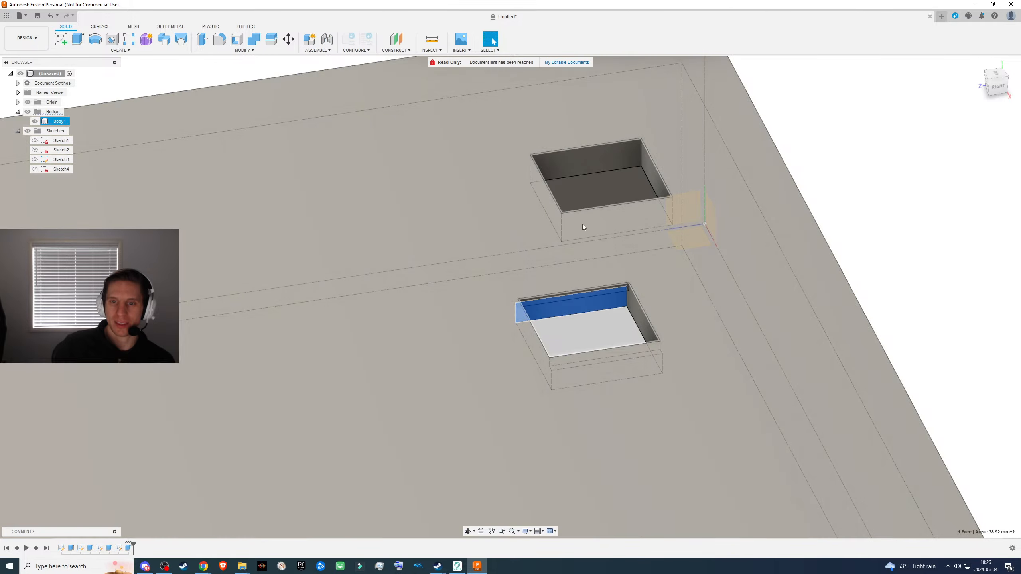
pyautogui.click(581, 159)
pyautogui.scroll(-5, 567, 291)
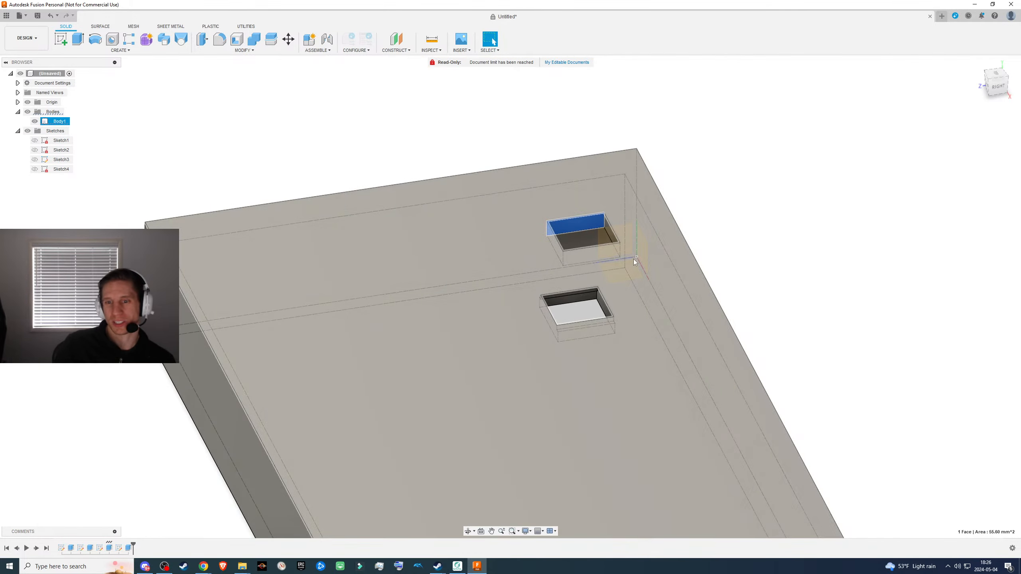
pyautogui.keyDown('shift'); pyautogui.moveTo(602, 275); pyautogui.dragTo(651, 299, button='middle'); pyautogui.keyUp('shift')
# - Undo the second cut profile and the copied square in the cutout's sketch
pyautogui.hotkey('ctrl', 'z')
pyautogui.hotkey('ctrl', 'z')
pyautogui.hotkey('ctrl', 'z')
pyautogui.hotkey('ctrl', 'z')
pyautogui.hotkey('ctrl', 'z')
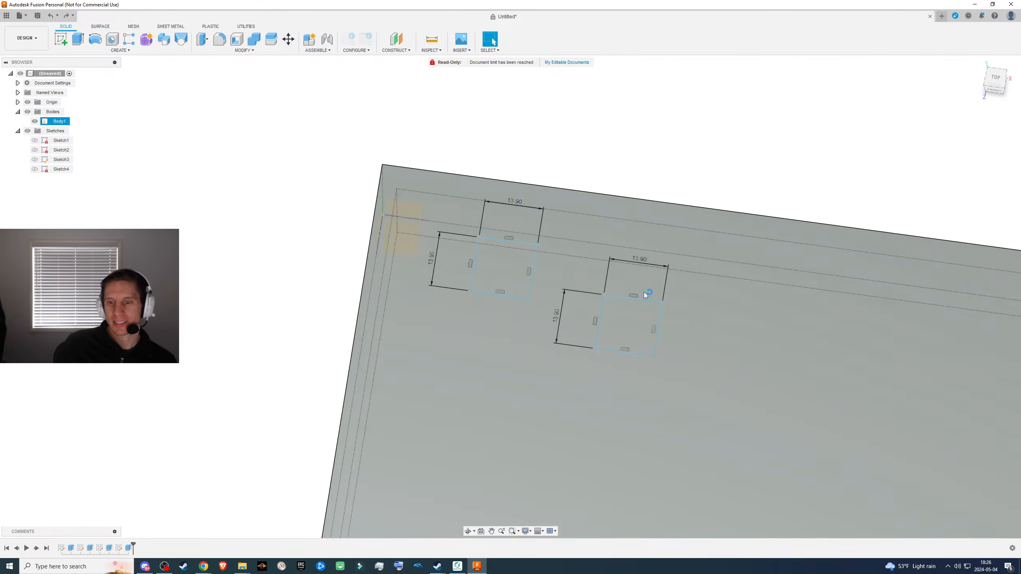
pyautogui.hotkey('ctrl', 'y')
pyautogui.hotkey('ctrl', 'y')
pyautogui.hotkey('ctrl', 'y')
pyautogui.hotkey('ctrl', 'y')
pyautogui.hotkey('ctrl', 'y')
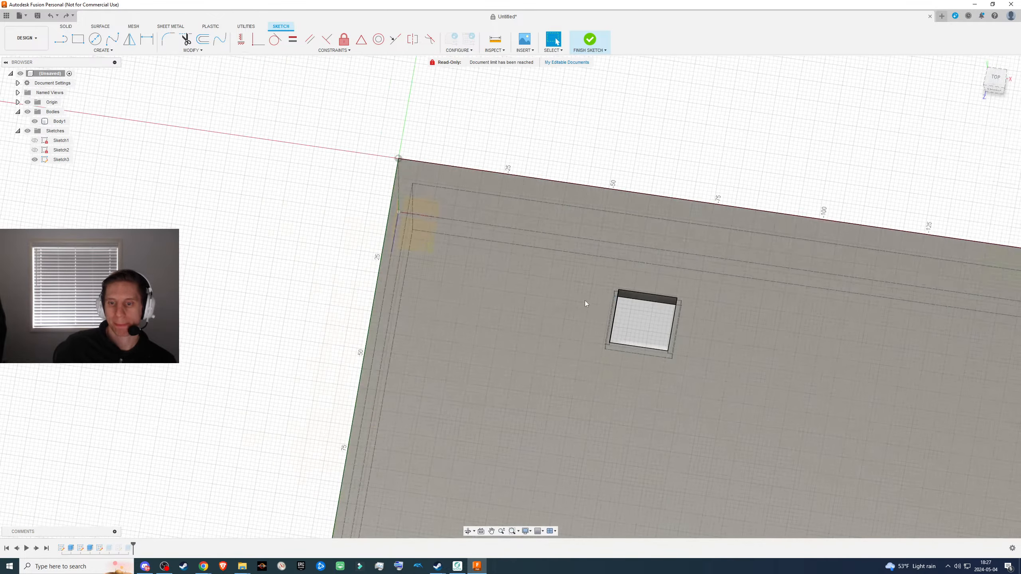
pyautogui.moveTo(503, 312); pyautogui.dragTo(292, 286, button='middle')
pyautogui.keyDown('shift'); pyautogui.moveTo(406, 309); pyautogui.dragTo(418, 284, button='middle'); pyautogui.keyUp('shift')
pyautogui.scroll(-3, 482, 329)
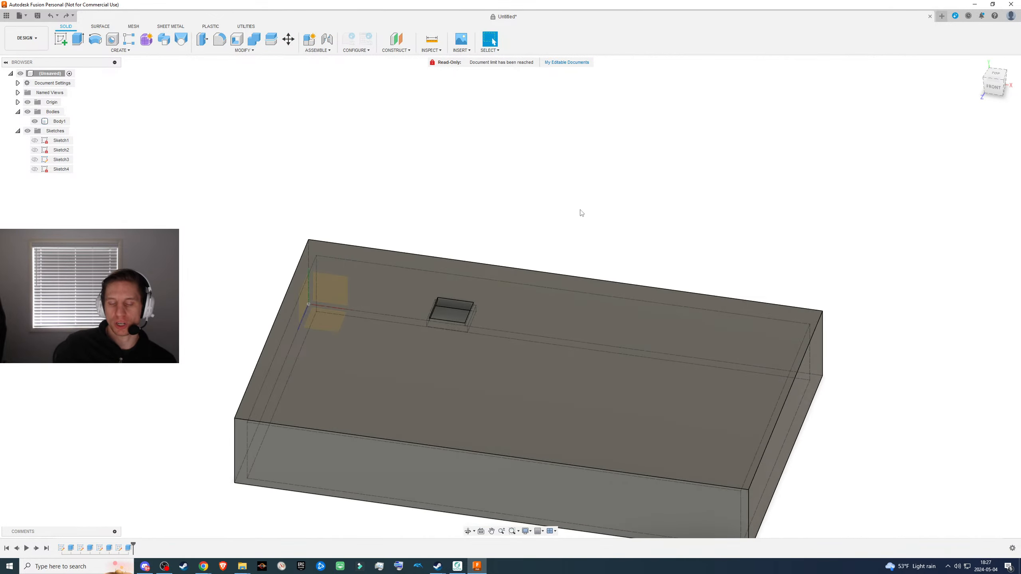
pyautogui.keyDown('shift'); pyautogui.moveTo(530, 282); pyautogui.dragTo(505, 311, button='middle'); pyautogui.keyUp('shift')
# - Sketch a two-point rectangle on the box's top face, just enclosing the cutout and the recess outline beneath it, and finish the sketch
pyautogui.click(586, 336)
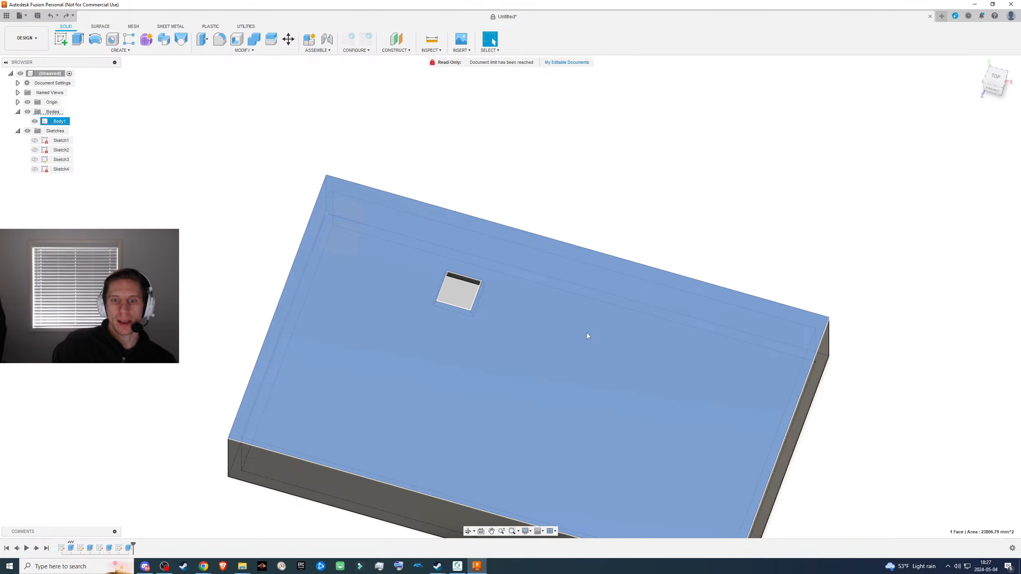
pyautogui.press('l')
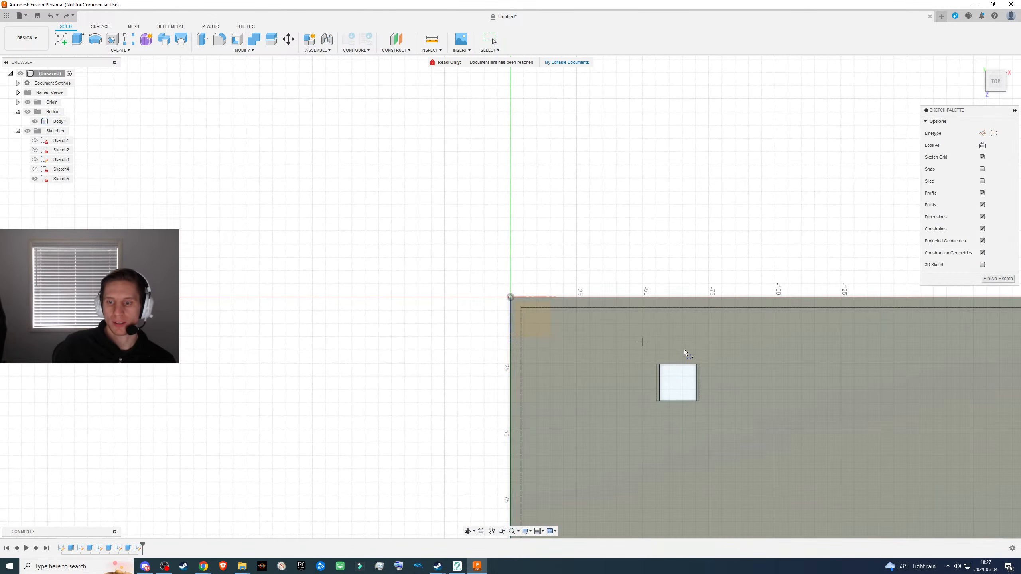
pyautogui.moveTo(682, 362); pyautogui.dragTo(469, 309, button='middle')
pyautogui.scroll(5, 468, 309)
pyautogui.scroll(5, 465, 311)
pyautogui.moveTo(483, 358); pyautogui.dragTo(468, 278, button='middle')
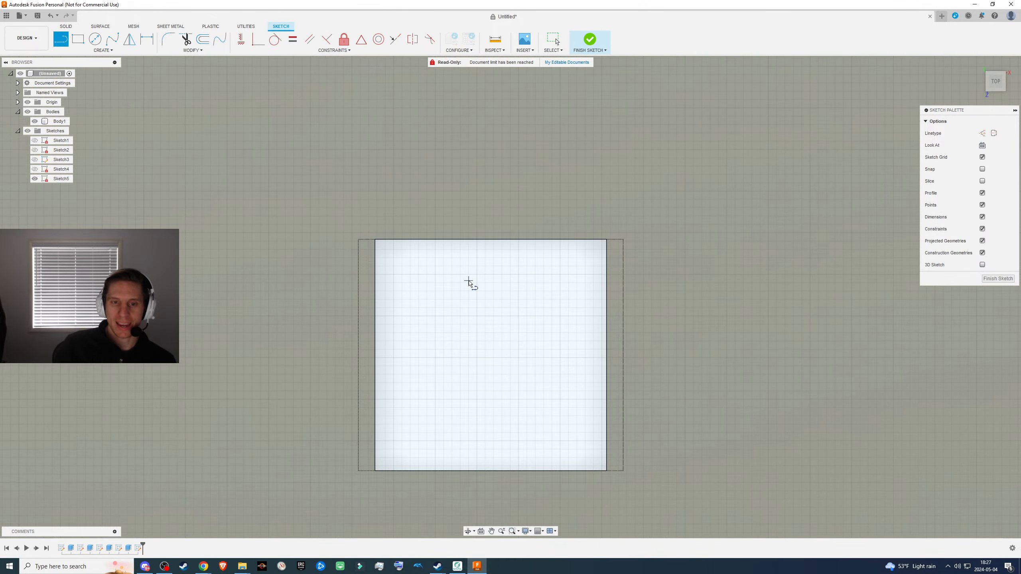
pyautogui.scroll(-3, 468, 282)
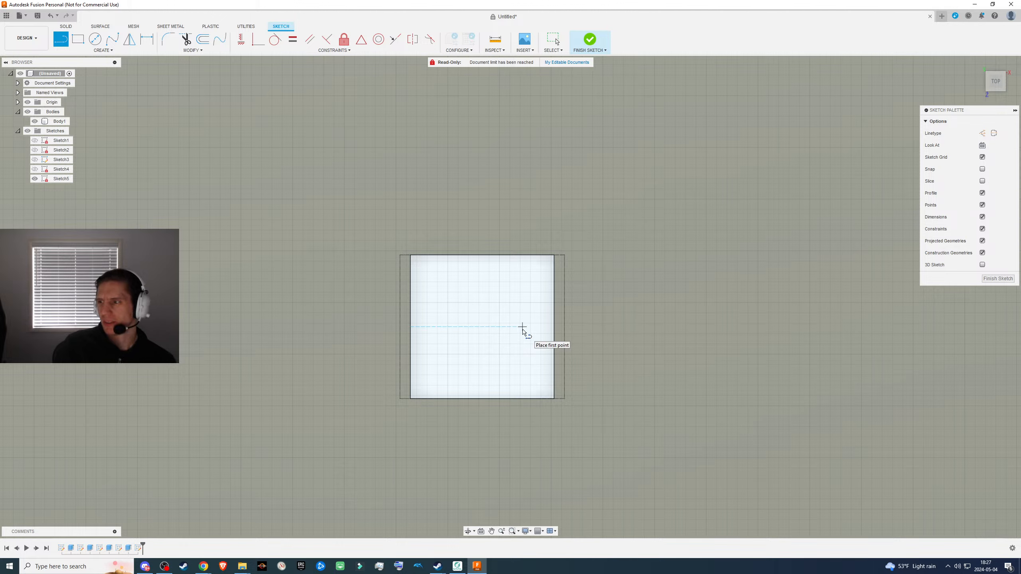
pyautogui.click(79, 40)
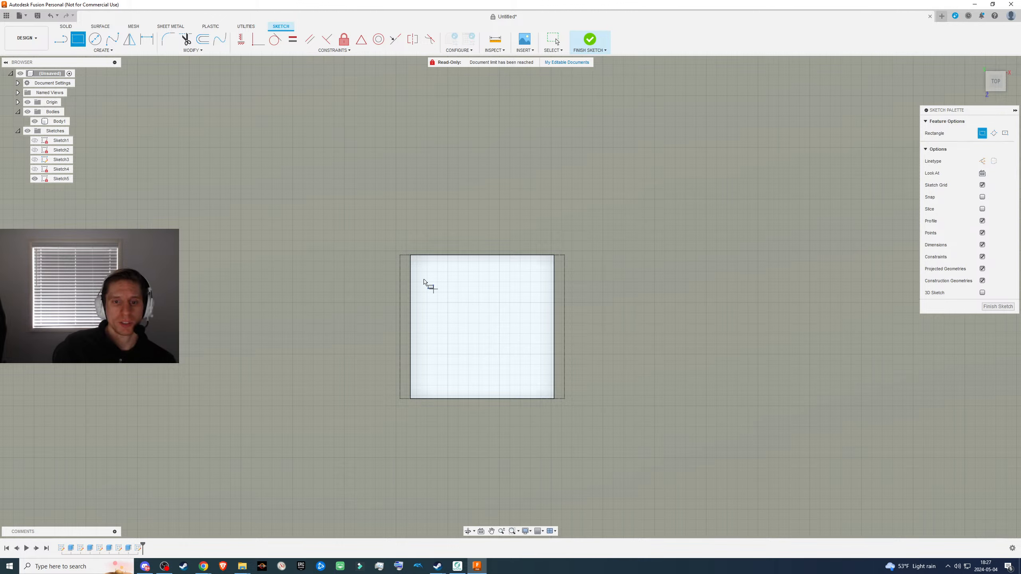
pyautogui.click(398, 252)
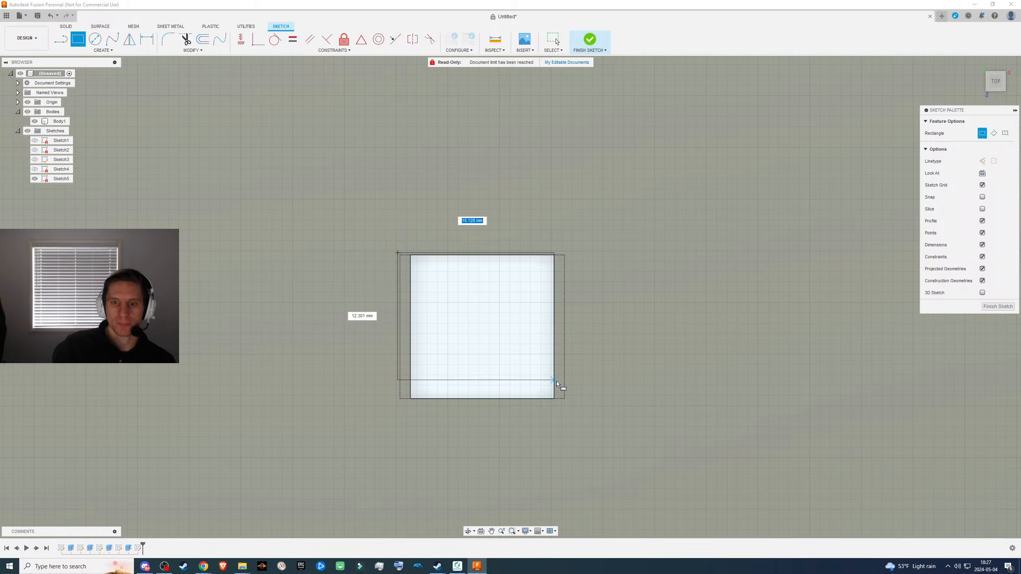
pyautogui.click(566, 400)
pyautogui.click(998, 306)
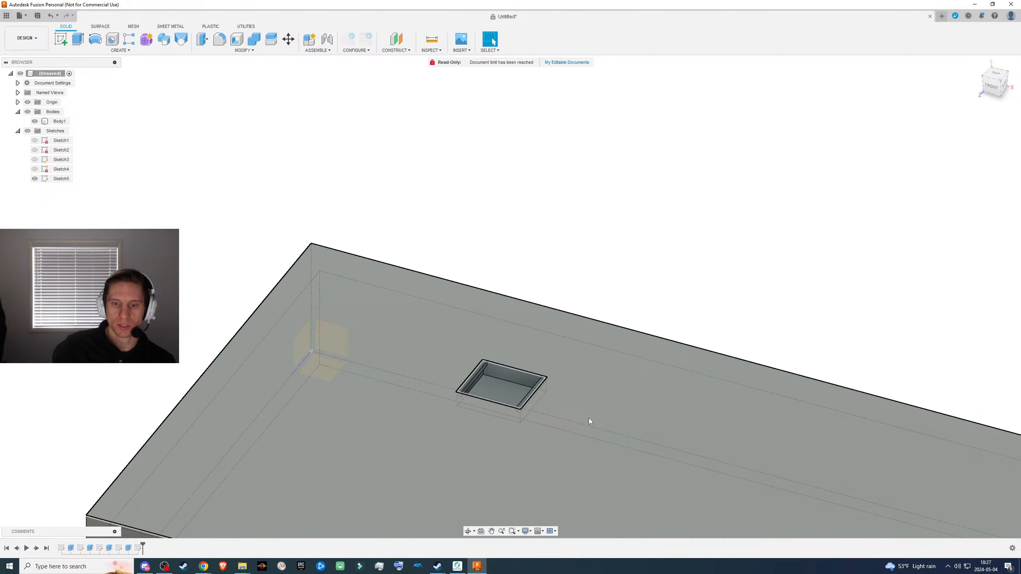
# - Extrude the cutout's inner profile and surrounding rim profiles from the new rectangle sketch 8 mm down into the box as a new body
pyautogui.scroll(5, 493, 407)
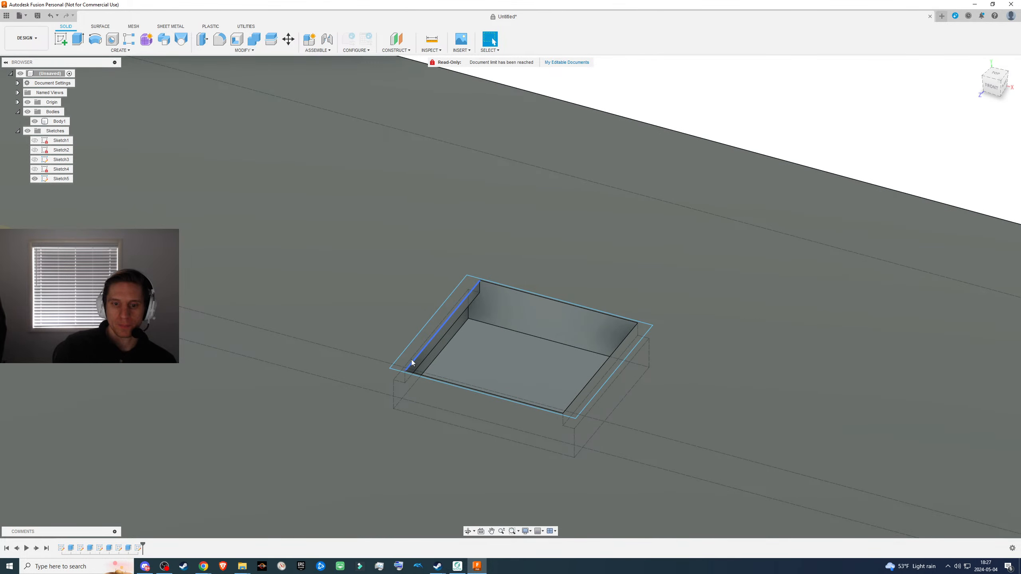
pyautogui.click(406, 356)
pyautogui.click(503, 352)
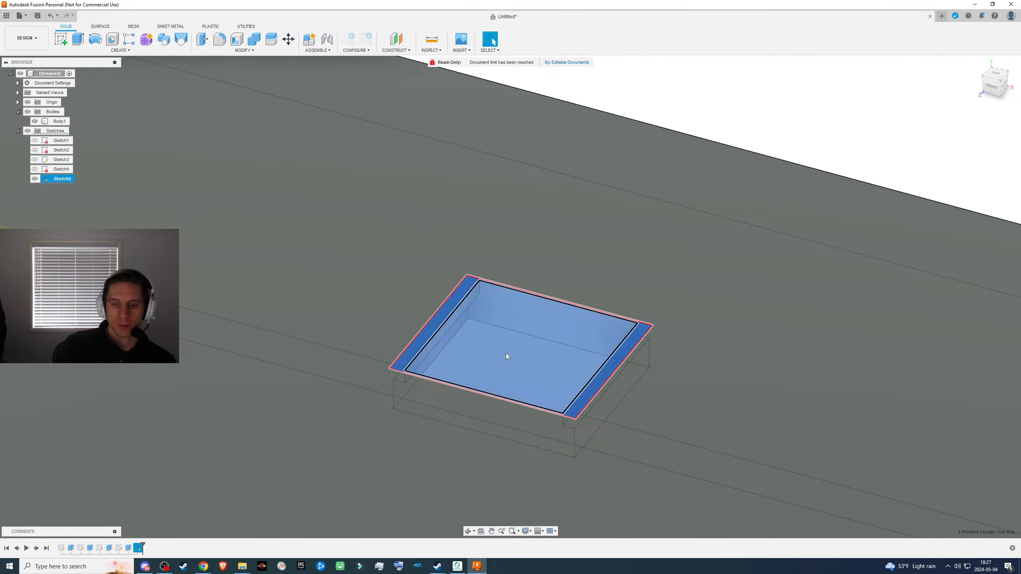
pyautogui.click(474, 331)
pyautogui.click(442, 327)
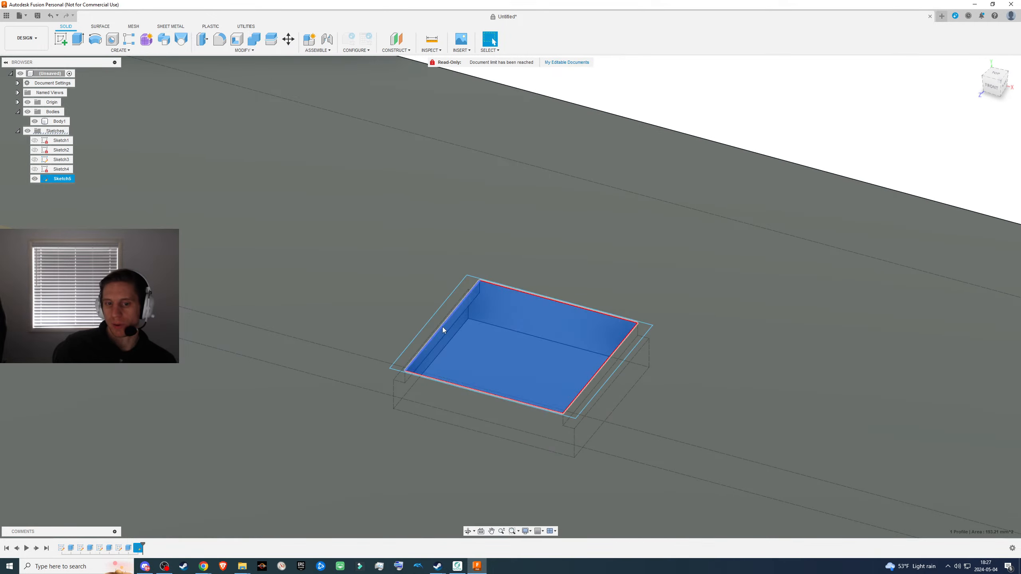
pyautogui.click(432, 326)
pyautogui.click(432, 325)
pyautogui.click(511, 329)
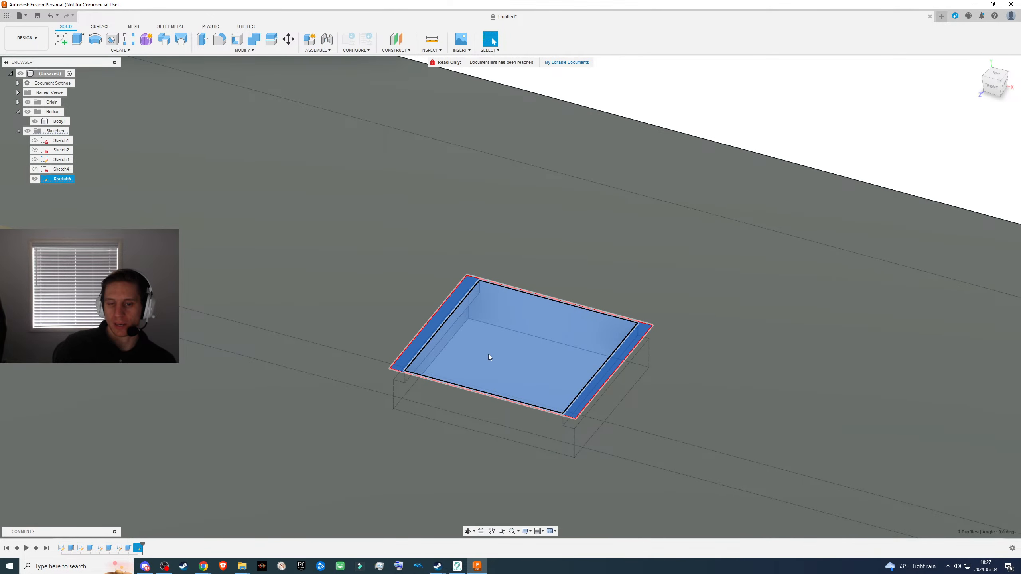
pyautogui.scroll(-3, 488, 354)
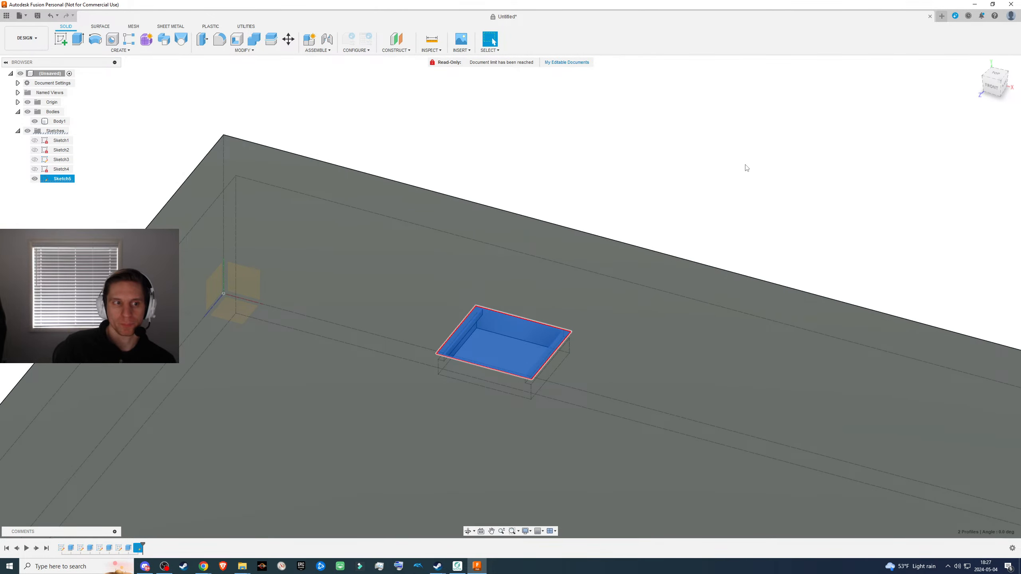
pyautogui.scroll(-2, 643, 229)
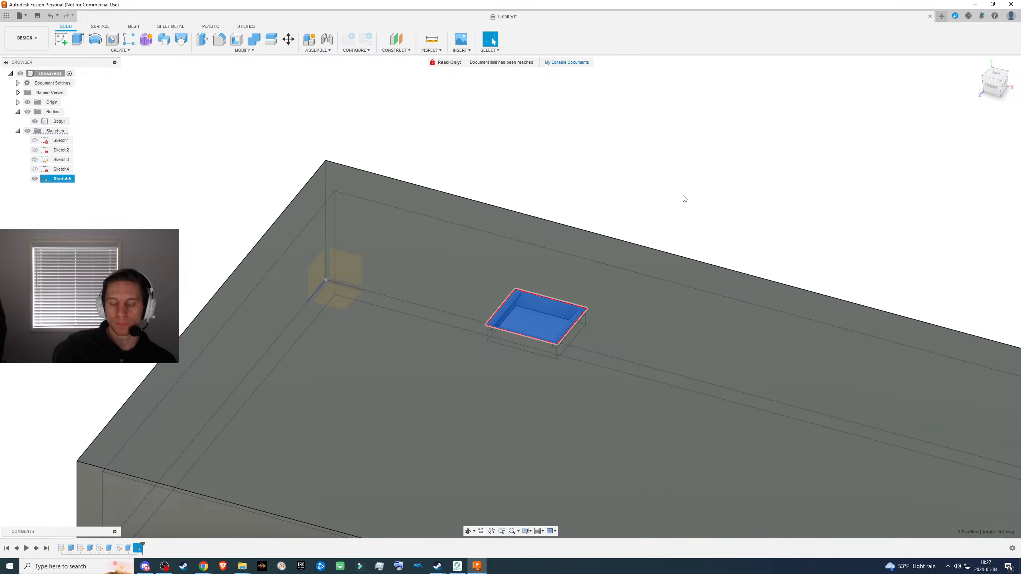
pyautogui.press('e')
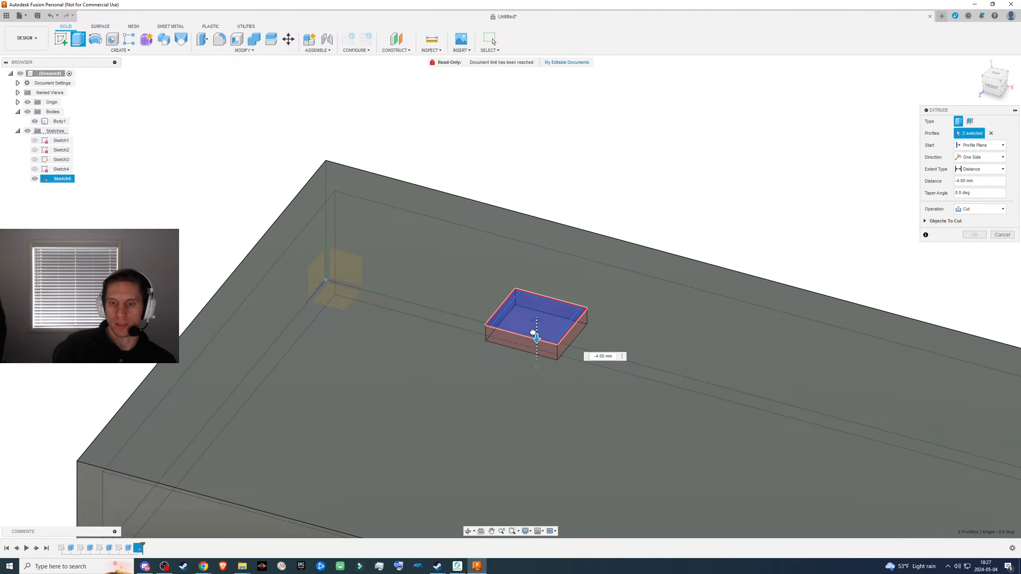
pyautogui.moveTo(533, 332); pyautogui.dragTo(535, 348)
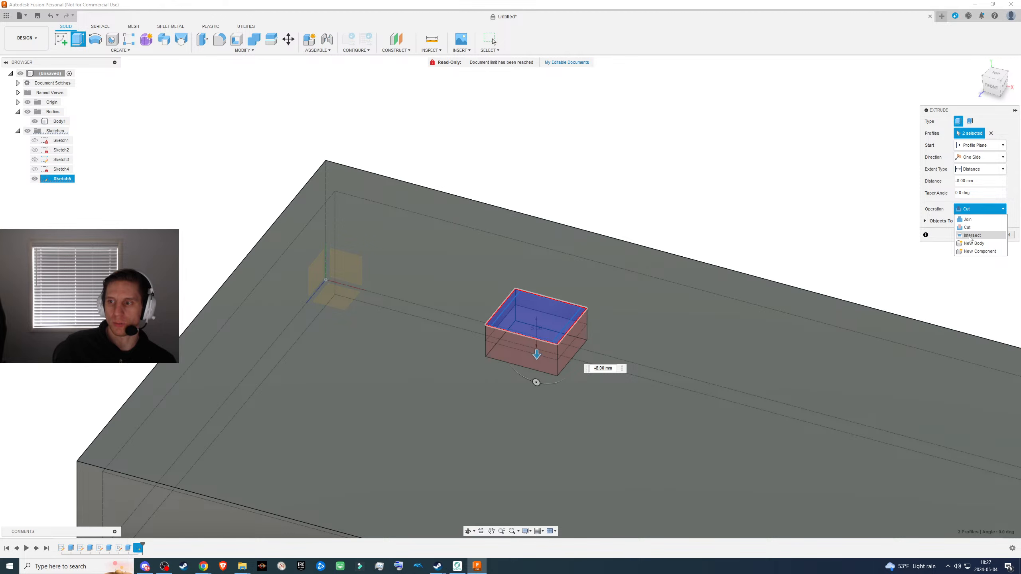
pyautogui.click(971, 243)
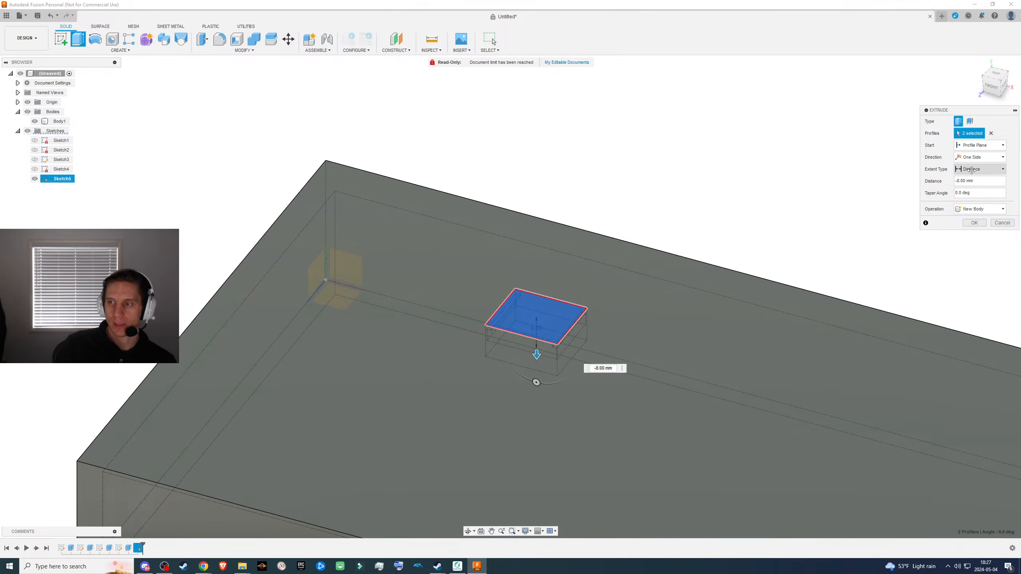
# - Make the new body's extrusion two-sided with a second-side distance of -1 mm, so it rises above the top face
pyautogui.click(970, 157)
pyautogui.click(973, 176)
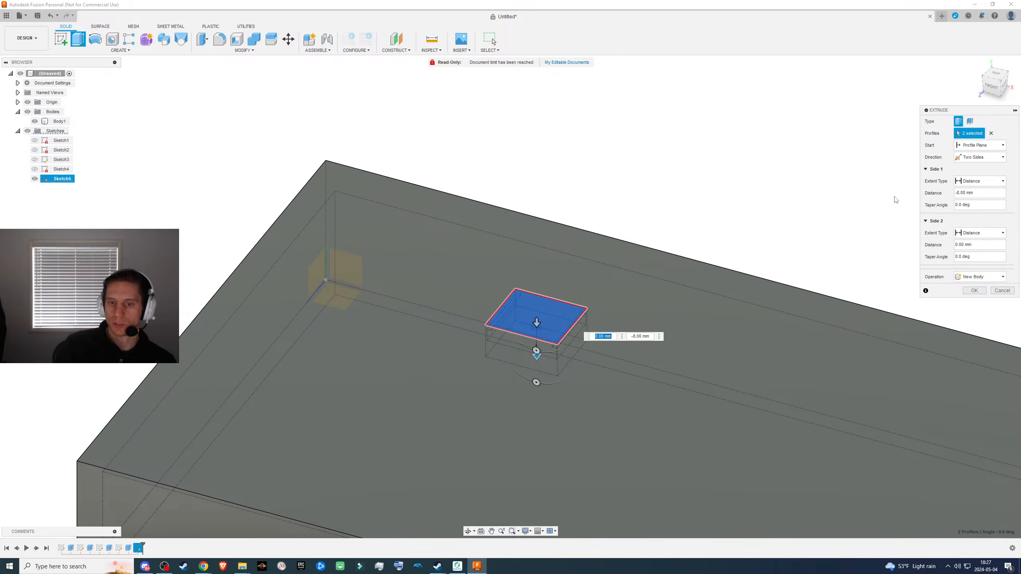
pyautogui.write('-1')
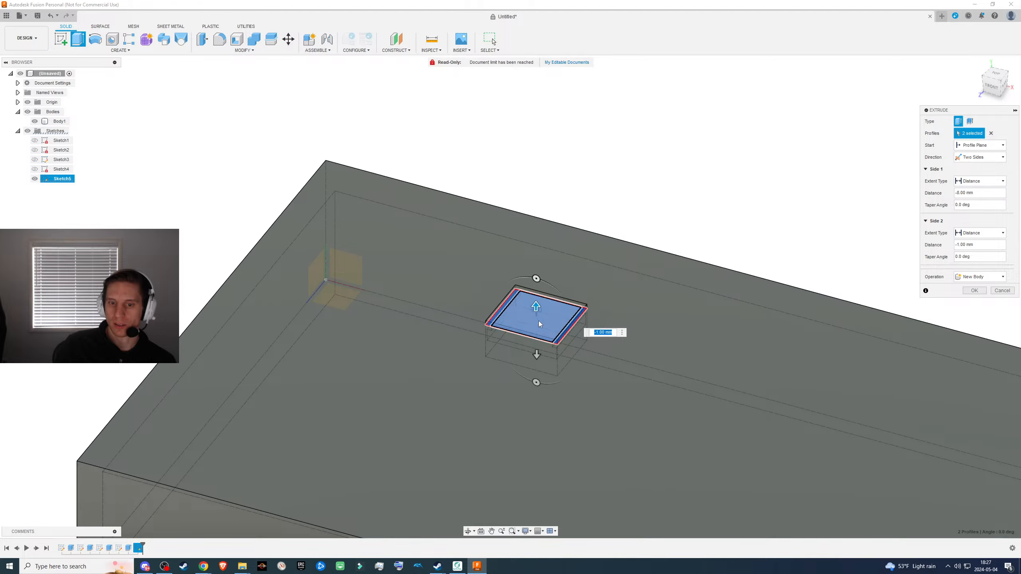
pyautogui.press('Return')
pyautogui.click(971, 291)
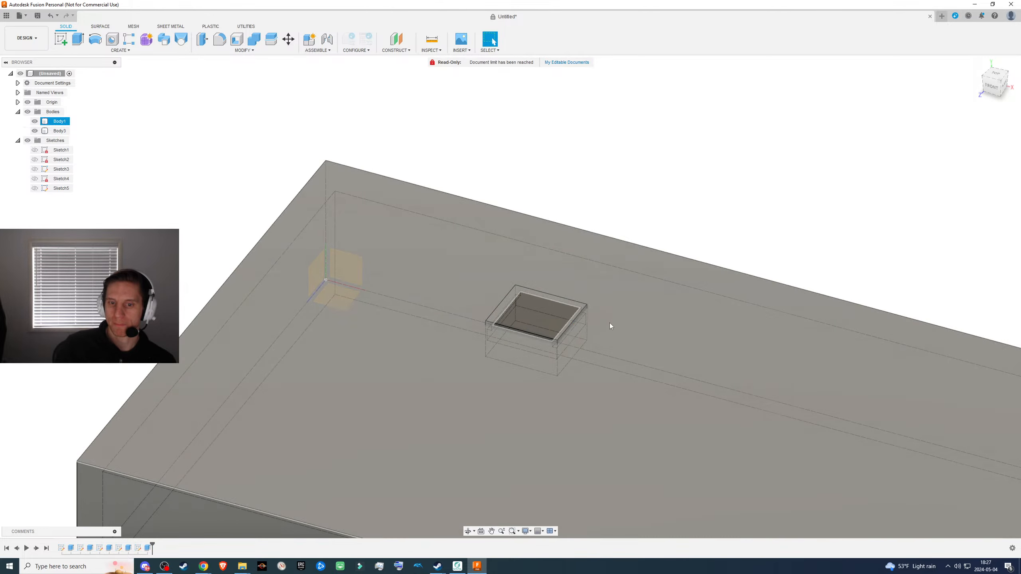
# - Isolate the new block by hiding the box body, examine its shape, and show the box again
pyautogui.moveTo(597, 341)
pyautogui.keyDown('shift'); pyautogui.mouseDown(button='middle')
pyautogui.moveTo(630, 366)
pyautogui.moveTo(603, 340)
pyautogui.moveTo(543, 342)
pyautogui.moveTo(466, 320)
pyautogui.mouseUp(button='middle'); pyautogui.keyUp('shift')
pyautogui.scroll(-5, 570, 354)
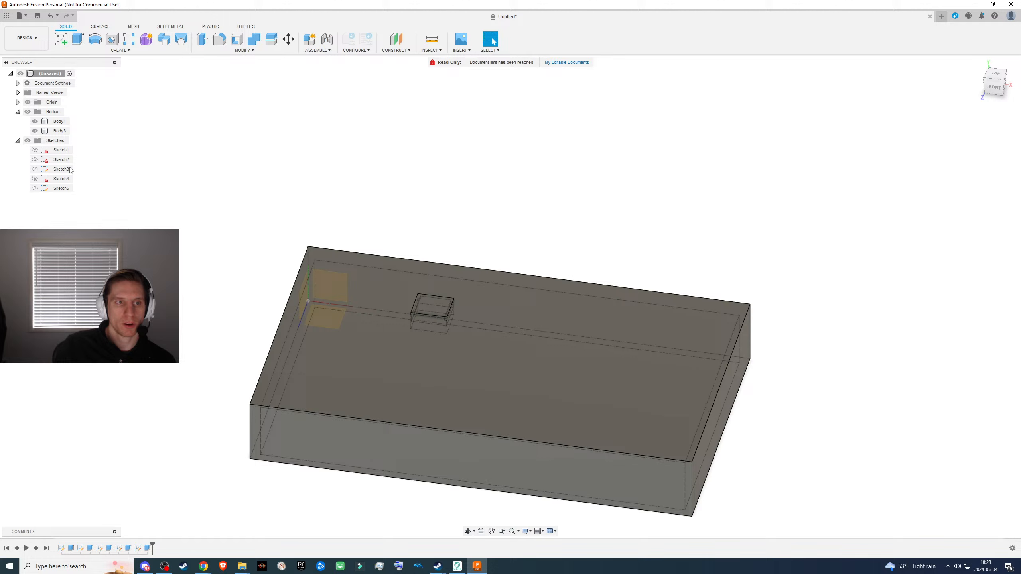
pyautogui.click(58, 121)
pyautogui.click(58, 131)
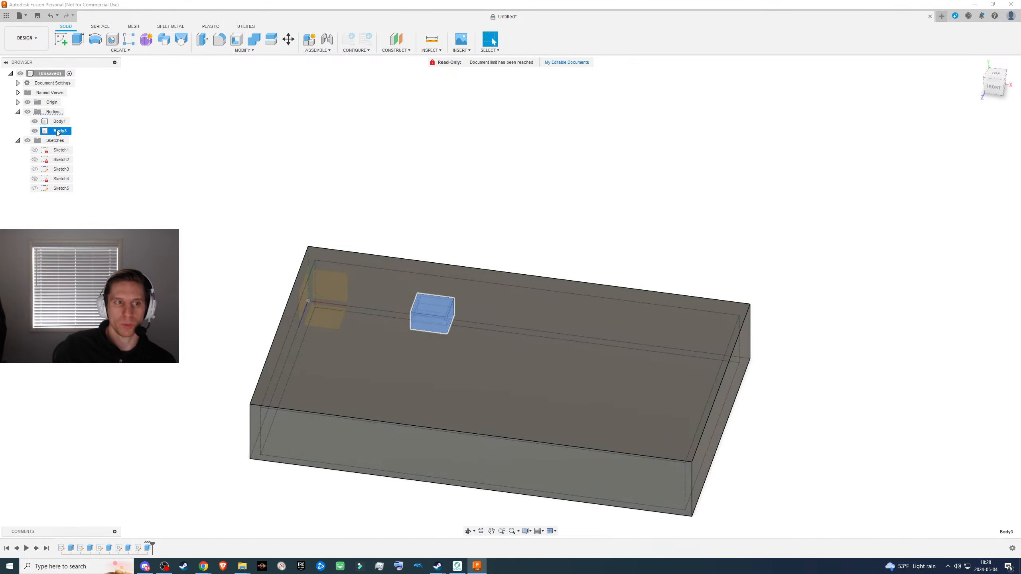
pyautogui.click(35, 122)
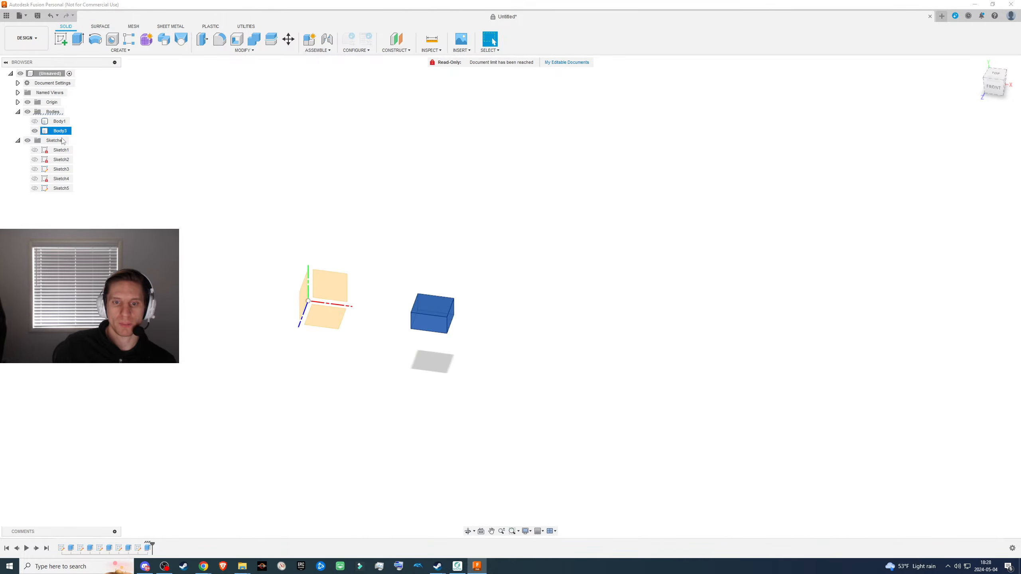
pyautogui.click(466, 394)
pyautogui.scroll(6, 462, 358)
pyautogui.keyDown('shift'); pyautogui.moveTo(458, 353); pyautogui.dragTo(342, 295, button='middle'); pyautogui.keyUp('shift')
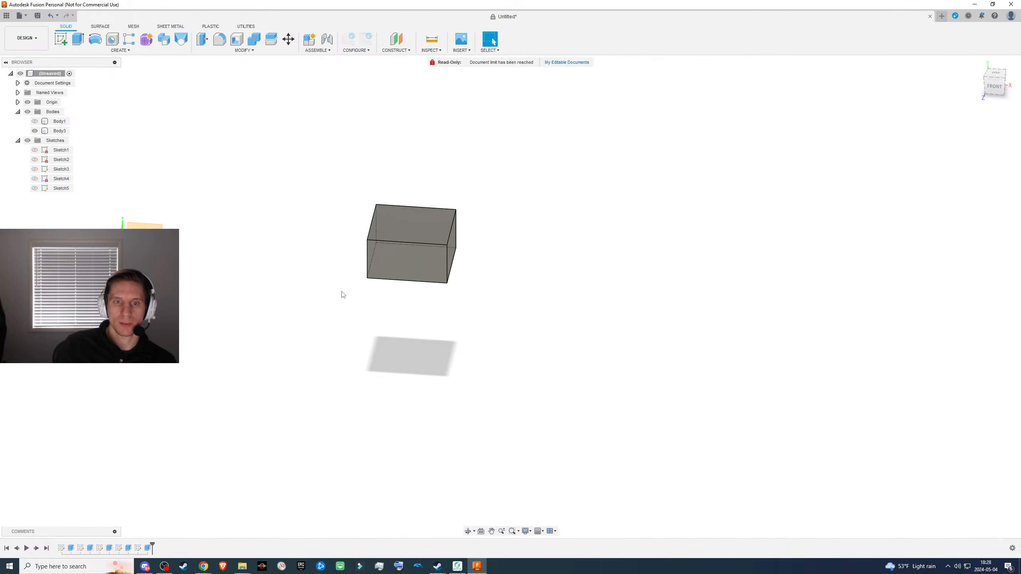
pyautogui.click(59, 121)
pyautogui.click(34, 121)
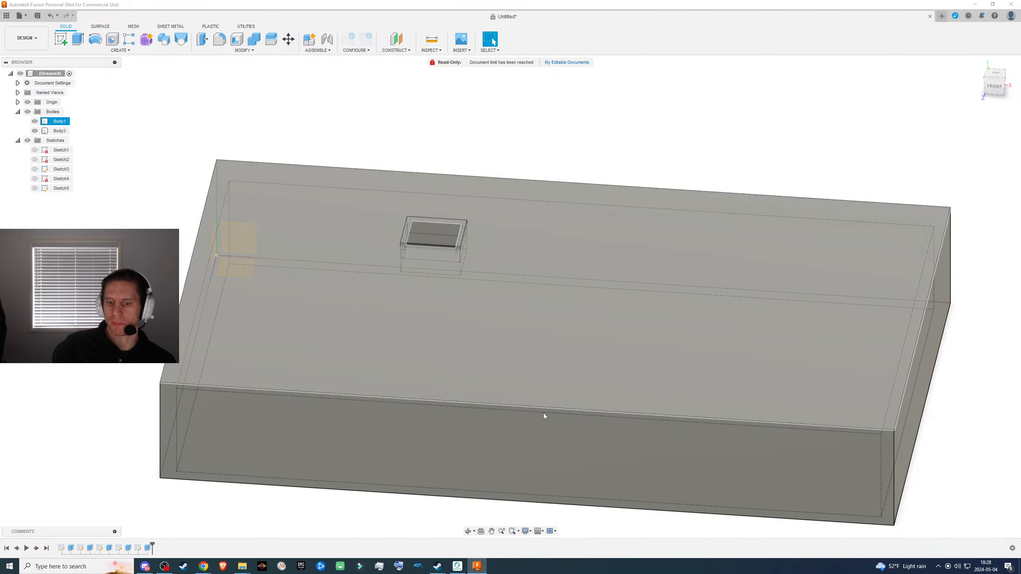
# - Set the visual style to shaded with only visible edges, so hidden edges are not displayed
pyautogui.click(526, 532)
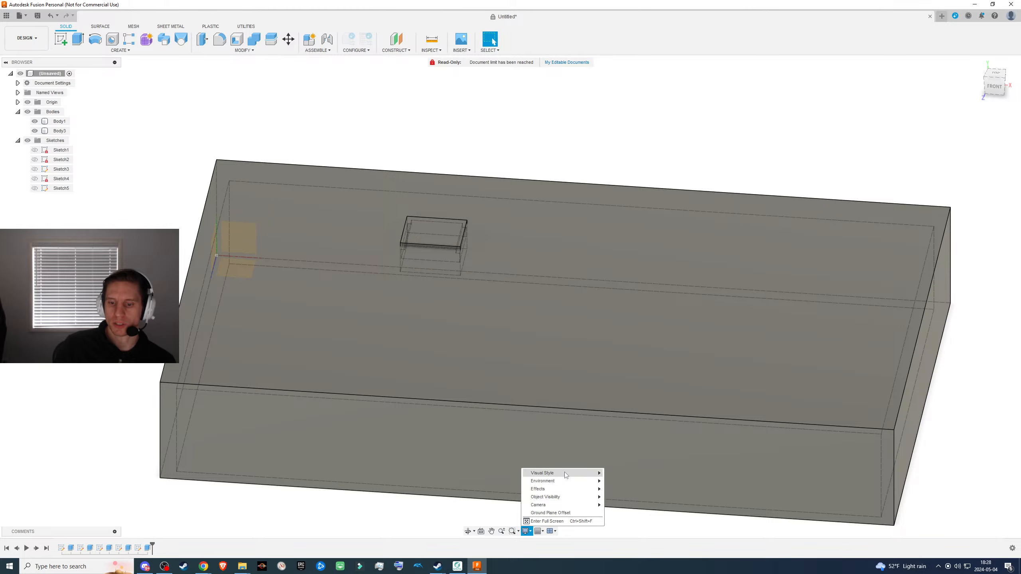
pyautogui.moveTo(565, 475)
pyautogui.click(631, 489)
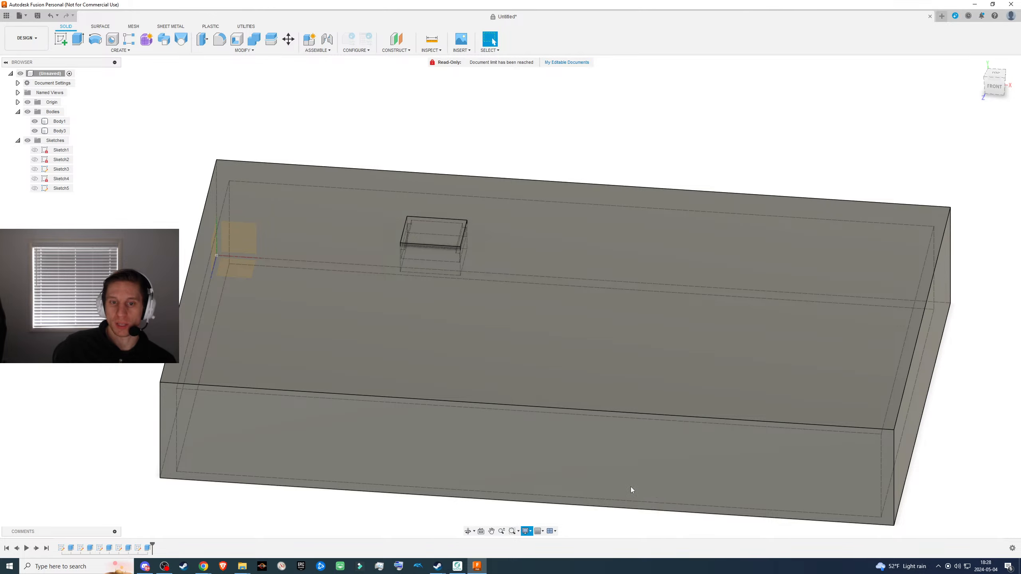
pyautogui.scroll(-2, 544, 217)
pyautogui.keyDown('shift'); pyautogui.moveTo(612, 184); pyautogui.dragTo(578, 175, button='middle'); pyautogui.keyUp('shift')
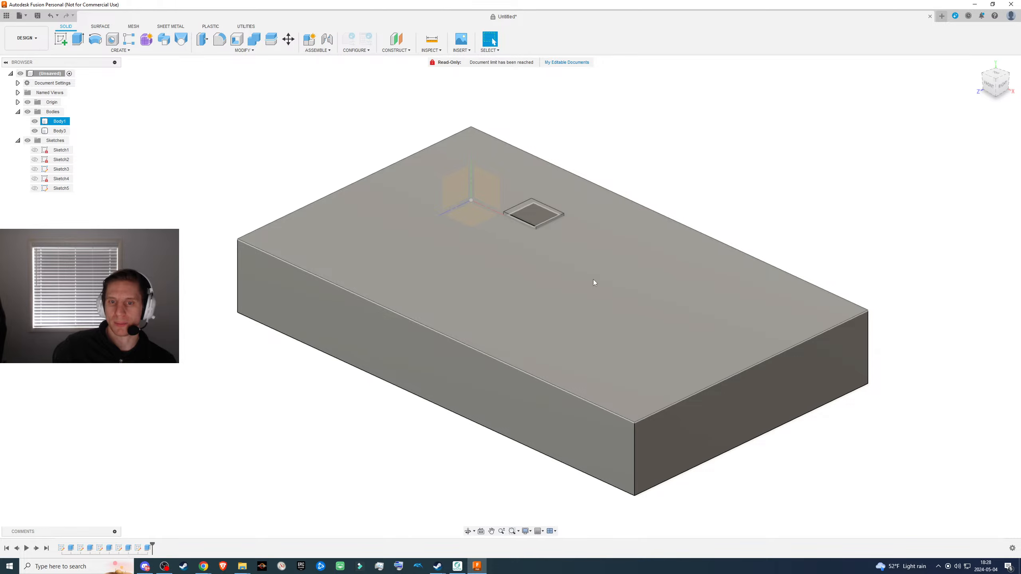
# - Toggle the block's visibility to compare it with the recessed cutout underneath, leaving the block shown
pyautogui.click(36, 132)
pyautogui.click(36, 134)
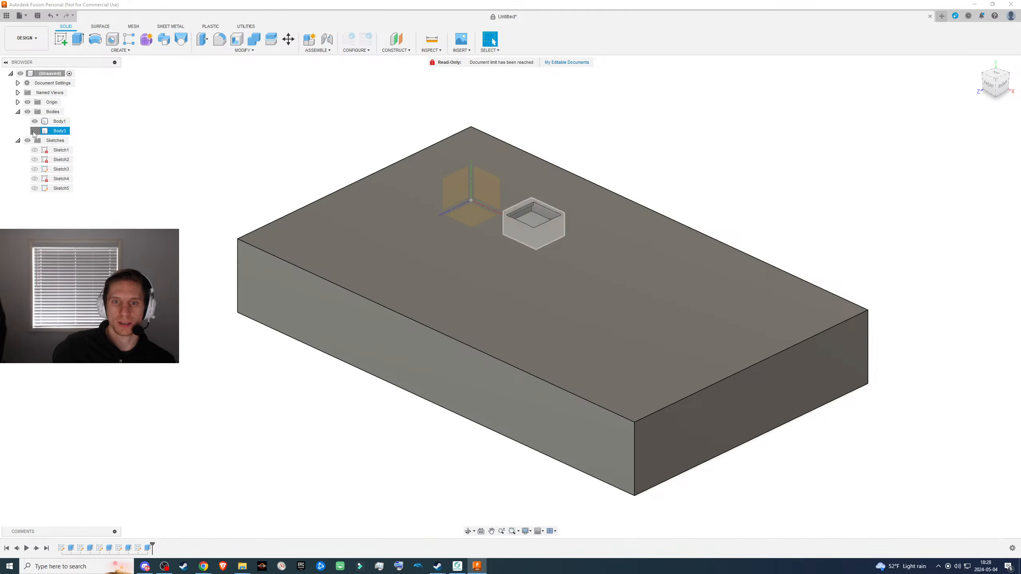
pyautogui.click(35, 131)
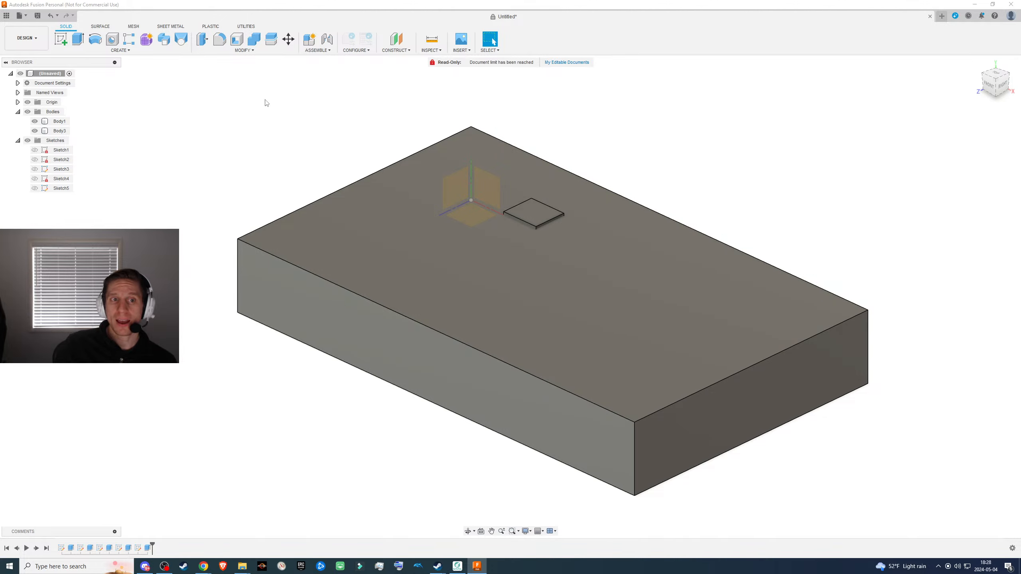
# - Try a Combine join with the small block as target and the box as tool body, and undo it
pyautogui.click(255, 39)
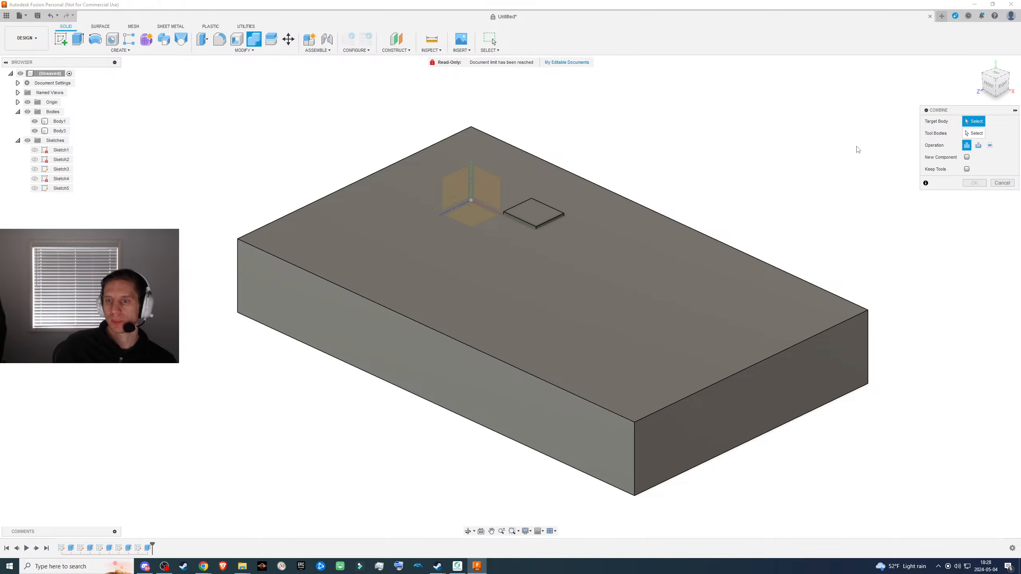
pyautogui.click(537, 214)
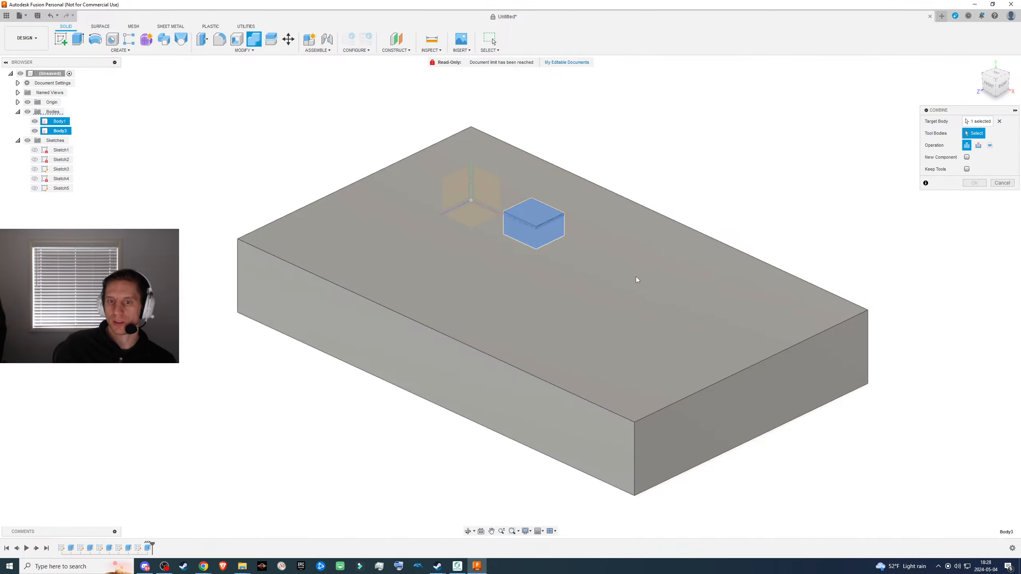
pyautogui.click(635, 276)
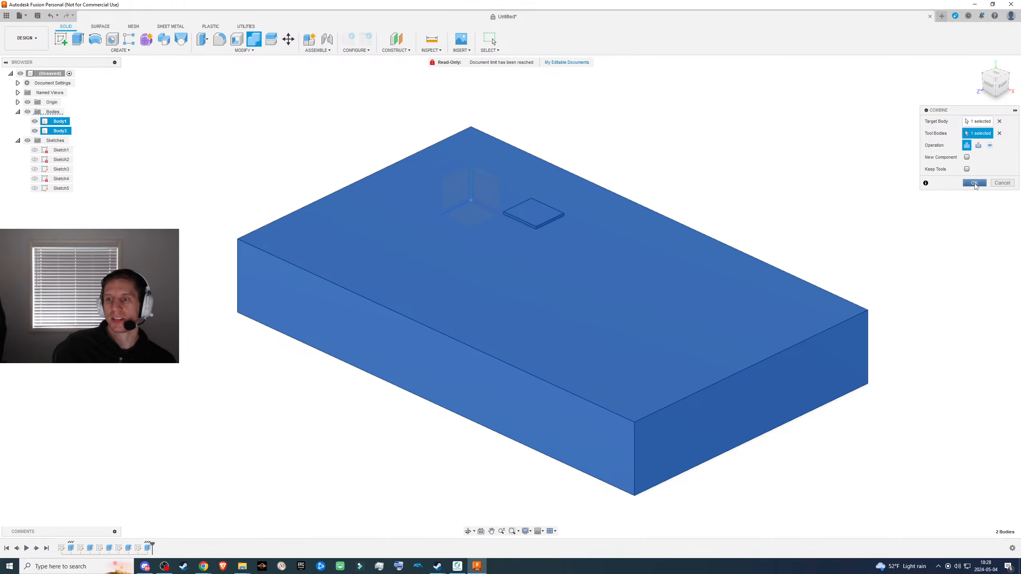
pyautogui.click(974, 183)
pyautogui.click(64, 122)
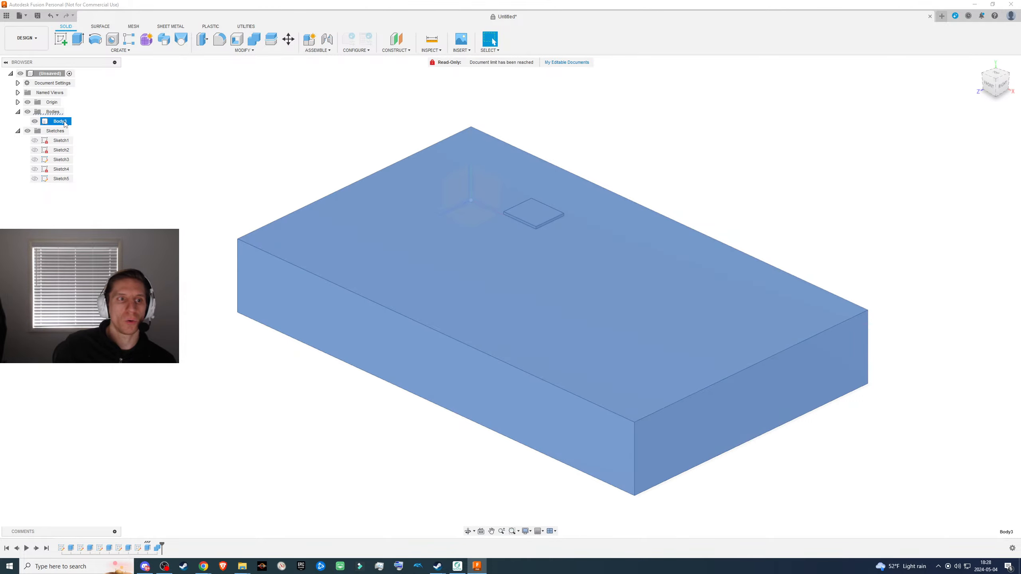
pyautogui.hotkey('ctrl', 'z')
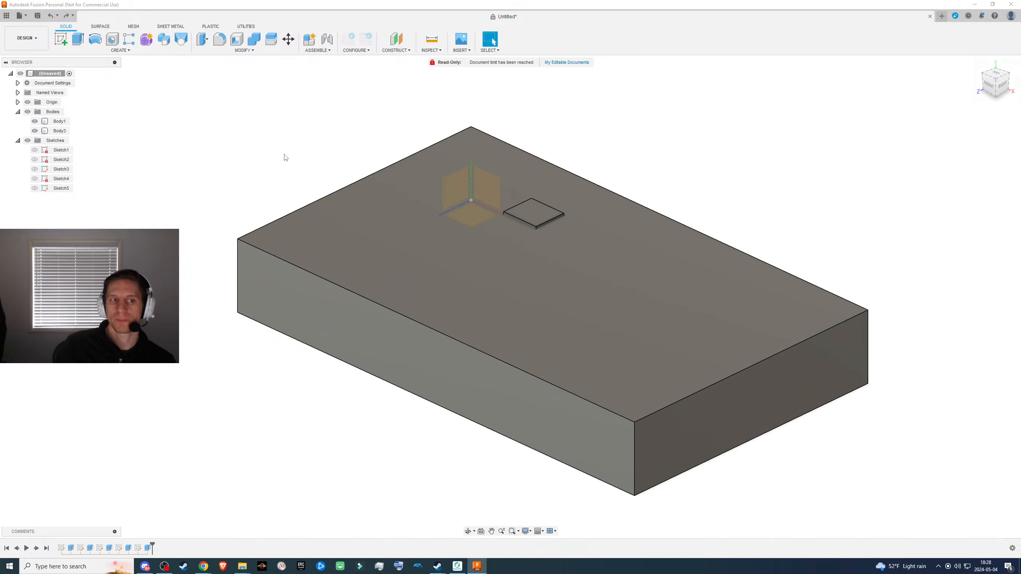
# - Repeat the join of the box into the small block, undo it again, and cancel the reopened Combine command
pyautogui.click(254, 39)
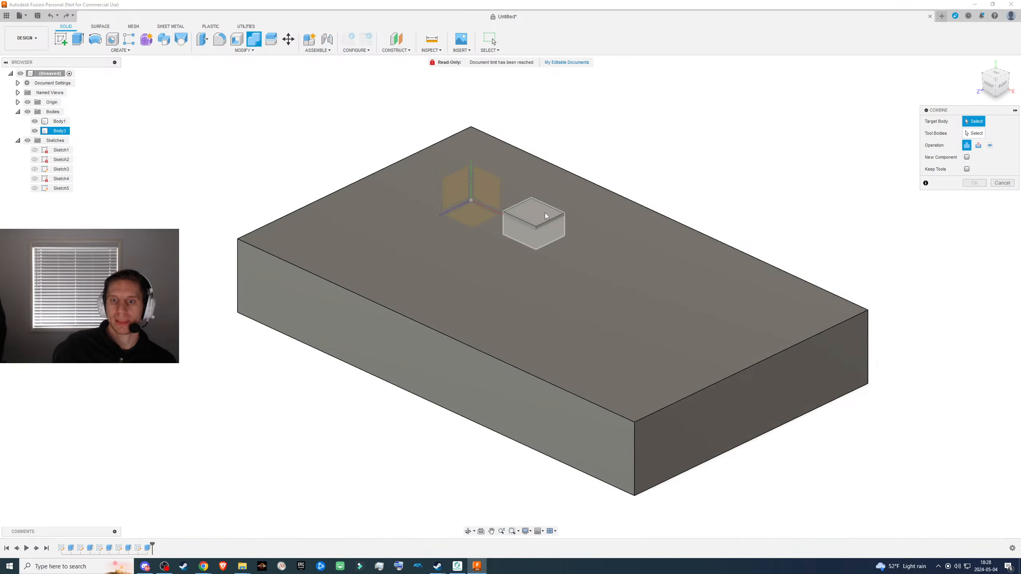
pyautogui.click(545, 212)
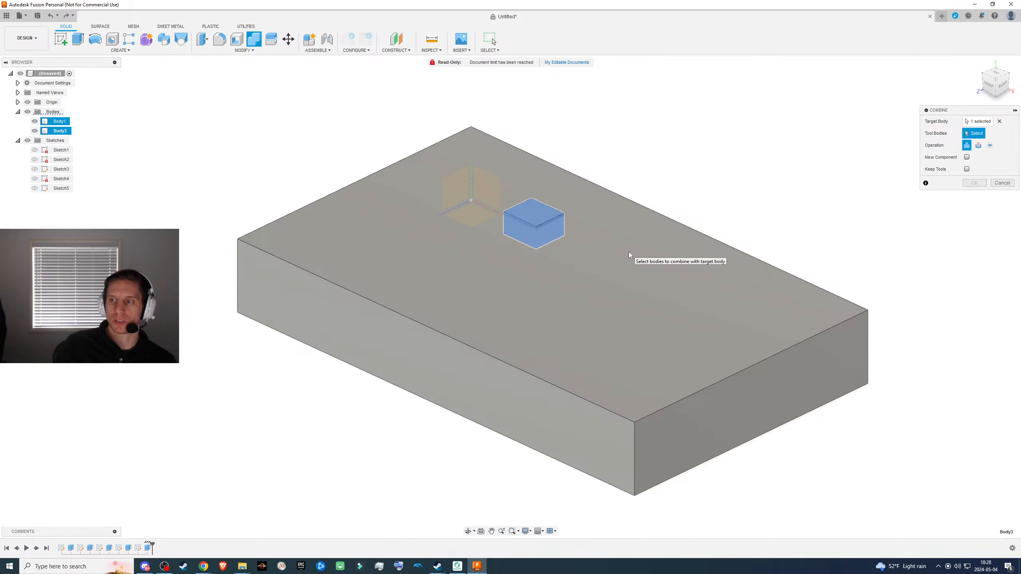
pyautogui.click(639, 258)
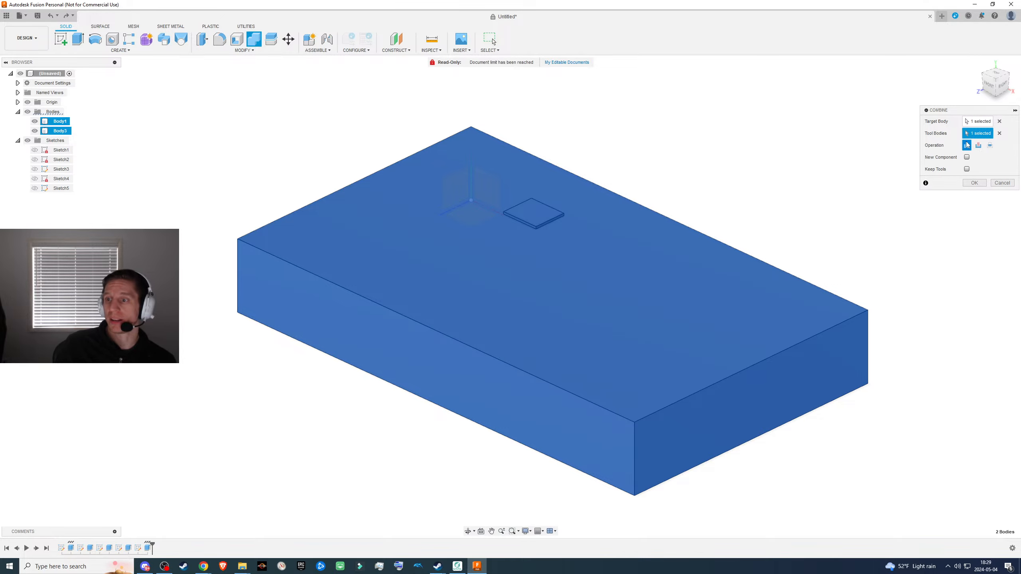
pyautogui.click(974, 183)
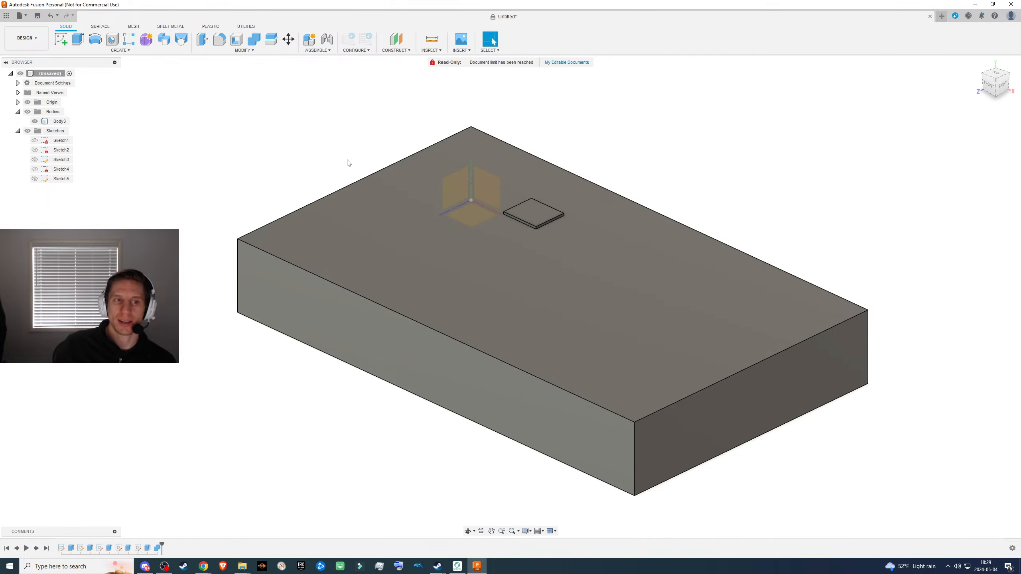
pyautogui.hotkey('ctrl', 'z')
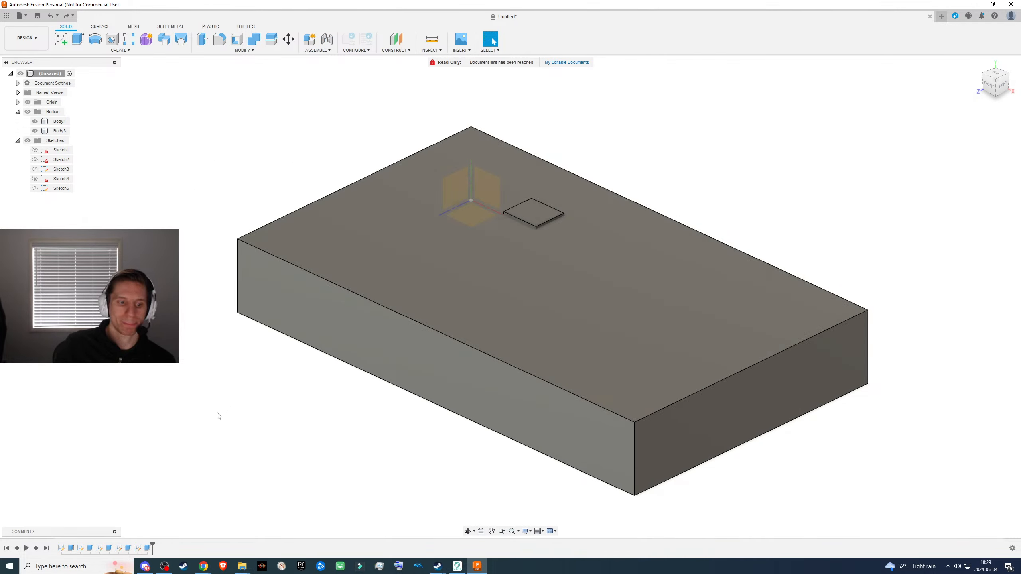
pyautogui.click(254, 39)
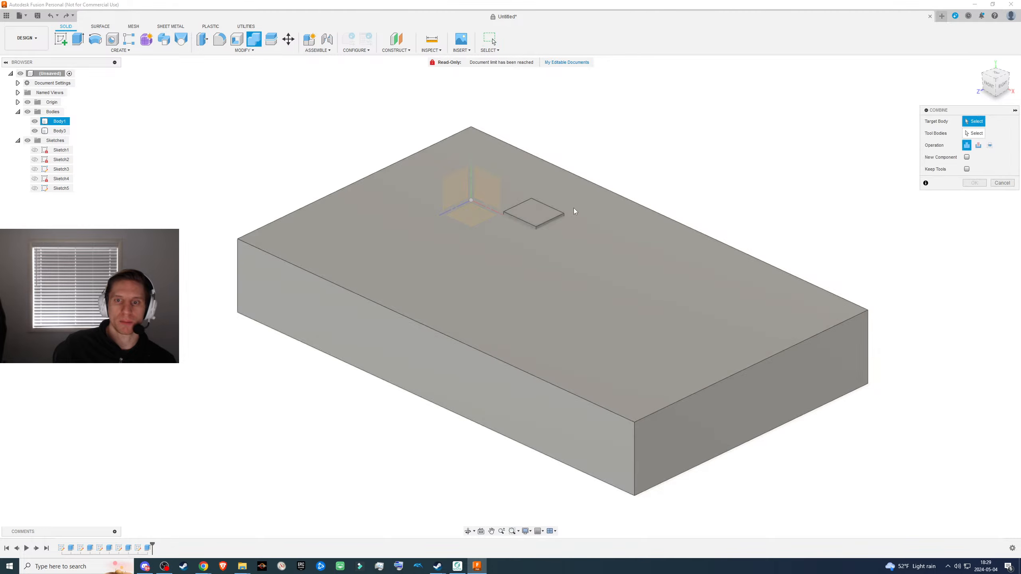
pyautogui.click(1002, 183)
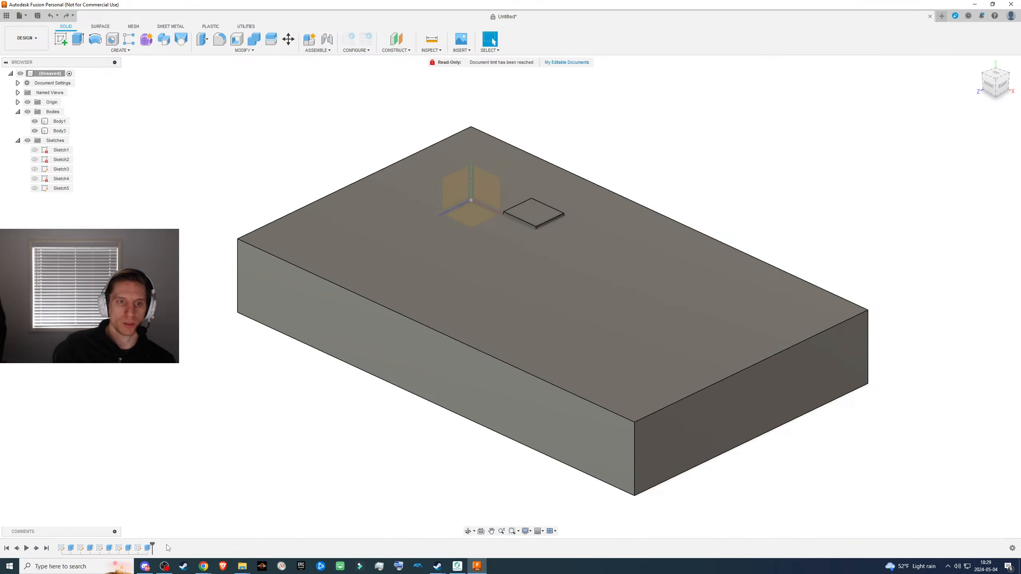
# - Combine with a Cut operation, using the small block as target and the hollow box as tool body, and inspect the result
pyautogui.click(253, 39)
pyautogui.click(532, 213)
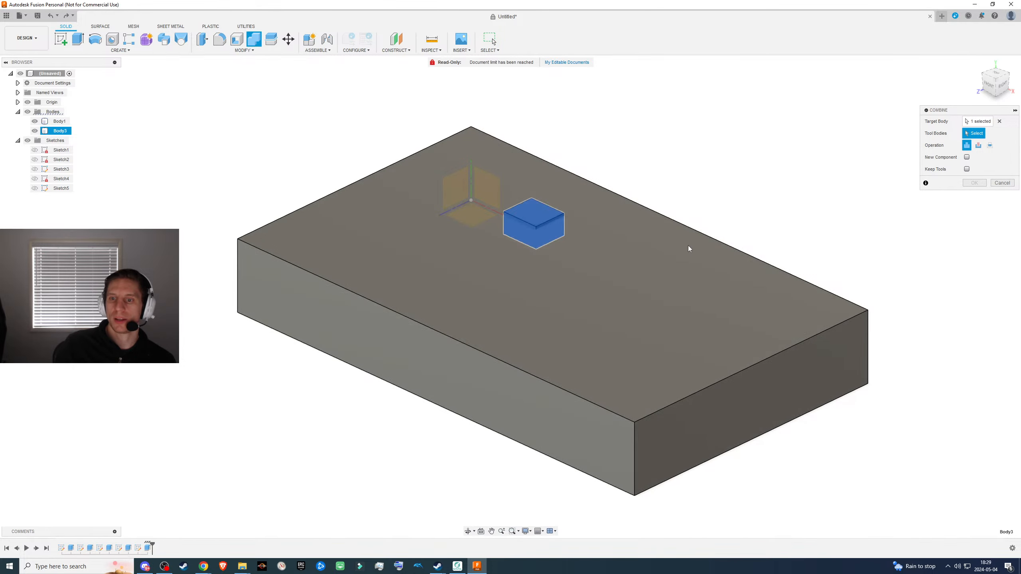
pyautogui.click(689, 246)
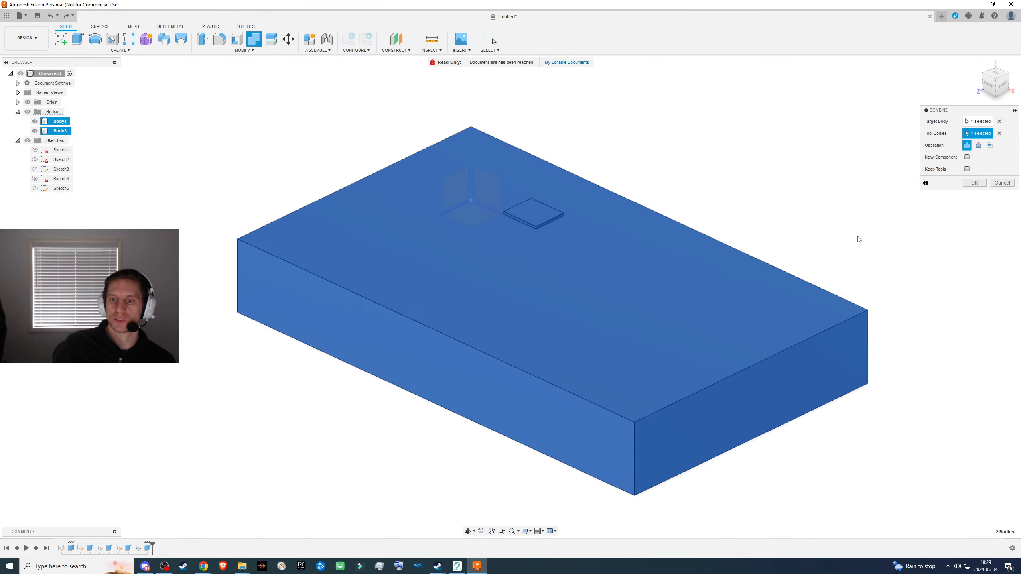
pyautogui.click(978, 146)
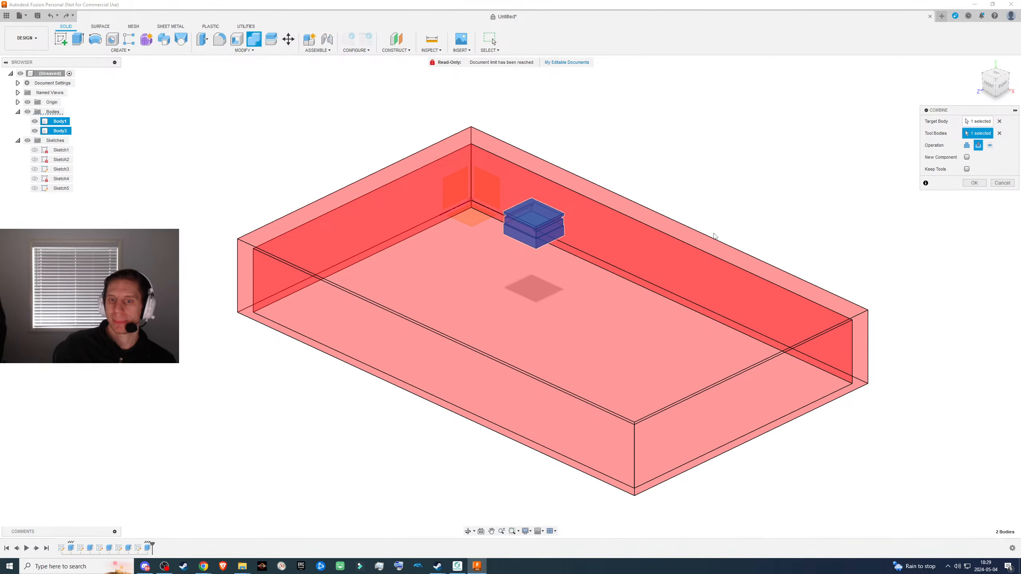
pyautogui.keyDown('shift'); pyautogui.moveTo(713, 234); pyautogui.dragTo(693, 235, button='middle'); pyautogui.keyUp('shift')
pyautogui.scroll(8, 599, 237)
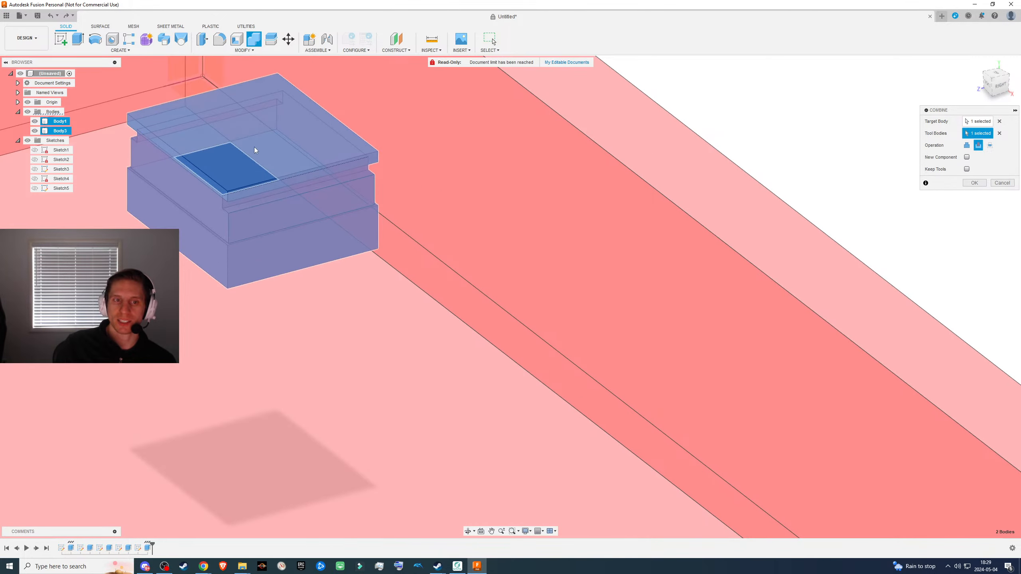
pyautogui.scroll(-10, 408, 172)
pyautogui.keyDown('shift'); pyautogui.moveTo(438, 314); pyautogui.dragTo(493, 290, button='middle'); pyautogui.keyUp('shift')
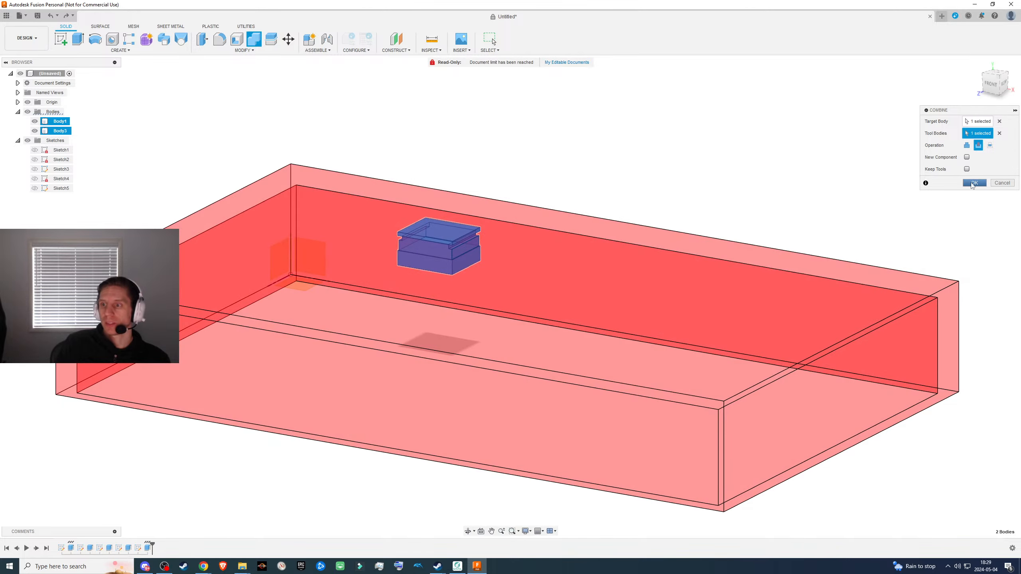
pyautogui.click(973, 184)
pyautogui.scroll(-2, 498, 329)
pyautogui.scroll(5, 483, 310)
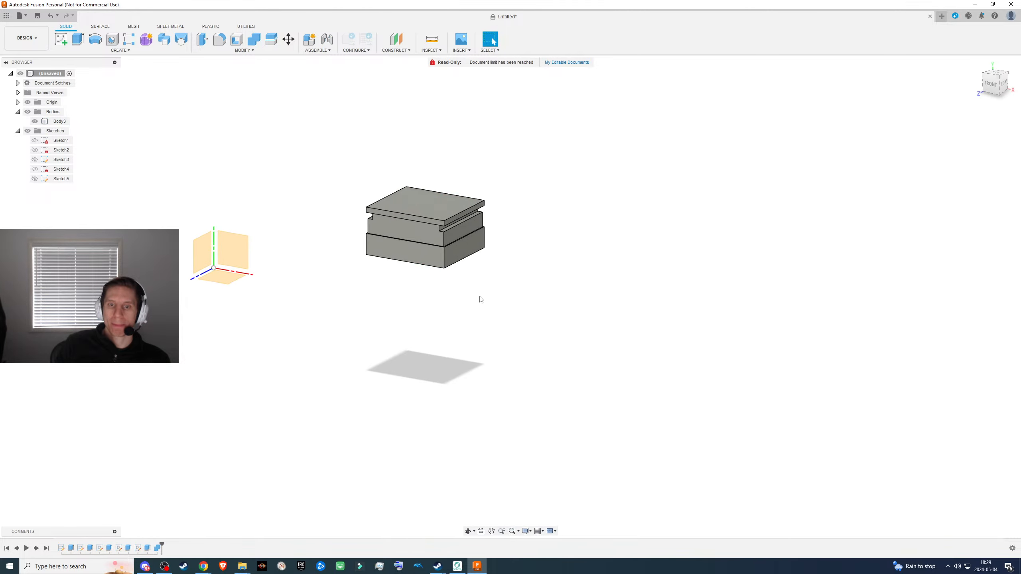
pyautogui.keyDown('shift'); pyautogui.moveTo(481, 300); pyautogui.dragTo(435, 277, button='middle'); pyautogui.keyUp('shift')
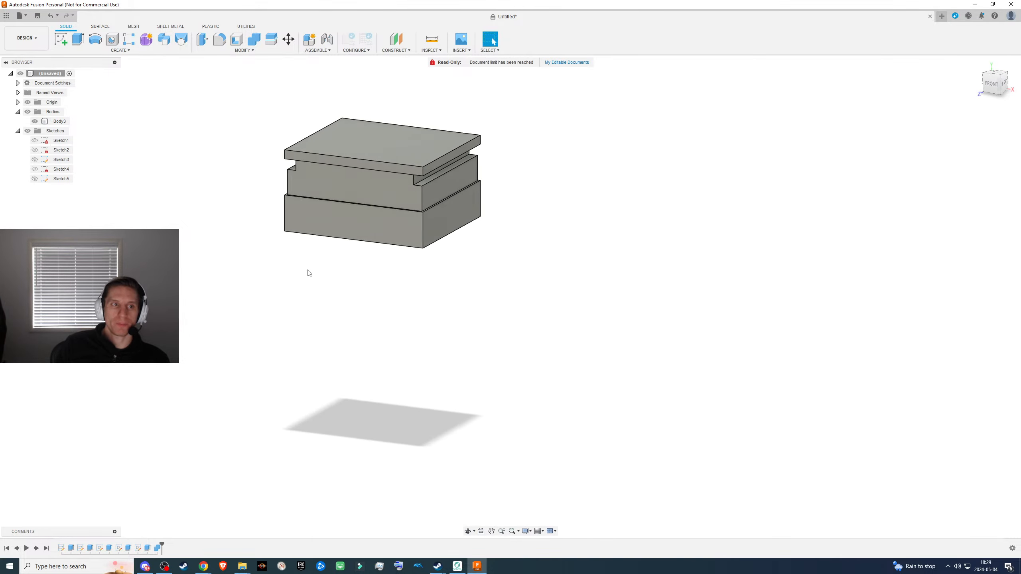
# - Change the Combine feature's operation to Intersect and inspect the resulting body from below
pyautogui.rightClick(157, 547)
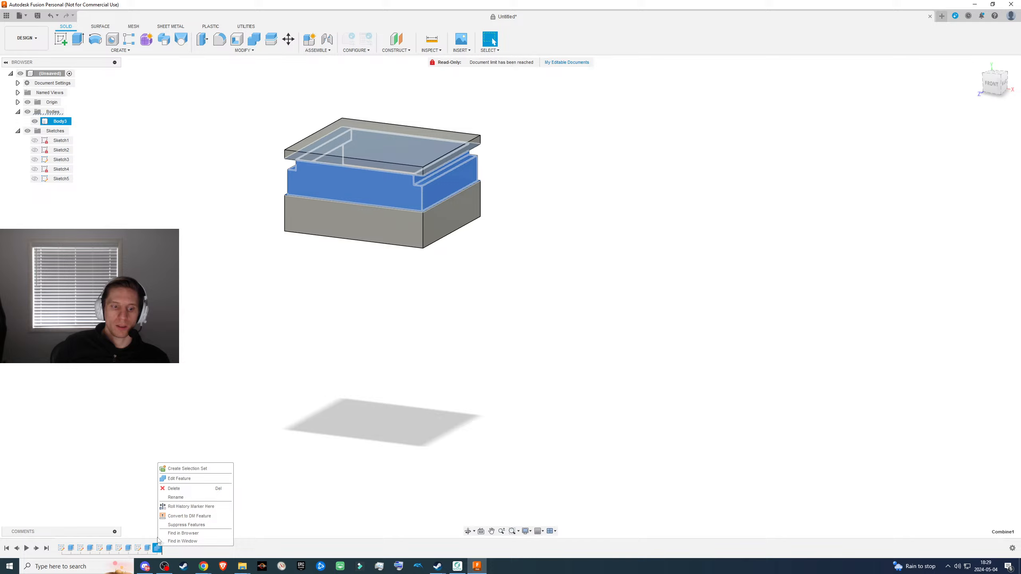
pyautogui.click(176, 483)
pyautogui.scroll(-3, 816, 276)
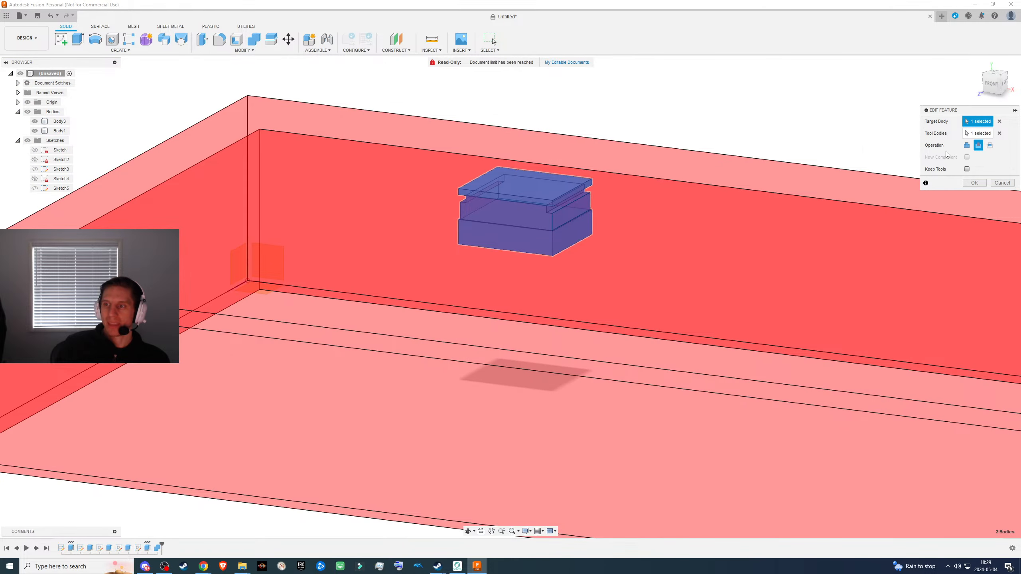
pyautogui.click(989, 145)
pyautogui.scroll(-3, 572, 325)
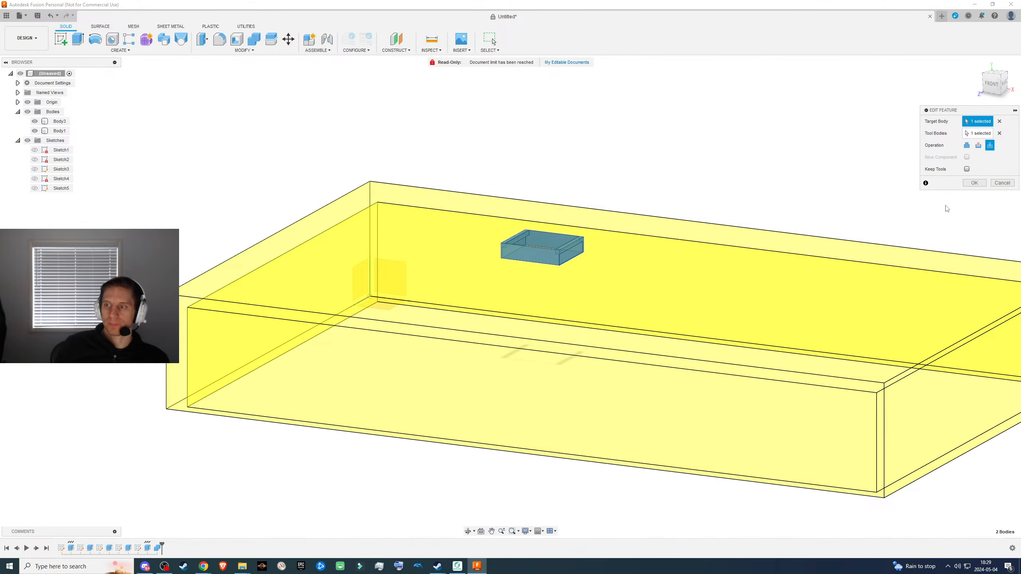
pyautogui.click(973, 183)
pyautogui.keyDown('shift'); pyautogui.moveTo(637, 346); pyautogui.dragTo(546, 316, button='middle'); pyautogui.keyUp('shift')
pyautogui.scroll(-2, 526, 335)
pyautogui.scroll(5, 523, 337)
pyautogui.moveTo(508, 348); pyautogui.dragTo(637, 146, button='middle')
# - Switch to the browser and compare the intersected frame's underside with the Imgur reference drawing of the switch cutout
pyautogui.hotkey('alt', 'Tab')
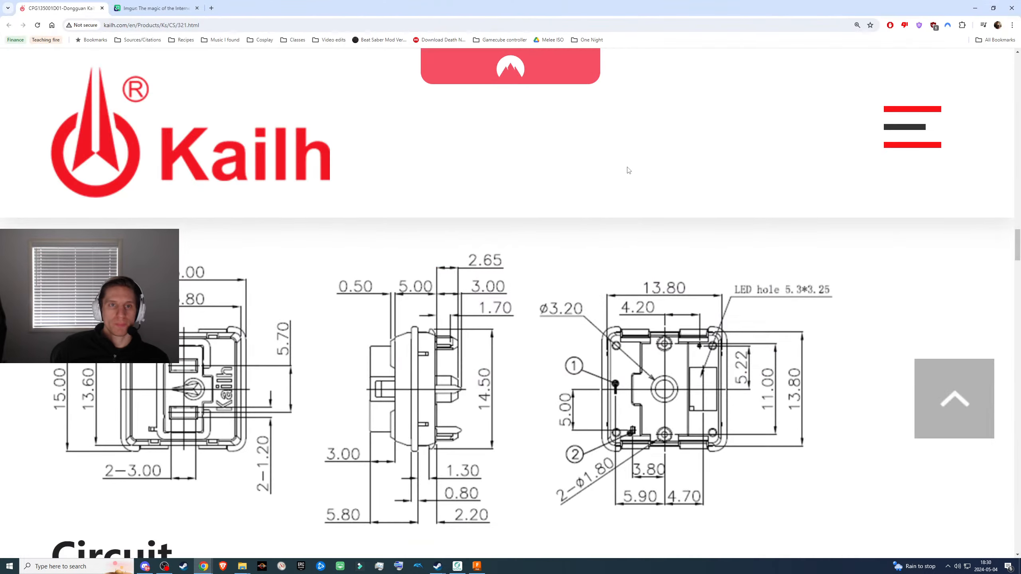
pyautogui.hotkey('ctrl', 'Tab')
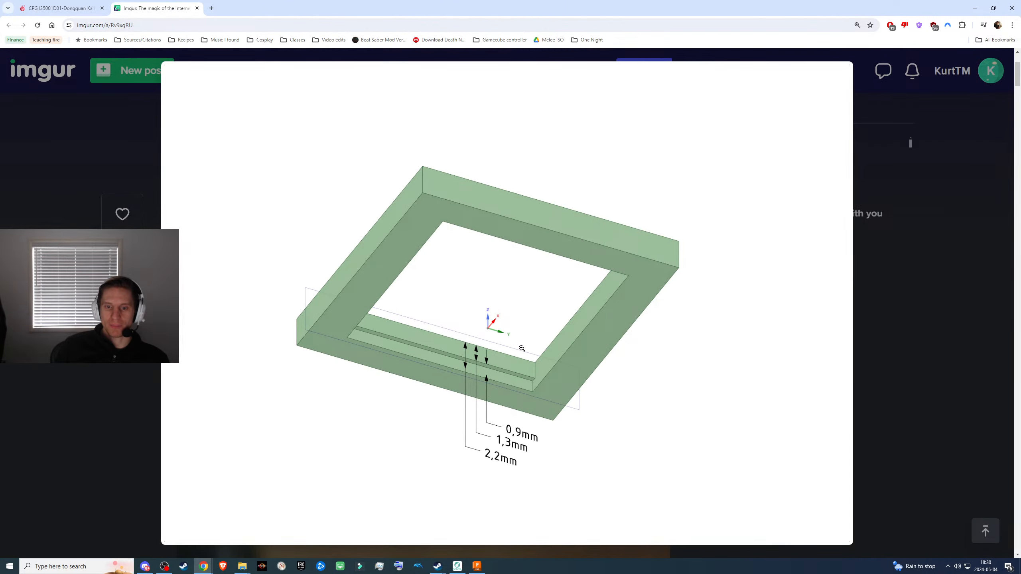
pyautogui.hotkey('alt', 'Tab')
pyautogui.keyDown('shift'); pyautogui.moveTo(519, 313); pyautogui.dragTo(513, 289, button='middle'); pyautogui.keyUp('shift')
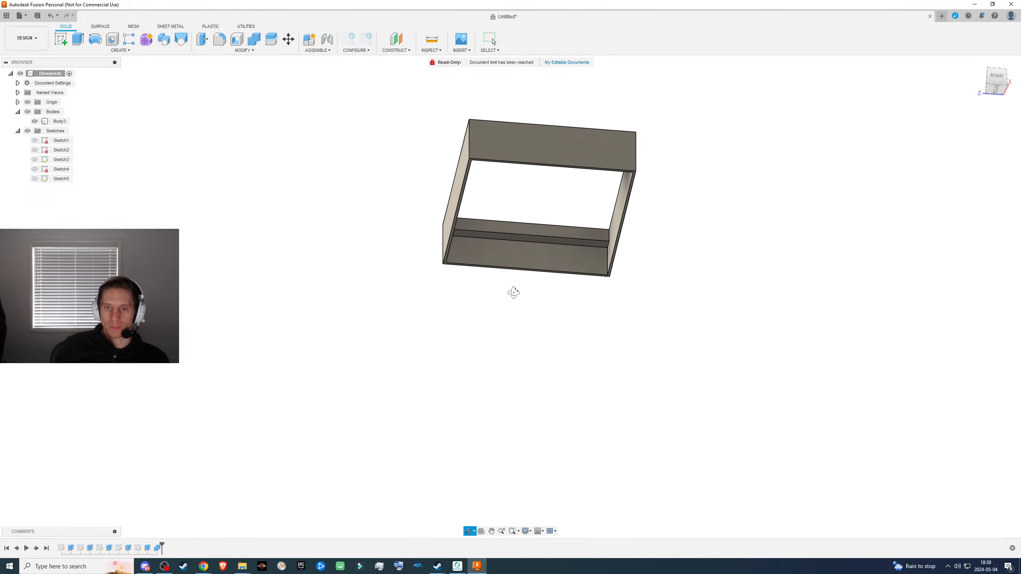
pyautogui.hotkey('alt', 'Tab')
pyautogui.hotkey('alt', 'Tab')
pyautogui.hotkey('alt', 'Tab')
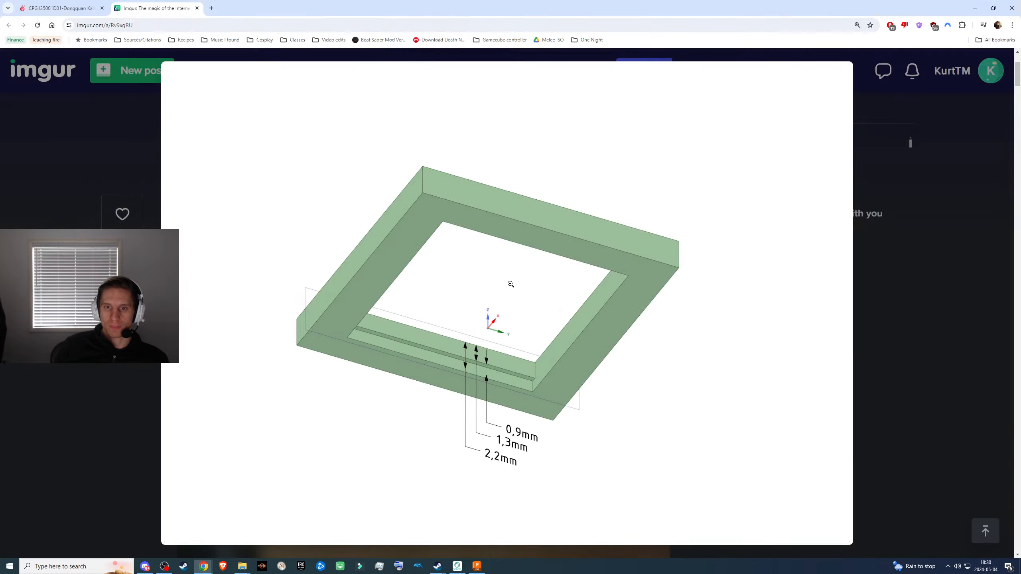
pyautogui.hotkey('alt', 'Tab')
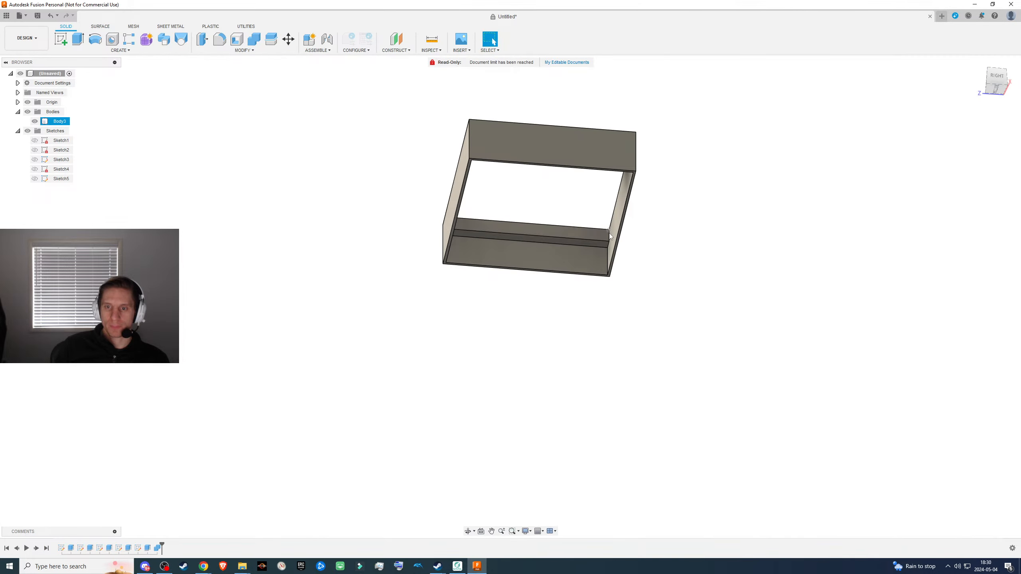
# - Measure the heights of the frame's inner lip and the wall section beneath it, comparing them with the reference drawing
pyautogui.scroll(5, 607, 234)
pyautogui.click(609, 218)
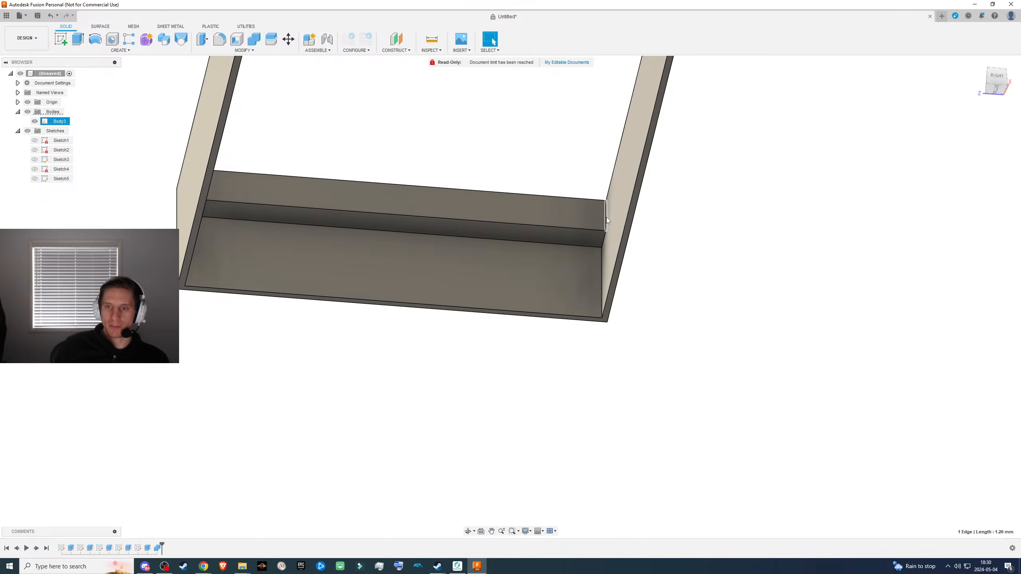
pyautogui.hotkey('alt', 'Tab')
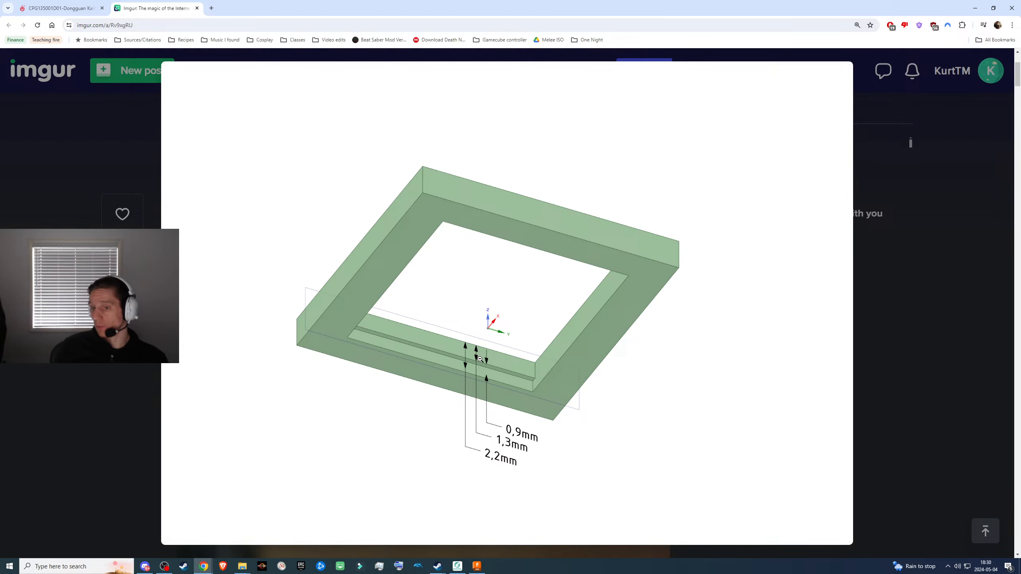
pyautogui.hotkey('alt', 'Tab')
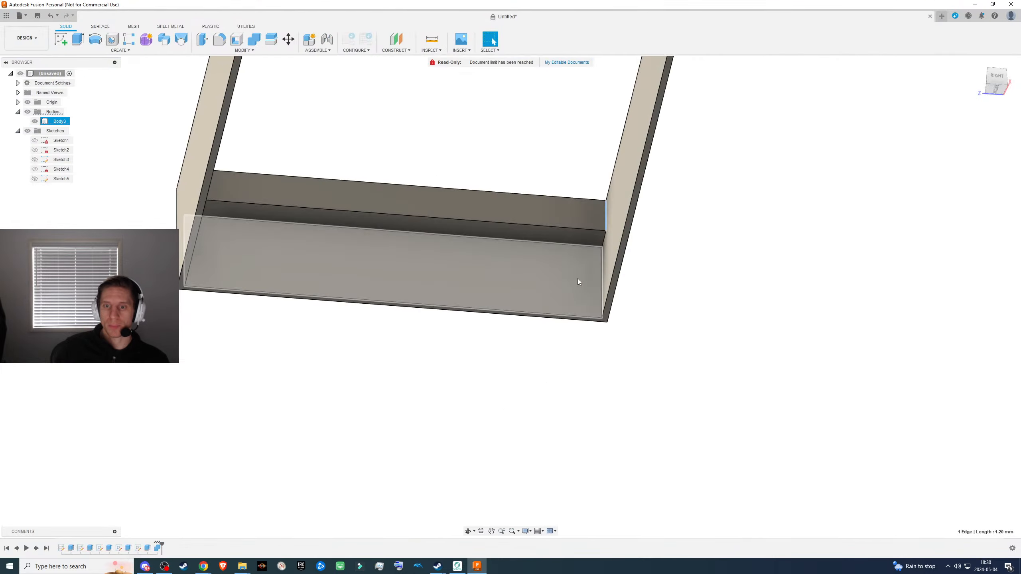
pyautogui.click(599, 270)
pyautogui.click(602, 272)
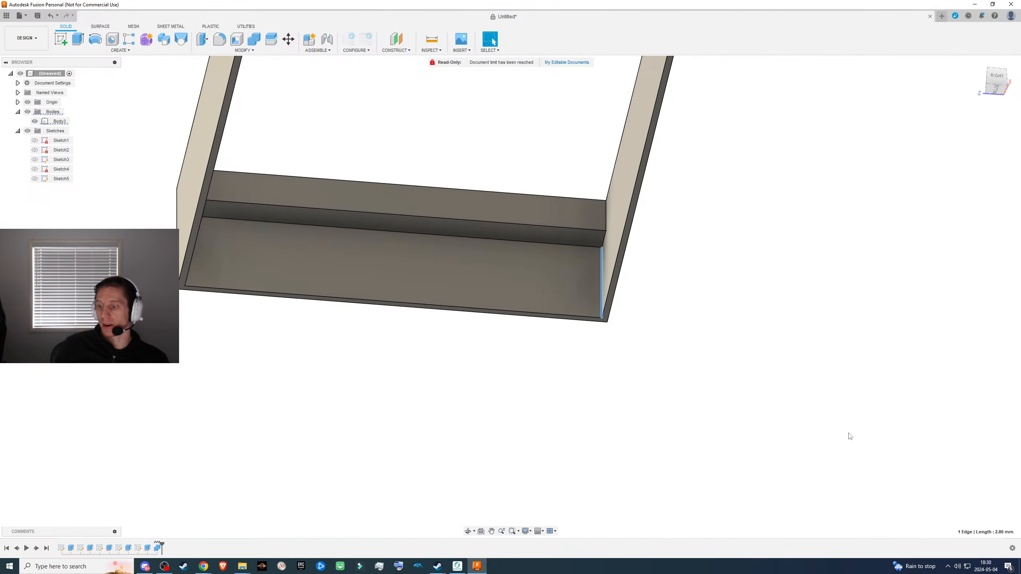
pyautogui.scroll(-3, 739, 435)
pyautogui.hotkey('alt', 'Tab')
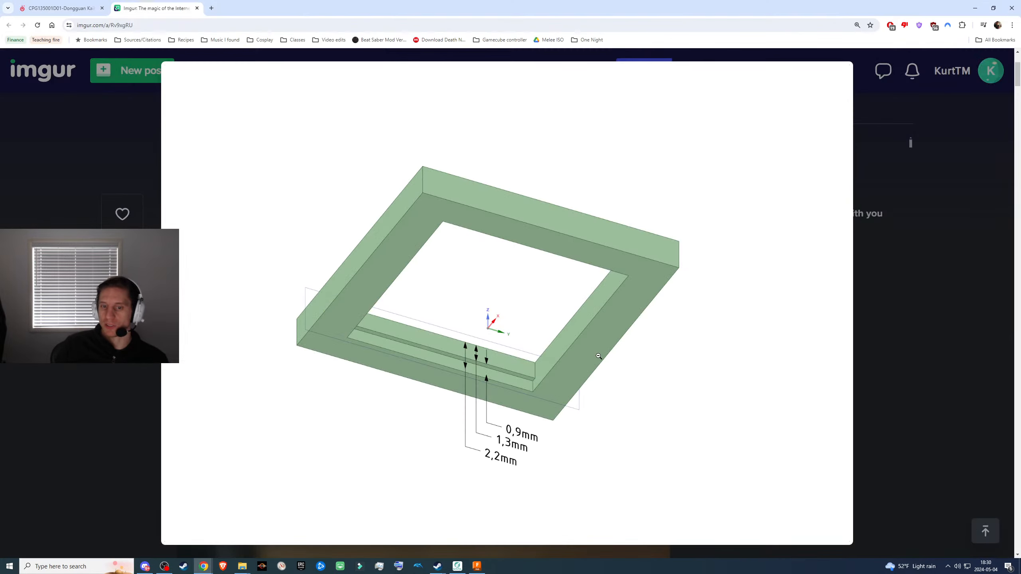
pyautogui.hotkey('alt', 'Tab')
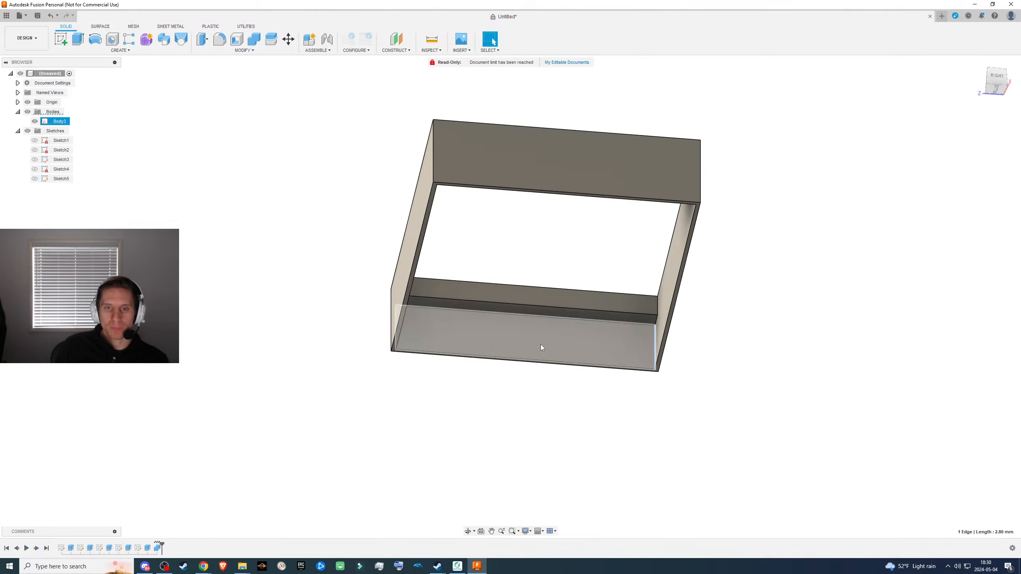
pyautogui.keyDown('shift'); pyautogui.moveTo(500, 322); pyautogui.dragTo(515, 394, button='middle'); pyautogui.keyUp('shift')
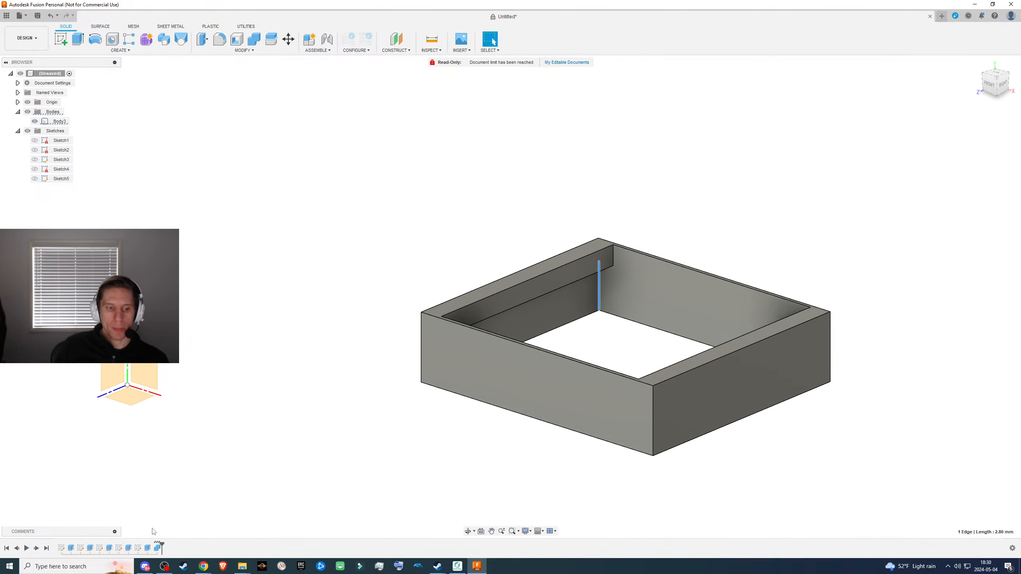
# - Set the Combine feature's operation back to Cut and select the resulting switch-shaped body
pyautogui.rightClick(156, 548)
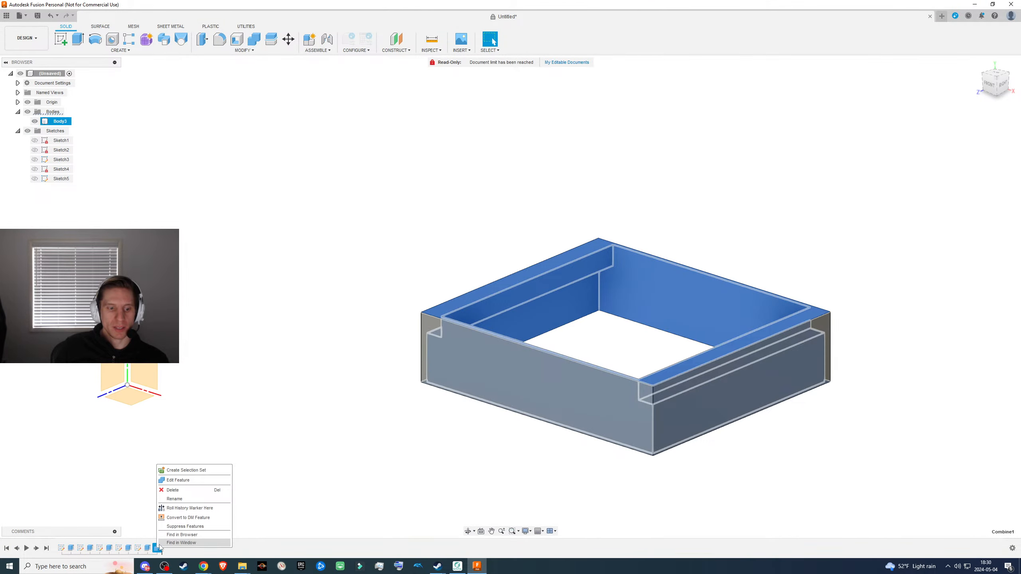
pyautogui.click(181, 482)
pyautogui.scroll(-2, 582, 298)
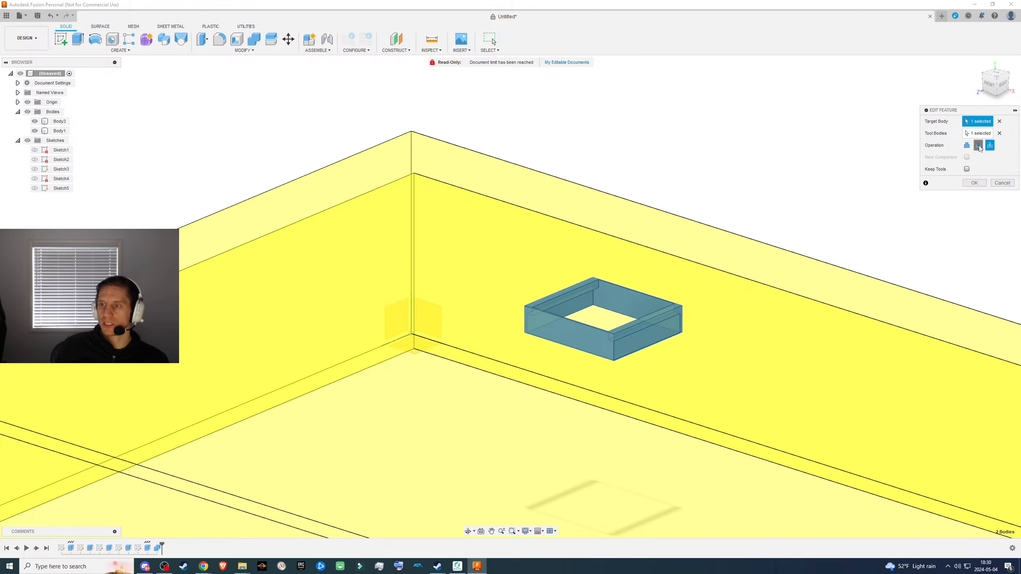
pyautogui.click(978, 145)
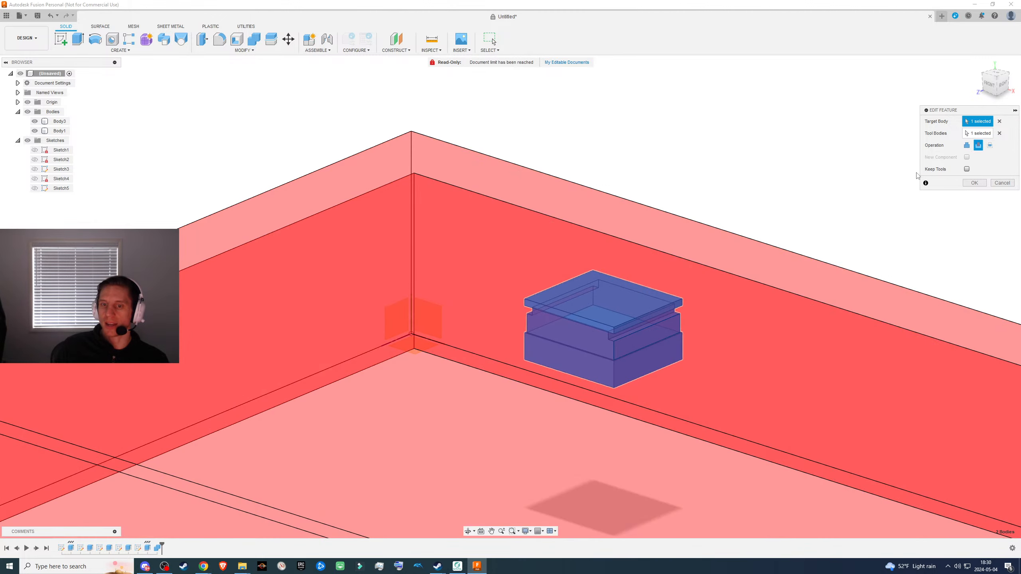
pyautogui.click(974, 183)
pyautogui.keyDown('shift'); pyautogui.moveTo(565, 334); pyautogui.dragTo(385, 301, button='middle'); pyautogui.keyUp('shift')
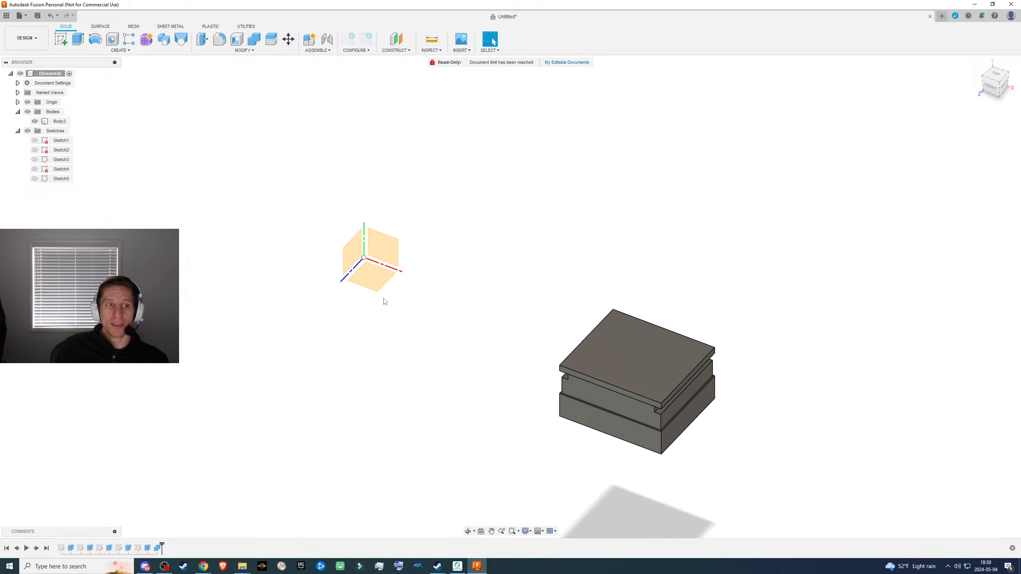
pyautogui.click(55, 121)
pyautogui.scroll(-2, 254, 318)
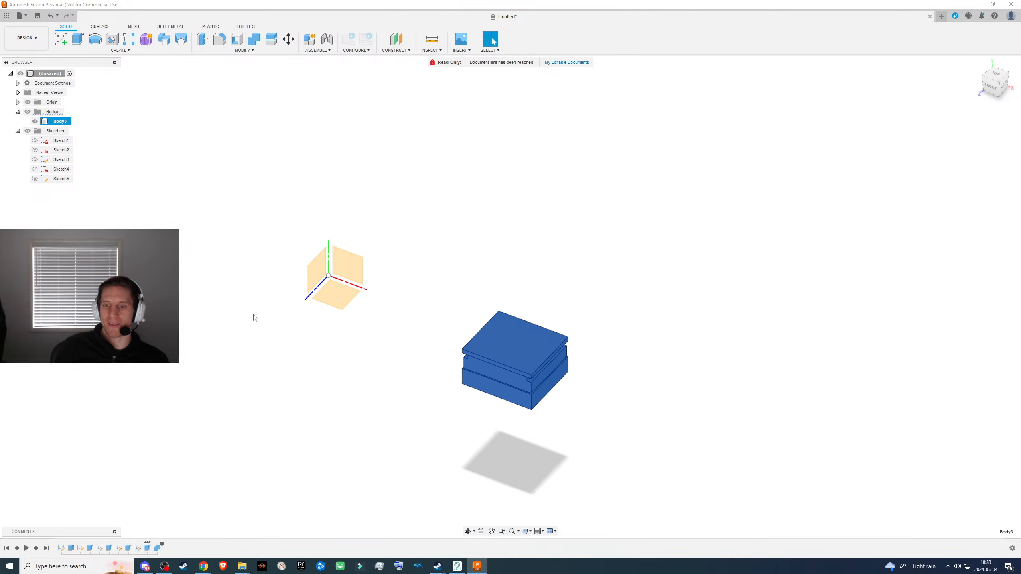
# - Edit the Combine cut to enable Keep Tools, so the hollow box is retained alongside the switch-shaped body
pyautogui.rightClick(157, 550)
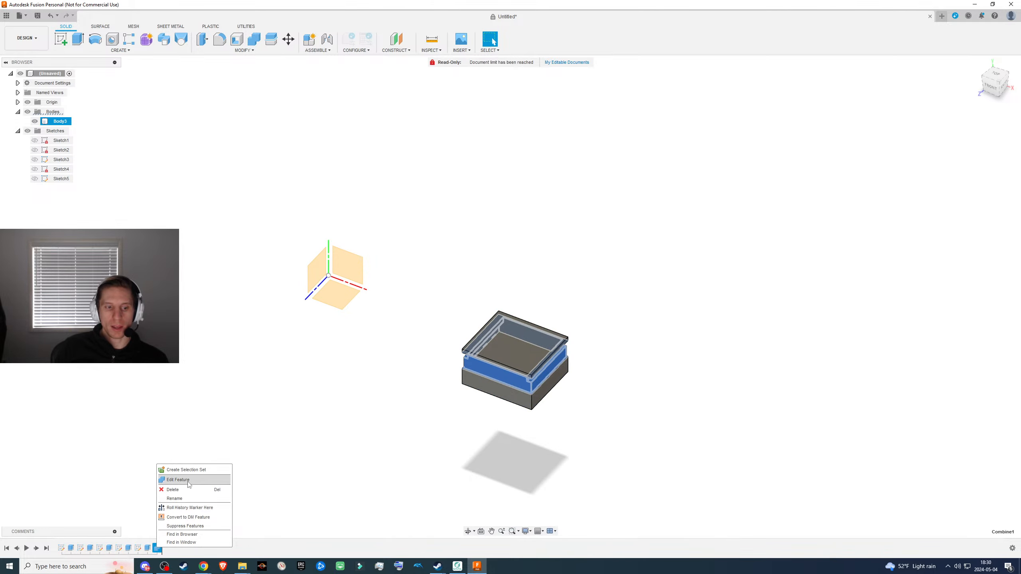
pyautogui.click(189, 482)
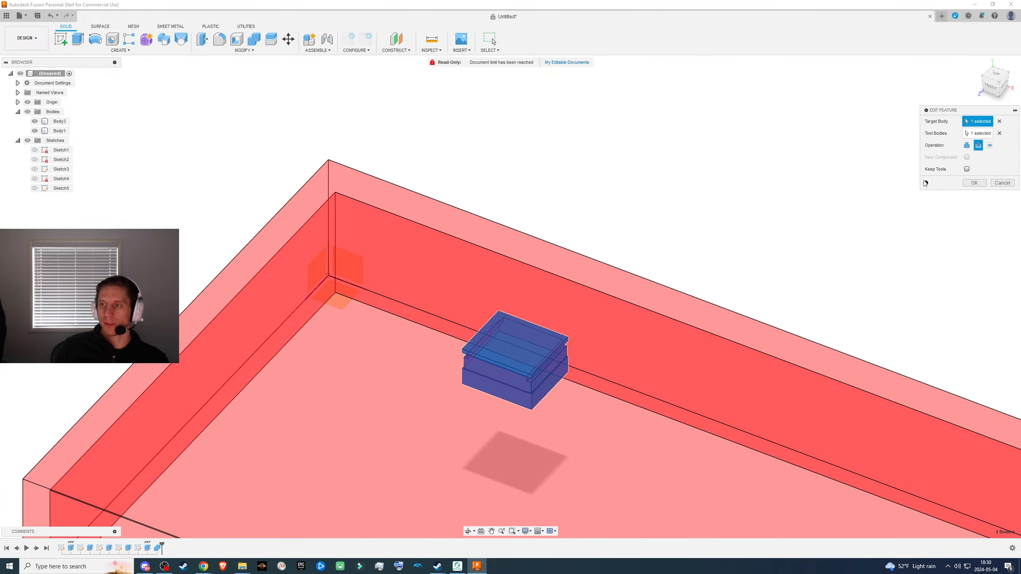
pyautogui.click(973, 183)
pyautogui.click(381, 300)
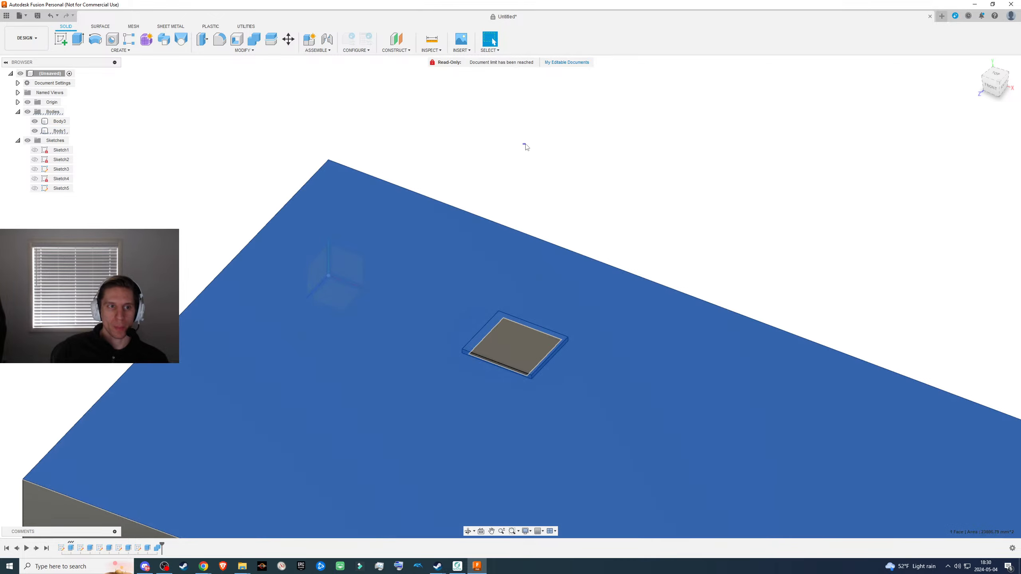
pyautogui.click(525, 145)
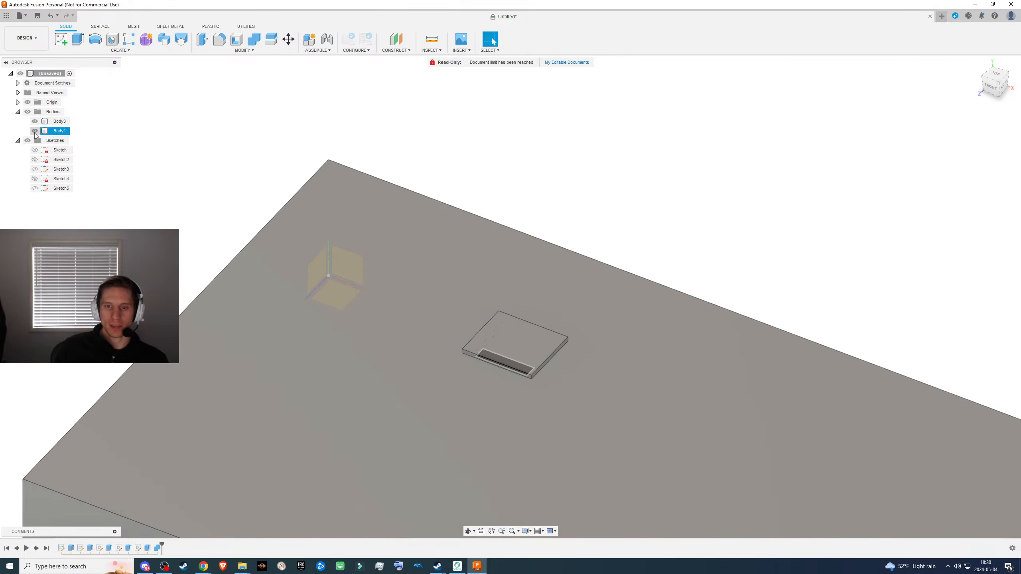
# - Toggle the visibility of the box and the switch-shaped body, leaving both shown, and examine the cutout from above
pyautogui.click(34, 131)
pyautogui.click(35, 131)
pyautogui.click(35, 122)
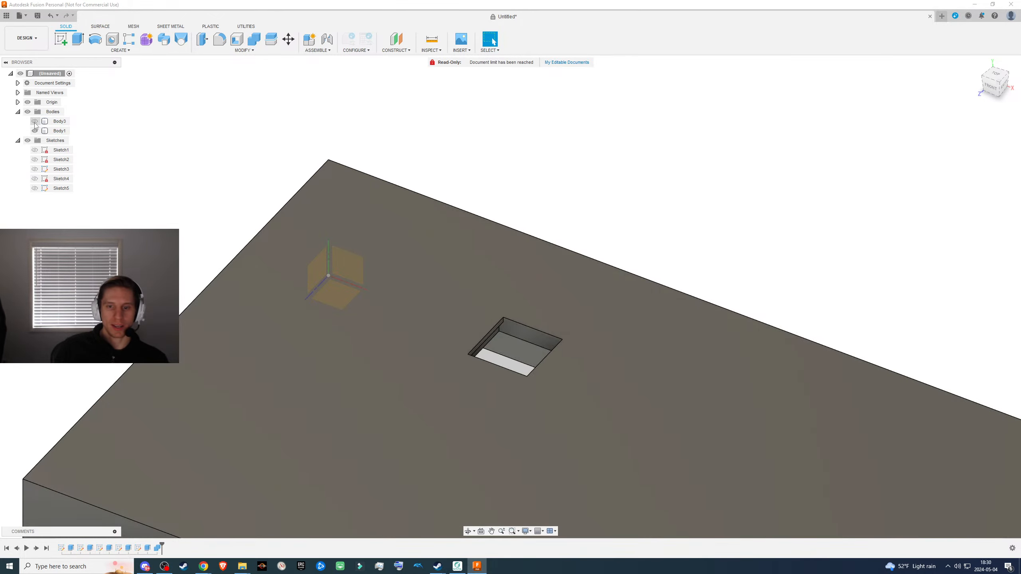
pyautogui.click(34, 122)
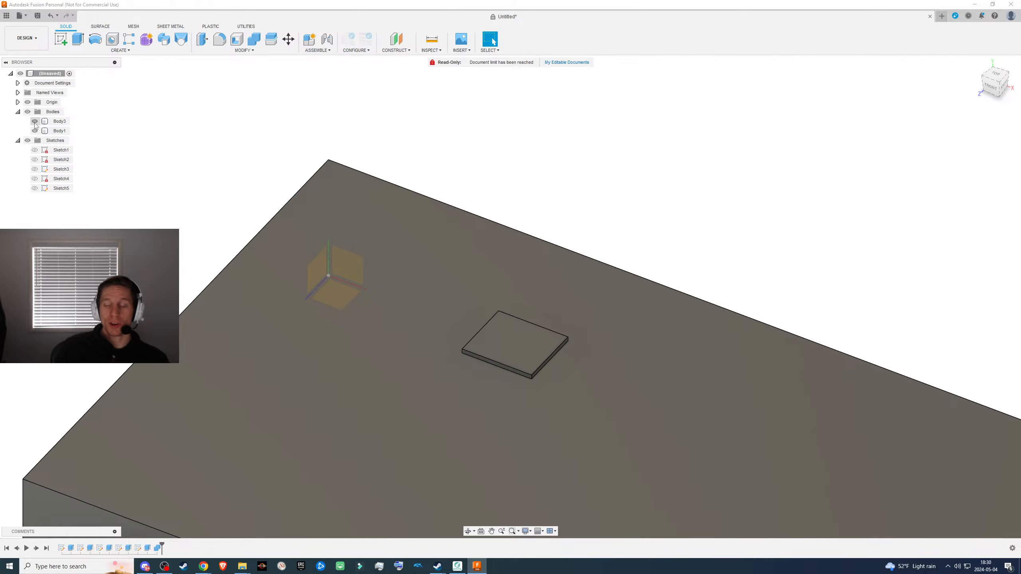
pyautogui.click(56, 131)
pyautogui.keyDown('shift'); pyautogui.moveTo(358, 270); pyautogui.dragTo(423, 325, button='middle'); pyautogui.keyUp('shift')
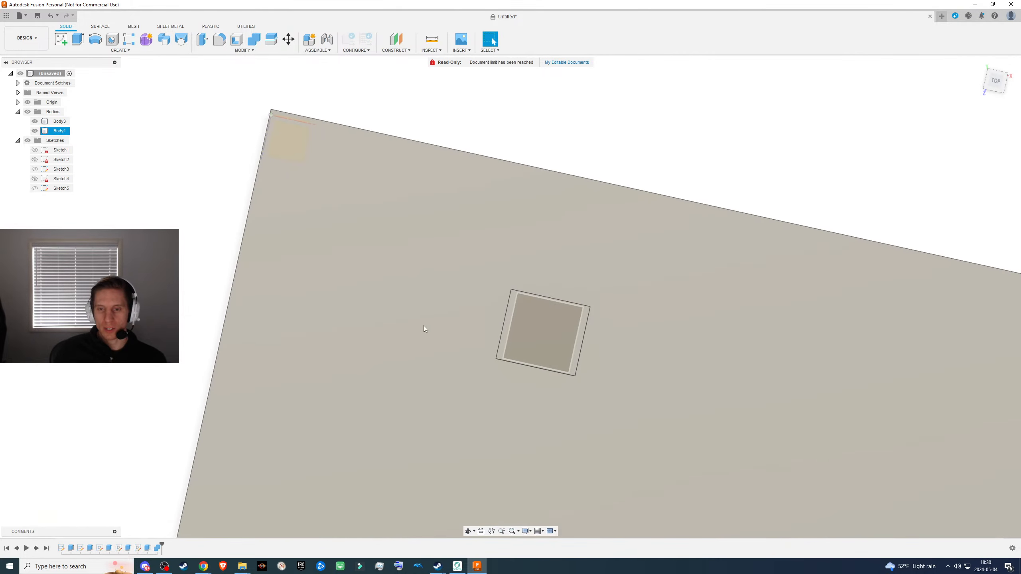
pyautogui.scroll(-3, 424, 326)
pyautogui.moveTo(477, 277)
pyautogui.mouseDown(button='middle')
pyautogui.moveTo(423, 226)
pyautogui.moveTo(335, 181)
pyautogui.mouseUp(button='middle')
pyautogui.click(122, 122)
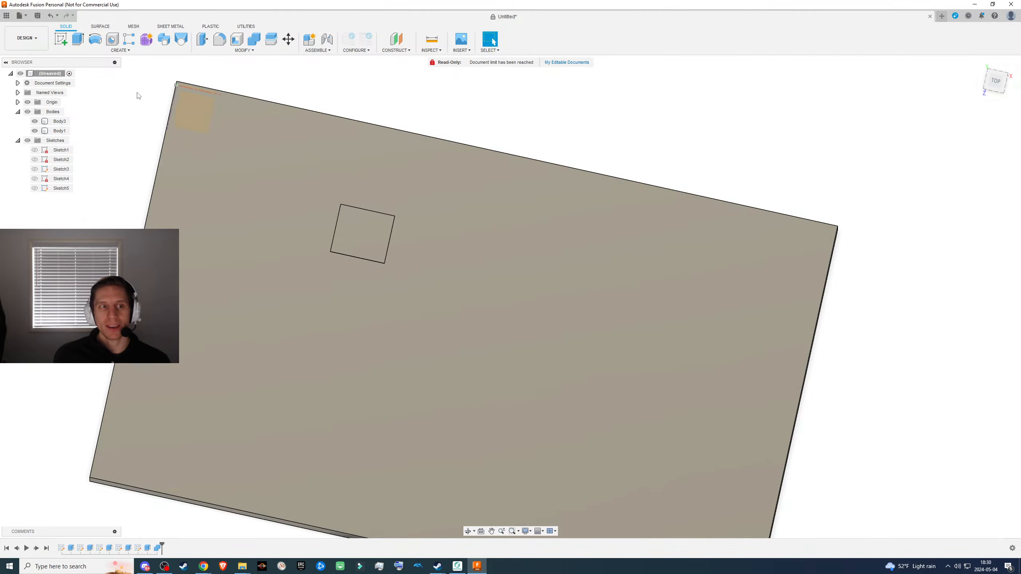
# - Duplicate the switch-shaped body and move the copy about -19.6 mm in X and -6.2 mm in Z
pyautogui.click(67, 123)
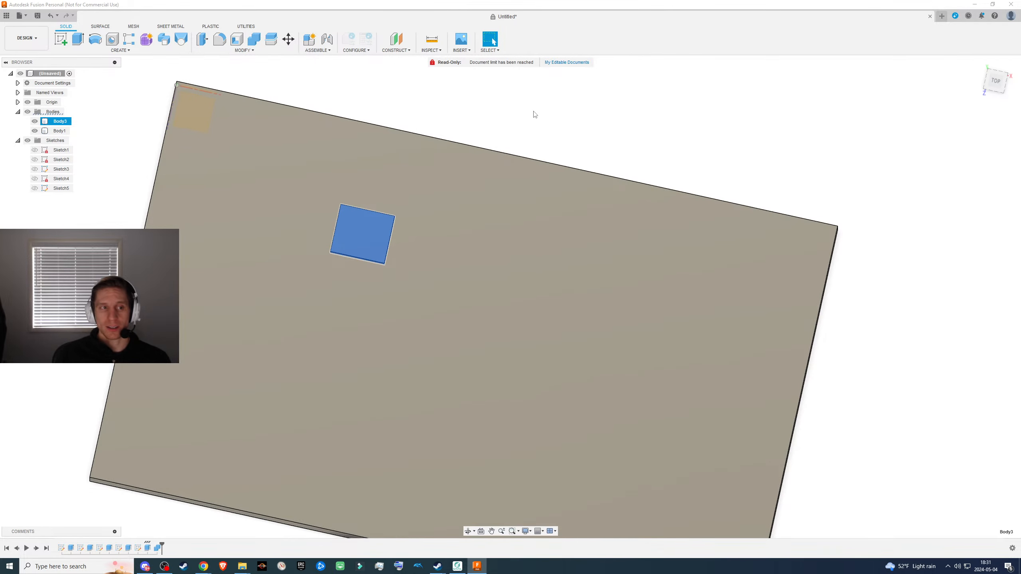
pyautogui.hotkey('ctrl', 'v')
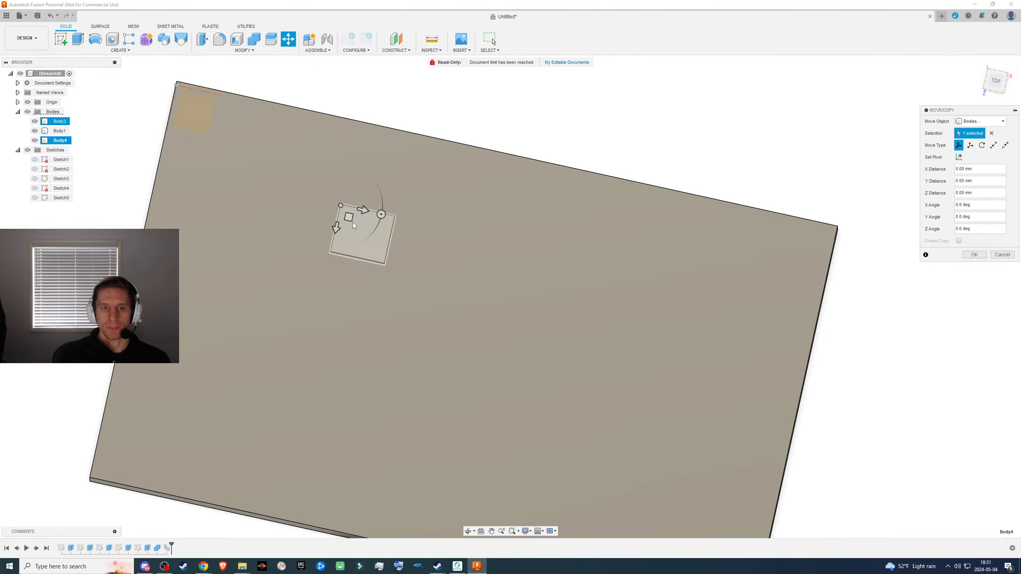
pyautogui.moveTo(343, 216); pyautogui.dragTo(287, 183)
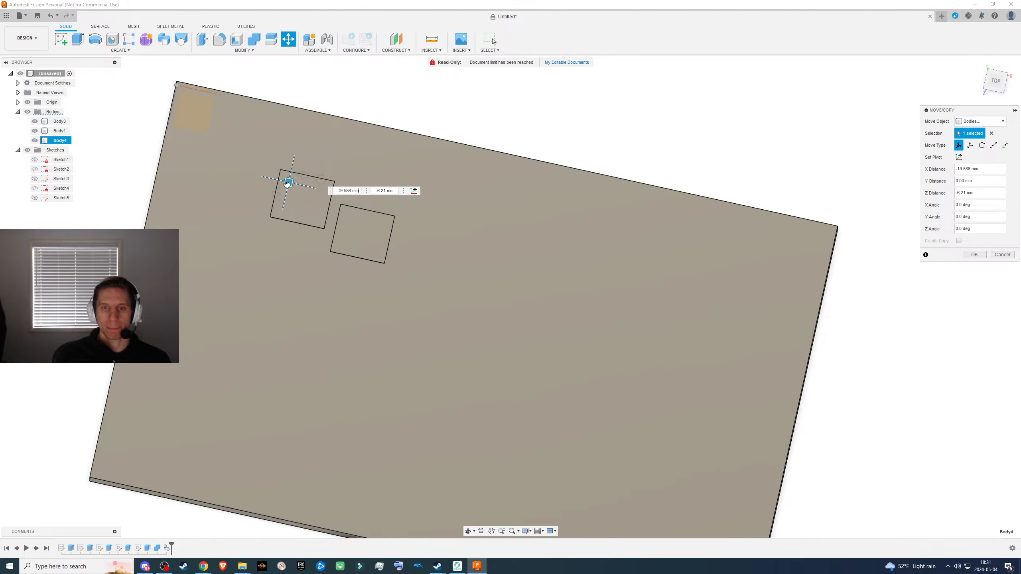
pyautogui.click(978, 254)
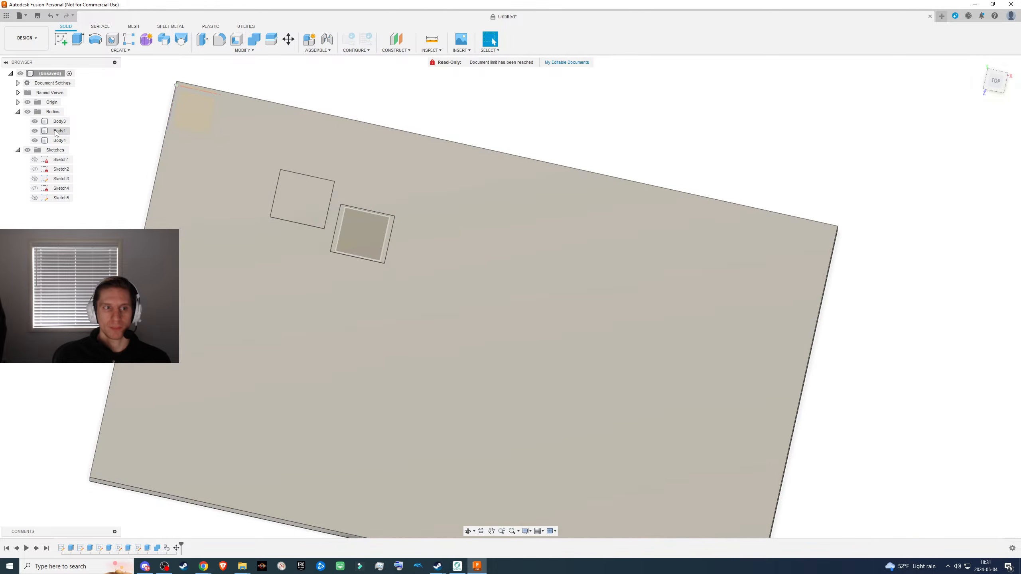
# - Toggle the visibility of the box and the copied switch body to identify each body, leaving them all shown
pyautogui.click(34, 131)
pyautogui.click(34, 141)
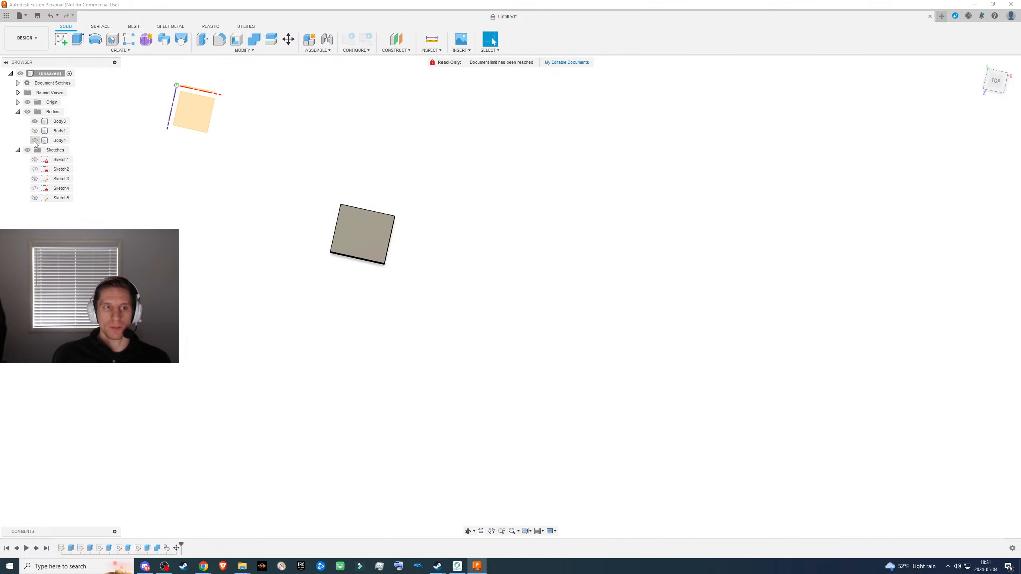
pyautogui.click(34, 140)
pyautogui.click(35, 131)
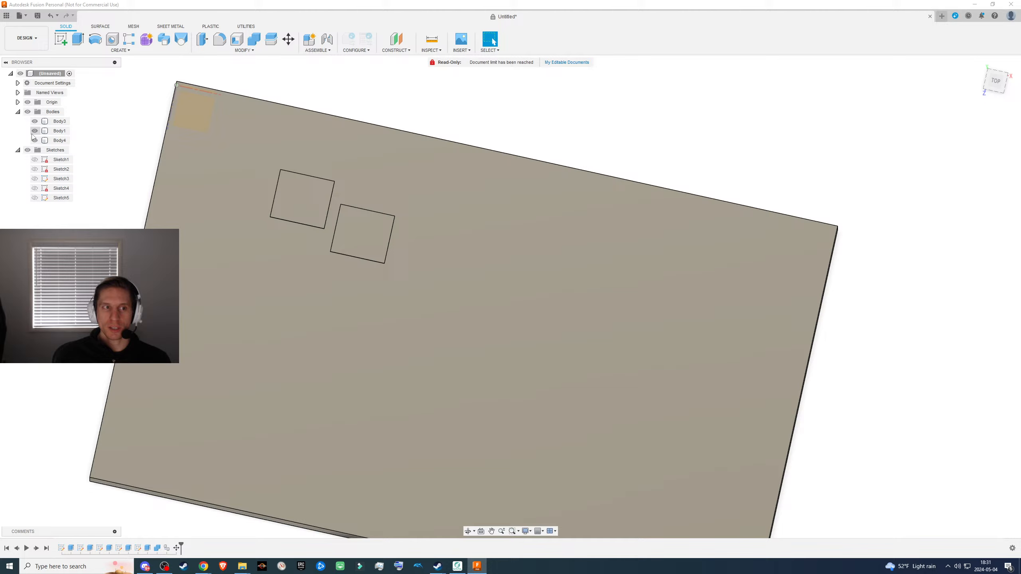
pyautogui.click(35, 131)
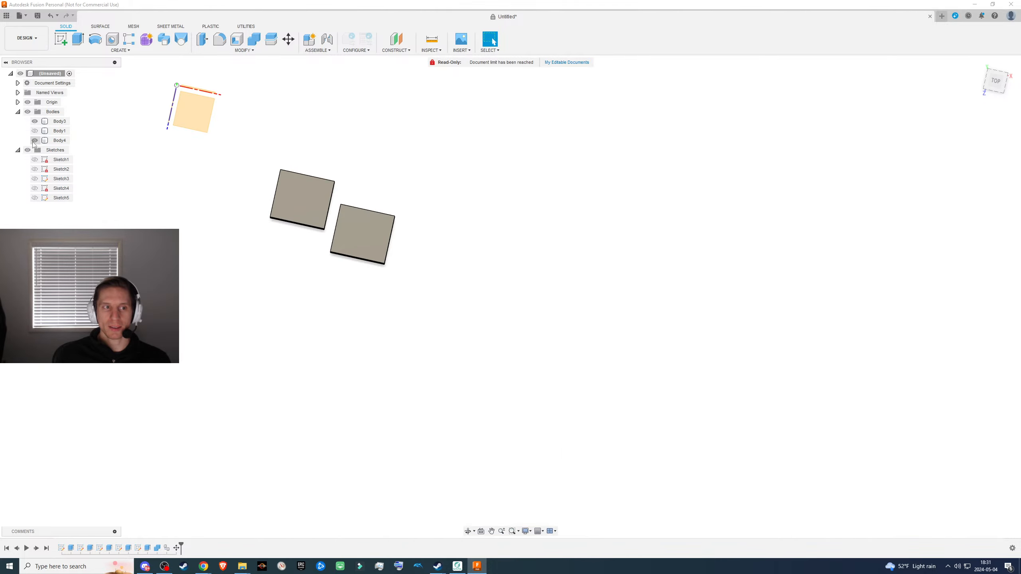
pyautogui.click(35, 141)
pyautogui.click(34, 131)
pyautogui.click(35, 140)
# - Rename the large enclosure body as Box
pyautogui.doubleClick(64, 130)
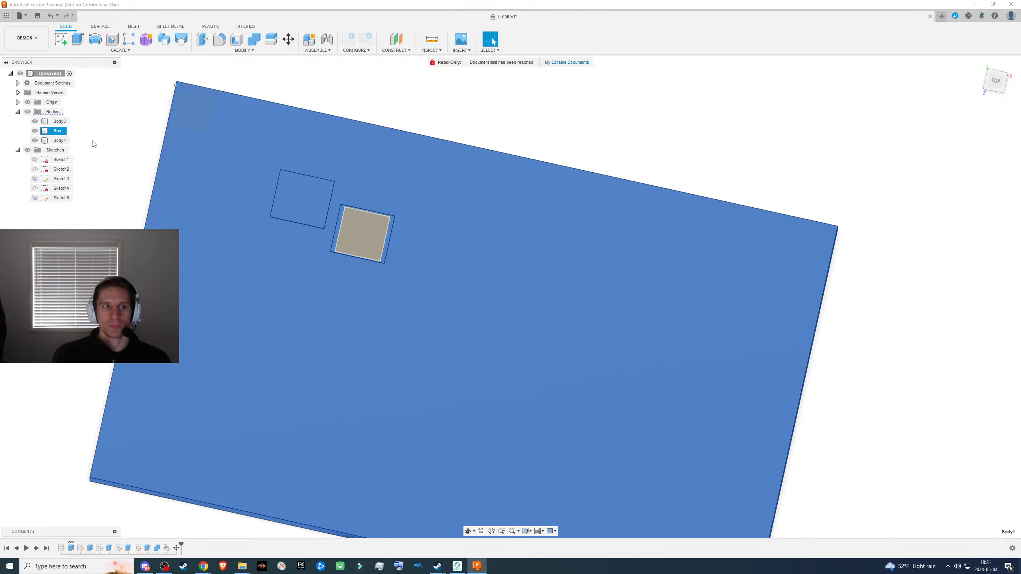
pyautogui.write('Box')
pyautogui.press('Return')
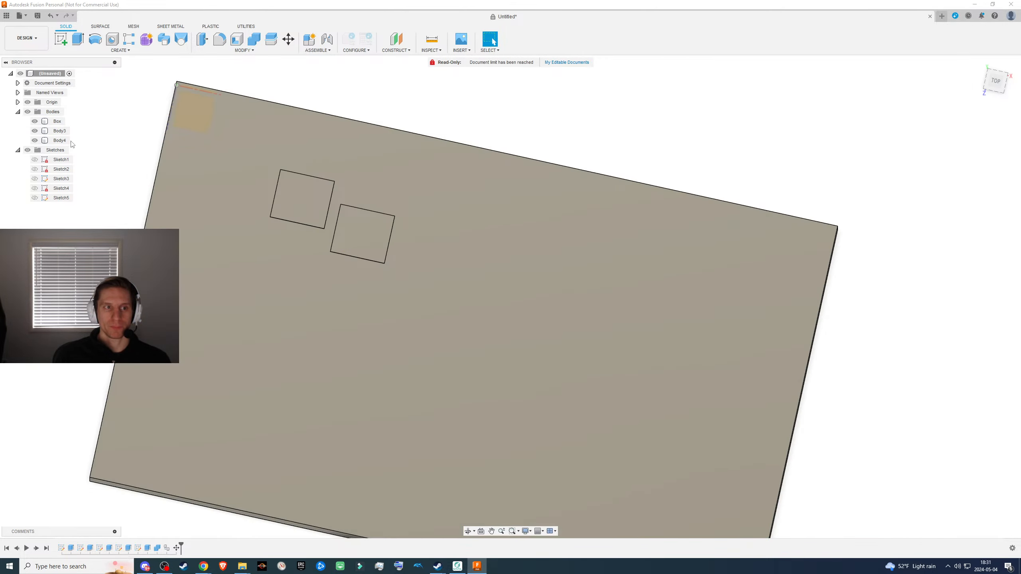
# - Hide the original and copied switch bodies and examine the existing cutout in the box
pyautogui.click(60, 132)
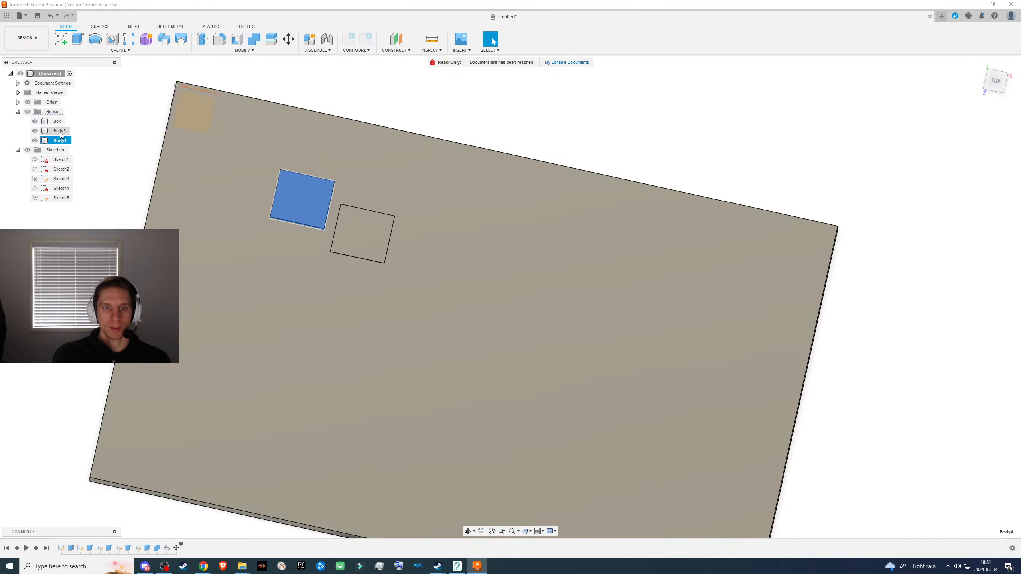
pyautogui.click(60, 141)
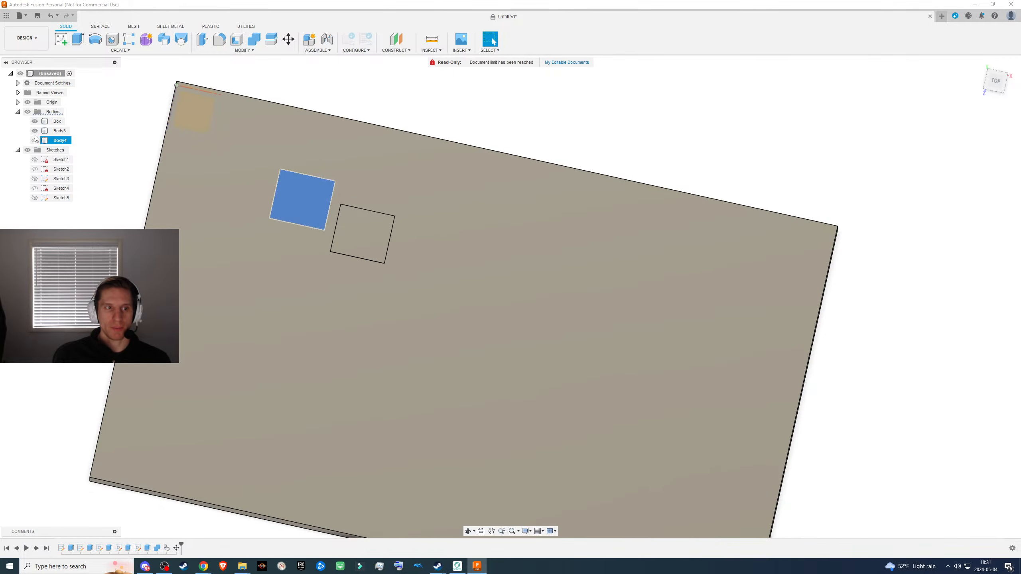
pyautogui.click(36, 131)
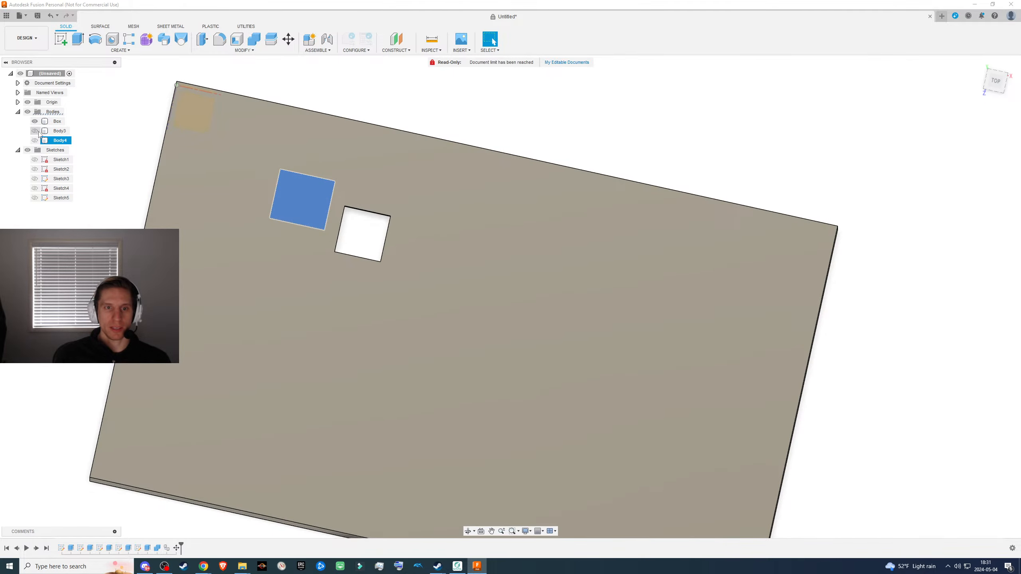
pyautogui.click(134, 153)
pyautogui.moveTo(436, 239)
pyautogui.keyDown('shift'); pyautogui.mouseDown(button='middle')
pyautogui.moveTo(424, 217)
pyautogui.moveTo(427, 226)
pyautogui.mouseUp(button='middle'); pyautogui.keyUp('shift')
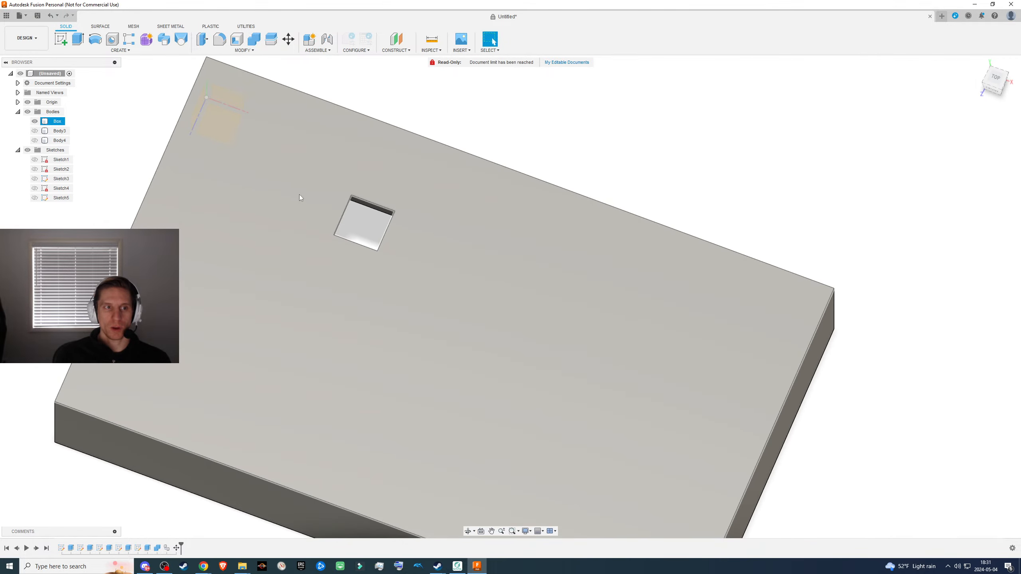
# - Show the copied switch body and cut it from the box with Combine, with Keep Tools enabled
pyautogui.click(35, 141)
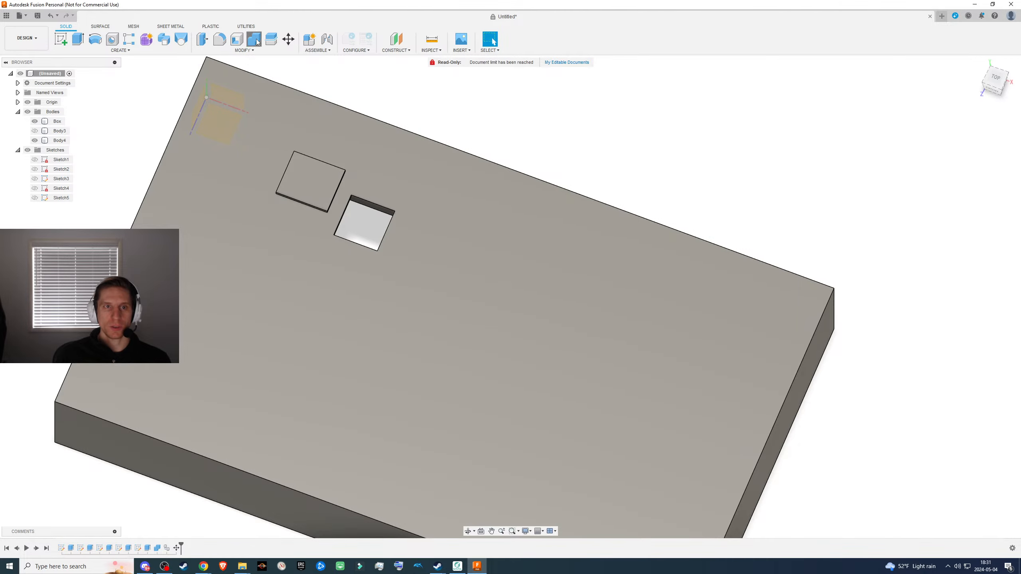
pyautogui.click(253, 40)
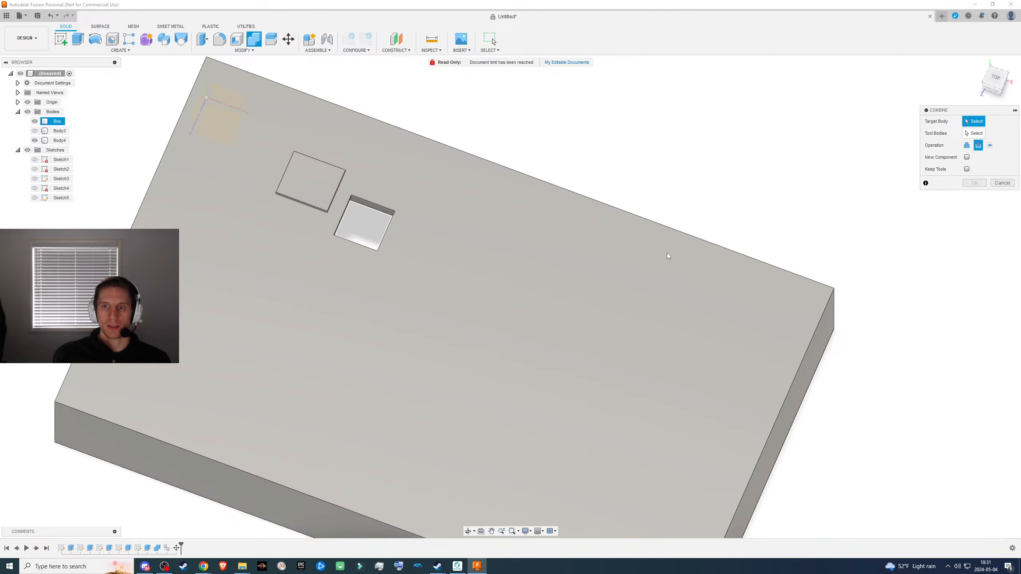
pyautogui.click(542, 269)
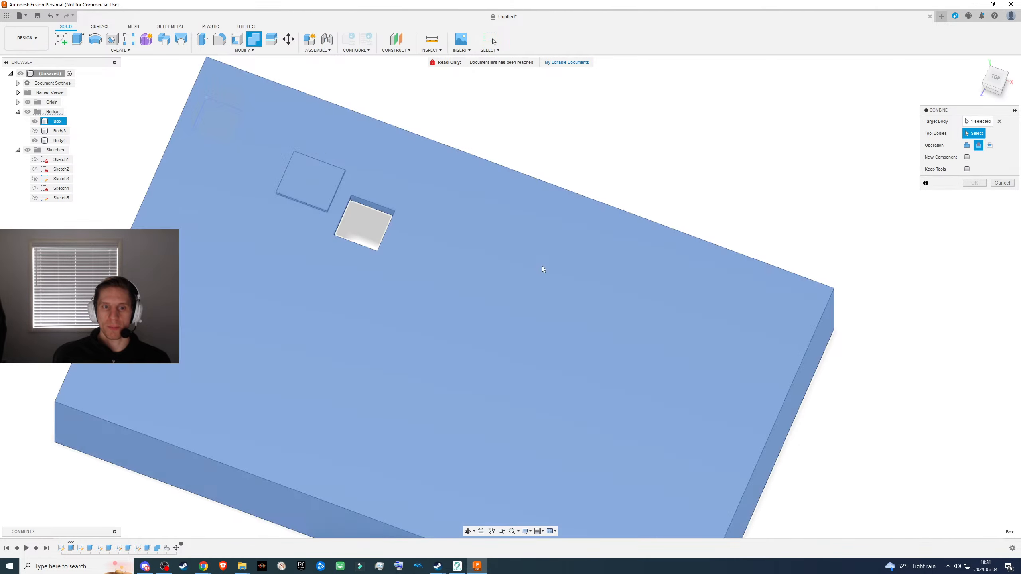
pyautogui.click(295, 183)
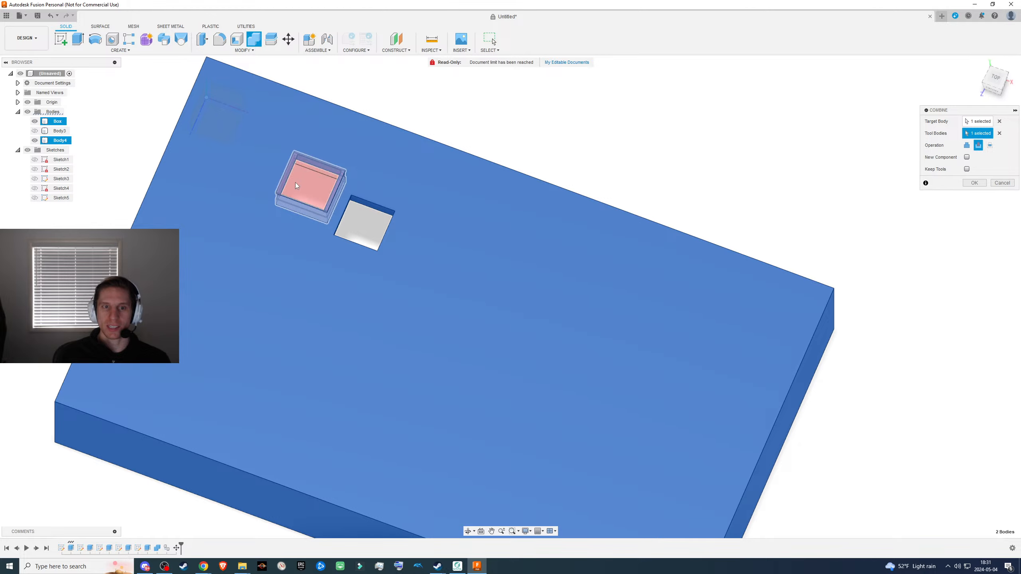
pyautogui.click(966, 169)
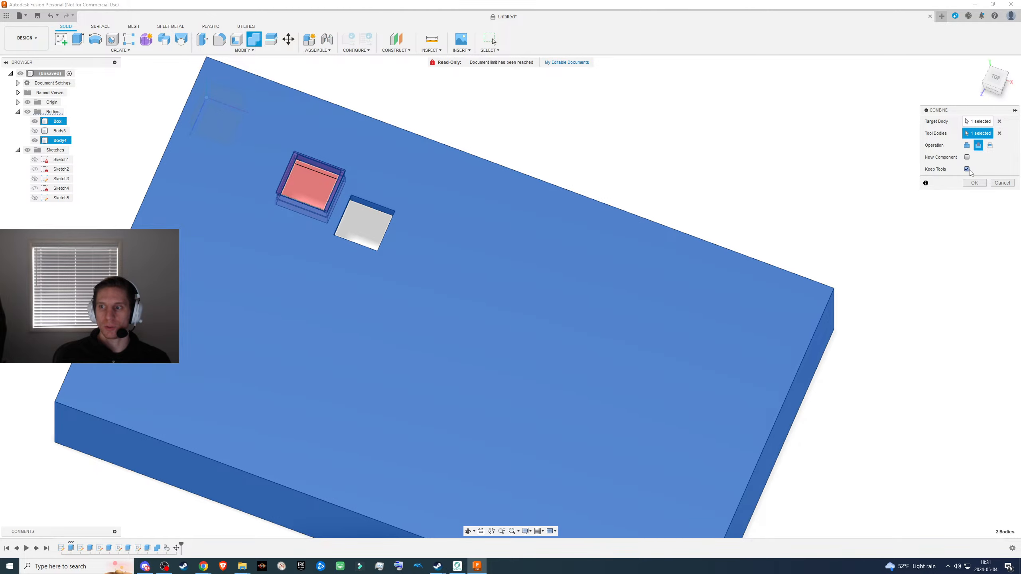
pyautogui.click(974, 183)
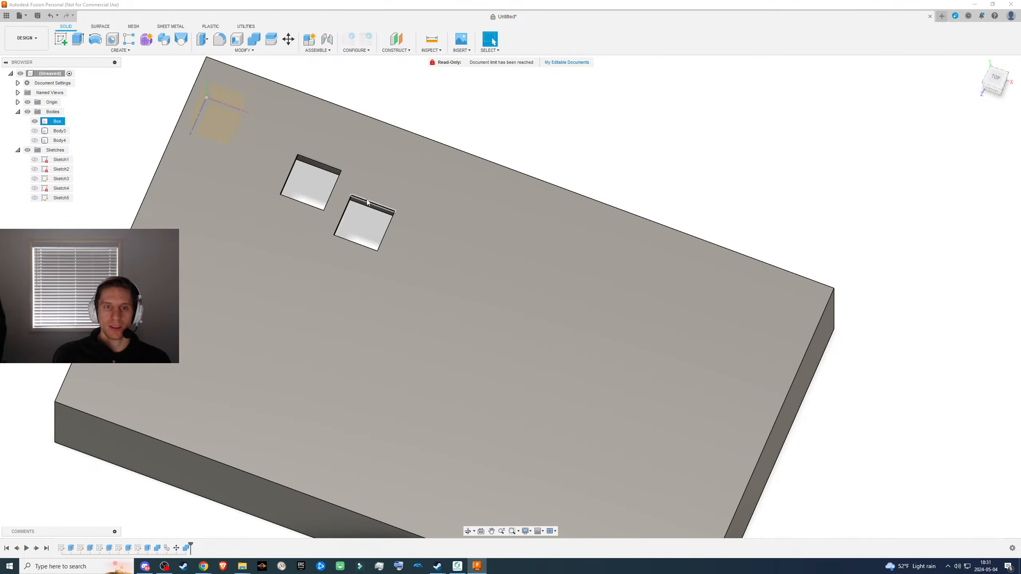
# - Inspect the new cutout with the copied switch body hidden, and review the second Combine feature's target, tool and Keep Tools settings
pyautogui.keyDown('shift'); pyautogui.moveTo(211, 162); pyautogui.dragTo(277, 188, button='middle'); pyautogui.keyUp('shift')
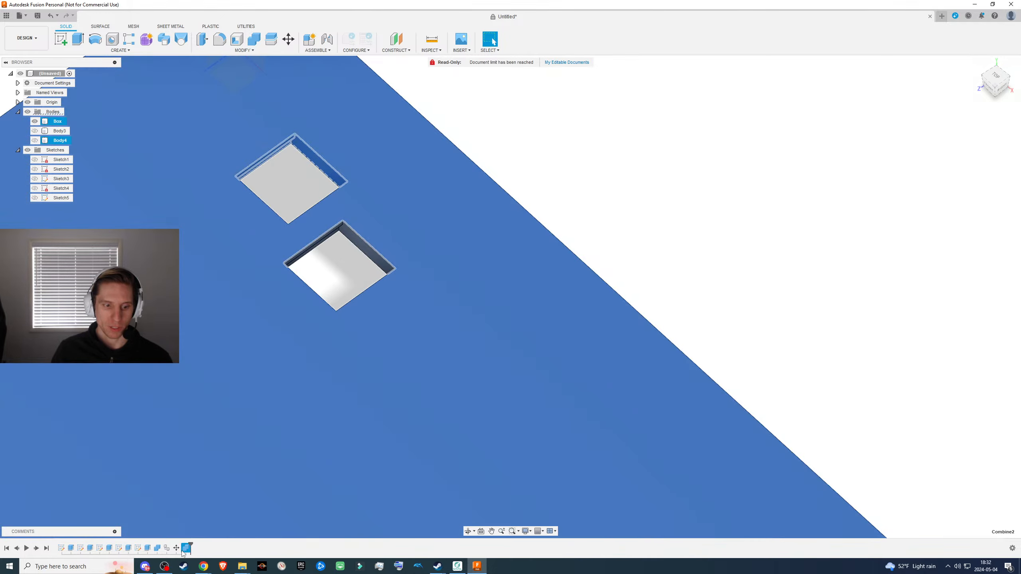
pyautogui.rightClick(187, 548)
pyautogui.click(201, 485)
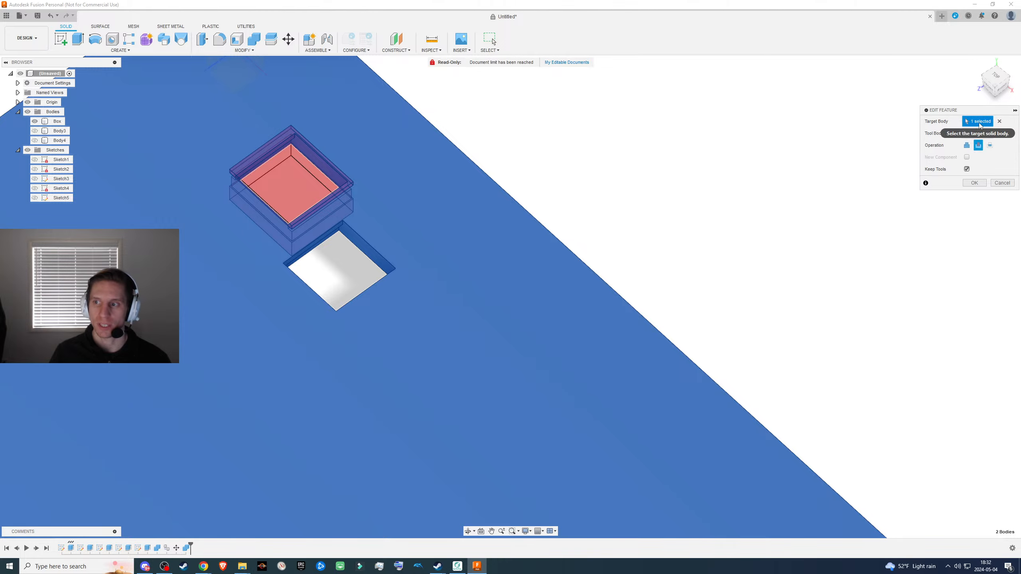
pyautogui.click(976, 184)
pyautogui.scroll(-3, 405, 143)
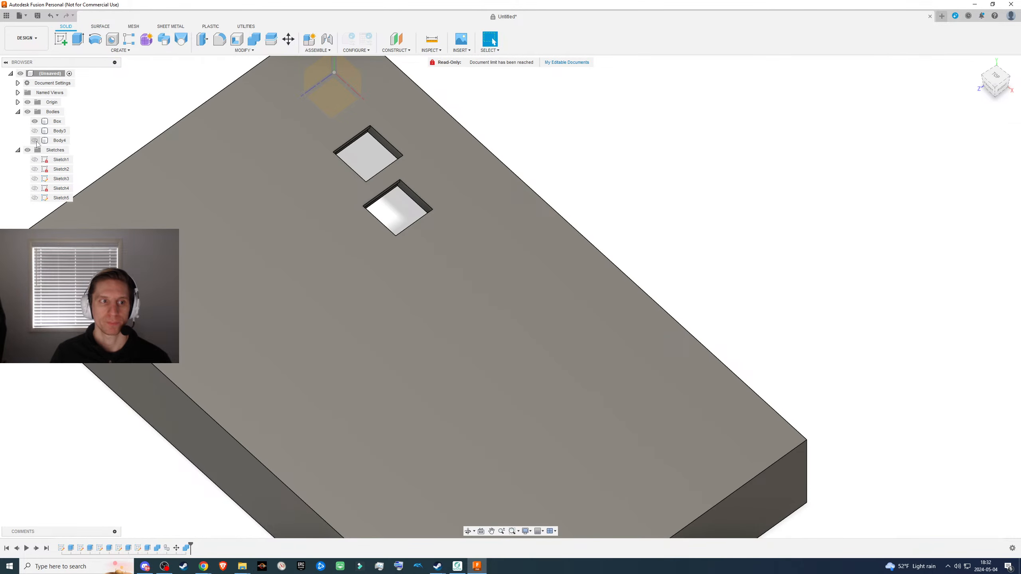
# - Show the copied switch body, duplicate it, and move the new copy about -19 mm in X and -1 mm in Z
pyautogui.click(36, 140)
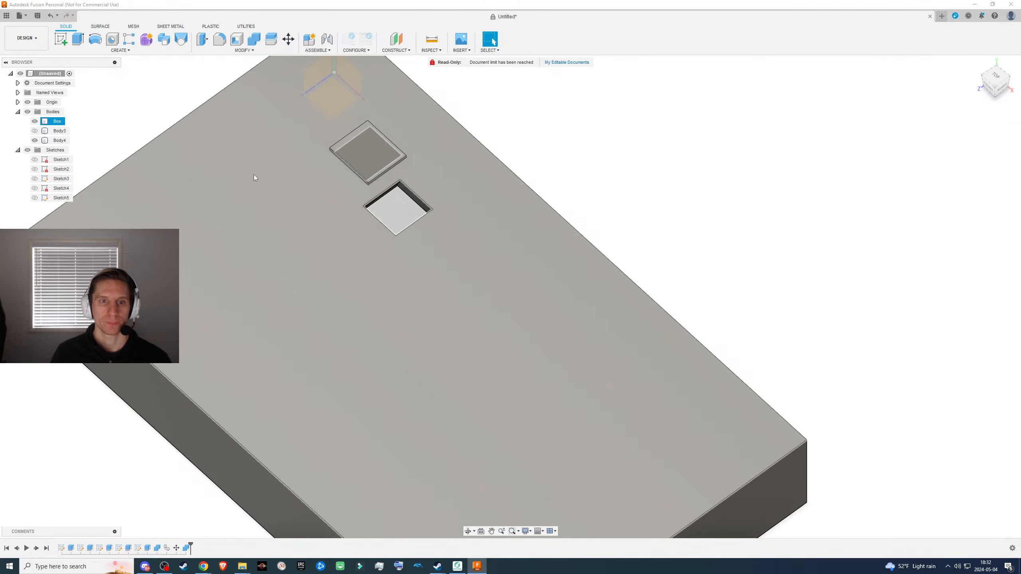
pyautogui.click(67, 140)
pyautogui.hotkey('ctrl', 'c')
pyautogui.hotkey('ctrl', 'v')
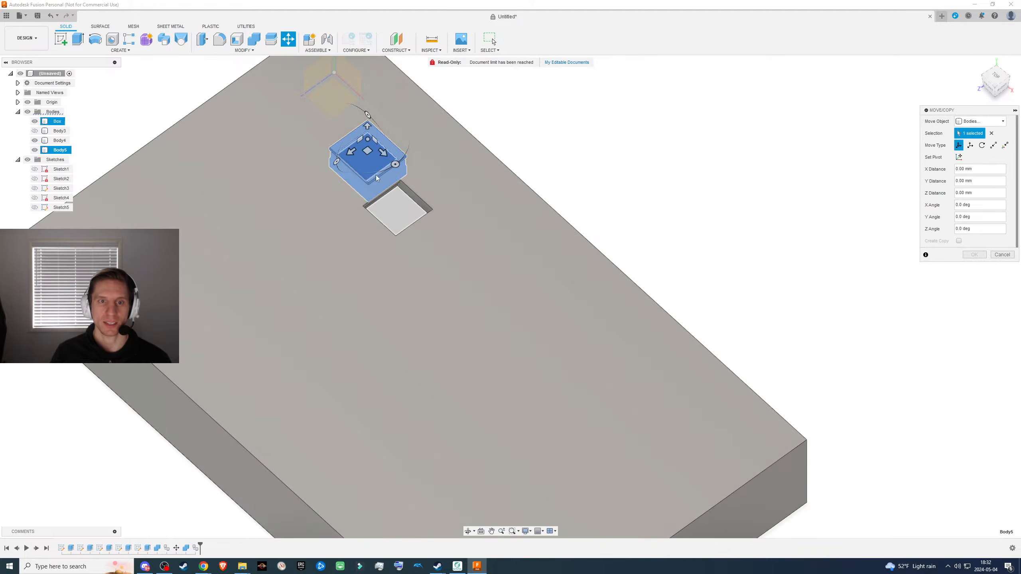
pyautogui.moveTo(384, 191); pyautogui.dragTo(454, 173, button='middle')
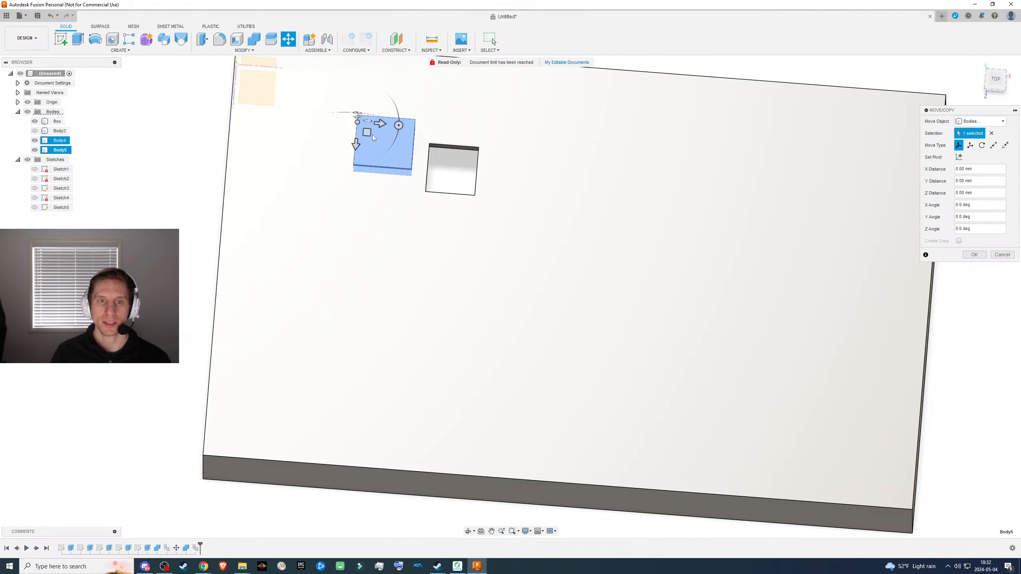
pyautogui.moveTo(368, 131); pyautogui.dragTo(300, 123)
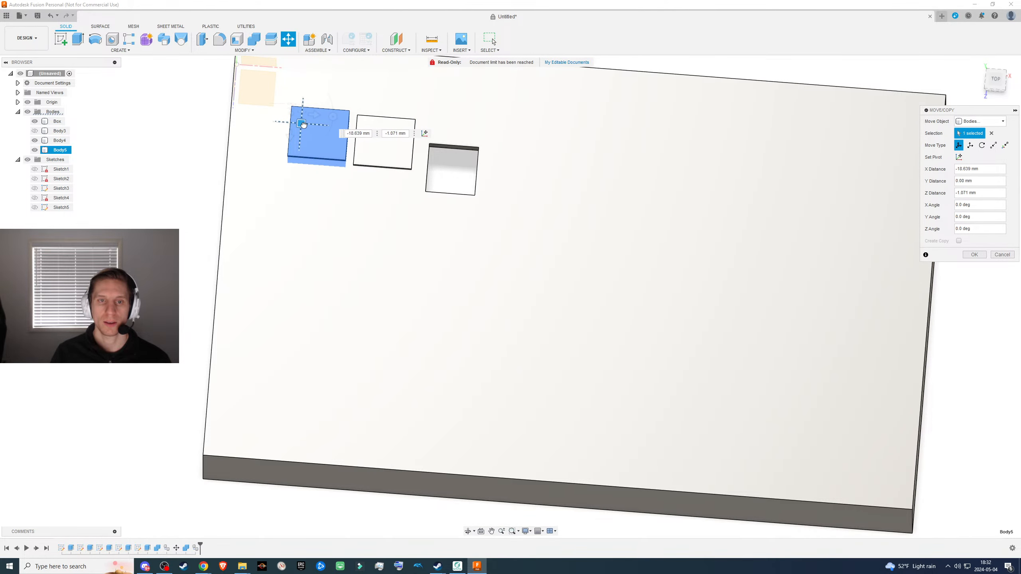
pyautogui.click(975, 254)
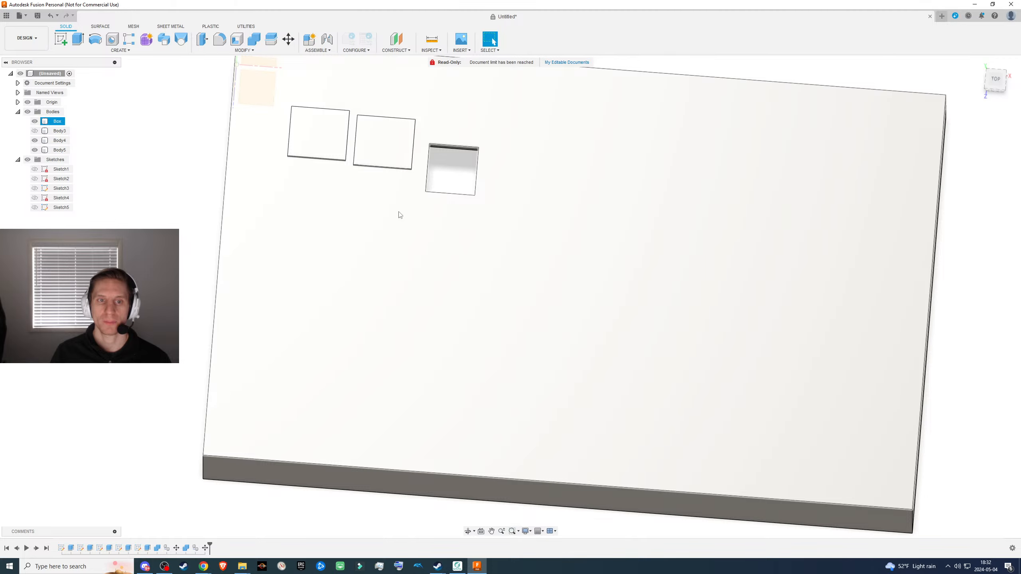
# - Paste another copy of the switch body and place it near the middle of the box's lower half
pyautogui.moveTo(503, 264); pyautogui.dragTo(441, 273, button='middle')
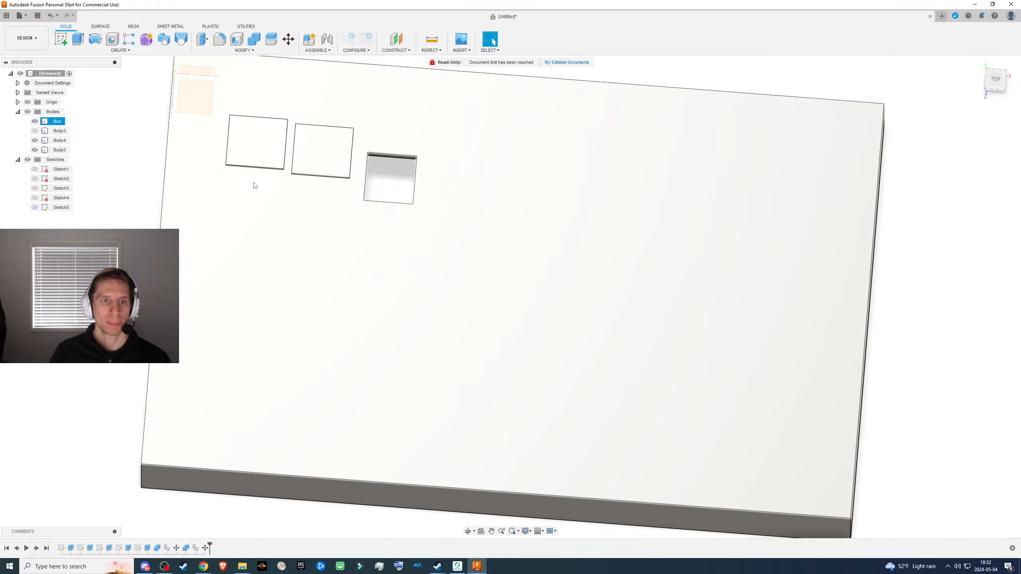
pyautogui.hotkey('ctrl', 'c')
pyautogui.hotkey('ctrl', 'v')
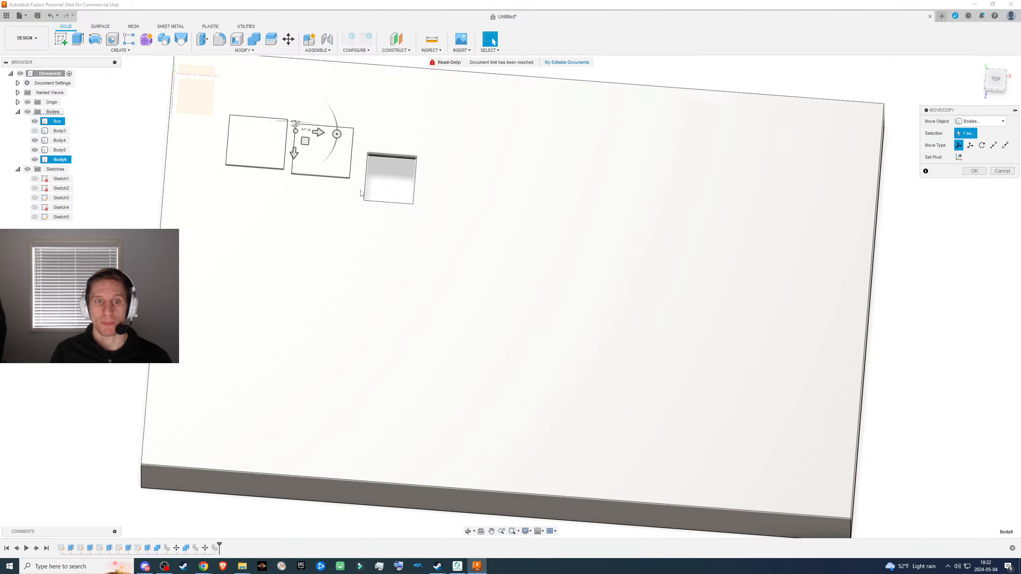
pyautogui.moveTo(305, 141); pyautogui.dragTo(399, 335)
pyautogui.click(974, 255)
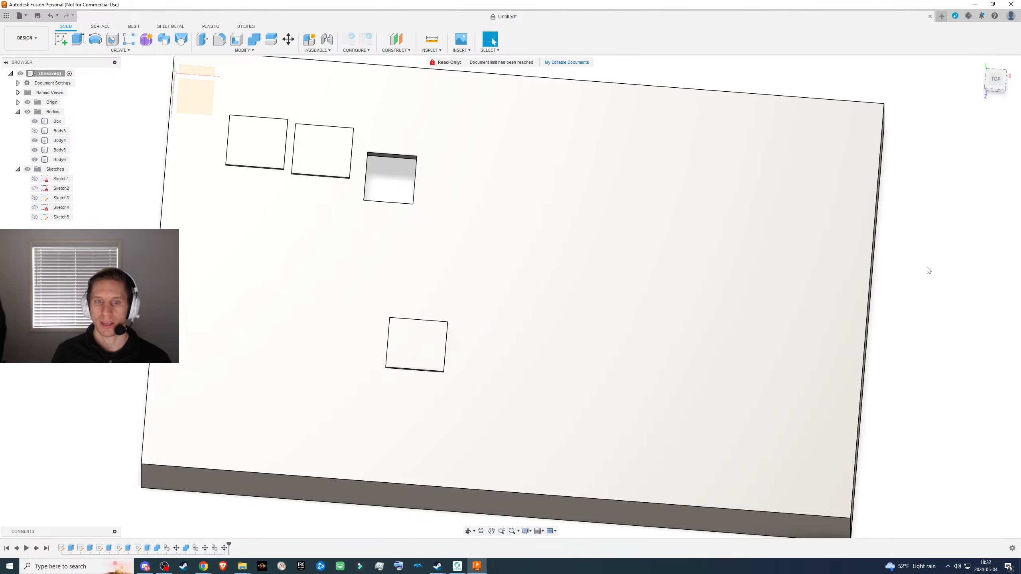
# - Duplicate the switch body again and move the copy about 73 mm in X and -7.4 mm in Z
pyautogui.click(308, 153)
pyautogui.hotkey('ctrl', 'c')
pyautogui.hotkey('ctrl', 'v')
pyautogui.moveTo(304, 143); pyautogui.dragTo(567, 135)
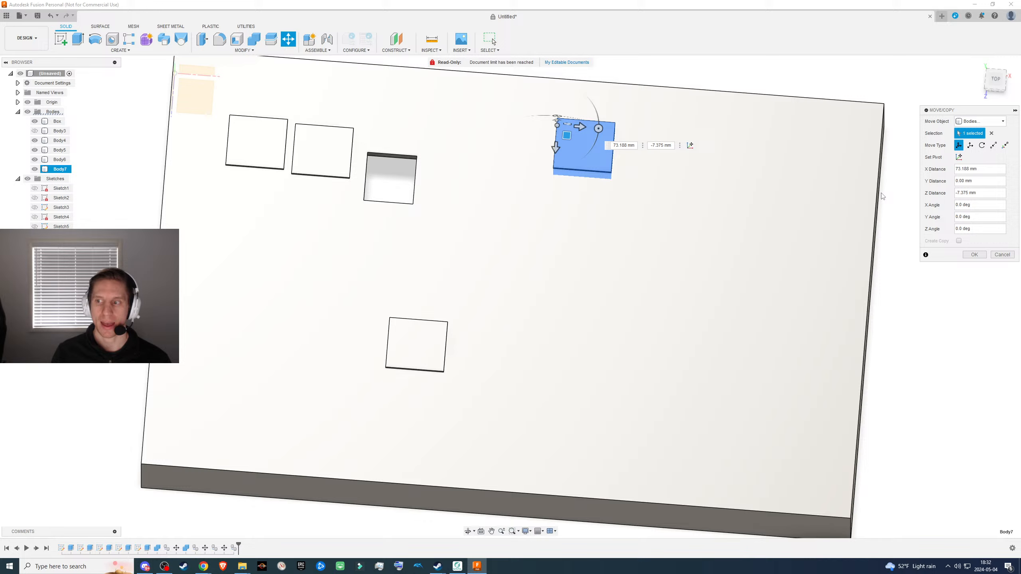
pyautogui.click(961, 255)
# - Paste another switch body copy and place it just beyond the last one along the box's upper edge
pyautogui.click(308, 151)
pyautogui.hotkey('ctrl', 'c')
pyautogui.hotkey('ctrl', 'v')
pyautogui.moveTo(303, 141); pyautogui.dragTo(648, 138)
pyautogui.click(973, 255)
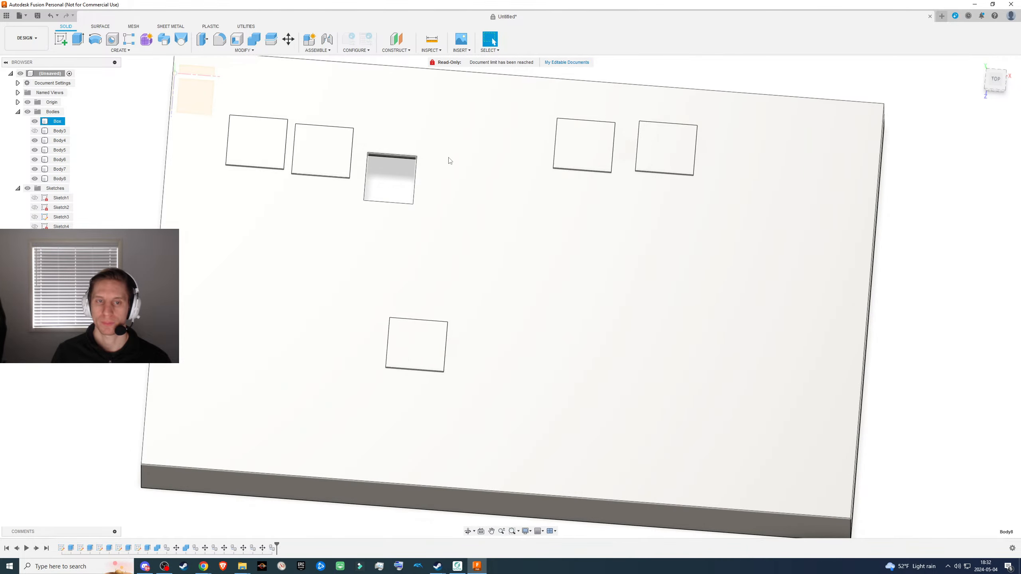
# - Add a third switch body copy to the row along the box's upper edge, spaced like the previous two
pyautogui.click(299, 138)
pyautogui.hotkey('ctrl', 'c')
pyautogui.hotkey('ctrl', 'v')
pyautogui.moveTo(300, 138); pyautogui.dragTo(725, 144)
pyautogui.click(974, 254)
# - Duplicate the switch body once more and move the copy about 140.8 mm in X and -8.1 mm in Z, ending the upper row
pyautogui.click(305, 140)
pyautogui.hotkey('ctrl', 'c')
pyautogui.hotkey('ctrl', 'v')
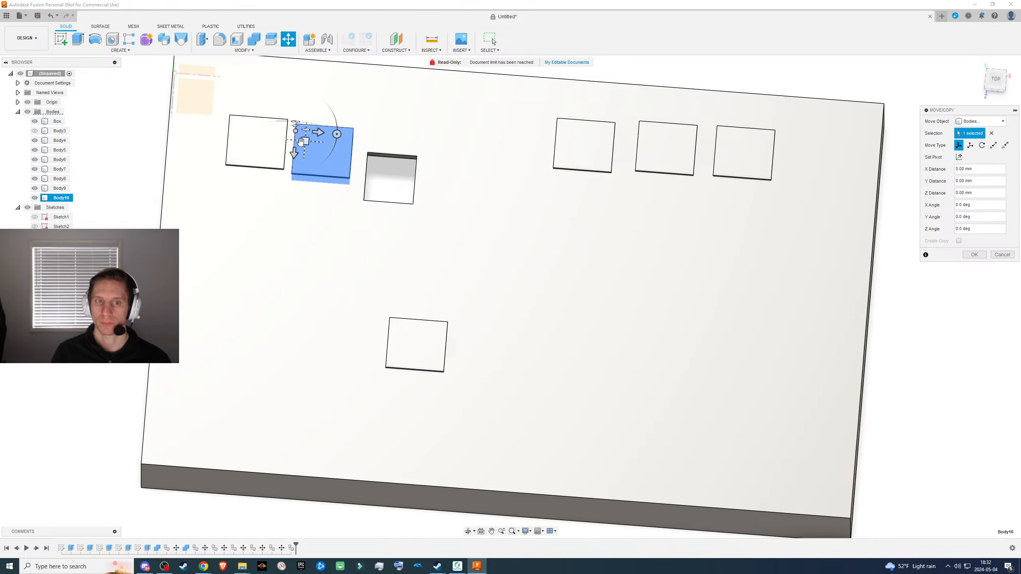
pyautogui.moveTo(300, 140); pyautogui.dragTo(803, 151)
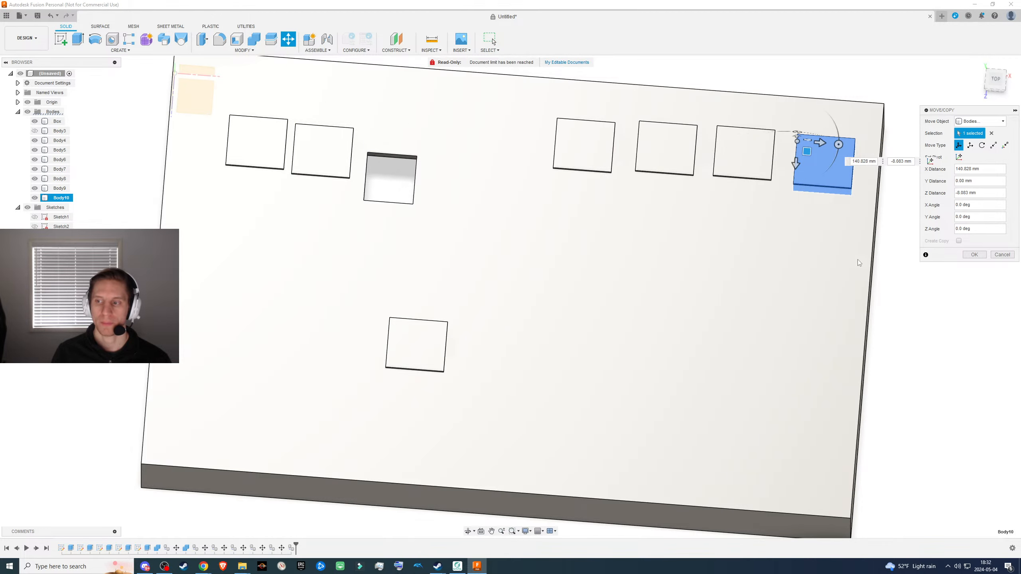
pyautogui.click(974, 254)
pyautogui.scroll(-3, 456, 255)
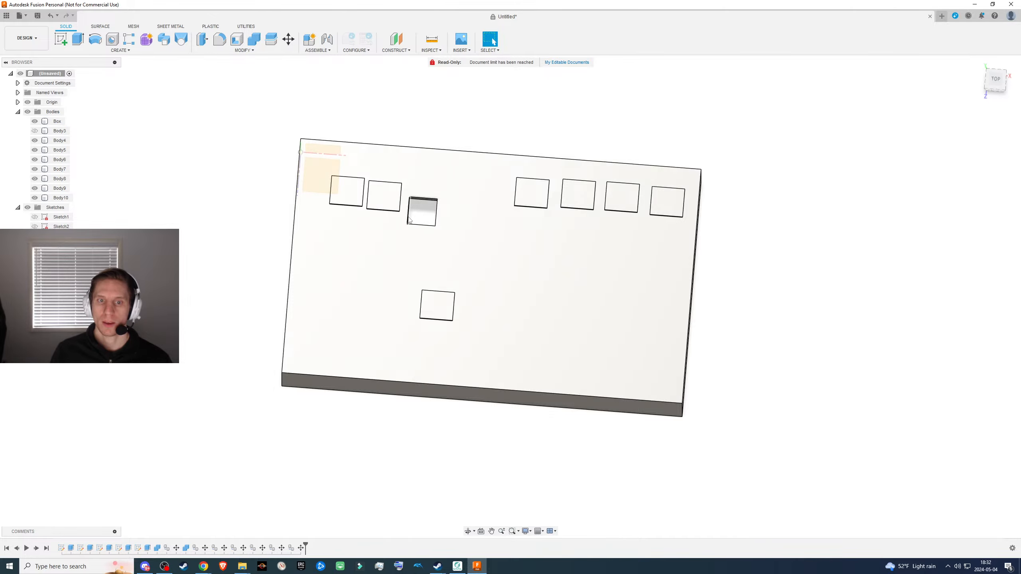
pyautogui.scroll(4, 404, 211)
pyautogui.keyDown('shift'); pyautogui.moveTo(431, 234); pyautogui.dragTo(423, 211, button='middle'); pyautogui.keyUp('shift')
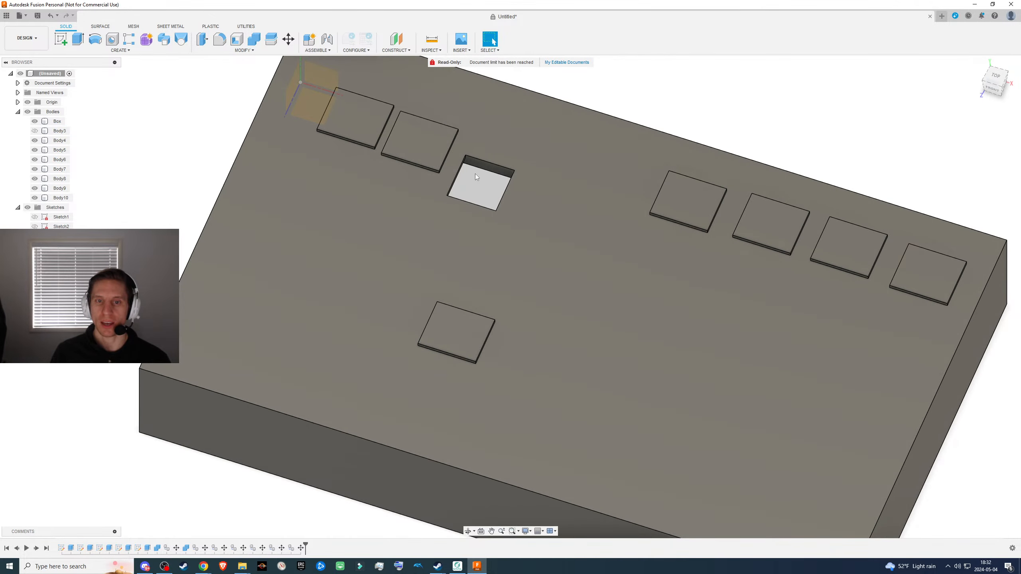
pyautogui.click(413, 149)
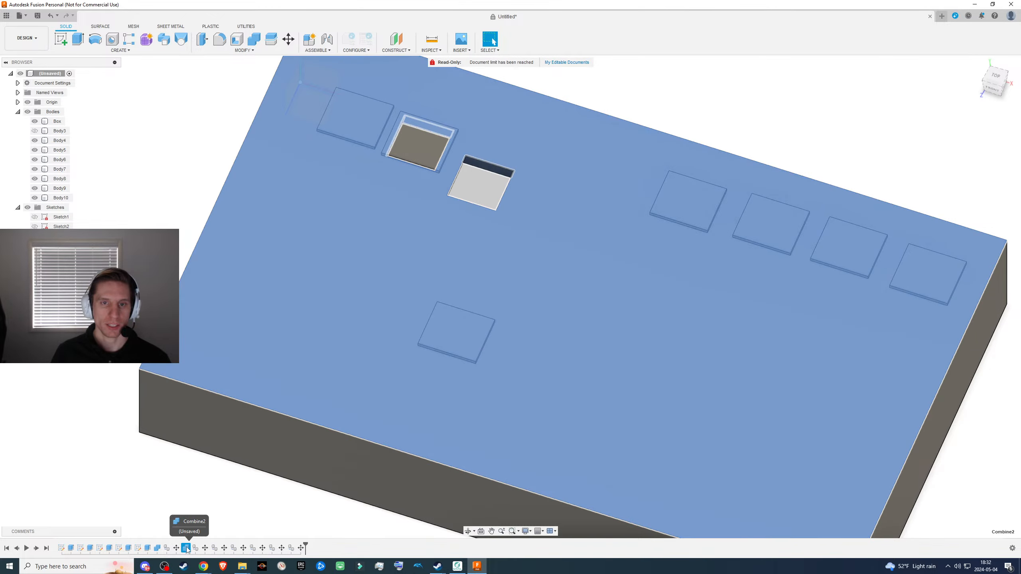
pyautogui.click(186, 547)
pyautogui.press('Escape')
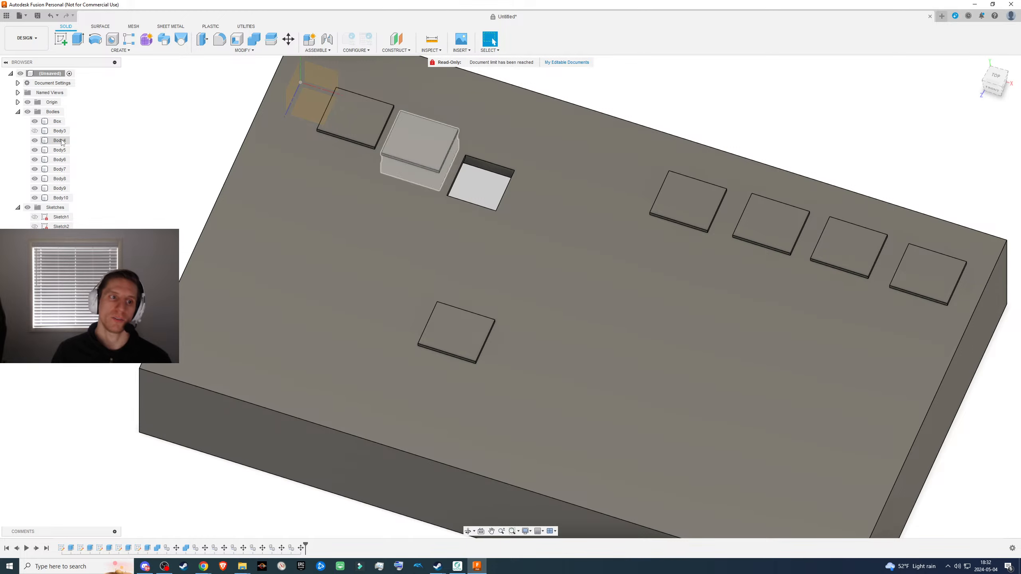
# - Hide all the switch body copies from Body4 through Body10, leaving only the box visible
pyautogui.click(59, 140)
pyautogui.keyDown('shift'); pyautogui.click(60, 197); pyautogui.keyUp('shift')
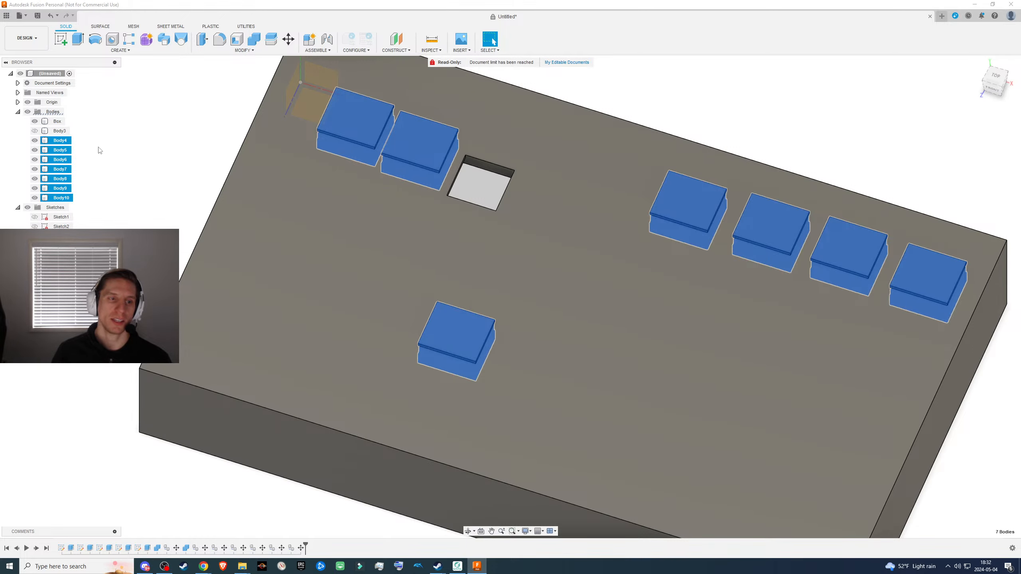
pyautogui.press('v')
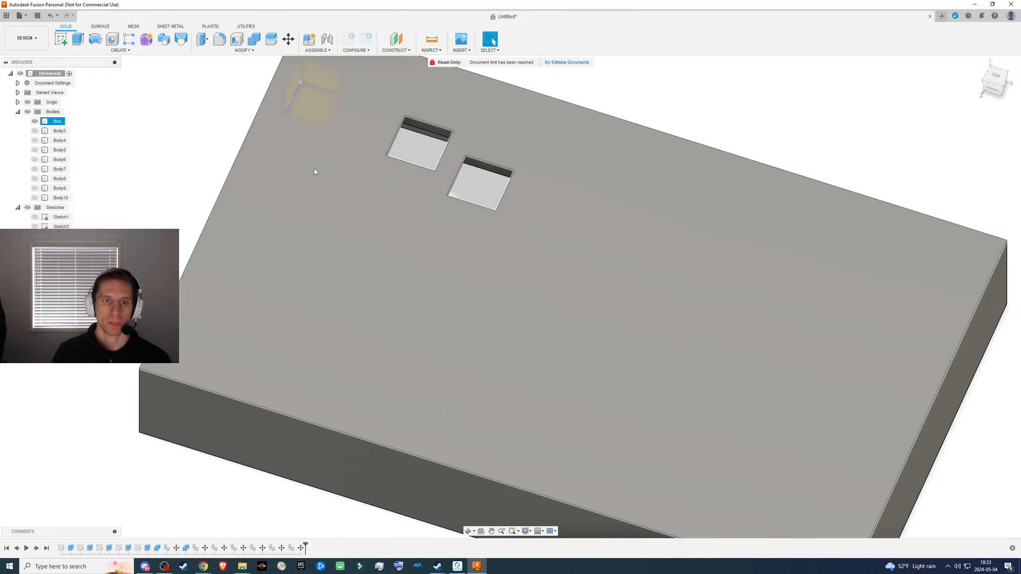
pyautogui.click(314, 169)
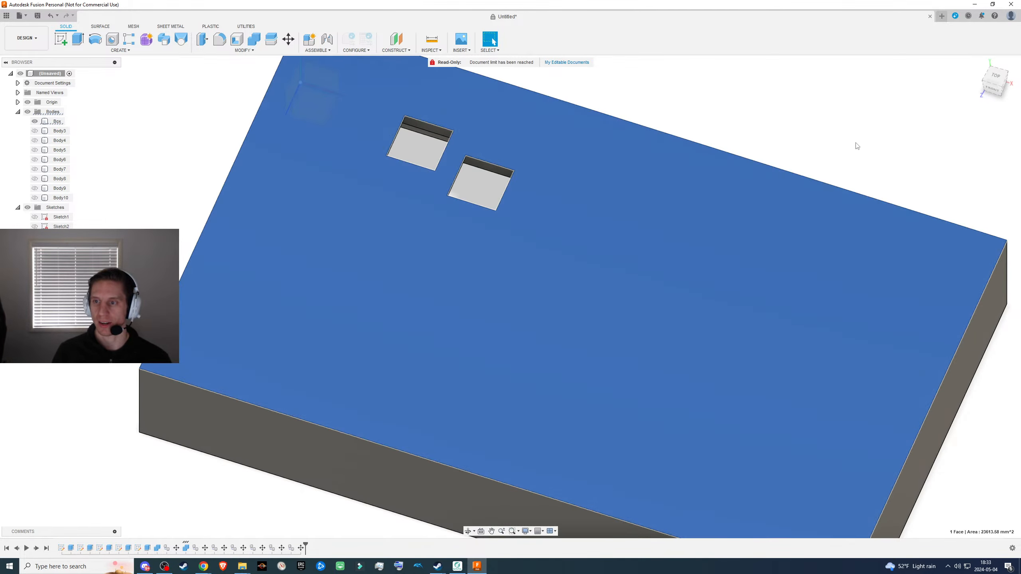
# - Hide the box body by way of its upper face and make it visible again
pyautogui.click(855, 143)
pyautogui.click(722, 220)
pyautogui.press('v')
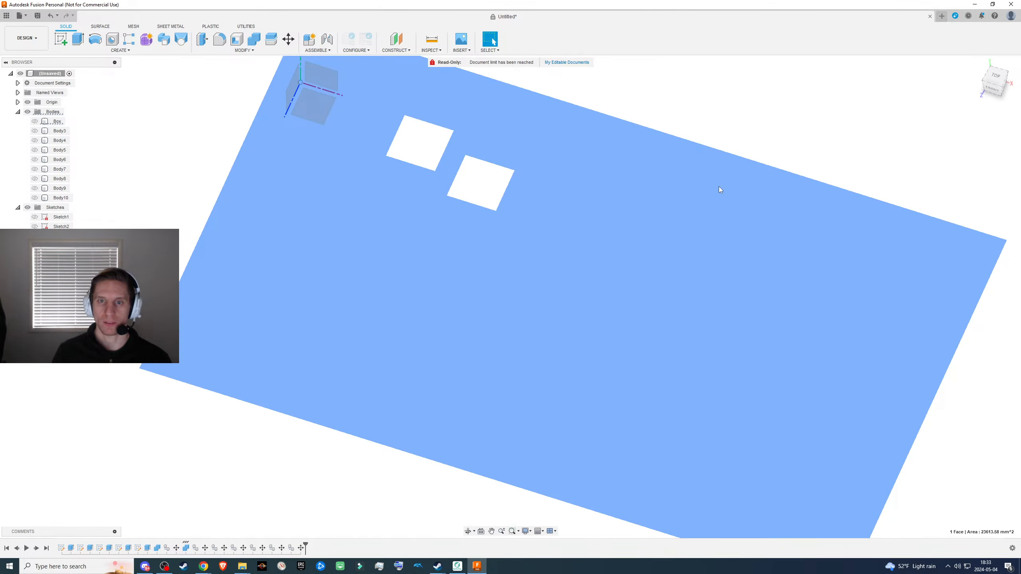
pyautogui.click(730, 132)
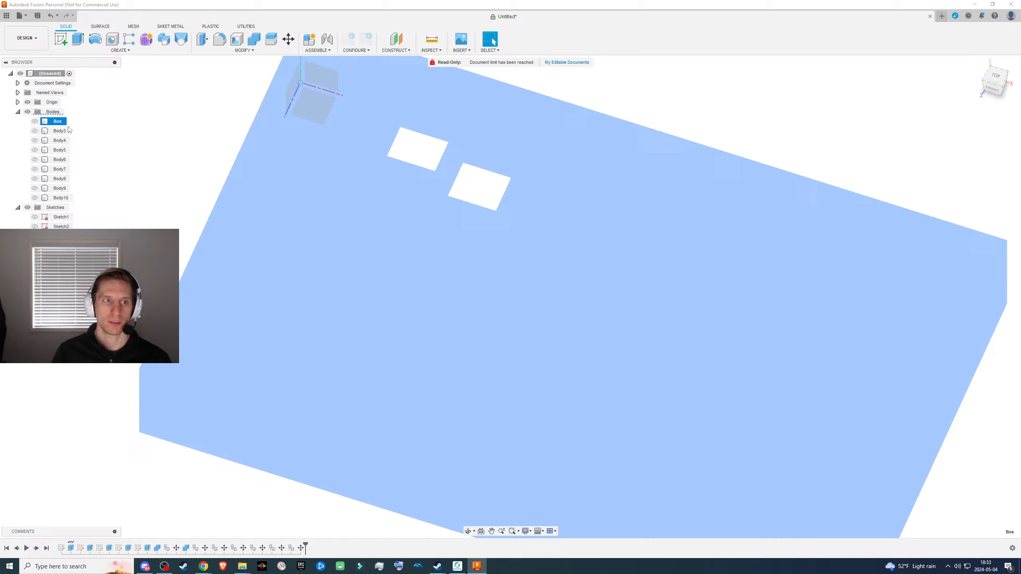
pyautogui.click(35, 122)
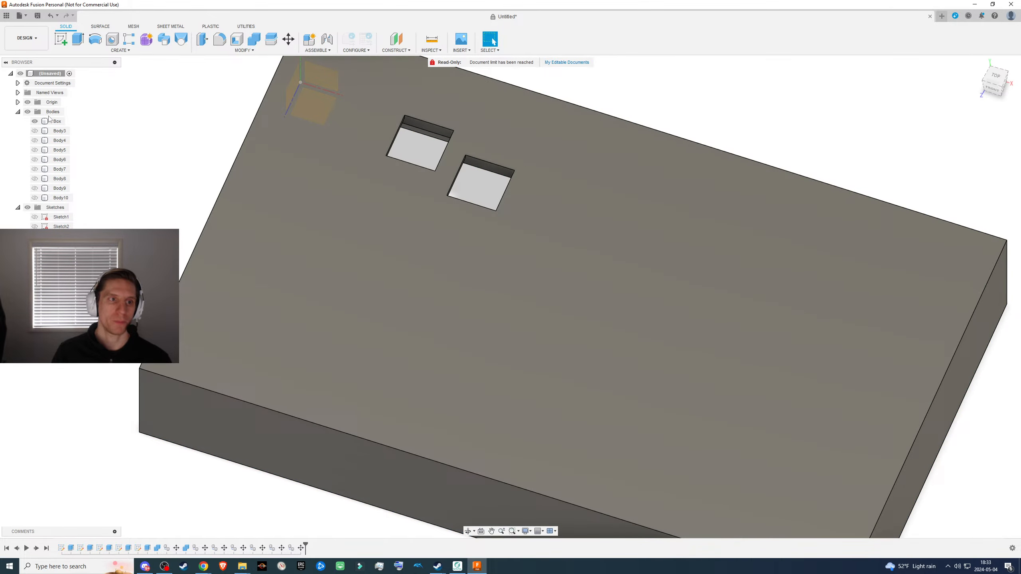
# - Create a new group inside the Bodies folder and move it directly below the Box body
pyautogui.rightClick(50, 114)
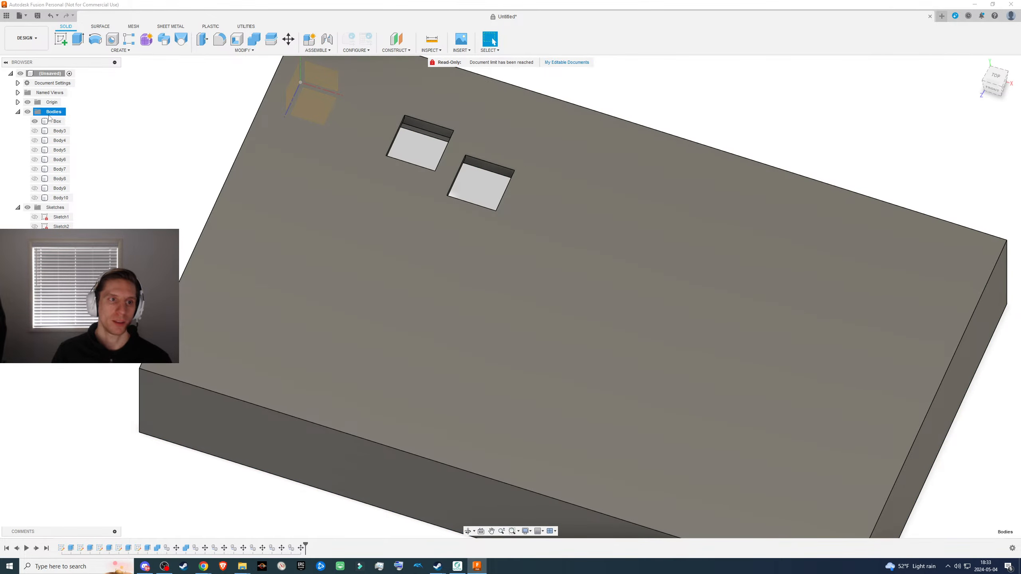
pyautogui.click(70, 131)
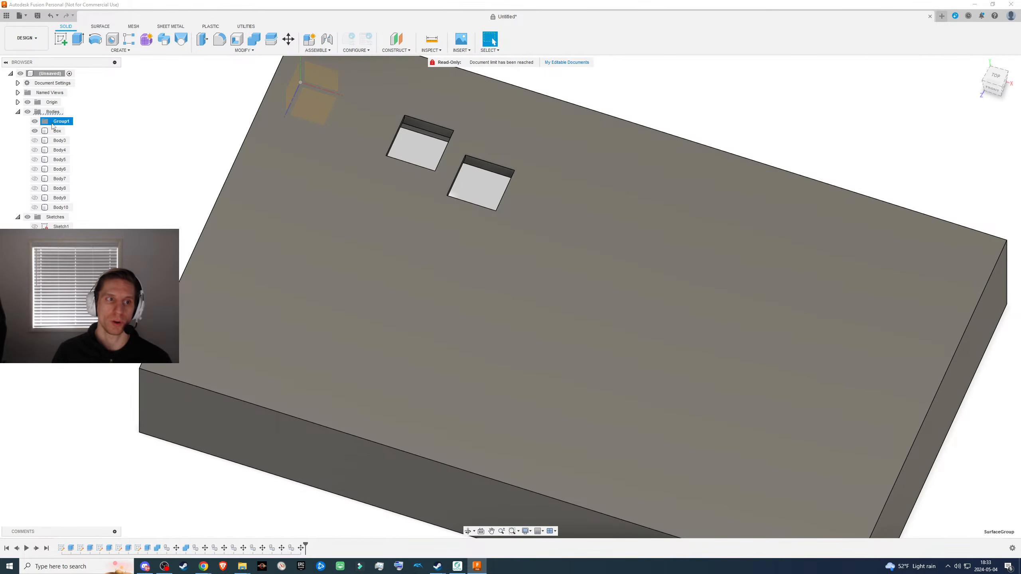
pyautogui.moveTo(46, 123); pyautogui.dragTo(57, 134)
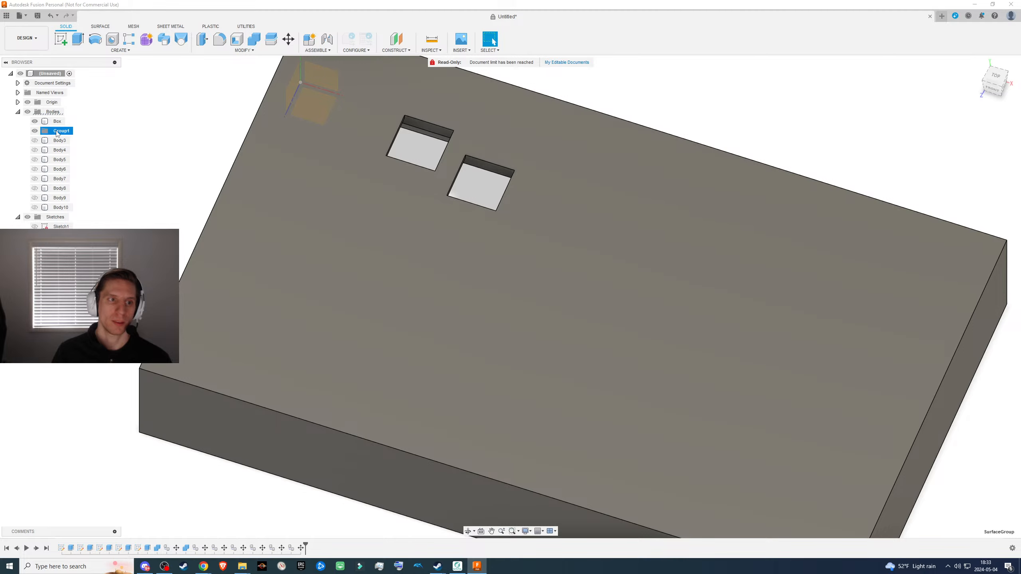
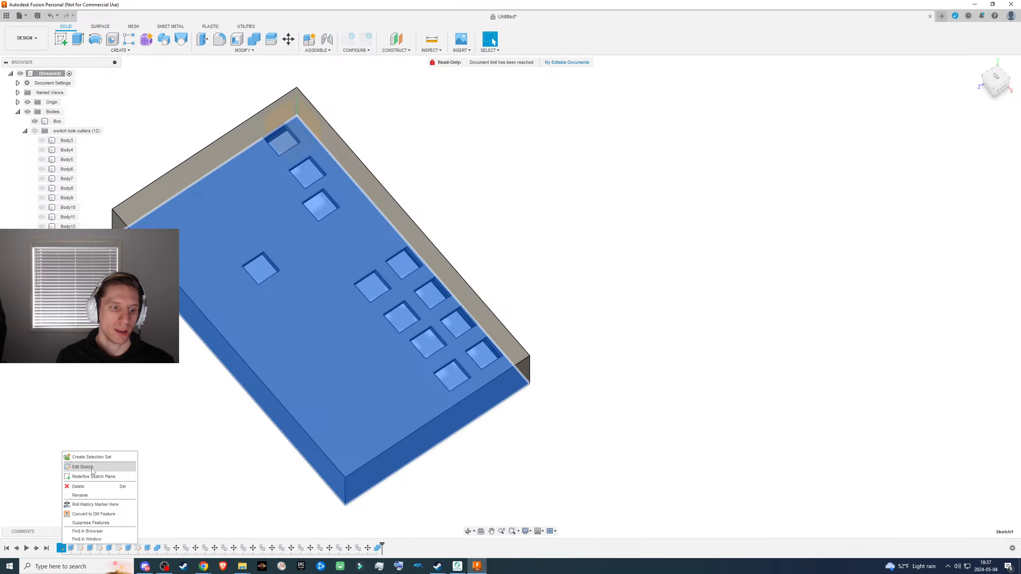
# - Edit the box's base sketch and set its horizontal length dimension to 220 mm
pyautogui.click(92, 467)
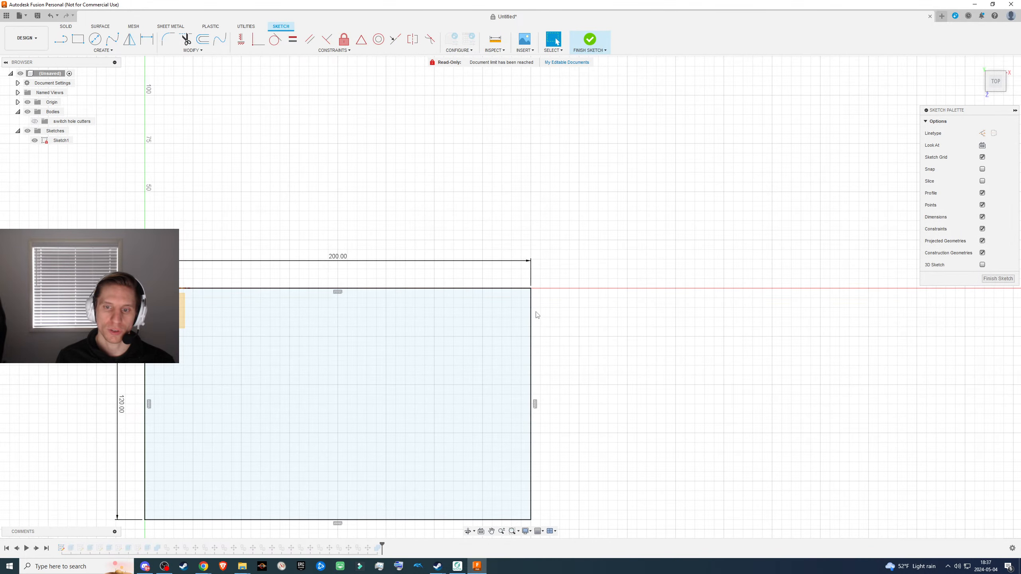
pyautogui.click(338, 261)
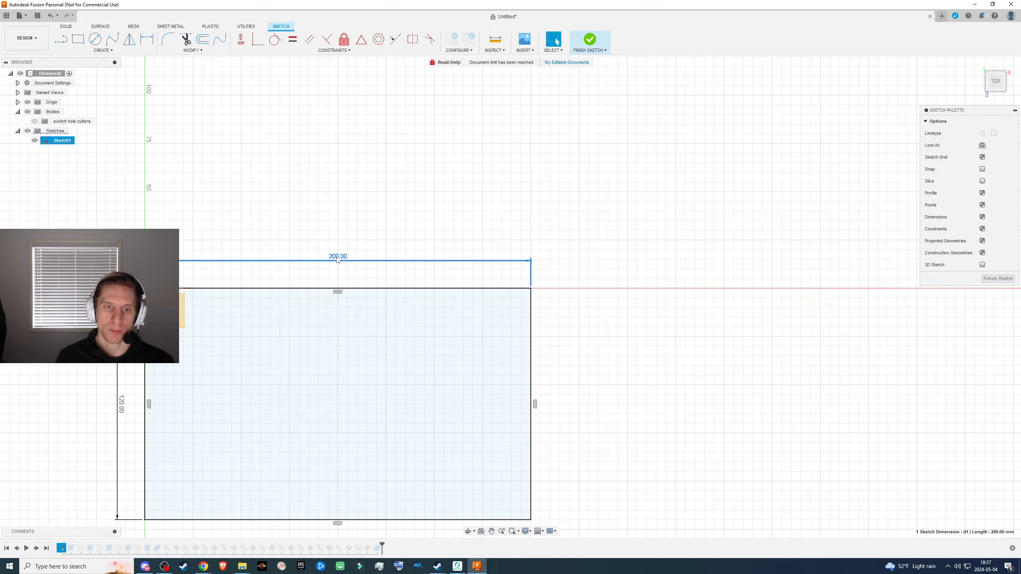
pyautogui.doubleClick(337, 259)
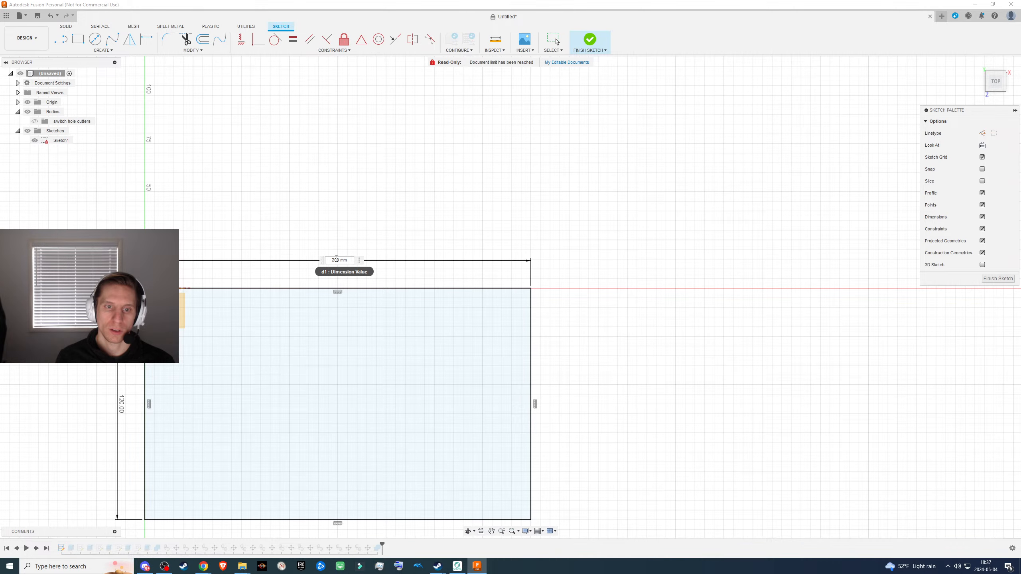
pyautogui.press('Return')
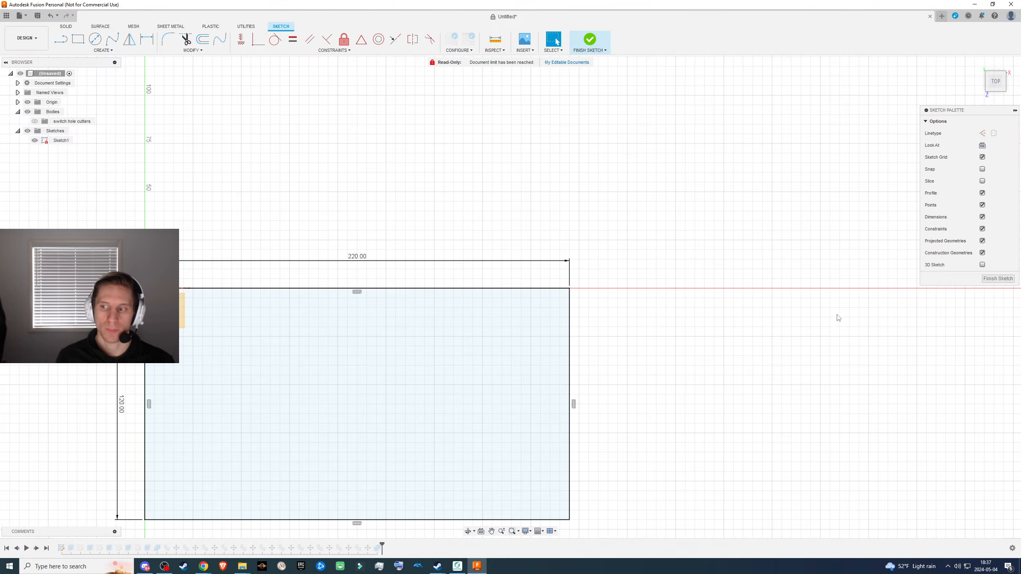
pyautogui.click(1012, 278)
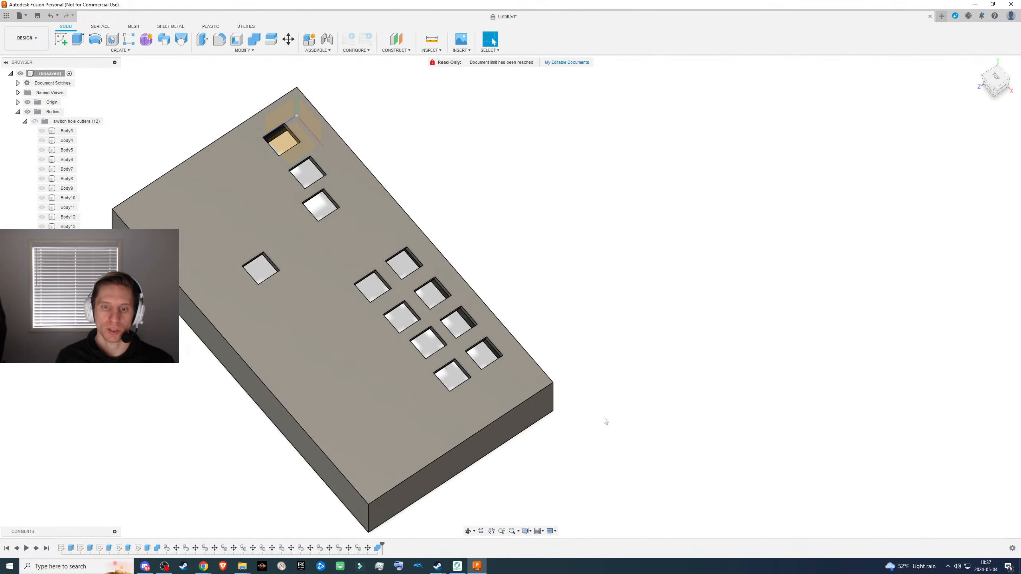
# - Examine the lengthened box from outside and inside, checking its walls and the layout of the switch cutouts
pyautogui.keyDown('shift'); pyautogui.moveTo(603, 419); pyautogui.dragTo(613, 387, button='middle'); pyautogui.keyUp('shift')
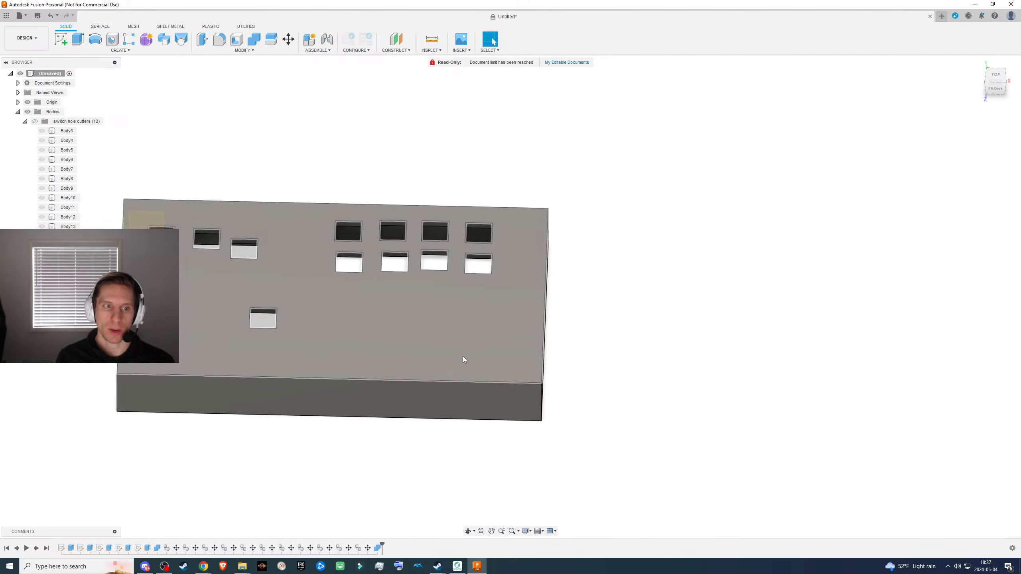
pyautogui.keyDown('shift'); pyautogui.moveTo(467, 425); pyautogui.dragTo(454, 304, button='middle'); pyautogui.keyUp('shift')
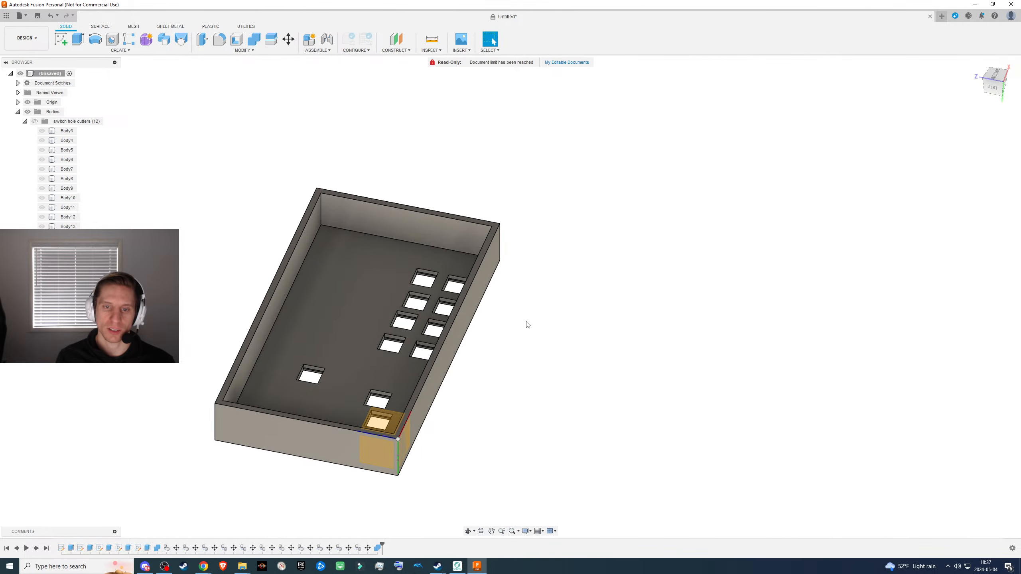
pyautogui.keyDown('shift'); pyautogui.moveTo(527, 324); pyautogui.dragTo(458, 317, button='middle'); pyautogui.keyUp('shift')
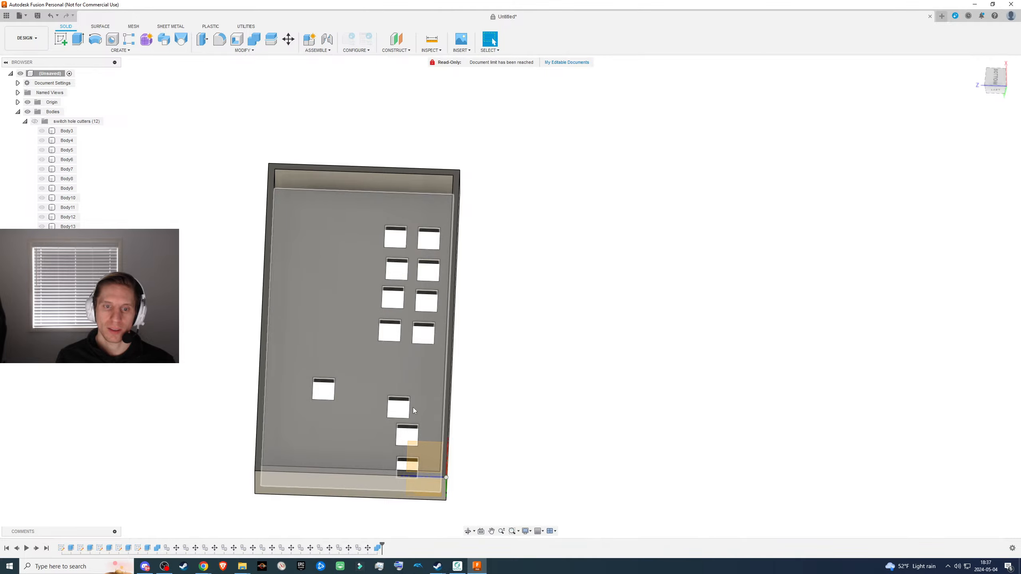
pyautogui.keyDown('shift'); pyautogui.moveTo(413, 410); pyautogui.dragTo(614, 523, button='middle'); pyautogui.keyUp('shift')
pyautogui.keyDown('shift'); pyautogui.moveTo(625, 405); pyautogui.dragTo(604, 435, button='middle'); pyautogui.keyUp('shift')
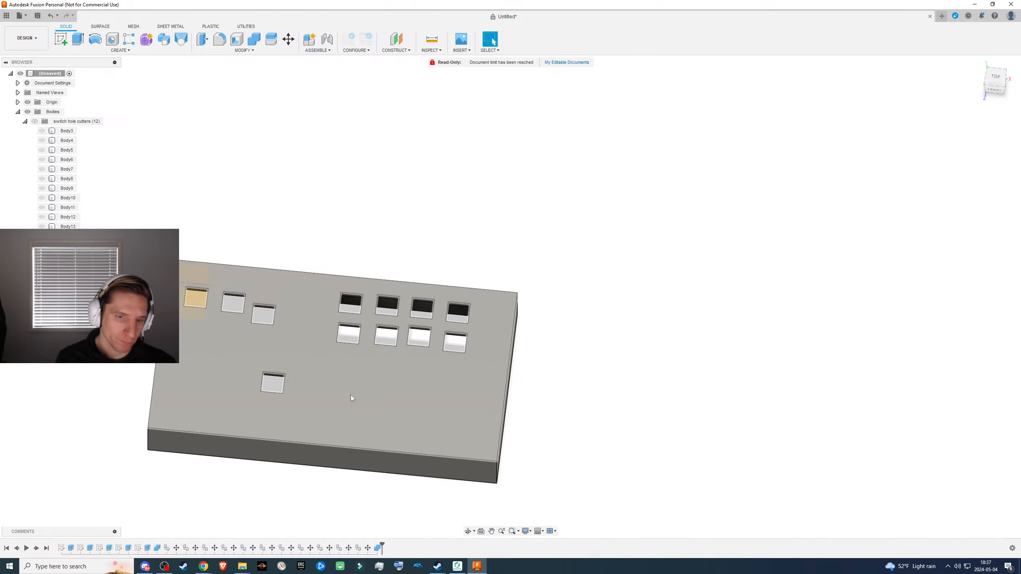
pyautogui.scroll(4, 359, 392)
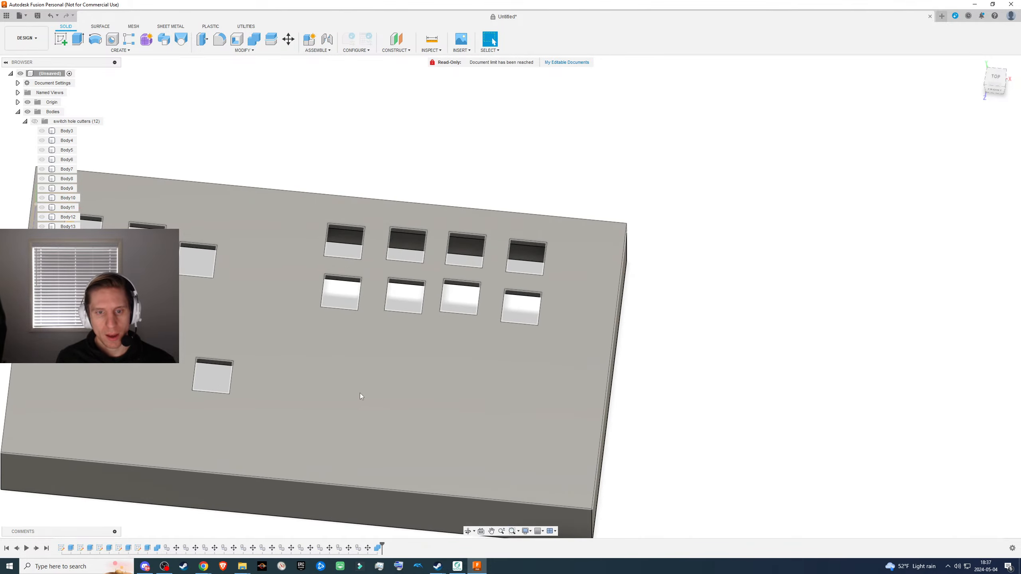
pyautogui.keyDown('shift'); pyautogui.moveTo(419, 394); pyautogui.dragTo(398, 241, button='middle'); pyautogui.keyUp('shift')
pyautogui.keyDown('shift'); pyautogui.moveTo(346, 280); pyautogui.dragTo(327, 177, button='middle'); pyautogui.keyUp('shift')
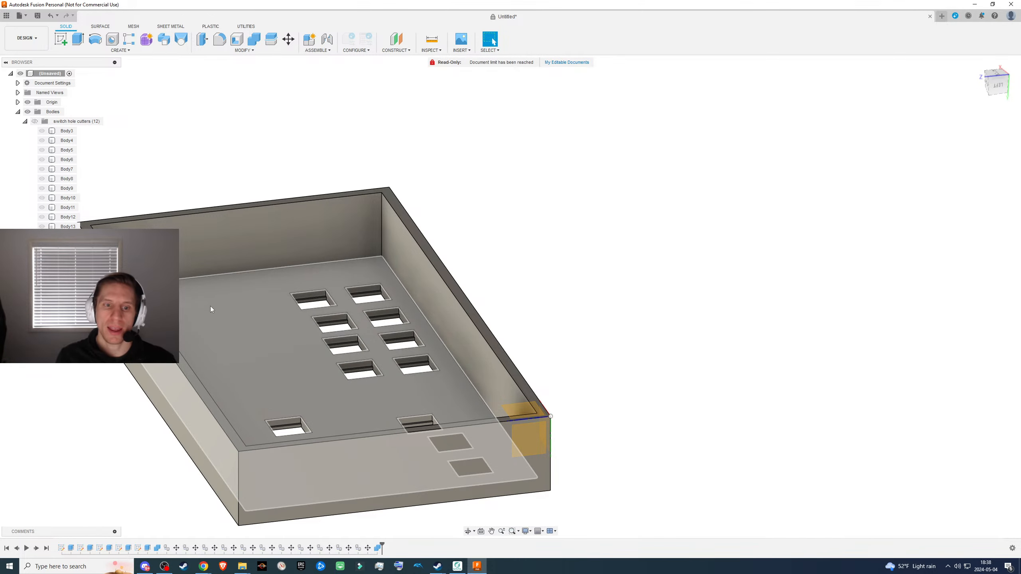
pyautogui.click(235, 353)
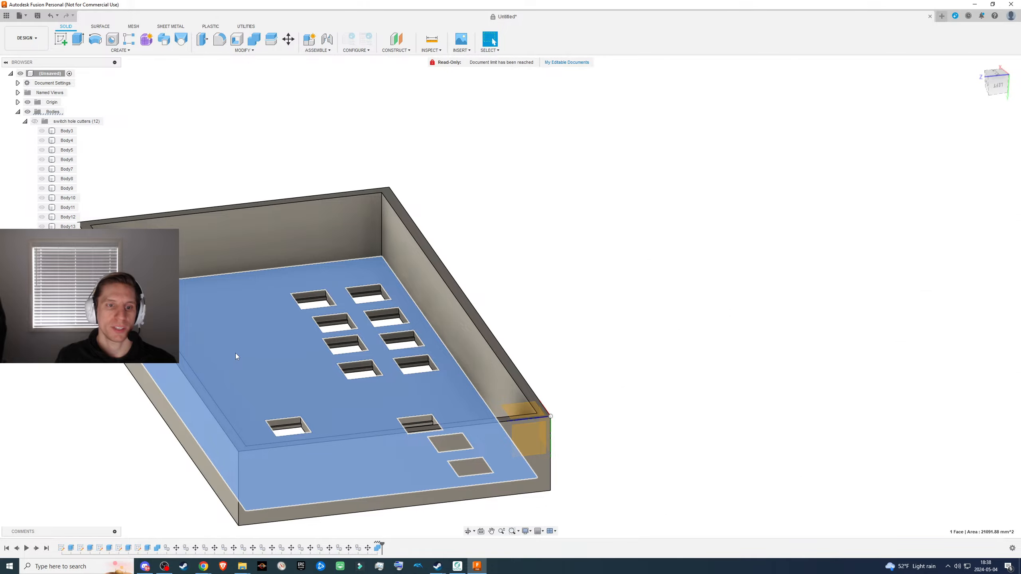
pyautogui.press('o')
pyautogui.moveTo(521, 310); pyautogui.dragTo(712, 147, button='middle')
pyautogui.scroll(-4, 681, 196)
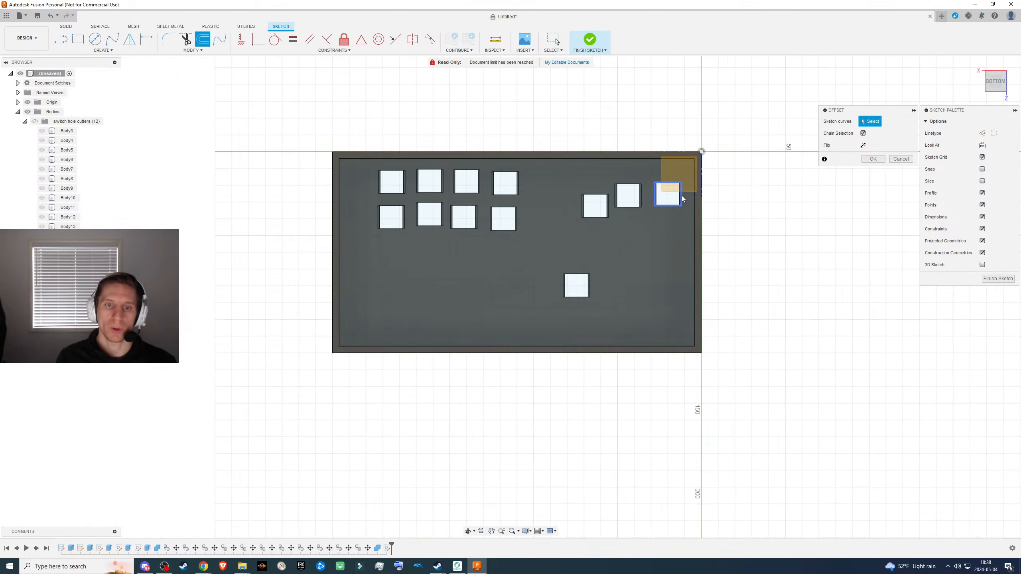
pyautogui.scroll(4, 552, 216)
pyautogui.moveTo(531, 222); pyautogui.dragTo(499, 238, button='middle')
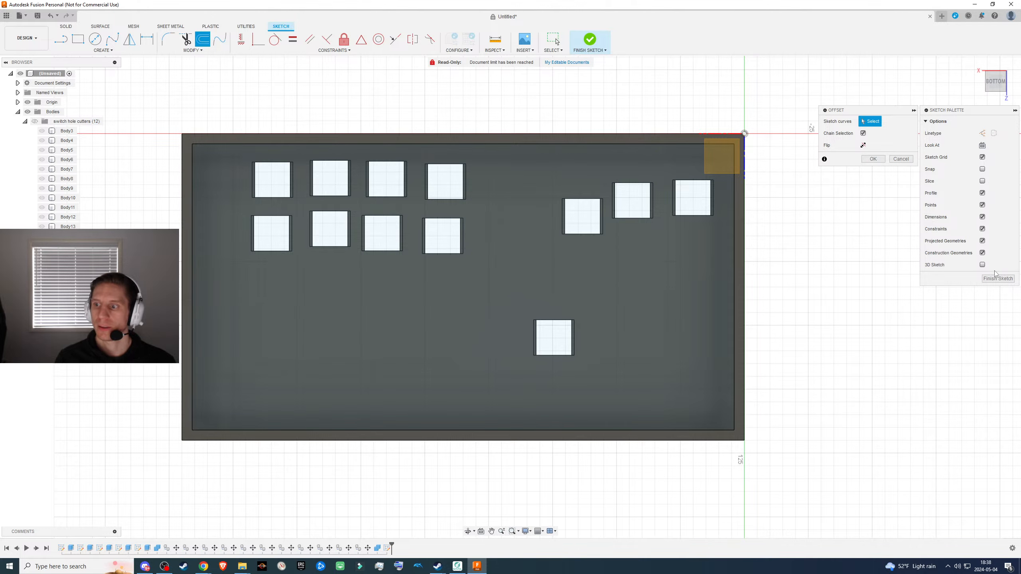
pyautogui.press('Escape')
pyautogui.click(119, 50)
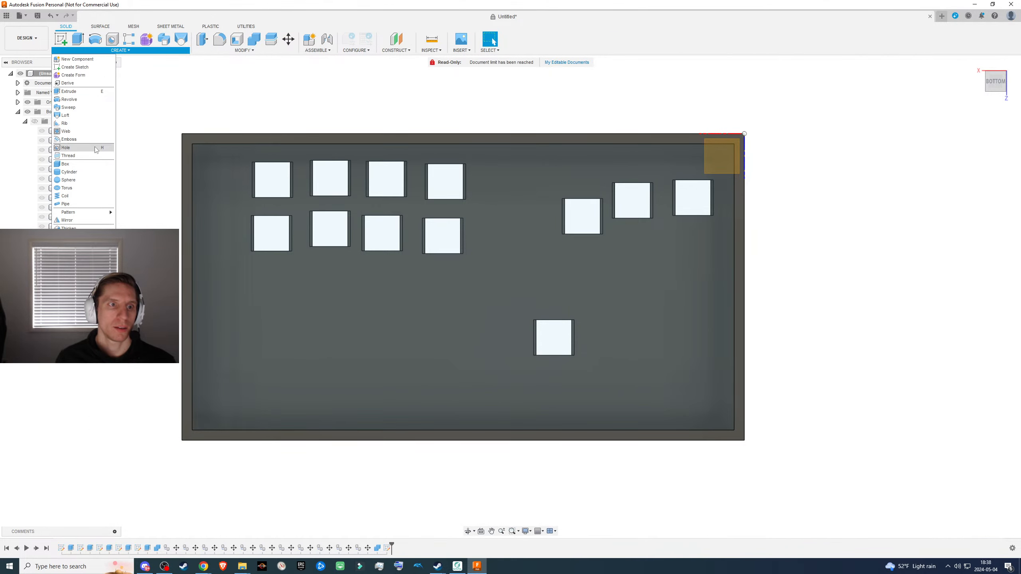
pyautogui.click(119, 51)
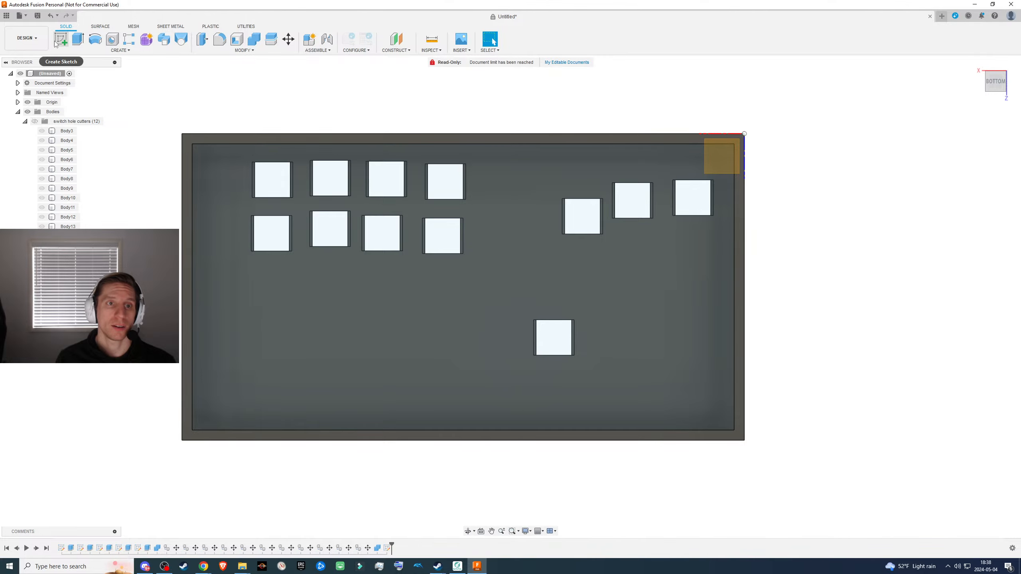
pyautogui.click(381, 305)
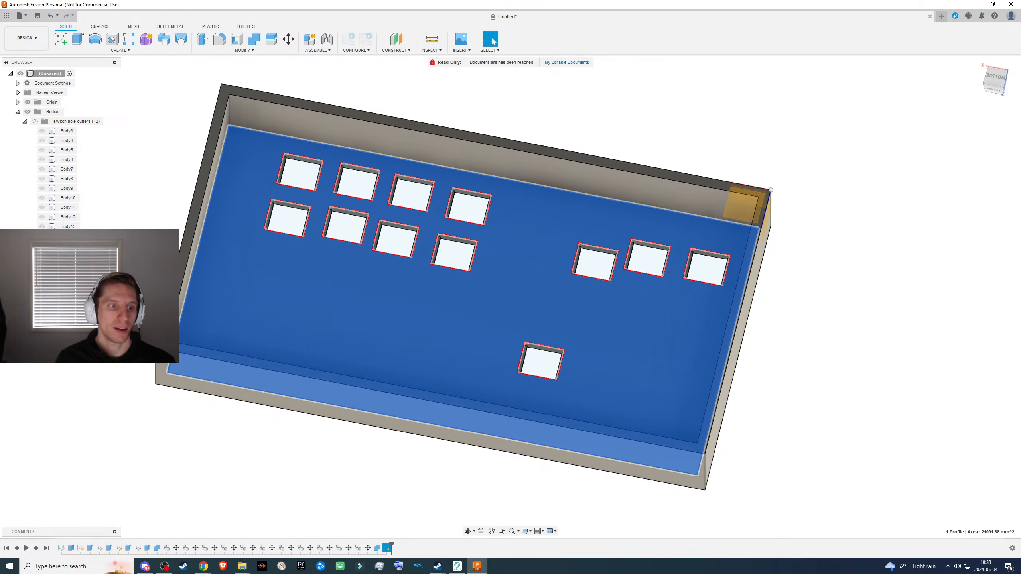
pyautogui.hotkey('ctrl', 'z')
pyautogui.hotkey('ctrl', 'z')
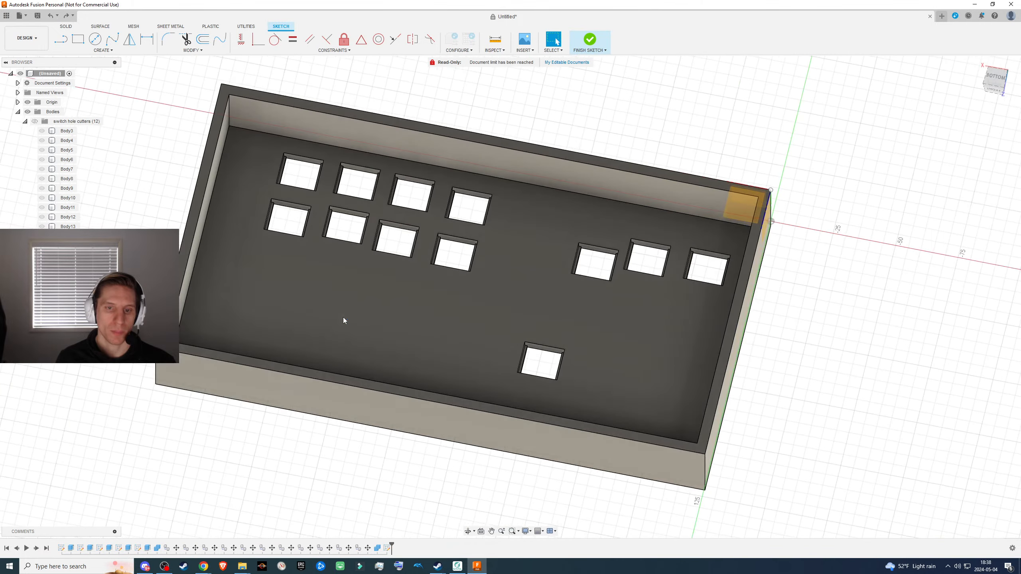
# - Create a new sketch on the inner floor face of the box
pyautogui.click(253, 237)
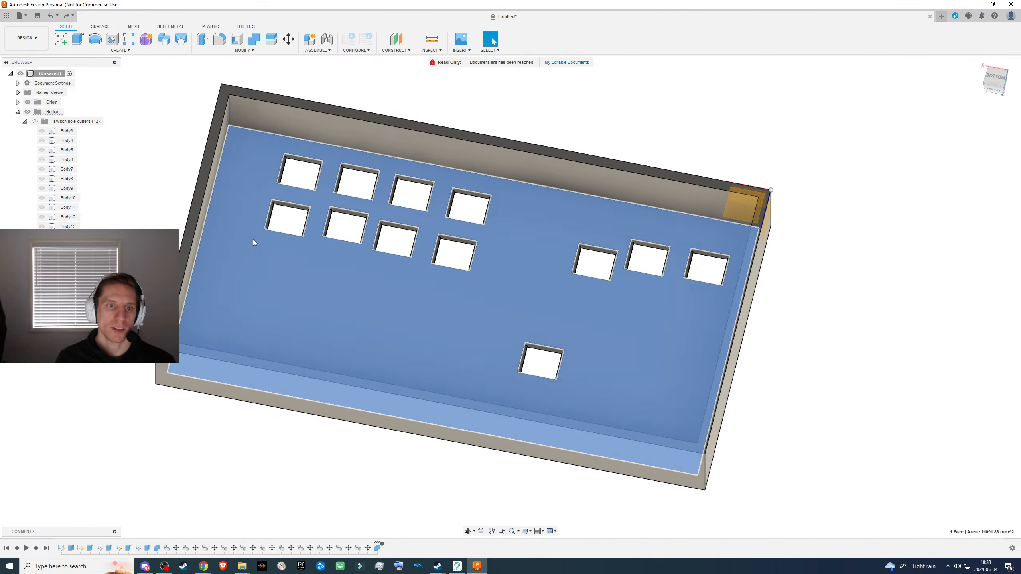
pyautogui.click(74, 50)
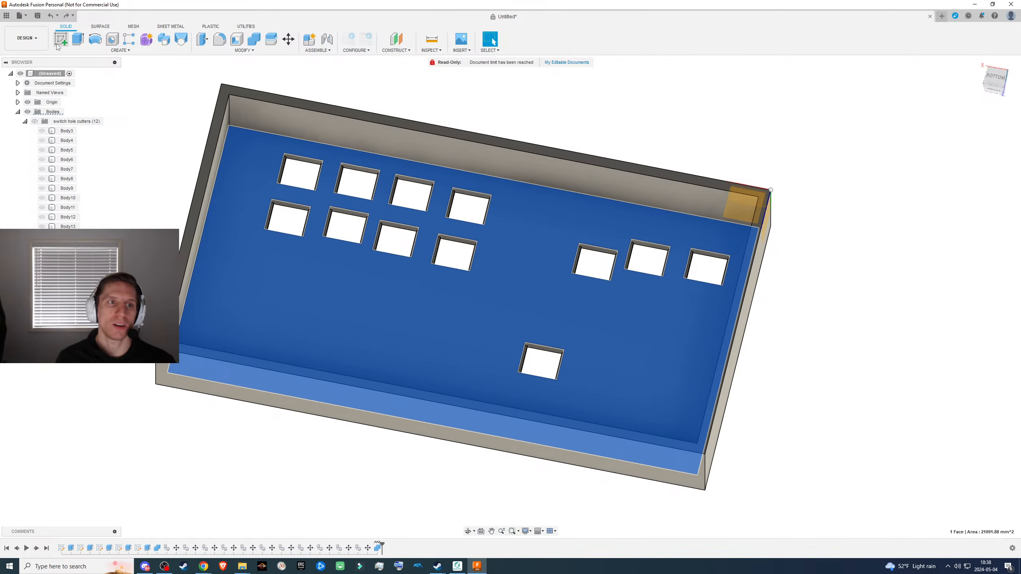
pyautogui.click(58, 46)
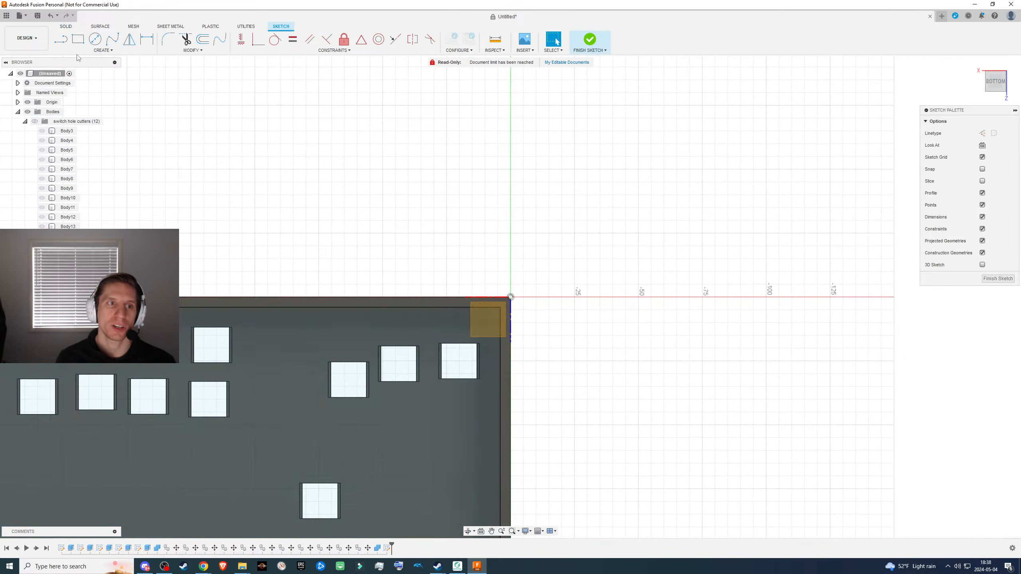
pyautogui.click(85, 51)
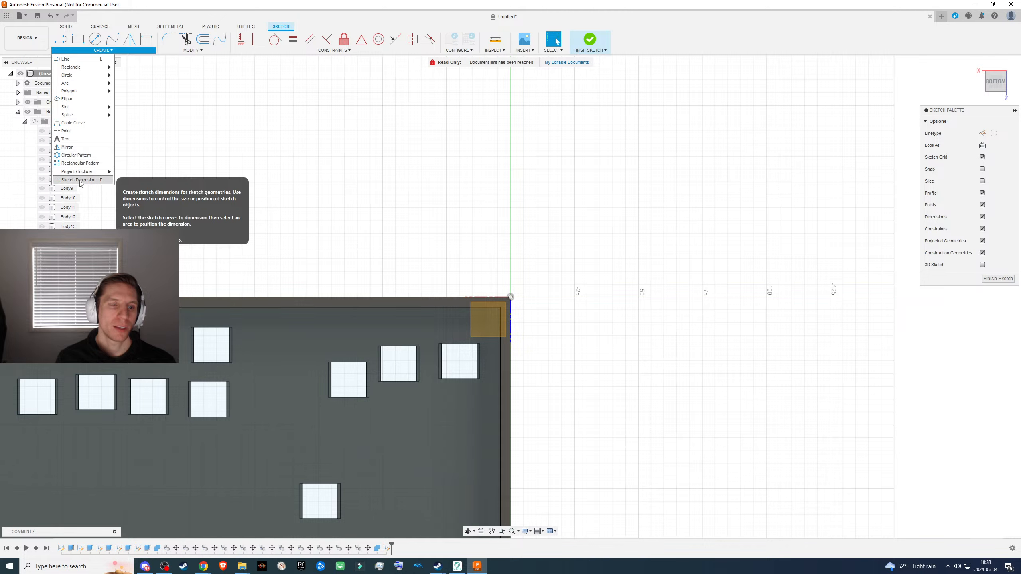
pyautogui.click(193, 50)
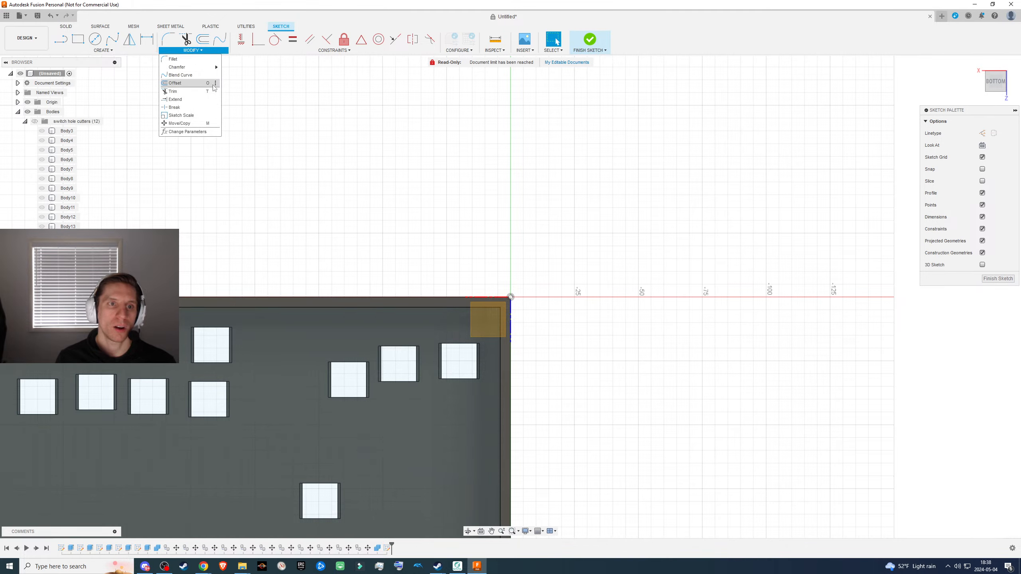
pyautogui.click(103, 50)
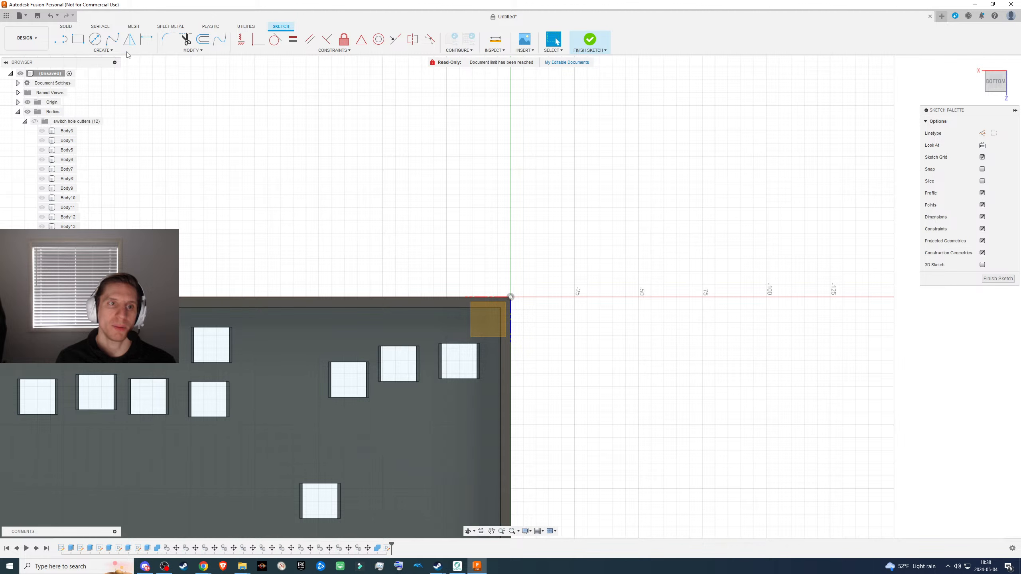
# - Offset the inner floor's outline inward by 3 mm and finish the sketch
pyautogui.click(193, 50)
pyautogui.click(181, 84)
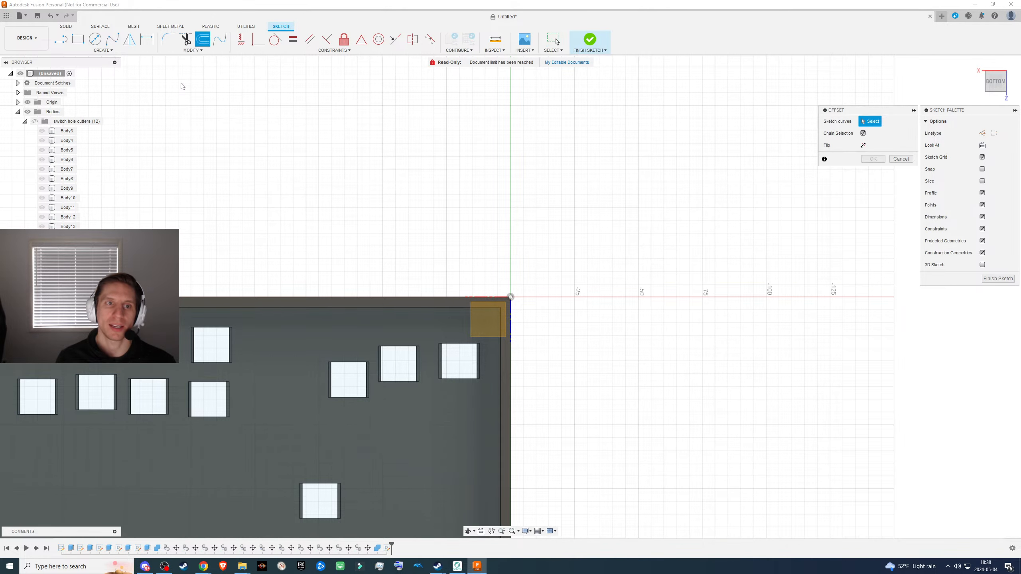
pyautogui.moveTo(261, 288); pyautogui.dragTo(544, 130, button='middle')
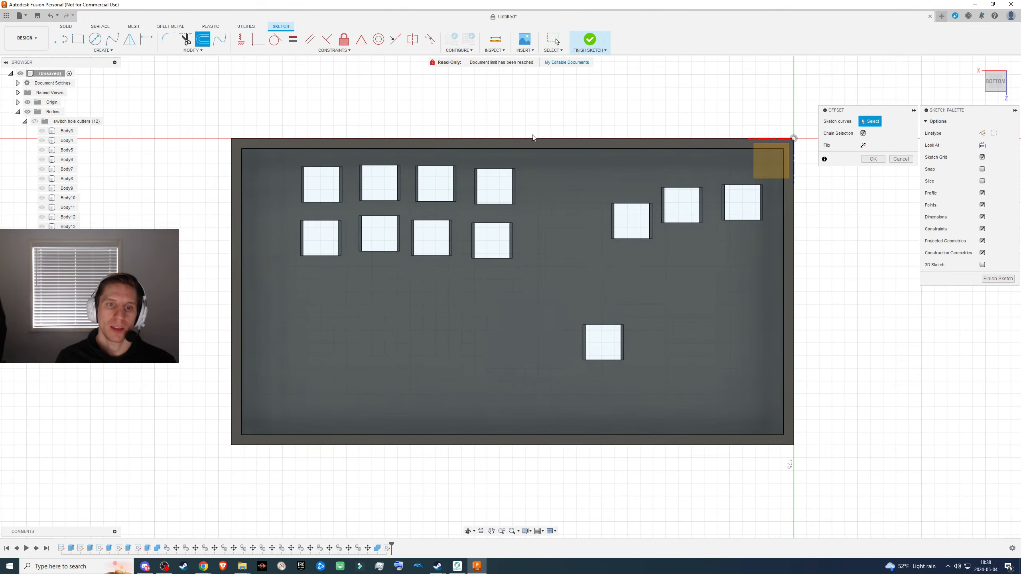
pyautogui.click(242, 154)
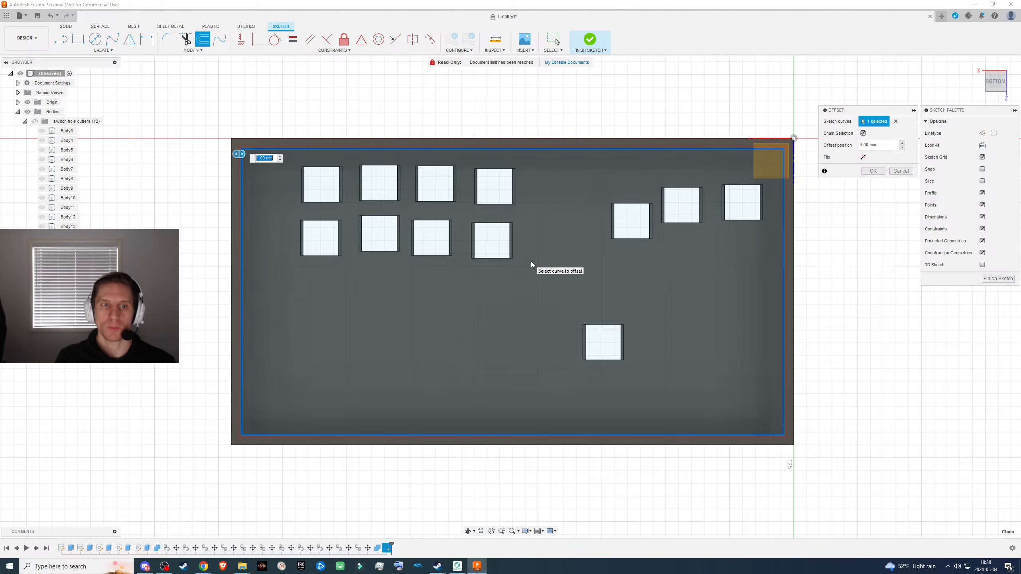
pyautogui.scroll(-2, 432, 333)
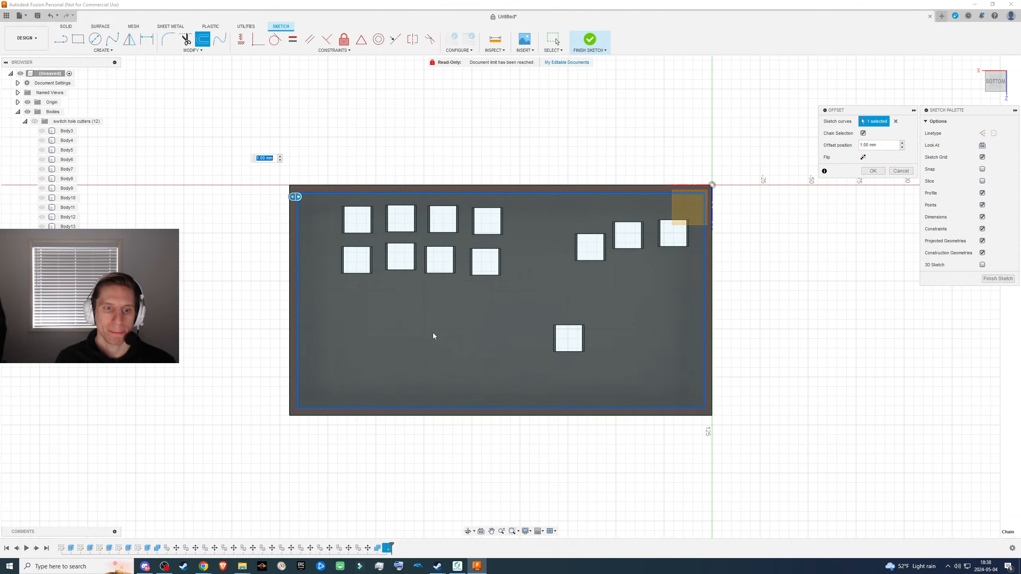
pyautogui.scroll(3, 431, 332)
pyautogui.press('Left')
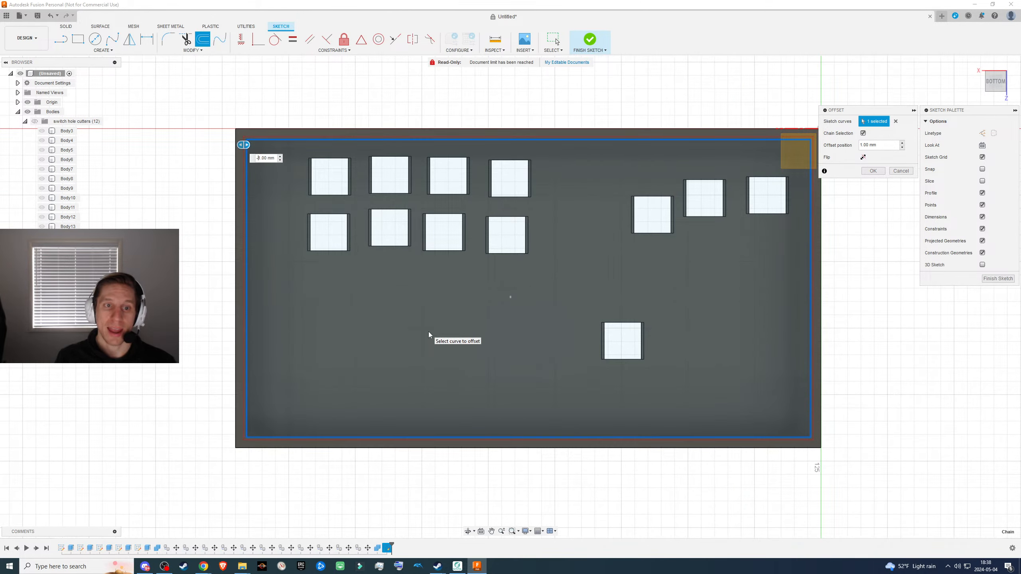
pyautogui.write('-')
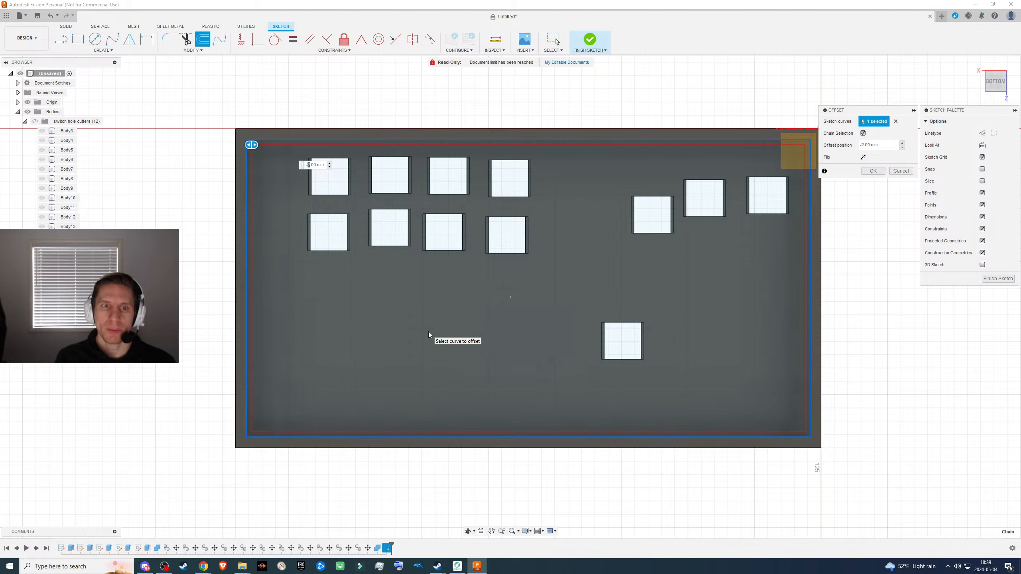
pyautogui.write('3')
pyautogui.press('Return')
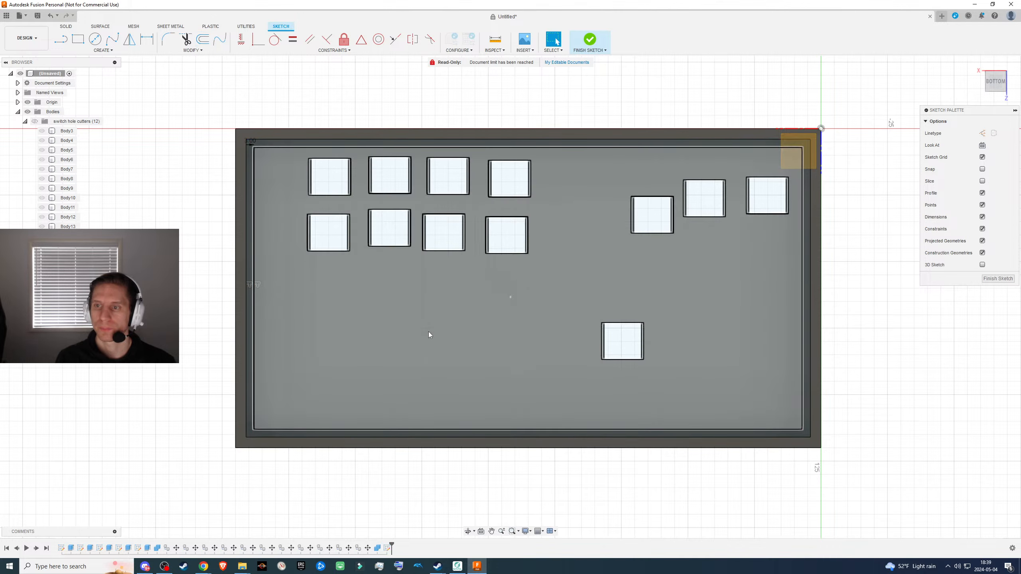
pyautogui.scroll(-2, 438, 298)
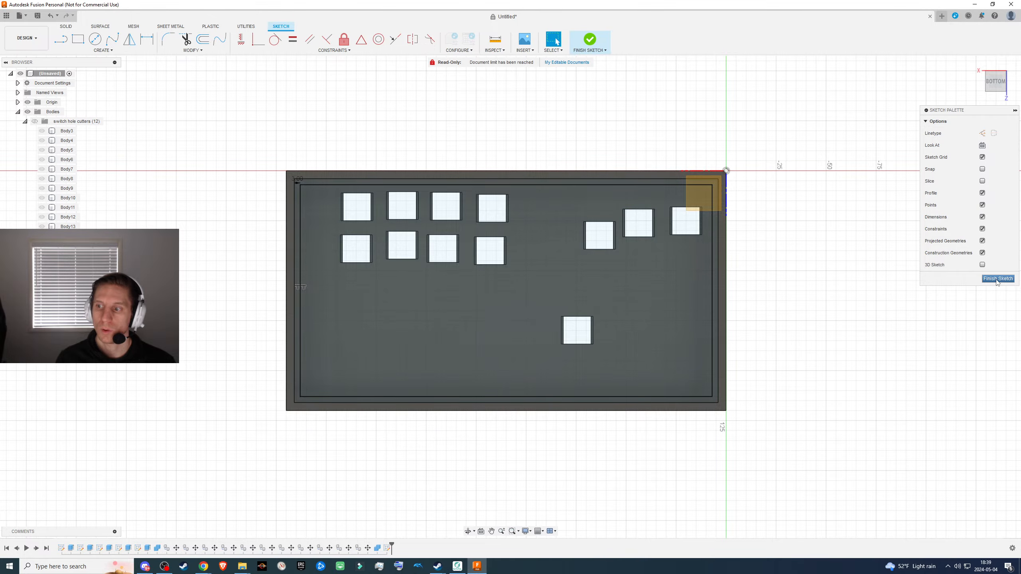
pyautogui.click(995, 279)
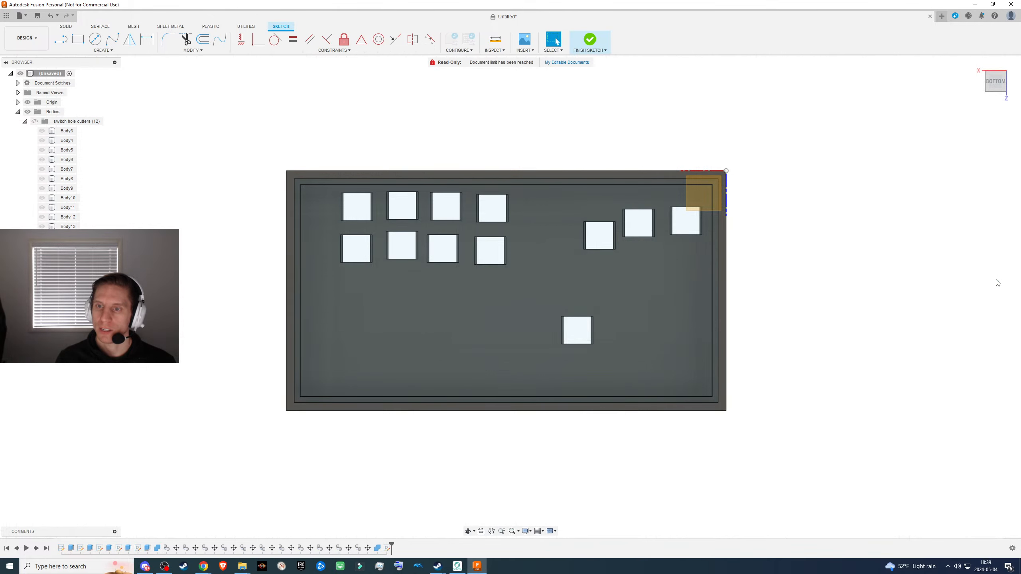
# - Extrude the narrow ring profile around the inner floor upward along the walls by 25 mm
pyautogui.moveTo(771, 270)
pyautogui.keyDown('shift'); pyautogui.mouseDown(button='middle')
pyautogui.moveTo(758, 258)
pyautogui.moveTo(690, 271)
pyautogui.mouseUp(button='middle'); pyautogui.keyUp('shift')
pyautogui.scroll(4, 690, 270)
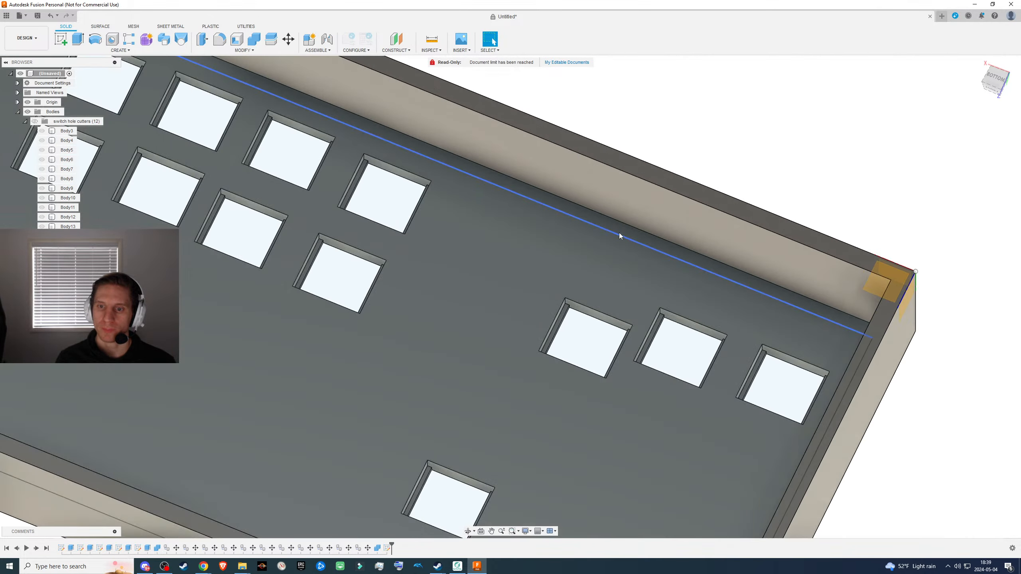
pyautogui.click(619, 229)
pyautogui.scroll(-4, 619, 229)
pyautogui.scroll(2, 708, 284)
pyautogui.press('e')
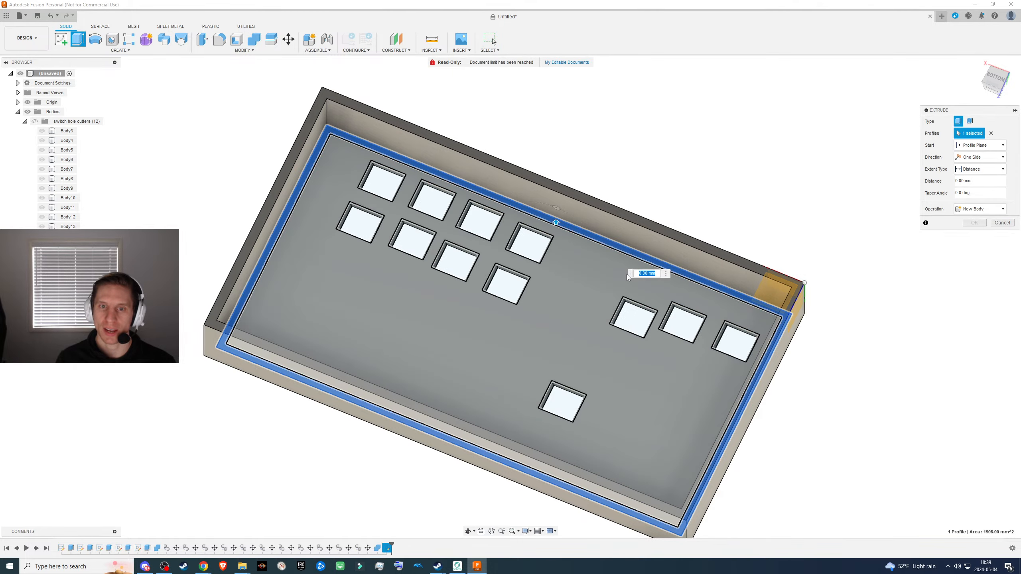
pyautogui.moveTo(581, 275); pyautogui.dragTo(578, 227)
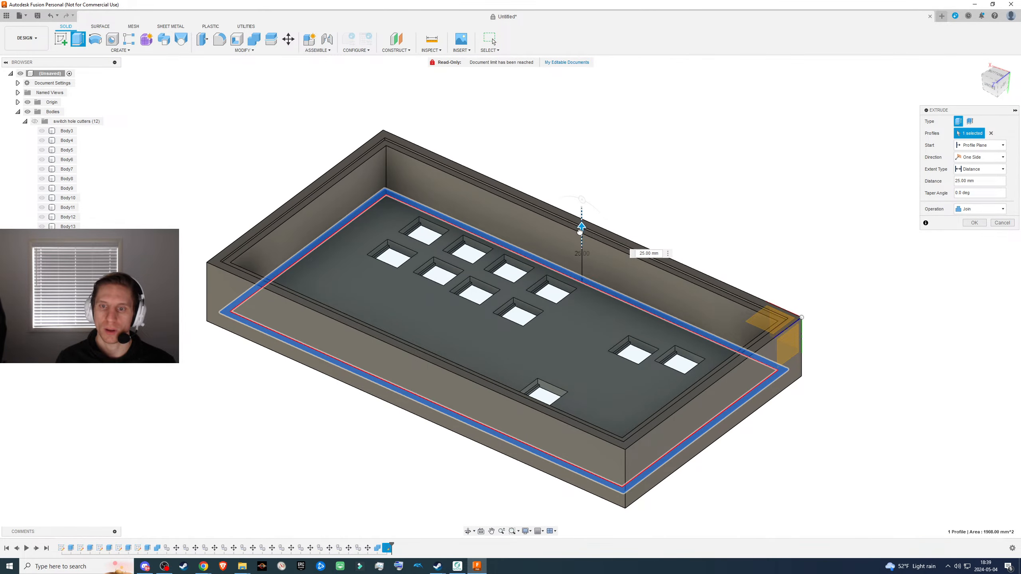
pyautogui.keyDown('shift'); pyautogui.moveTo(580, 229); pyautogui.dragTo(630, 260, button='middle'); pyautogui.keyUp('shift')
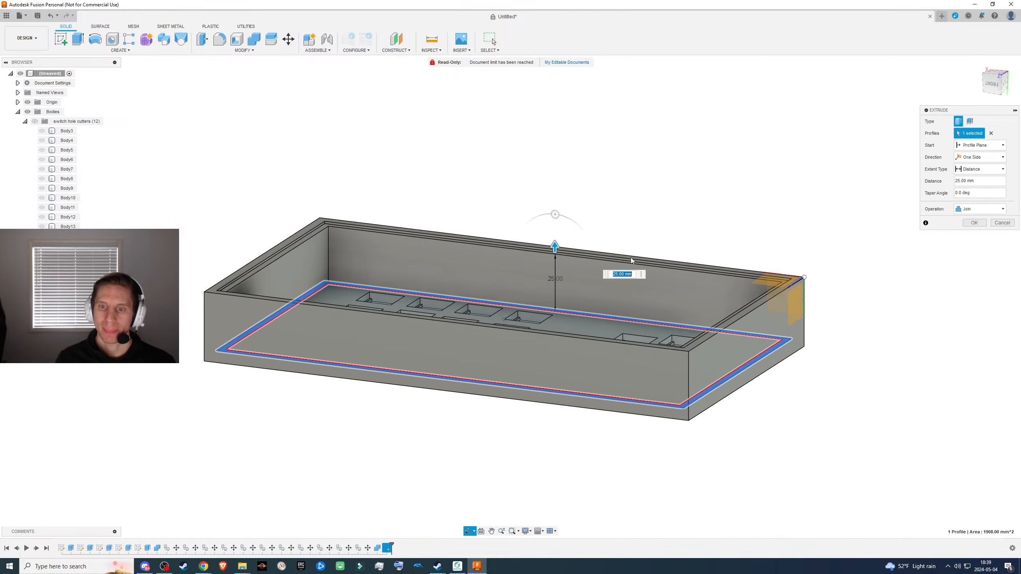
# - Set the ring extrusion's distance to 21 mm and join it to the box so a ledge sits below the rim
pyautogui.scroll(5, 545, 253)
pyautogui.moveTo(588, 240); pyautogui.dragTo(587, 228)
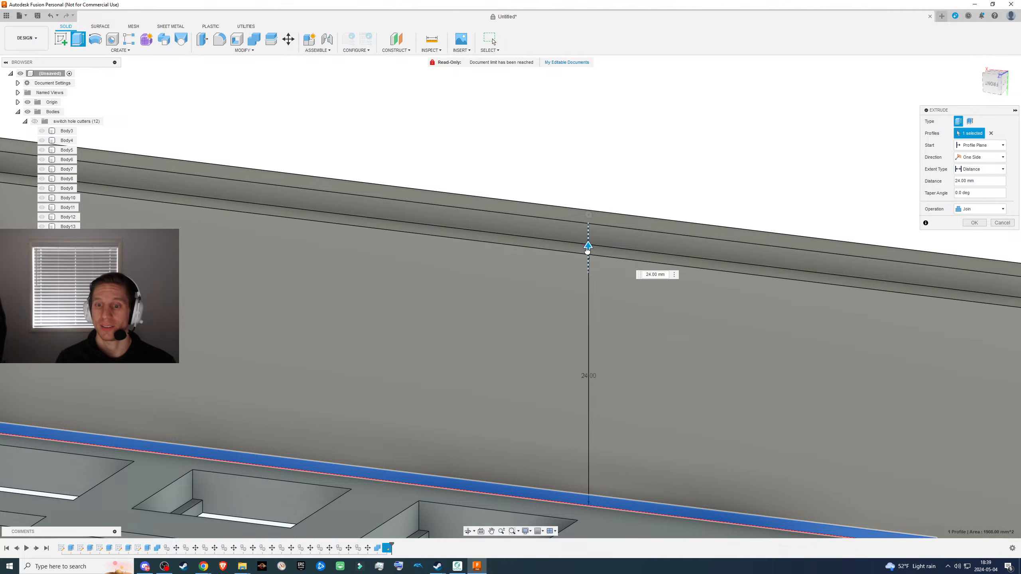
pyautogui.scroll(-3, 545, 266)
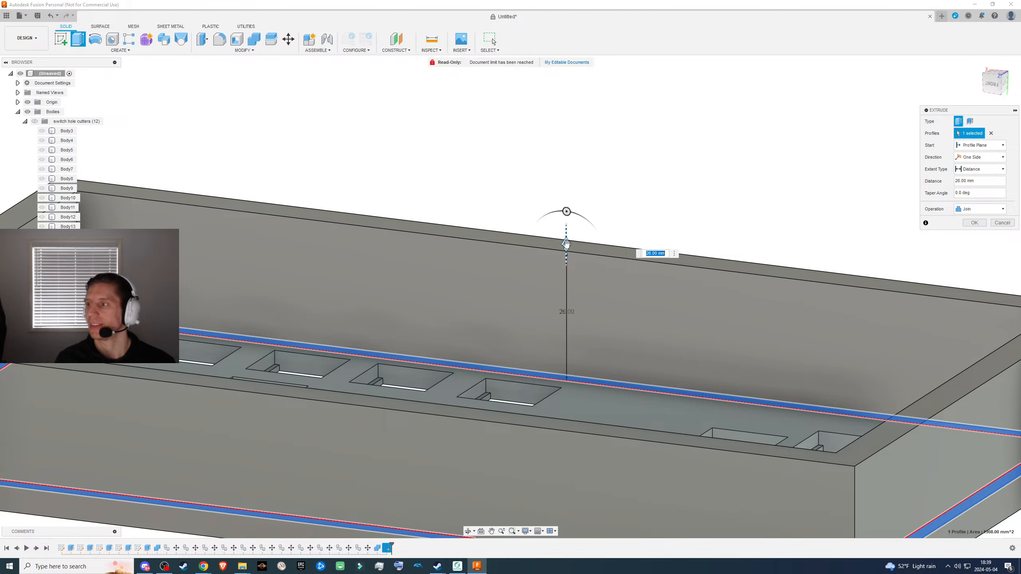
pyautogui.moveTo(565, 244); pyautogui.dragTo(571, 270)
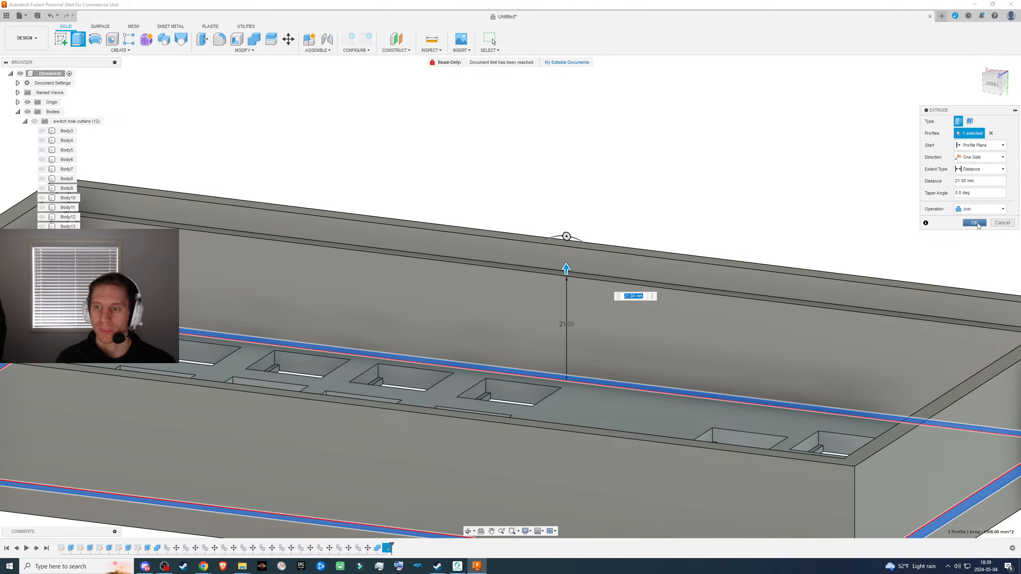
pyautogui.click(978, 209)
pyautogui.click(978, 210)
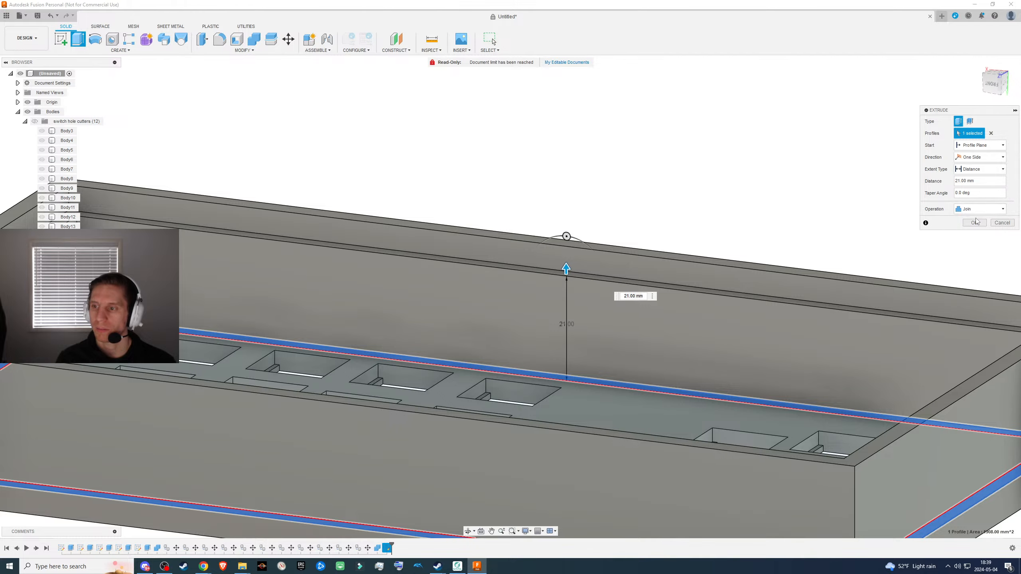
pyautogui.click(981, 225)
# - Create a new sketch on the top face of the ledge inside the box
pyautogui.scroll(-3, 682, 293)
pyautogui.keyDown('shift'); pyautogui.moveTo(736, 256); pyautogui.dragTo(485, 278, button='middle'); pyautogui.keyUp('shift')
pyautogui.click(284, 176)
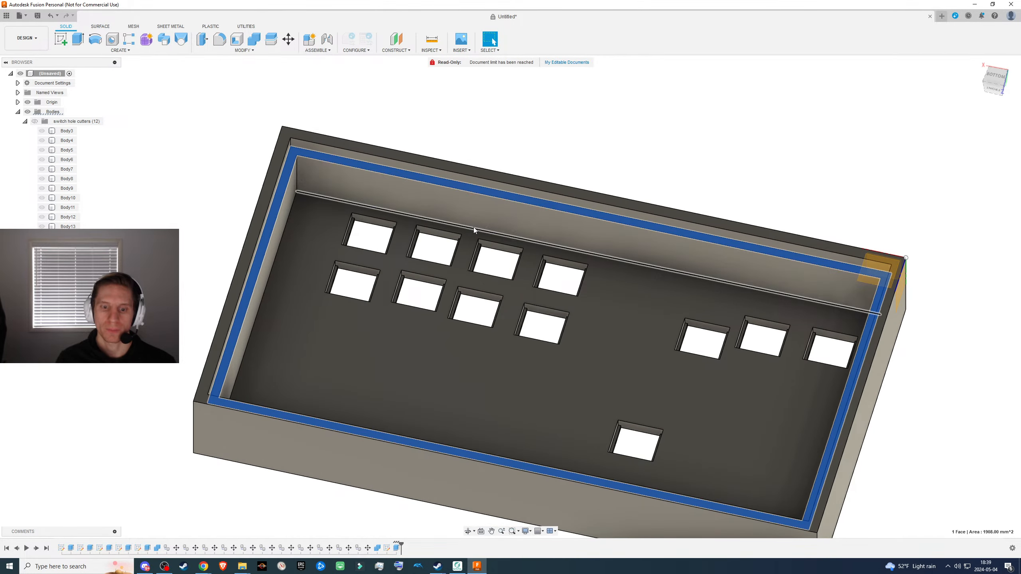
# - Offset the ledge's outer outline inward by 1 mm in the new sketch
pyautogui.press('o')
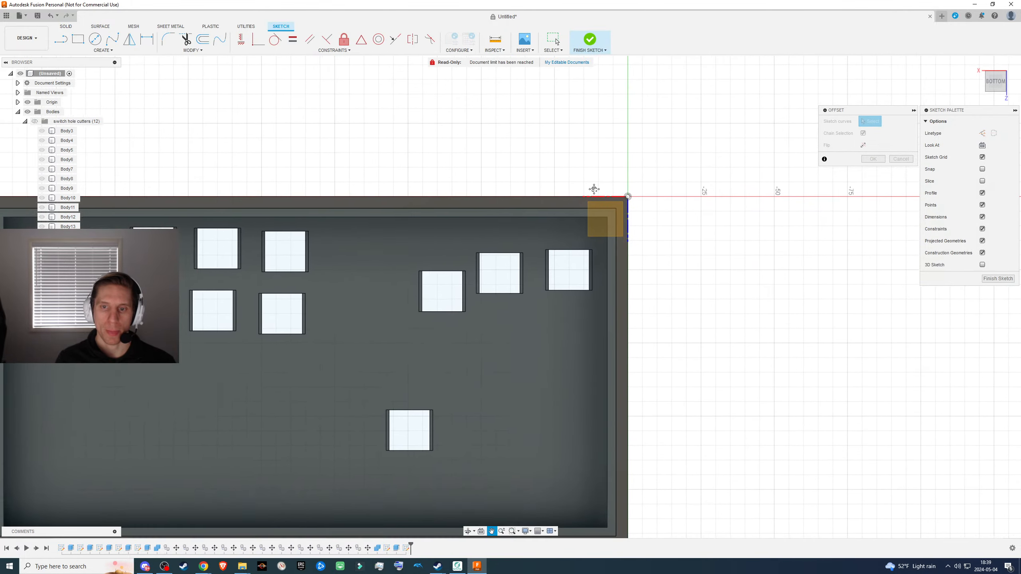
pyautogui.click(627, 222)
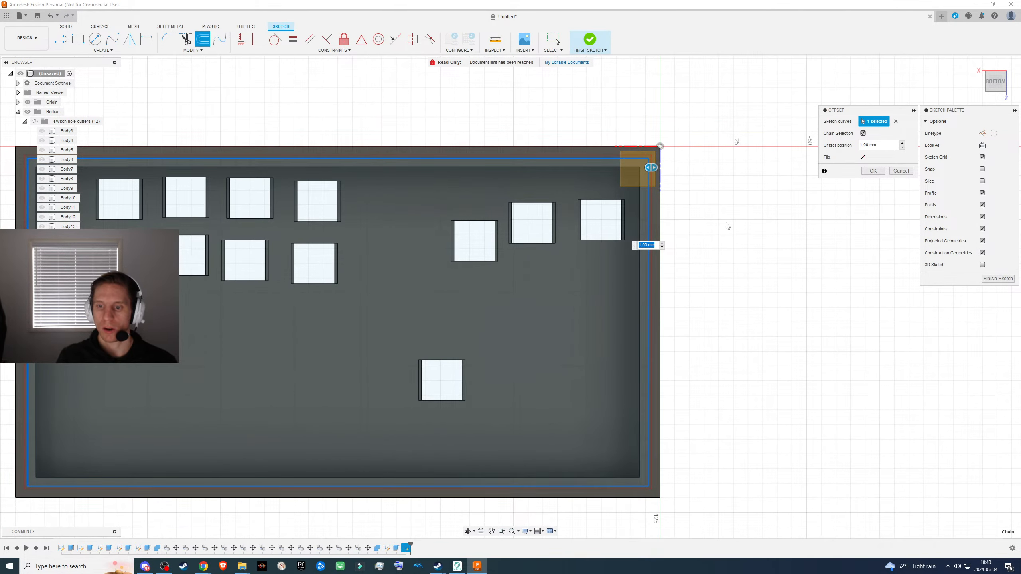
pyautogui.write('-')
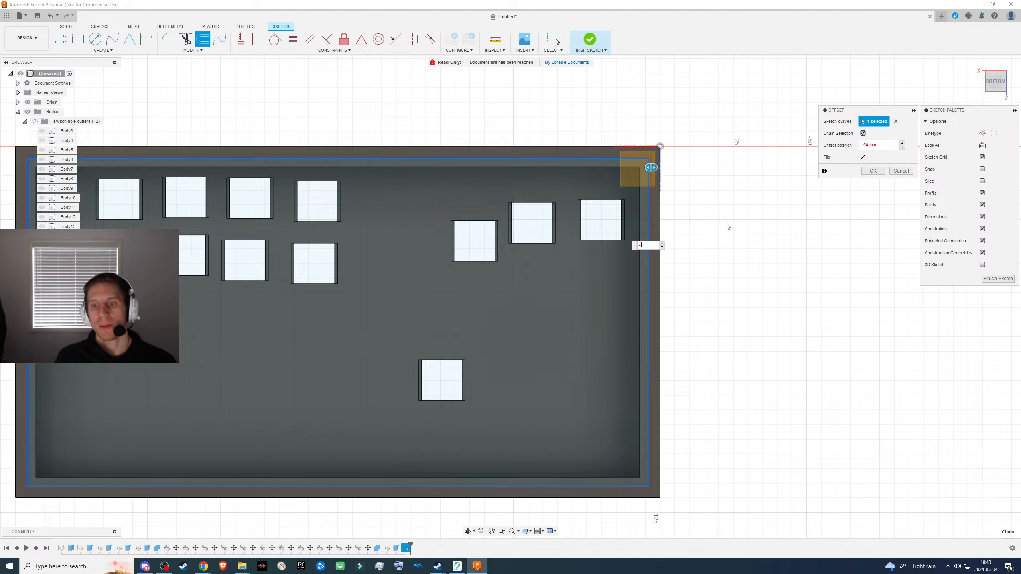
pyautogui.write('.2')
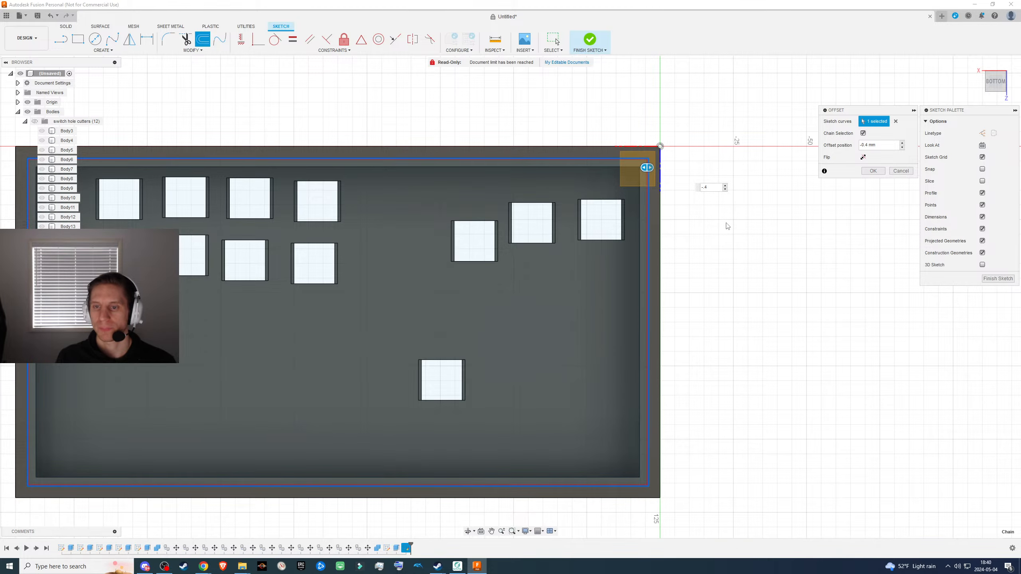
pyautogui.scroll(5, 675, 238)
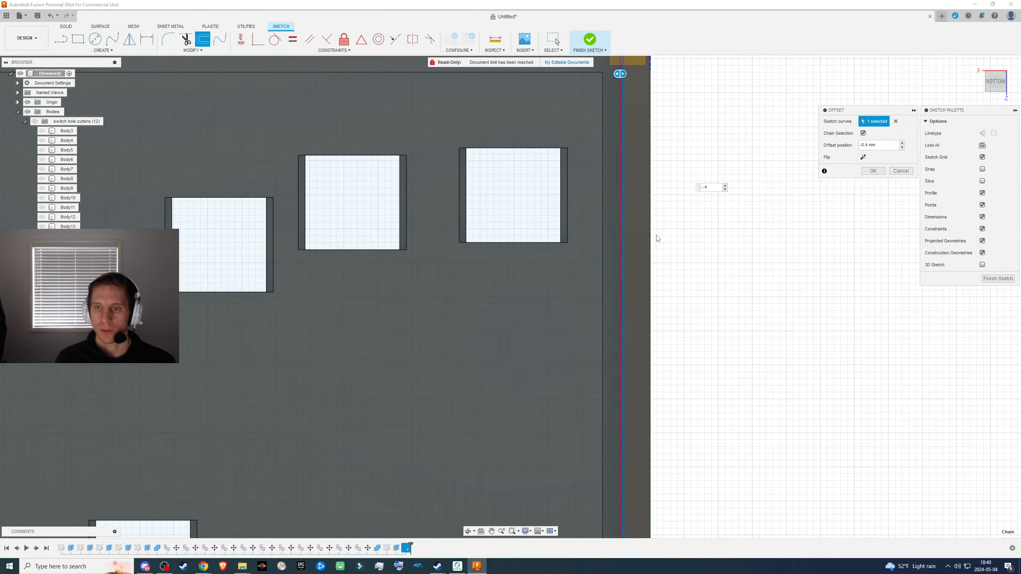
pyautogui.scroll(-2, 657, 237)
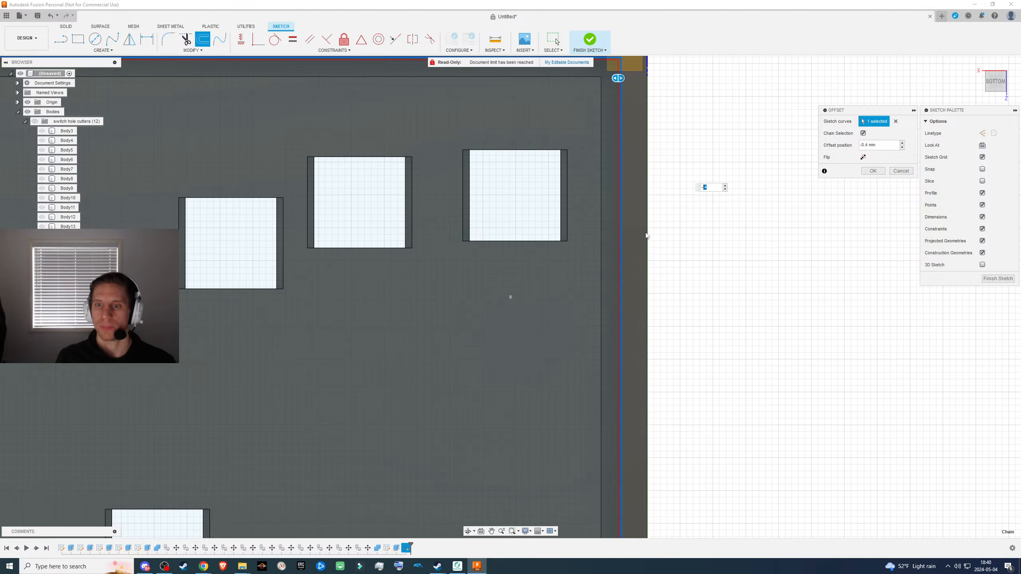
pyautogui.write('1')
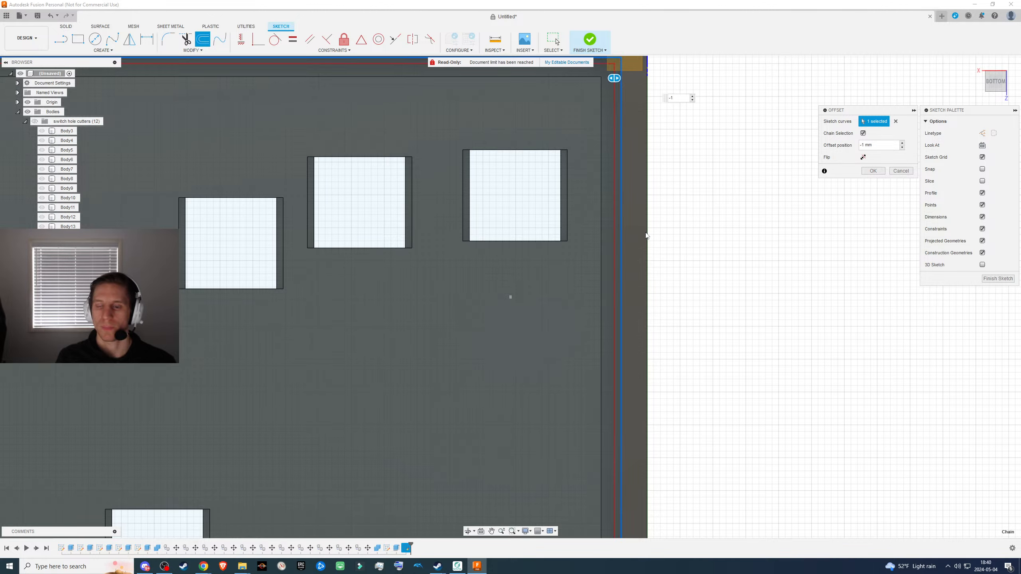
pyautogui.click(873, 171)
# - Select the large inner sketch profile that covers the box's opening
pyautogui.scroll(-5, 639, 270)
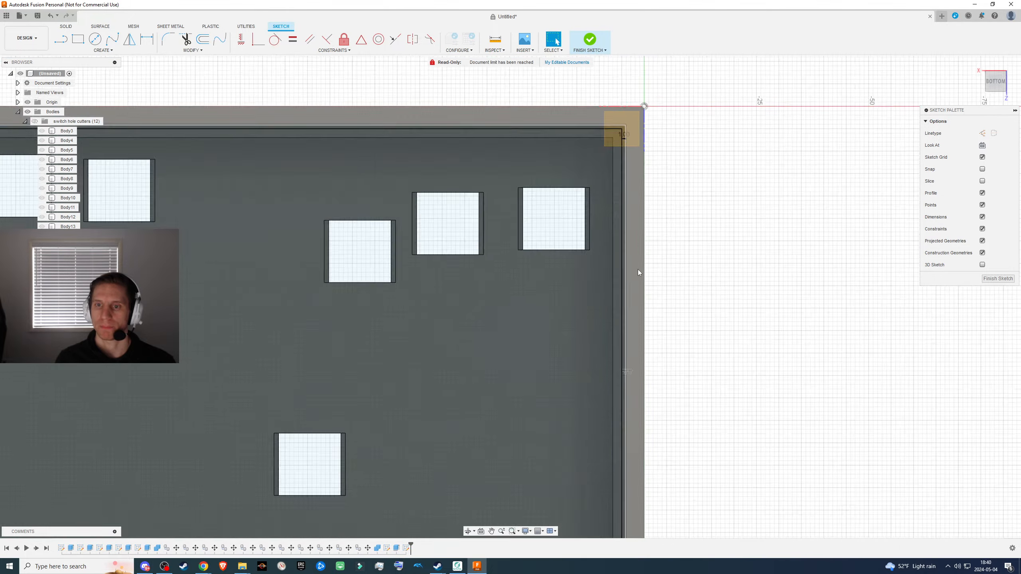
pyautogui.keyDown('shift'); pyautogui.moveTo(647, 281); pyautogui.dragTo(579, 263, button='middle'); pyautogui.keyUp('shift')
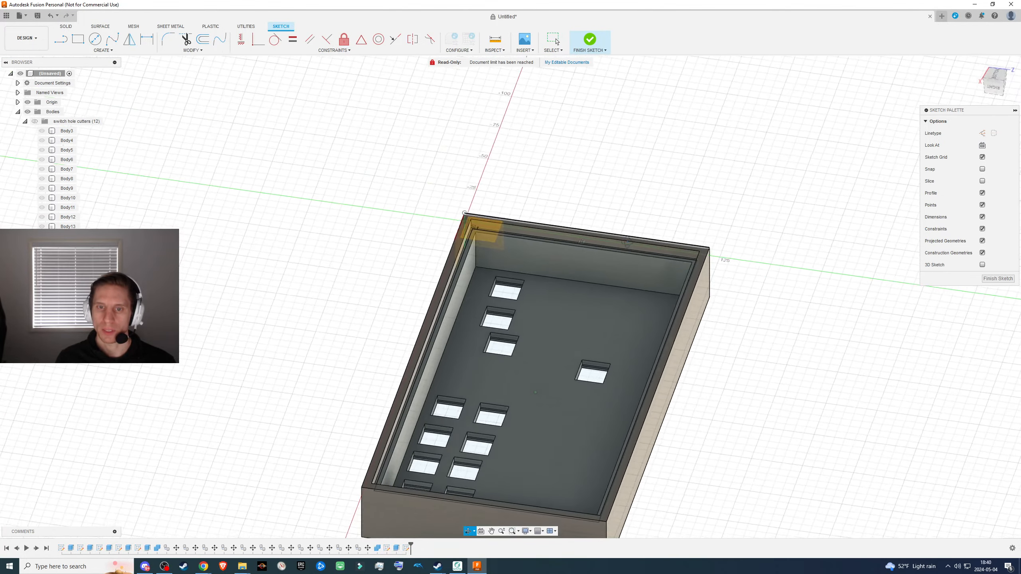
pyautogui.click(601, 290)
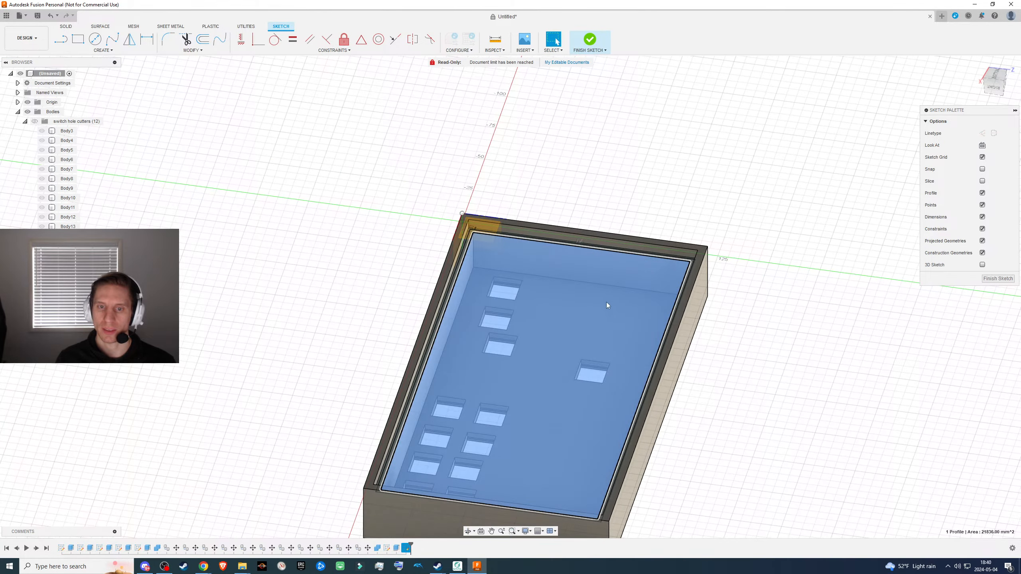
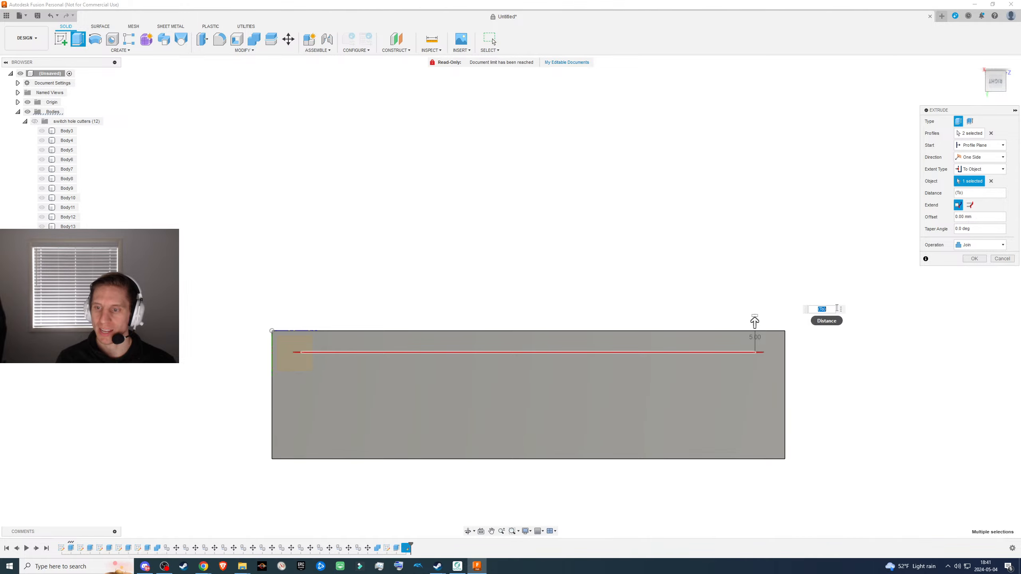
# - Extrude the two selected inner profiles up to the box's rim face as a new body
pyautogui.keyDown('shift'); pyautogui.moveTo(838, 347); pyautogui.dragTo(845, 355, button='middle'); pyautogui.keyUp('shift')
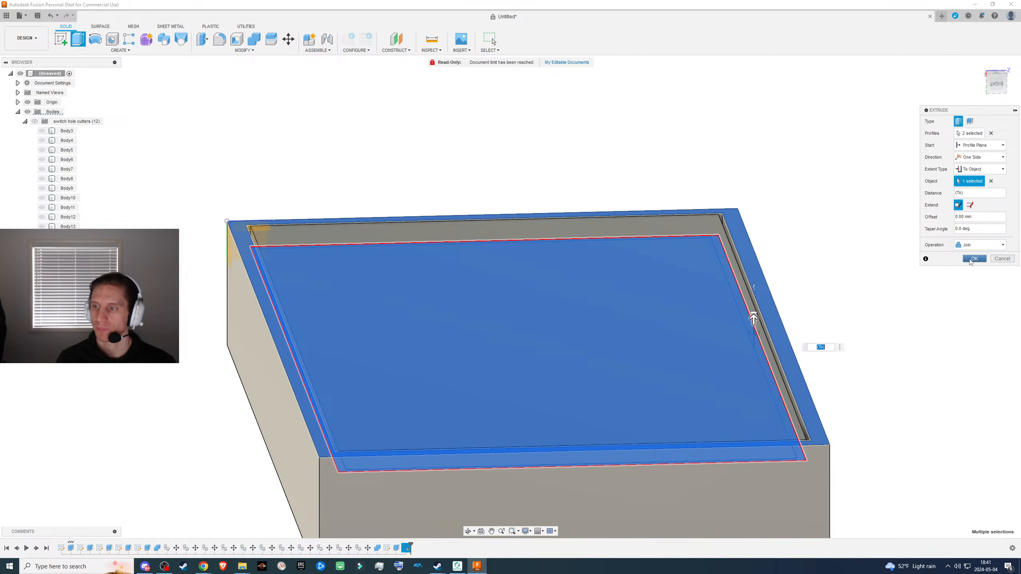
pyautogui.click(965, 246)
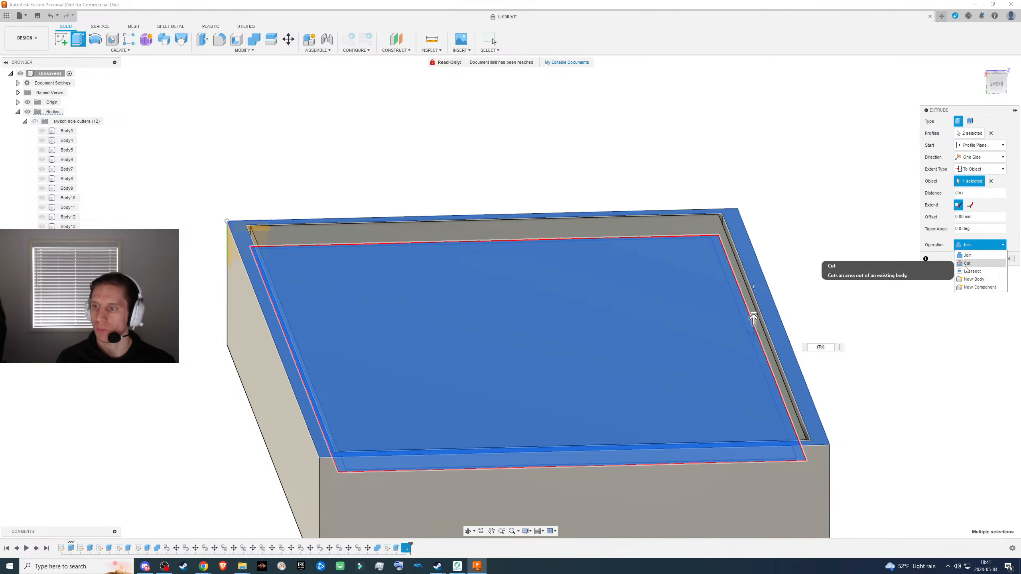
pyautogui.click(967, 278)
pyautogui.click(975, 259)
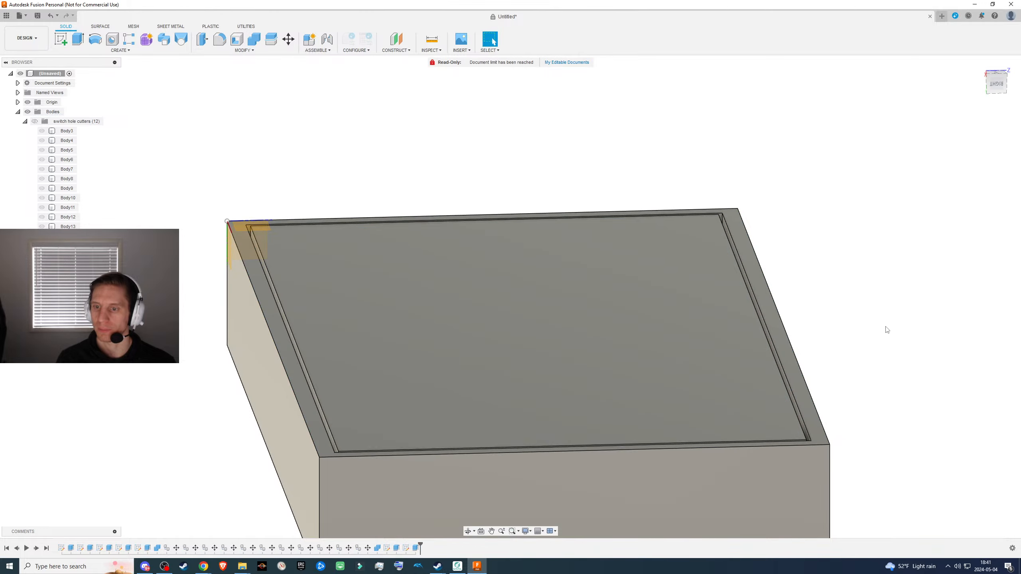
# - Examine the clearance gap around the new lid body inside the box's rim
pyautogui.keyDown('shift'); pyautogui.moveTo(879, 346); pyautogui.dragTo(805, 365, button='middle'); pyautogui.keyUp('shift')
pyautogui.scroll(-2, 804, 362)
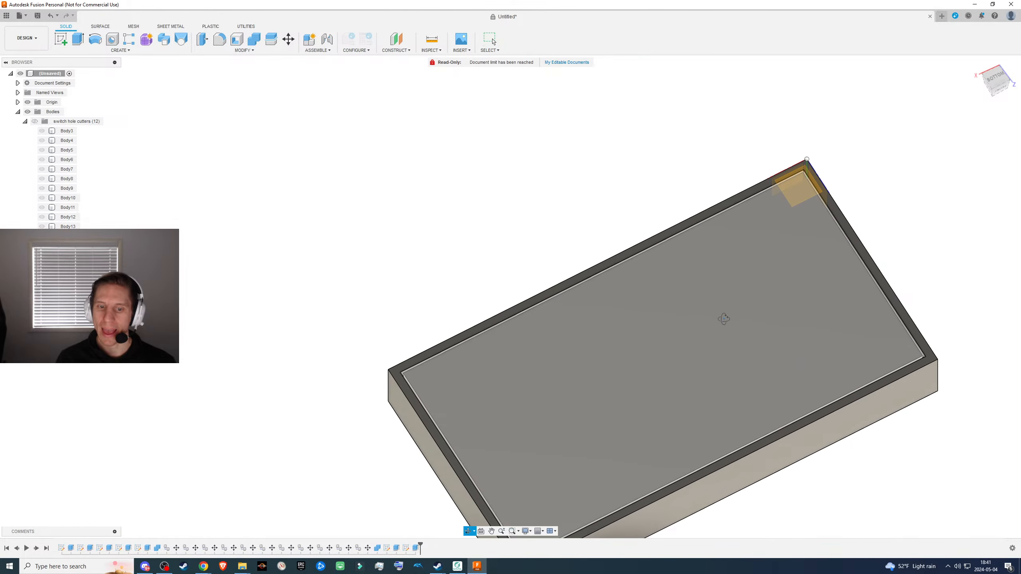
pyautogui.keyDown('shift'); pyautogui.moveTo(725, 319); pyautogui.dragTo(693, 337, button='middle'); pyautogui.keyUp('shift')
pyautogui.scroll(8, 464, 270)
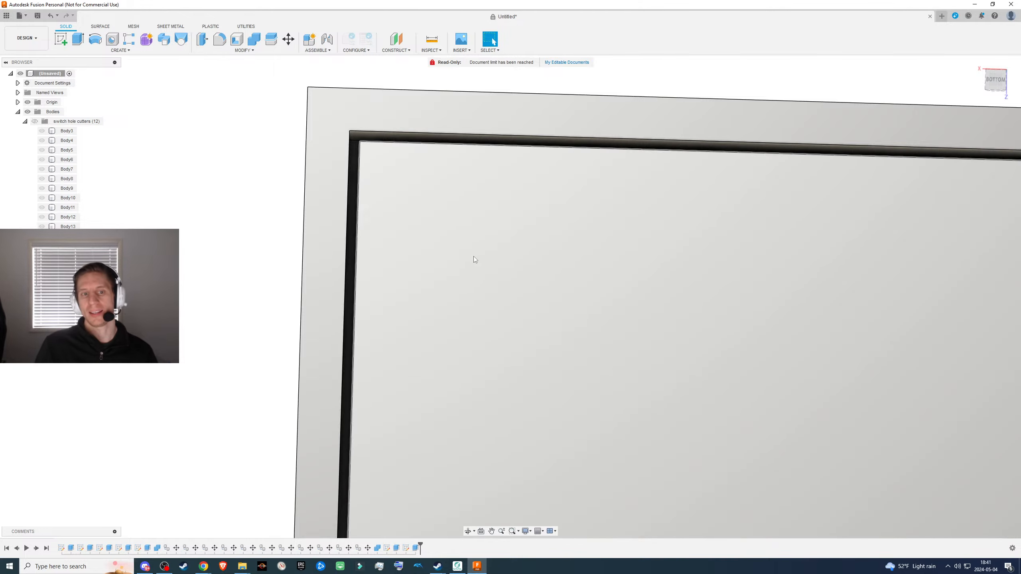
pyautogui.scroll(5, 511, 258)
pyautogui.scroll(-3, 498, 306)
pyautogui.moveTo(646, 272); pyautogui.dragTo(405, 144, button='middle')
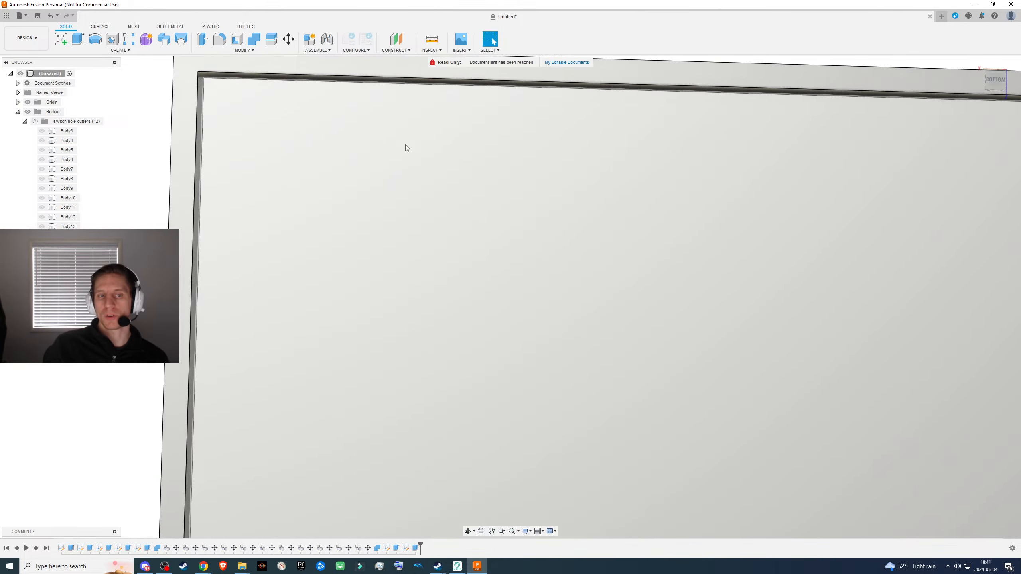
pyautogui.scroll(-4, 426, 207)
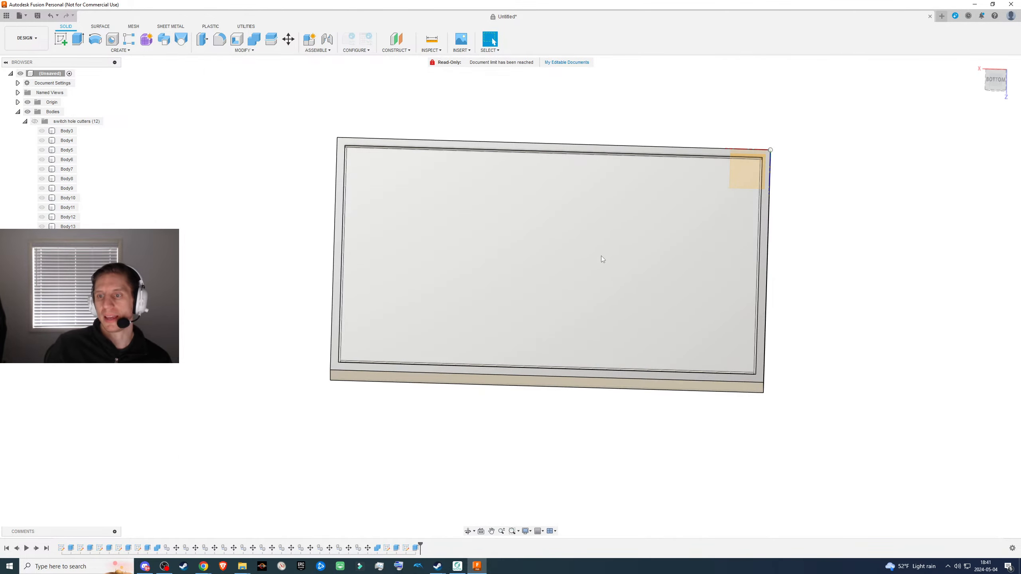
pyautogui.scroll(5, 601, 256)
pyautogui.scroll(-4, 591, 255)
pyautogui.moveTo(632, 248)
pyautogui.keyDown('shift'); pyautogui.mouseDown(button='middle')
pyautogui.moveTo(643, 242)
pyautogui.moveTo(640, 250)
pyautogui.mouseUp(button='middle'); pyautogui.keyUp('shift')
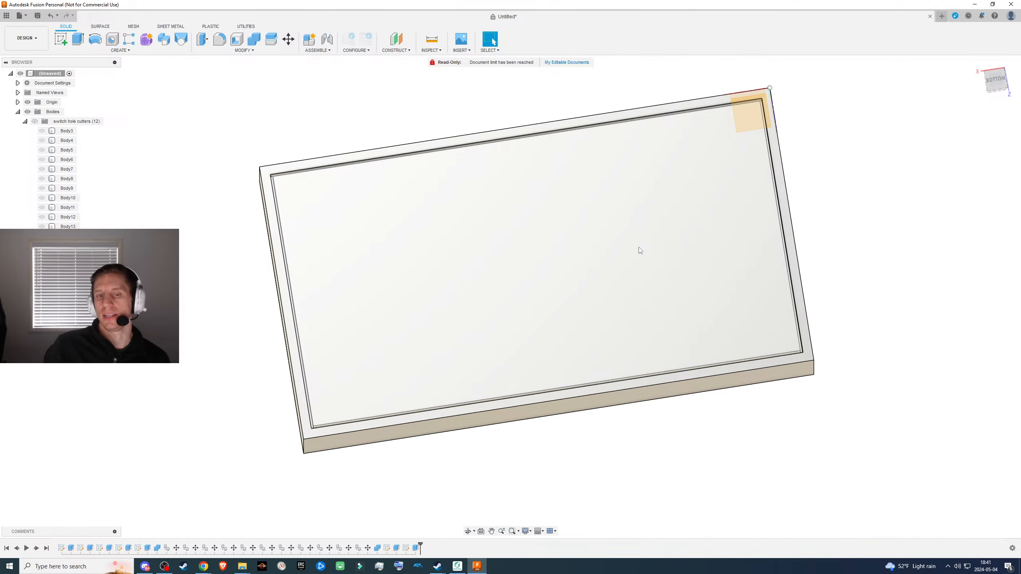
pyautogui.scroll(3, 615, 216)
pyautogui.scroll(-3, 604, 230)
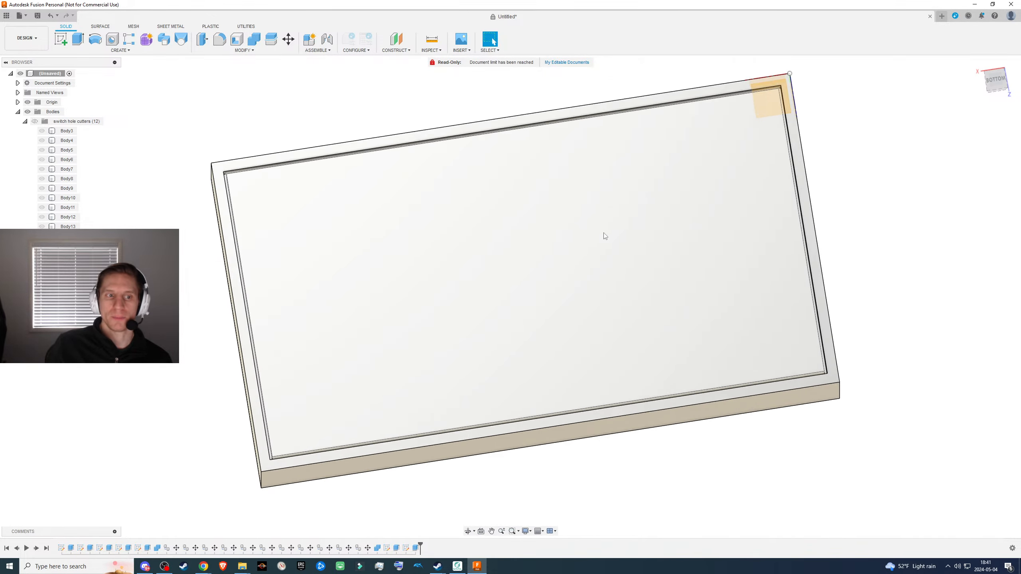
pyautogui.keyDown('shift'); pyautogui.moveTo(559, 315); pyautogui.dragTo(559, 296, button='middle'); pyautogui.keyUp('shift')
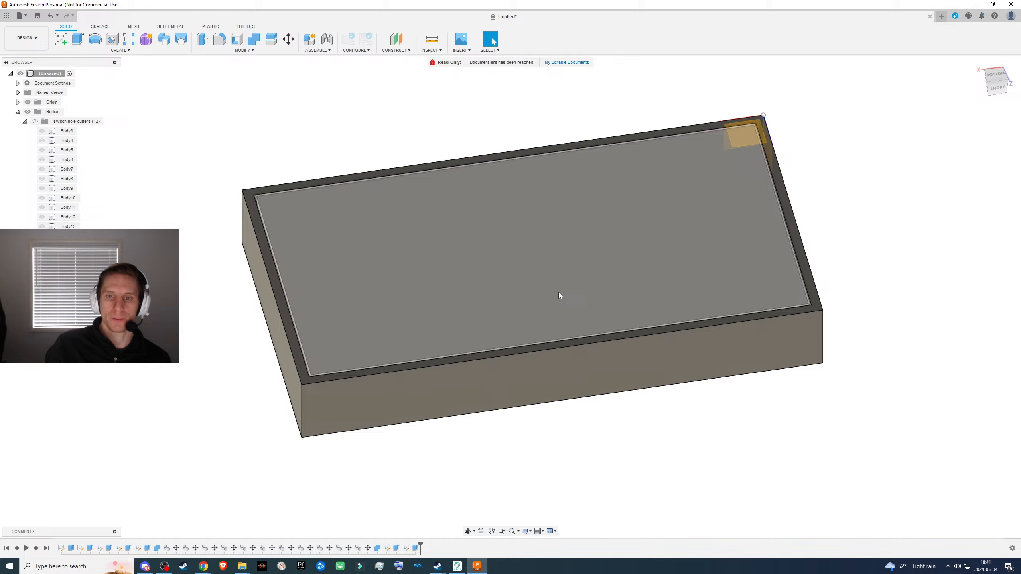
# - Name the new body Lid and collapse the switch hole cutters folder
pyautogui.click(334, 237)
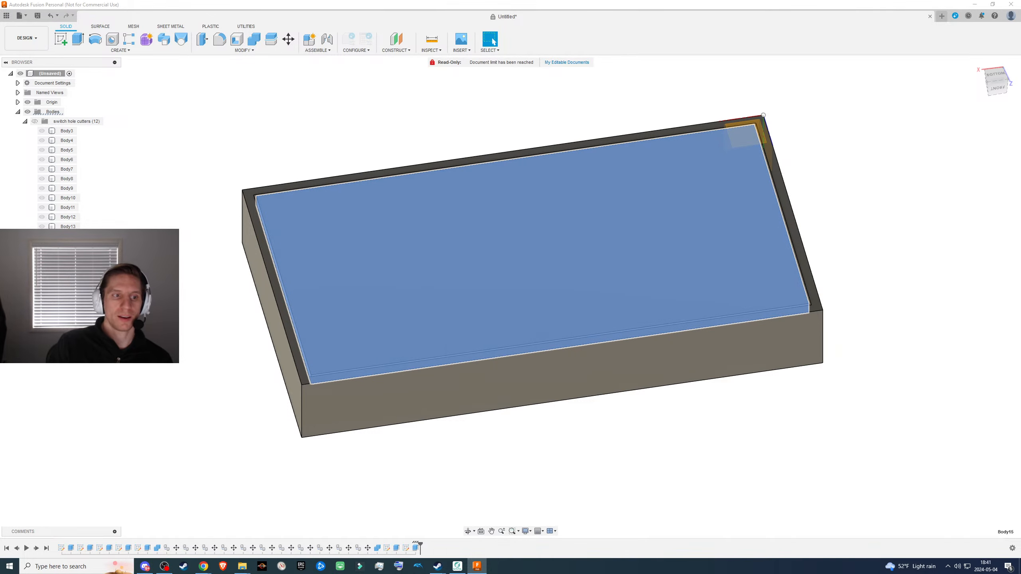
pyautogui.click(306, 162)
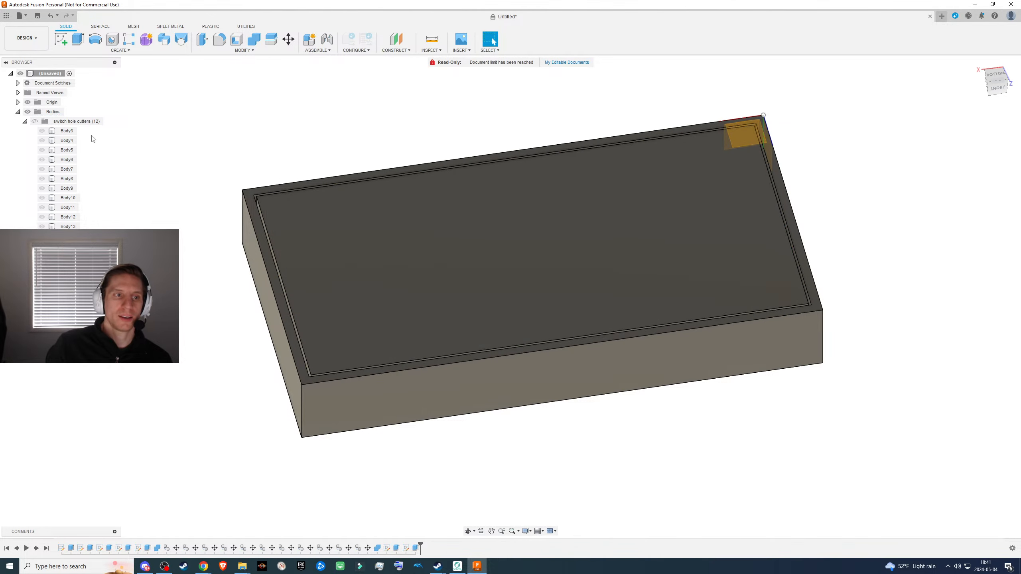
pyautogui.click(24, 122)
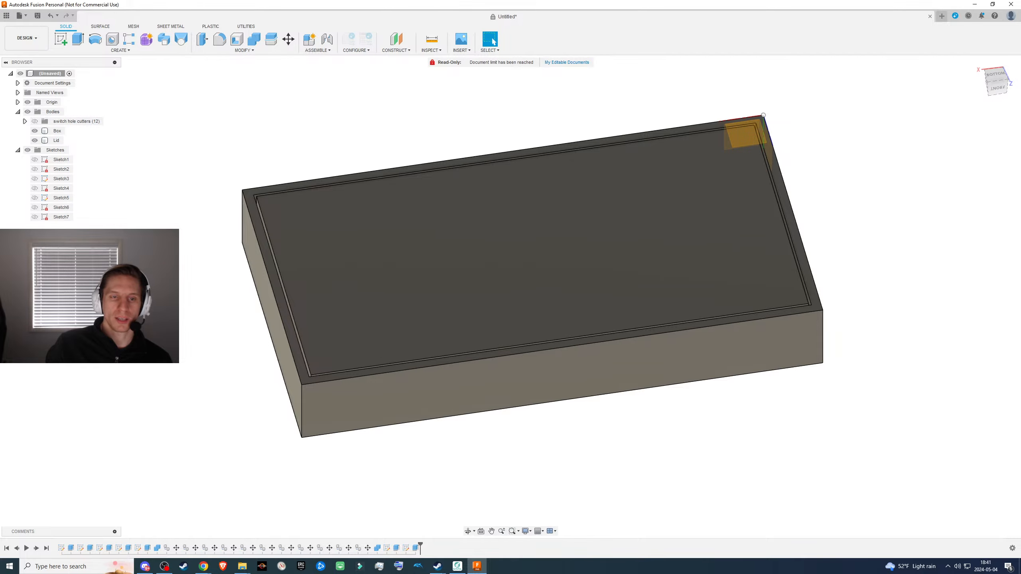
# - Start a new sketch on the box's long back face next to the switch cutouts
pyautogui.keyDown('shift'); pyautogui.moveTo(223, 297); pyautogui.dragTo(349, 151, button='middle'); pyautogui.keyUp('shift')
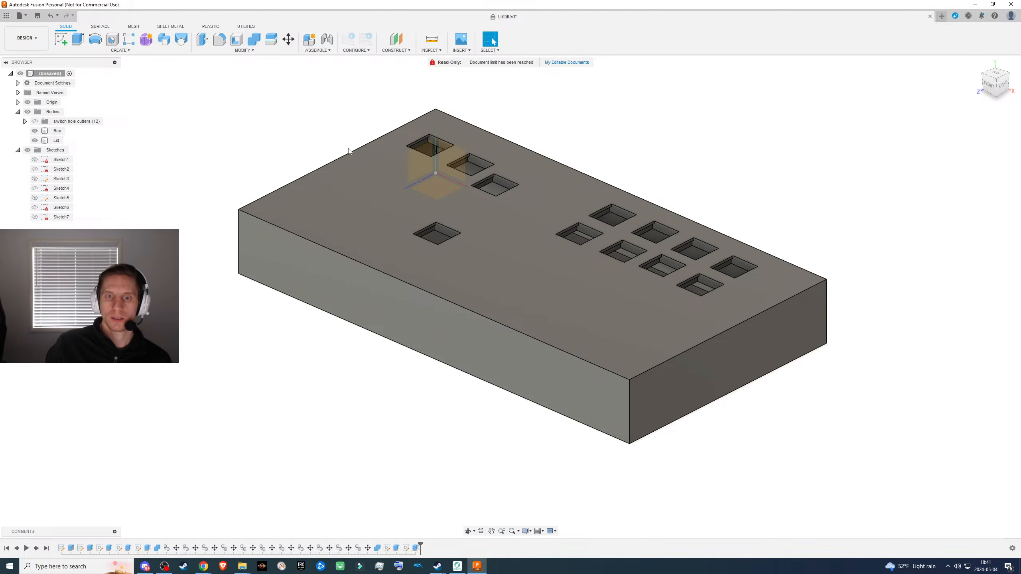
pyautogui.scroll(3, 490, 247)
pyautogui.scroll(-3, 469, 244)
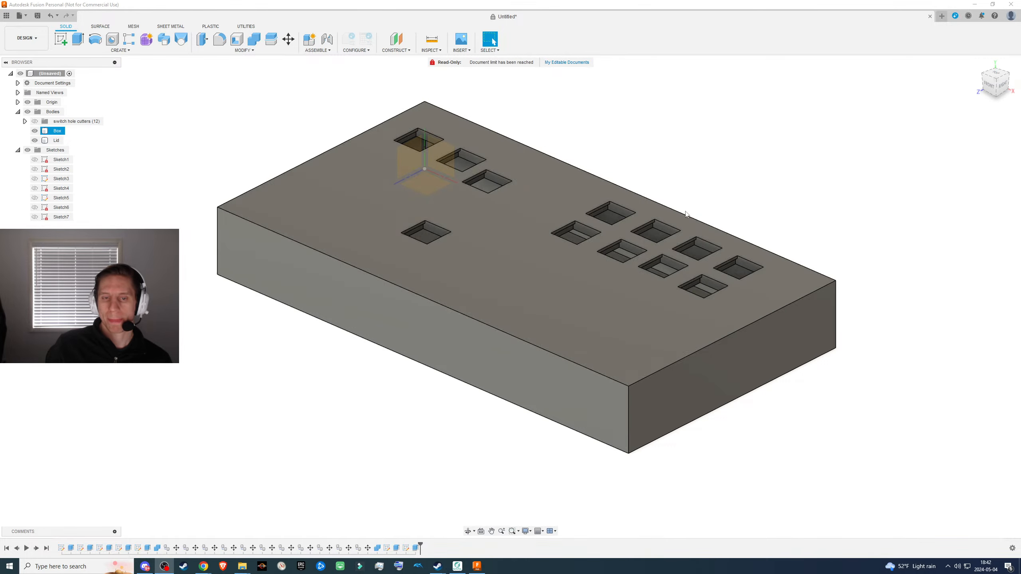
pyautogui.scroll(-1, 538, 197)
pyautogui.keyDown('shift'); pyautogui.moveTo(626, 201); pyautogui.dragTo(522, 201, button='middle'); pyautogui.keyUp('shift')
pyautogui.click(499, 359)
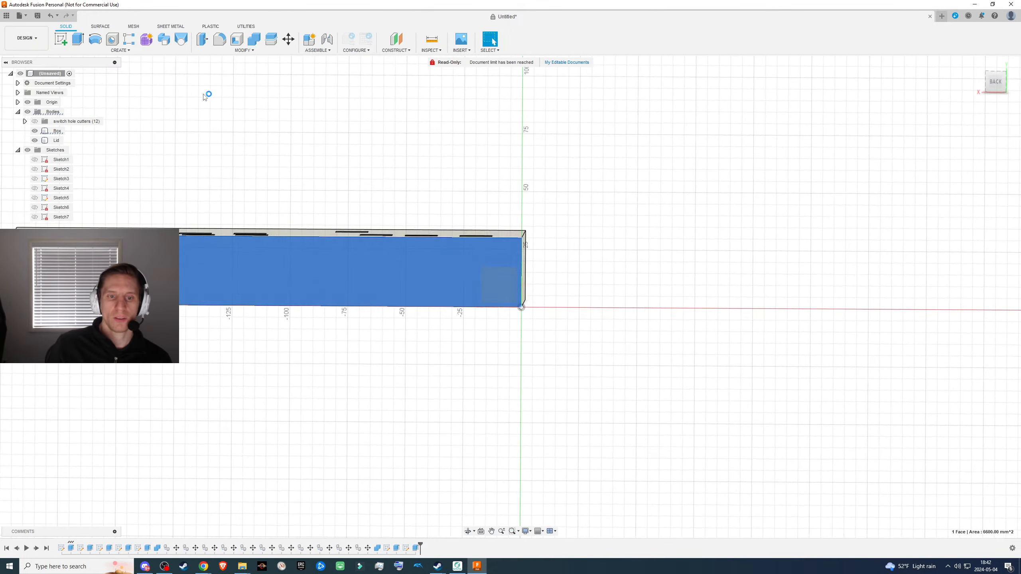
pyautogui.moveTo(330, 185); pyautogui.dragTo(481, 190, button='middle')
# - Sketch a rectangle about 30 mm wide and 17.5 mm high on the back face, starting from its lower edge, and finish the sketch
pyautogui.click(79, 42)
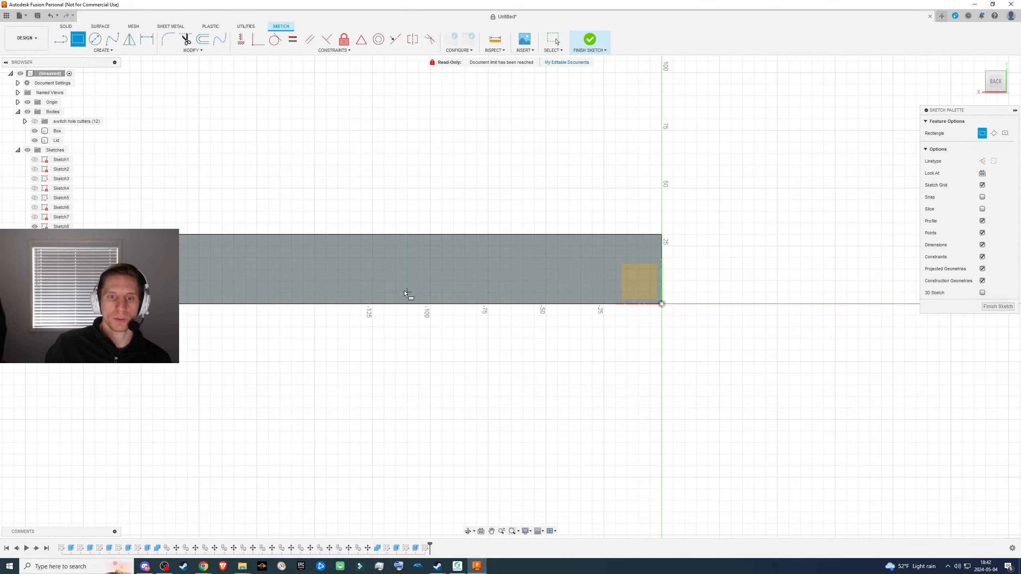
pyautogui.keyDown('shift'); pyautogui.moveTo(437, 267); pyautogui.dragTo(441, 313, button='middle'); pyautogui.keyUp('shift')
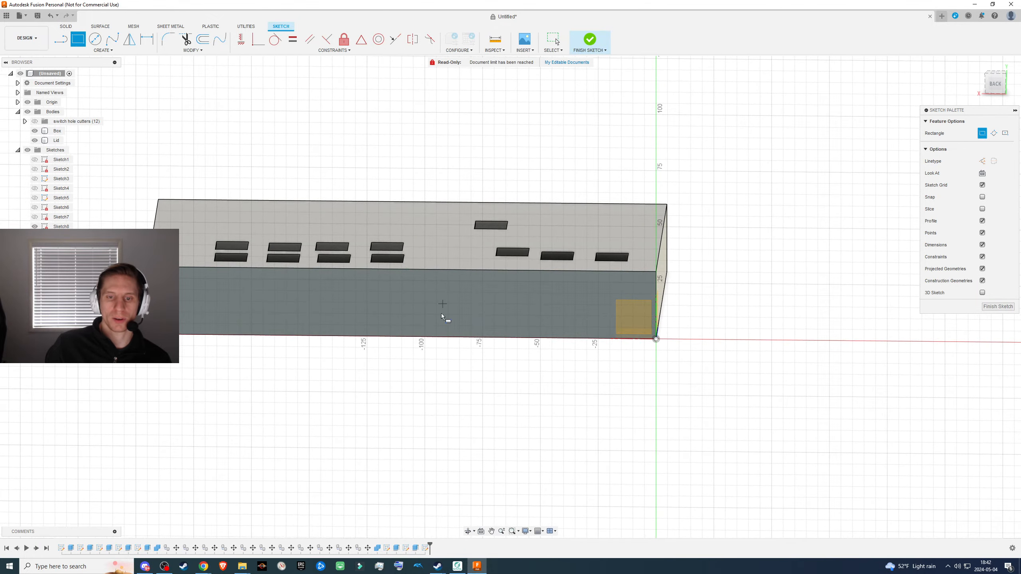
pyautogui.click(415, 337)
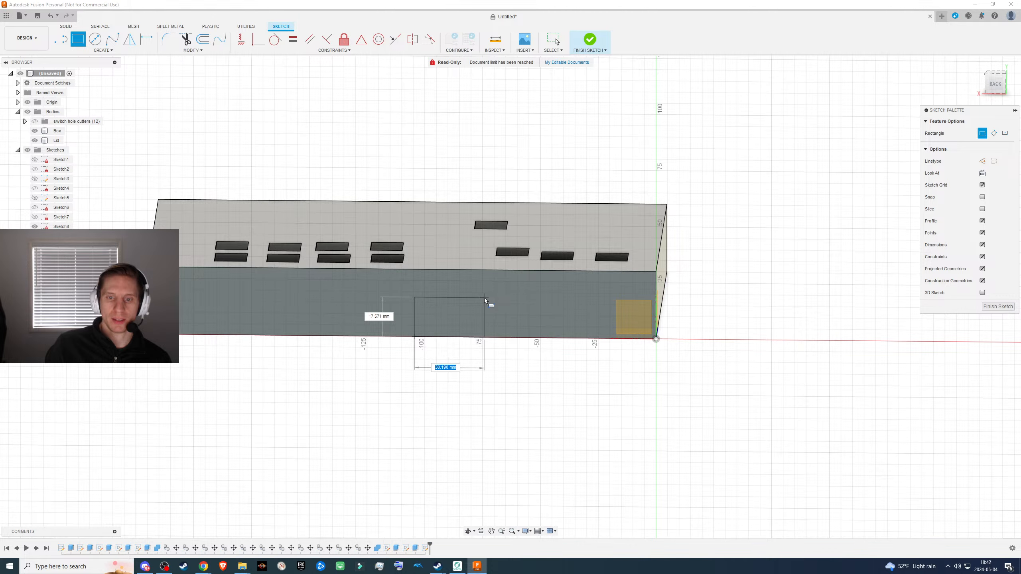
pyautogui.click(484, 297)
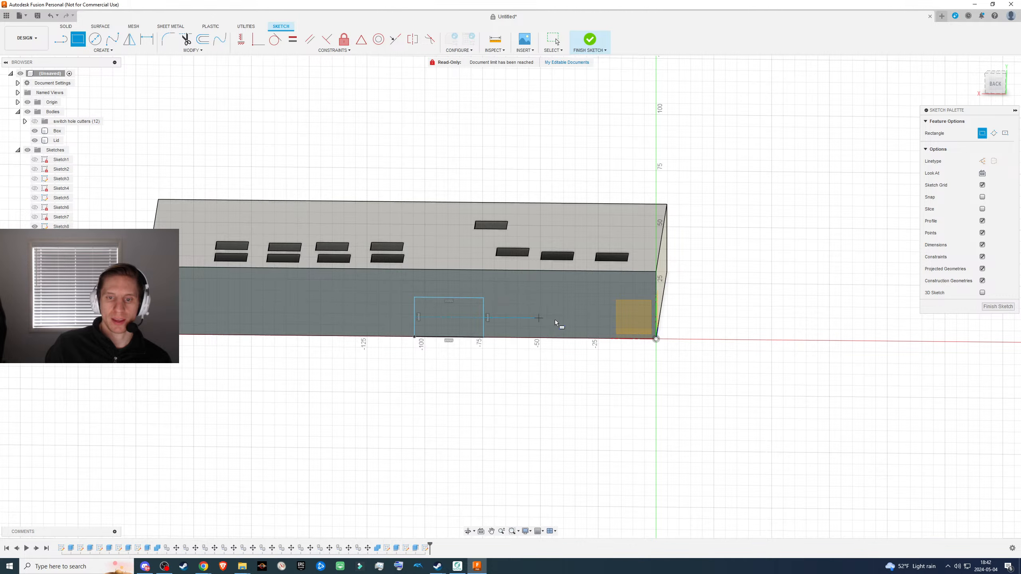
pyautogui.click(997, 306)
# - Try to cut the rectangular profile 30 mm inward from the back face with the lid visible
pyautogui.click(442, 318)
pyautogui.press('e')
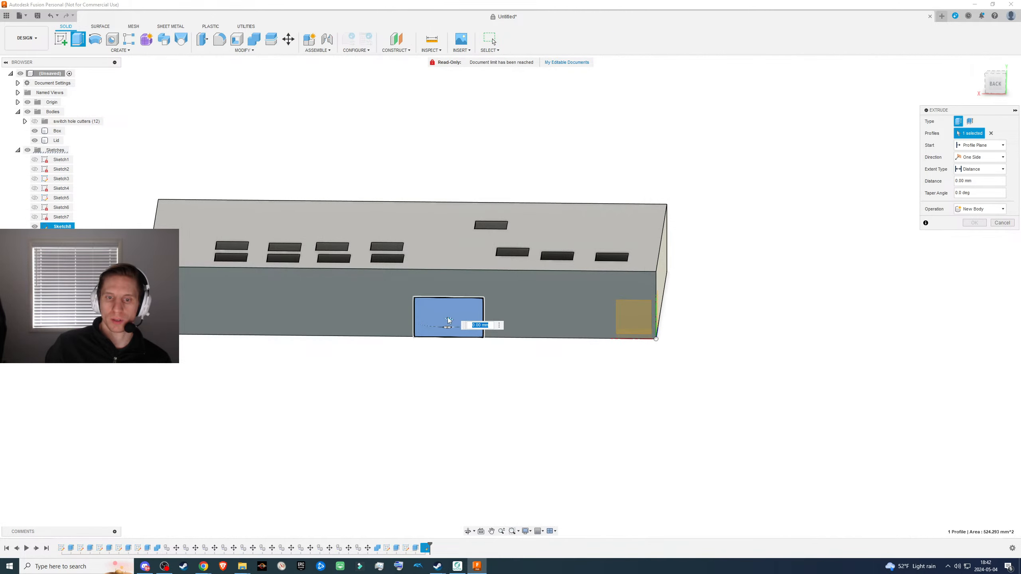
pyautogui.write('-30')
pyautogui.press('Return')
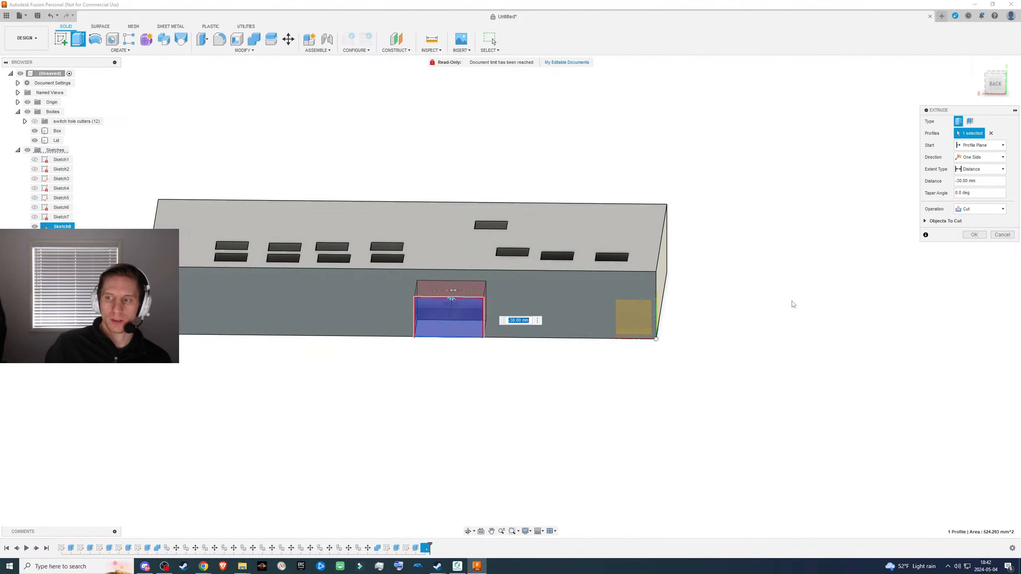
pyautogui.click(972, 235)
pyautogui.keyDown('shift'); pyautogui.moveTo(587, 342); pyautogui.dragTo(596, 245, button='middle'); pyautogui.keyUp('shift')
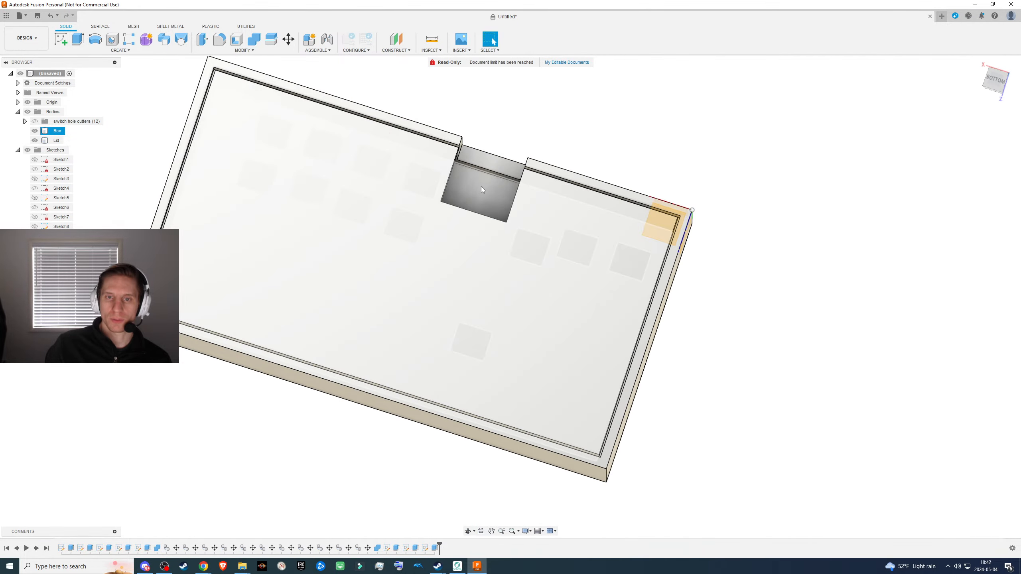
pyautogui.keyDown('shift'); pyautogui.moveTo(481, 187); pyautogui.dragTo(510, 178, button='middle'); pyautogui.keyUp('shift')
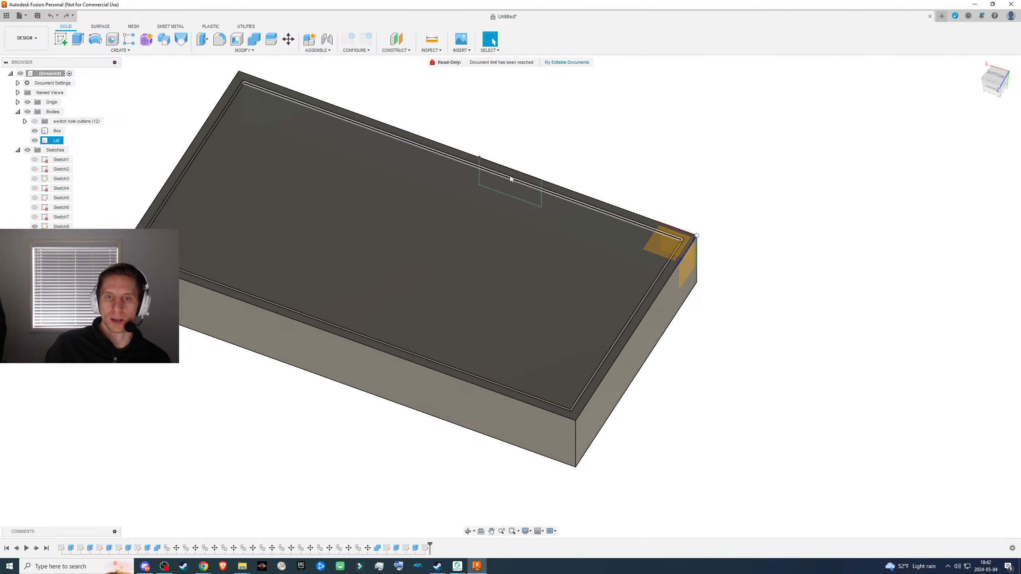
# - Hide the lid and cut the rectangular profile 20 mm inward through the box's back wall
pyautogui.keyDown('shift'); pyautogui.moveTo(588, 174); pyautogui.dragTo(462, 174, button='middle'); pyautogui.keyUp('shift')
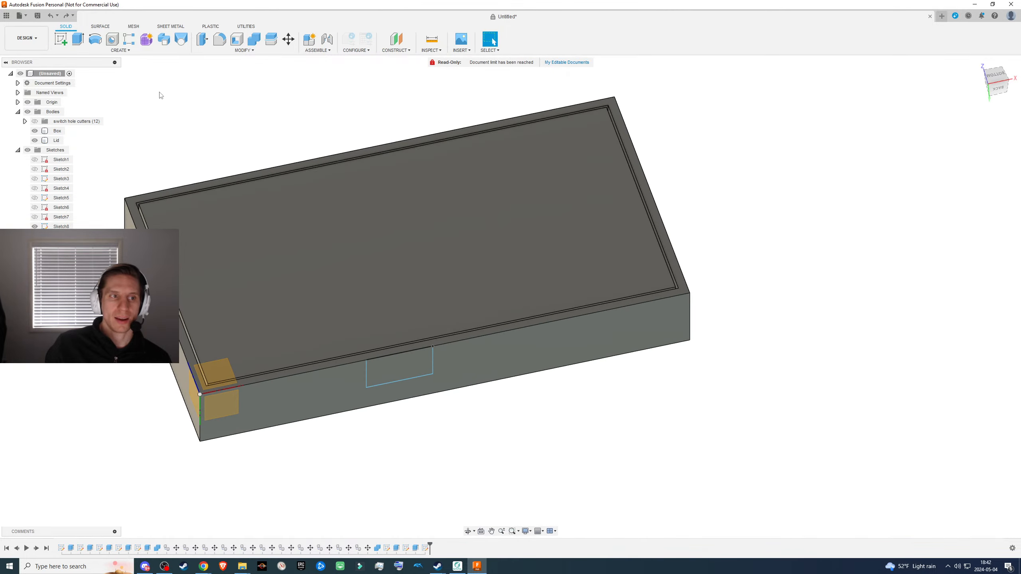
pyautogui.click(35, 141)
pyautogui.click(407, 367)
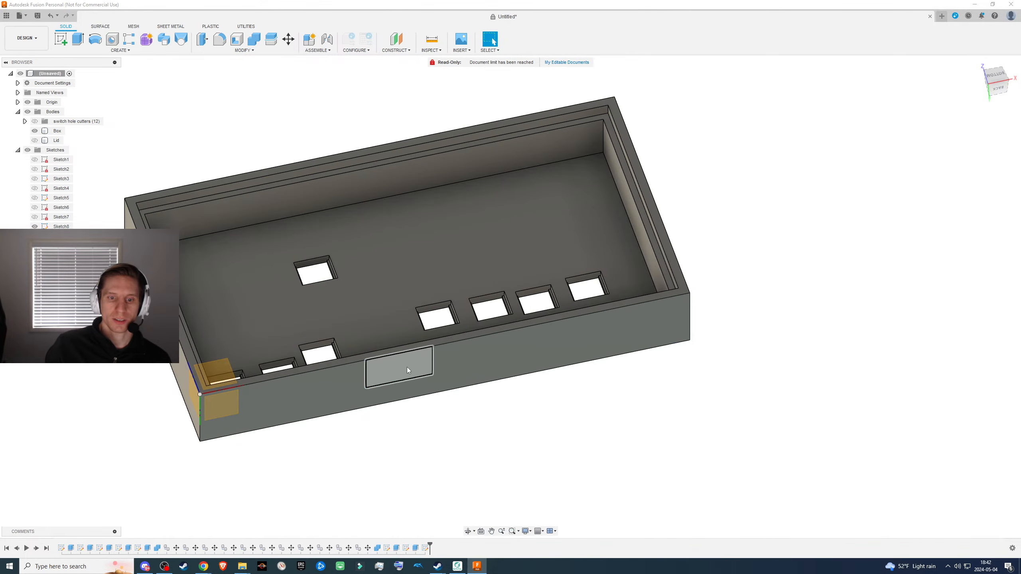
pyautogui.press('e')
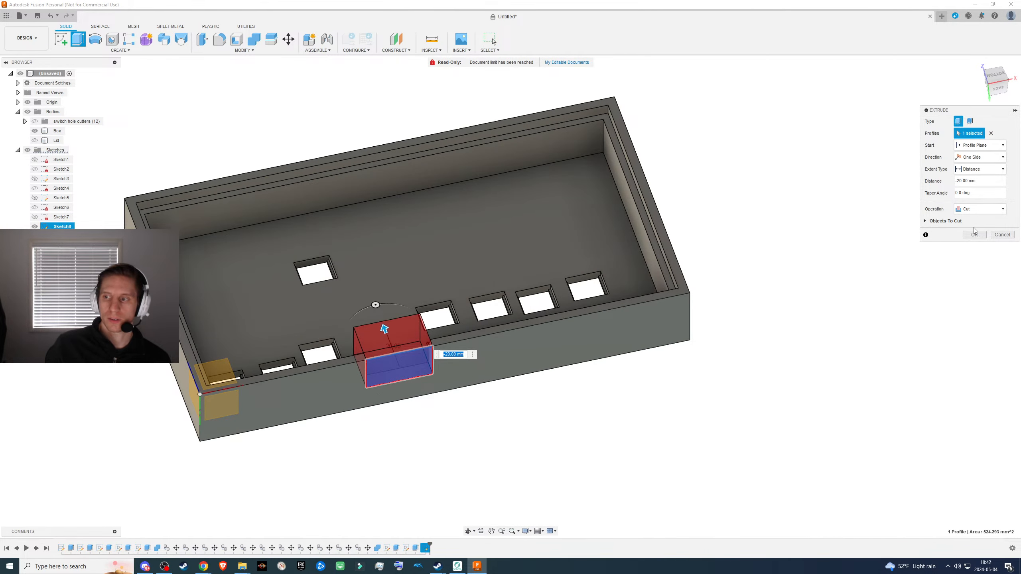
pyautogui.click(975, 234)
pyautogui.keyDown('shift'); pyautogui.moveTo(788, 264); pyautogui.dragTo(556, 286, button='middle'); pyautogui.keyUp('shift')
pyautogui.scroll(4, 454, 266)
pyautogui.moveTo(447, 214); pyautogui.dragTo(489, 300, button='middle')
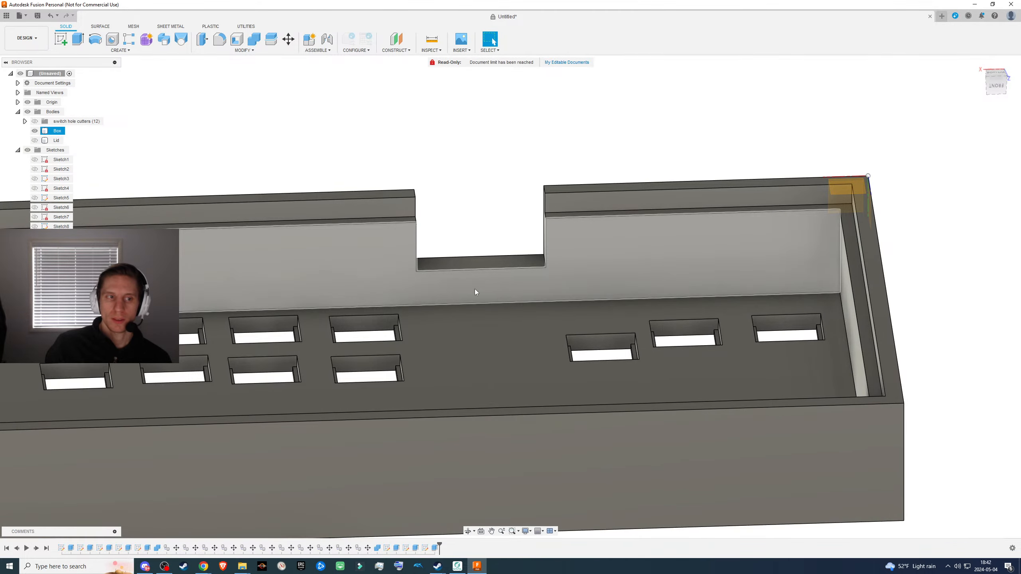
# - Show the lid again and examine the back wall's notch with the lid in place
pyautogui.click(34, 140)
pyautogui.keyDown('shift'); pyautogui.moveTo(278, 195); pyautogui.dragTo(390, 193, button='middle'); pyautogui.keyUp('shift')
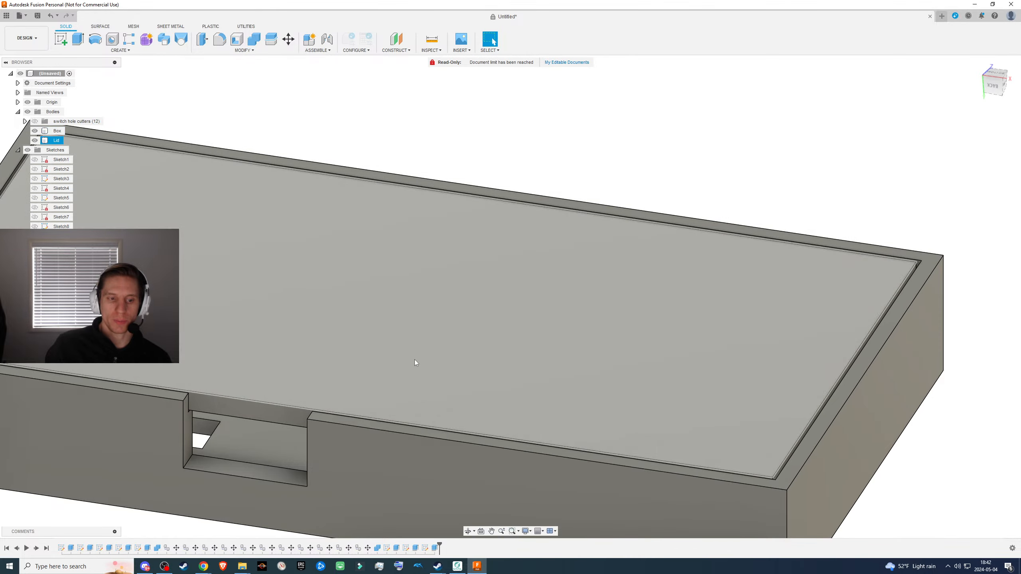
pyautogui.scroll(2, 414, 360)
pyautogui.scroll(-4, 394, 332)
pyautogui.keyDown('shift'); pyautogui.moveTo(361, 313); pyautogui.dragTo(396, 302, button='middle'); pyautogui.keyUp('shift')
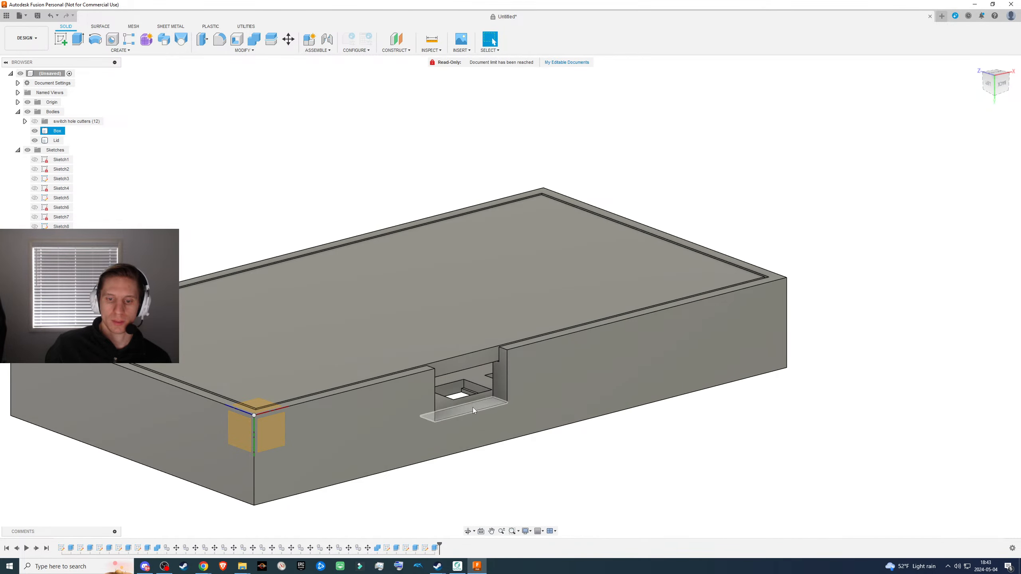
# - Hide the lid to expose the inside of the notch in the box's back wall
pyautogui.click(473, 407)
pyautogui.keyDown('shift'); pyautogui.moveTo(465, 355); pyautogui.dragTo(445, 350, button='middle'); pyautogui.keyUp('shift')
pyautogui.click(429, 342)
pyautogui.press('v')
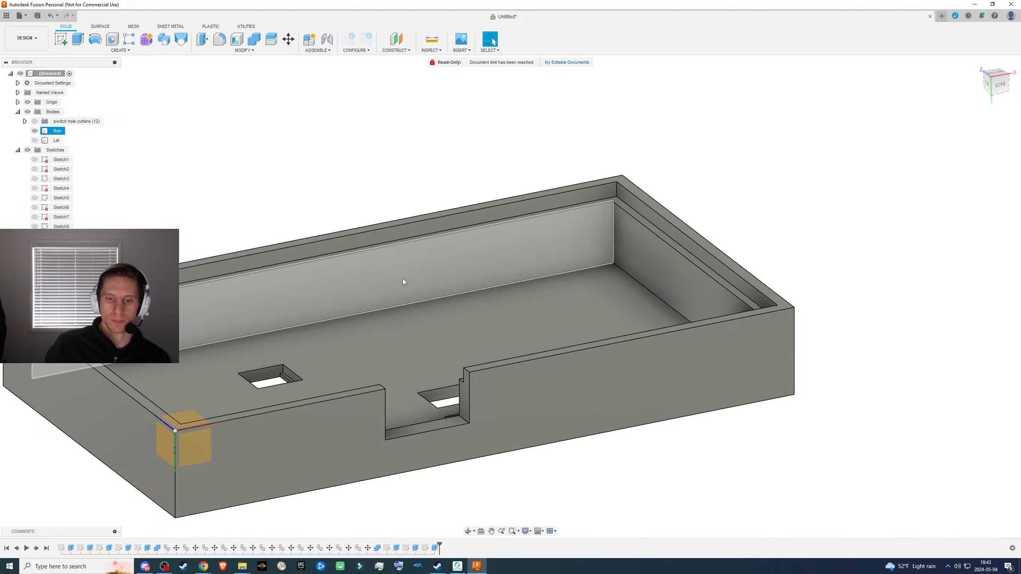
pyautogui.keyDown('shift'); pyautogui.moveTo(402, 278); pyautogui.dragTo(504, 293, button='middle'); pyautogui.keyUp('shift')
pyautogui.scroll(5, 507, 285)
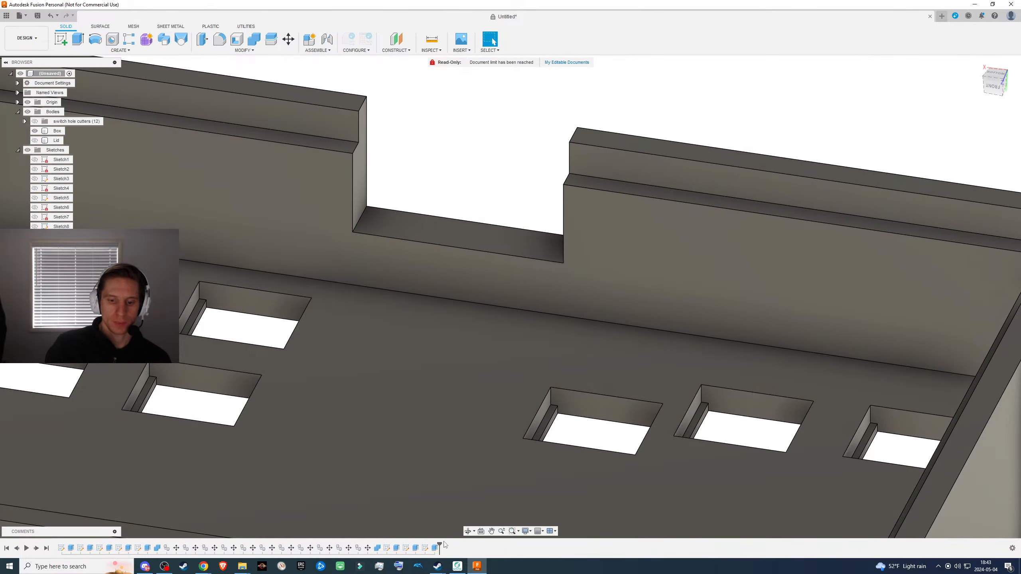
# - Edit the notch's sketch by moving the edge opposite the rim farther from it, and finish the sketch to deepen the notch
pyautogui.rightClick(433, 548)
pyautogui.click(439, 461)
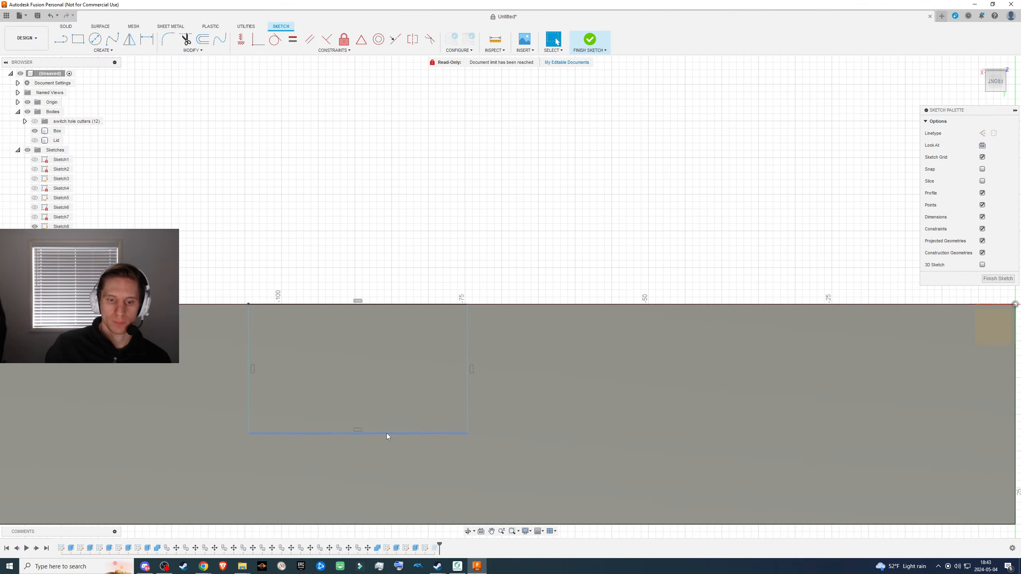
pyautogui.moveTo(386, 433)
pyautogui.mouseDown()
pyautogui.moveTo(385, 506)
pyautogui.moveTo(394, 482)
pyautogui.mouseUp()
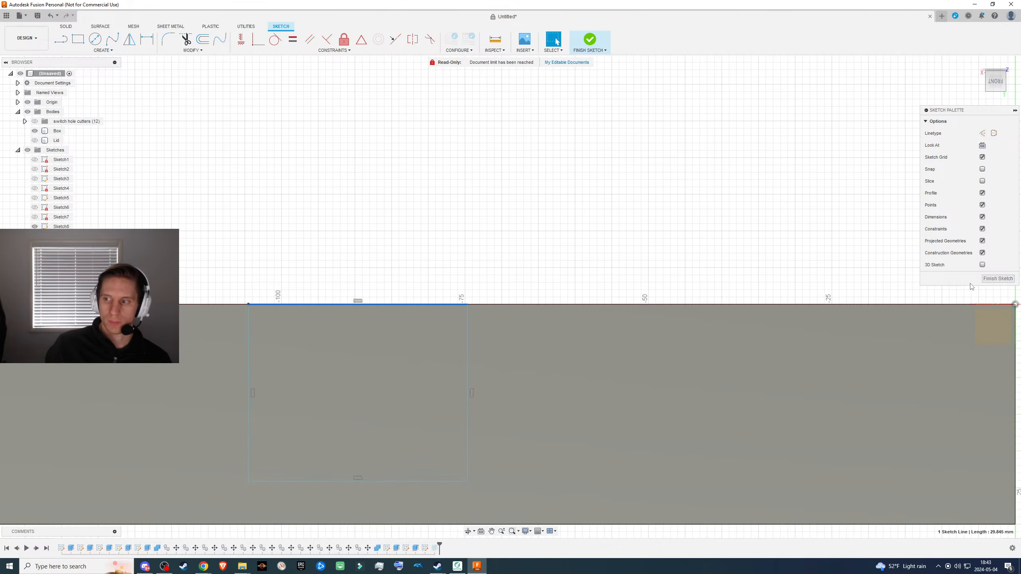
pyautogui.click(988, 279)
pyautogui.moveTo(931, 292)
pyautogui.keyDown('shift'); pyautogui.mouseDown(button='middle')
pyautogui.moveTo(465, 346)
pyautogui.moveTo(531, 296)
pyautogui.moveTo(575, 296)
pyautogui.moveTo(497, 269)
pyautogui.moveTo(462, 290)
pyautogui.moveTo(674, 230)
pyautogui.mouseUp(button='middle'); pyautogui.keyUp('shift')
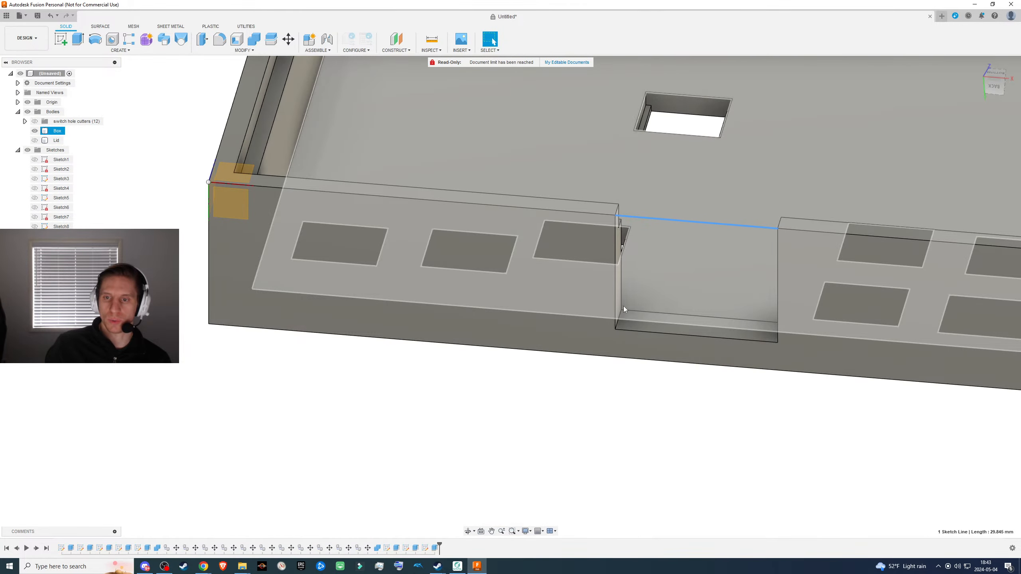
# - Examine the box's interior, including the floor around the switch holes and the deepened notch in the back wall
pyautogui.keyDown('shift'); pyautogui.moveTo(623, 306); pyautogui.dragTo(530, 301, button='middle'); pyautogui.keyUp('shift')
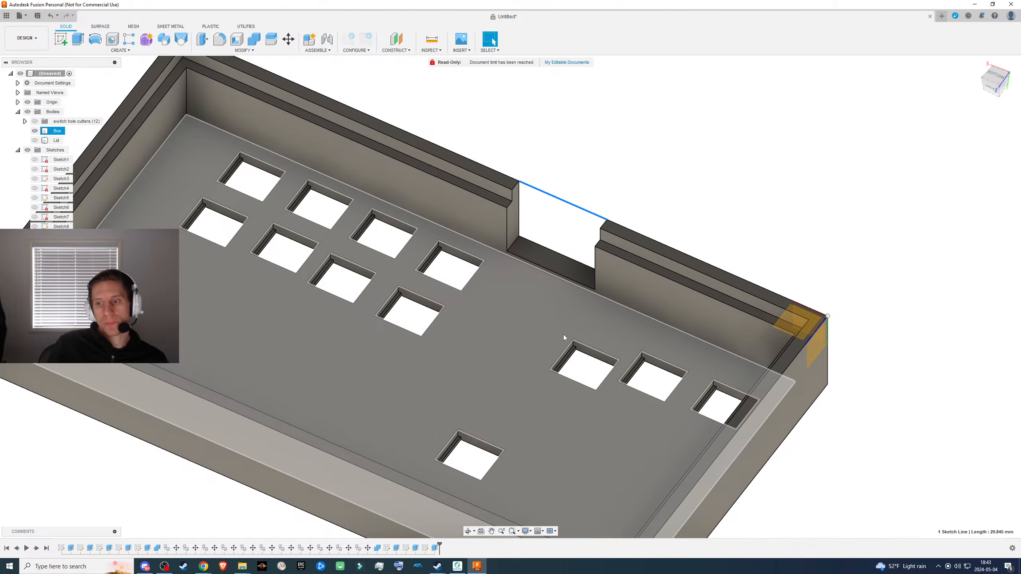
pyautogui.scroll(-3, 488, 316)
pyautogui.scroll(3, 485, 316)
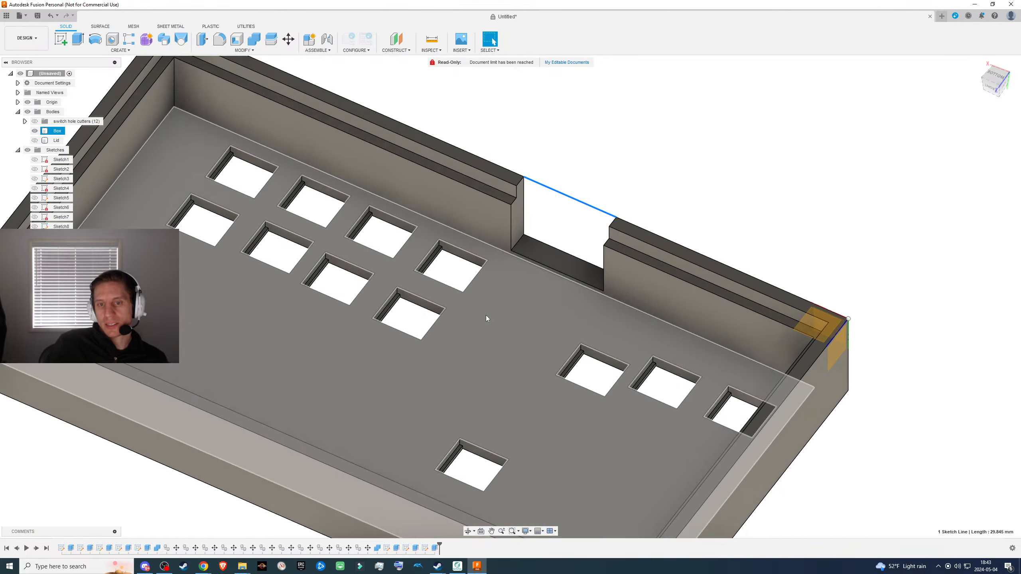
pyautogui.scroll(-3, 486, 316)
pyautogui.scroll(6, 504, 314)
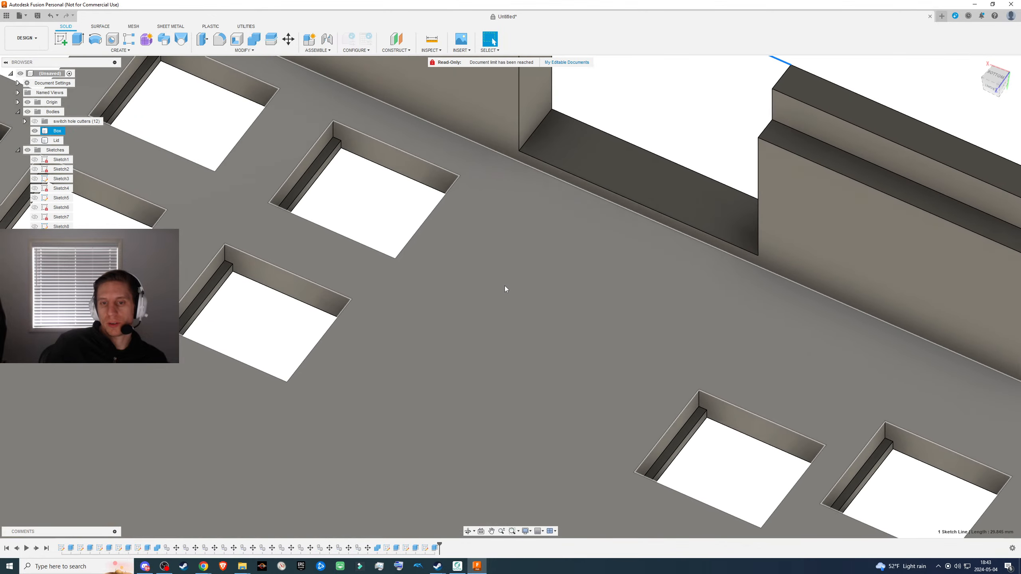
pyautogui.scroll(-5, 504, 288)
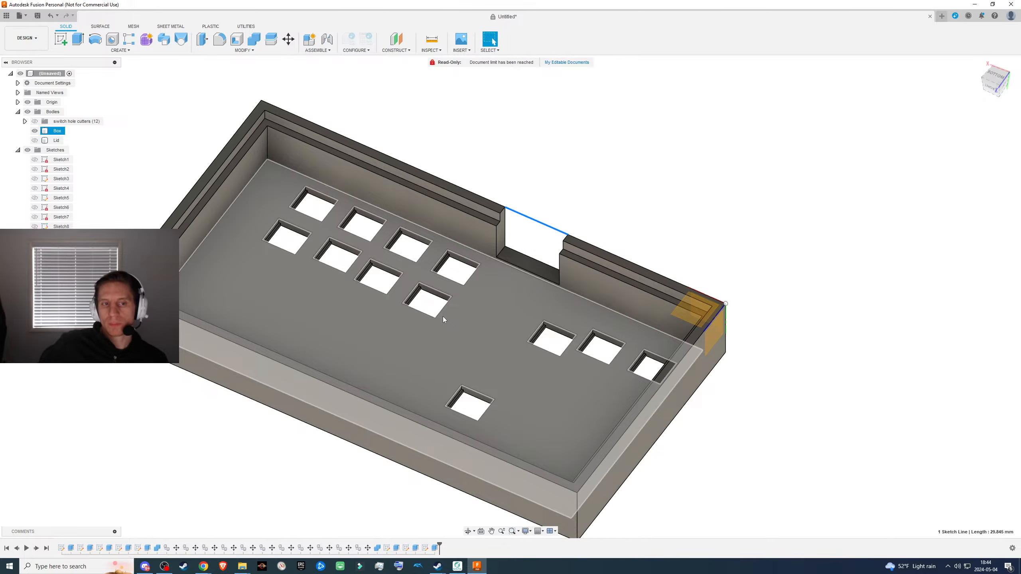
pyautogui.scroll(-2, 407, 310)
pyautogui.scroll(3, 406, 310)
pyautogui.moveTo(481, 326)
pyautogui.keyDown('shift'); pyautogui.mouseDown(button='middle')
pyautogui.moveTo(444, 320)
pyautogui.moveTo(487, 335)
pyautogui.mouseUp(button='middle'); pyautogui.keyUp('shift')
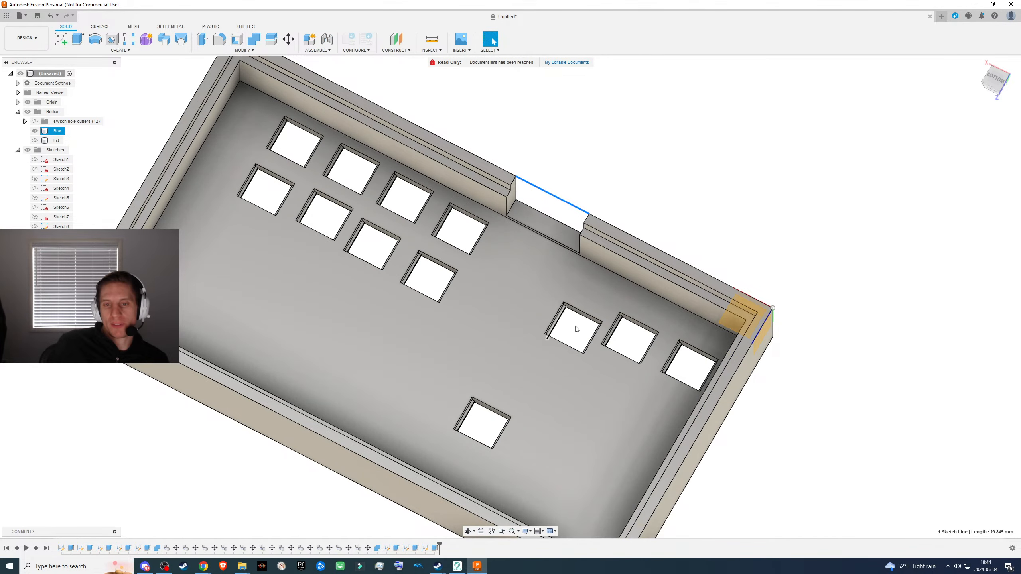
pyautogui.scroll(-2, 522, 325)
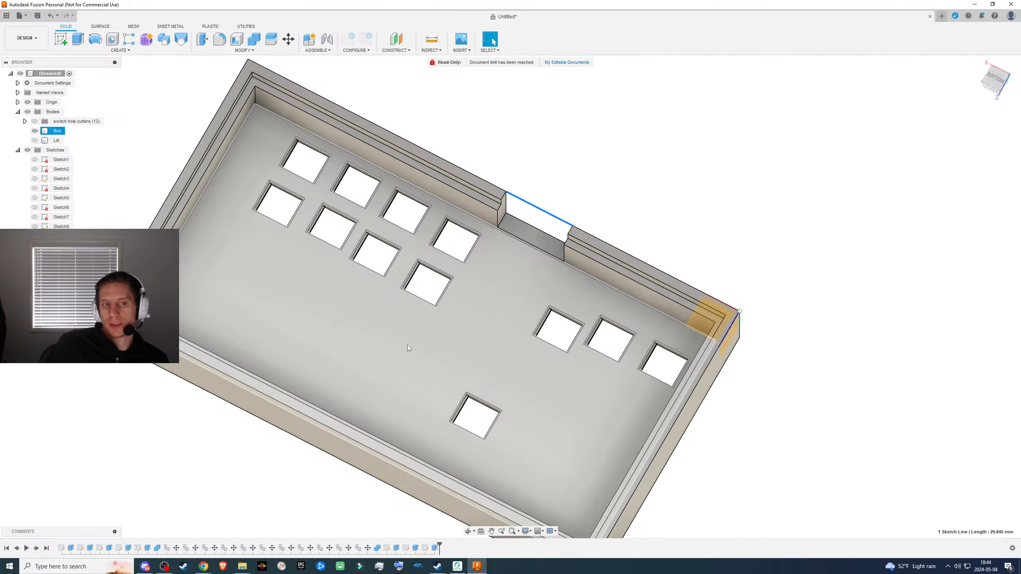
pyautogui.scroll(3, 402, 336)
pyautogui.keyDown('shift'); pyautogui.moveTo(417, 348); pyautogui.dragTo(468, 355, button='middle'); pyautogui.keyUp('shift')
# - Show the lid, inspect the closed box from its lid side and switch-hole side, and hide the lid again
pyautogui.click(35, 140)
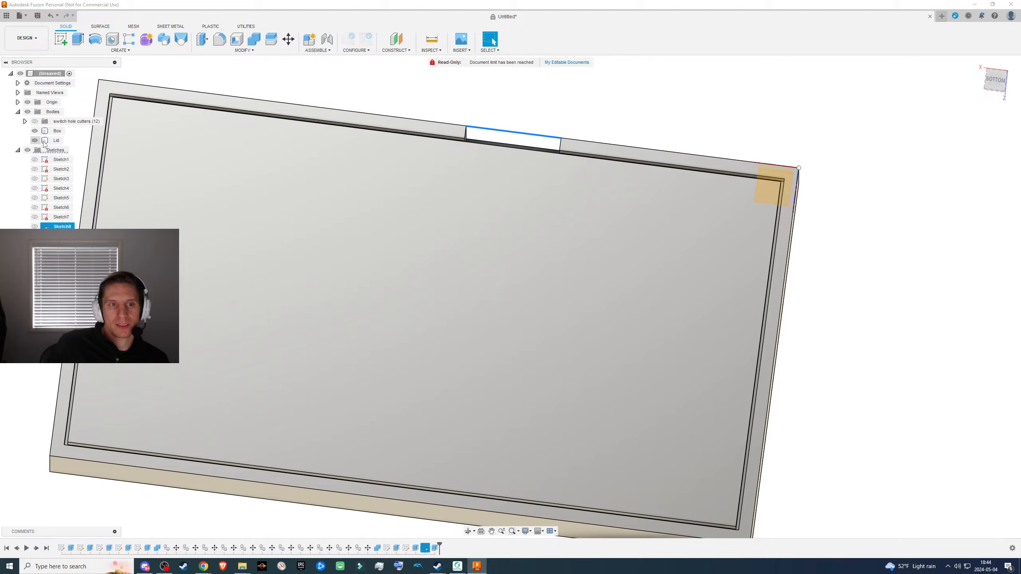
pyautogui.click(614, 98)
pyautogui.moveTo(614, 293)
pyautogui.keyDown('shift'); pyautogui.mouseDown(button='middle')
pyautogui.moveTo(588, 272)
pyautogui.moveTo(541, 137)
pyautogui.moveTo(515, 147)
pyautogui.moveTo(546, 118)
pyautogui.moveTo(530, 168)
pyautogui.mouseUp(button='middle'); pyautogui.keyUp('shift')
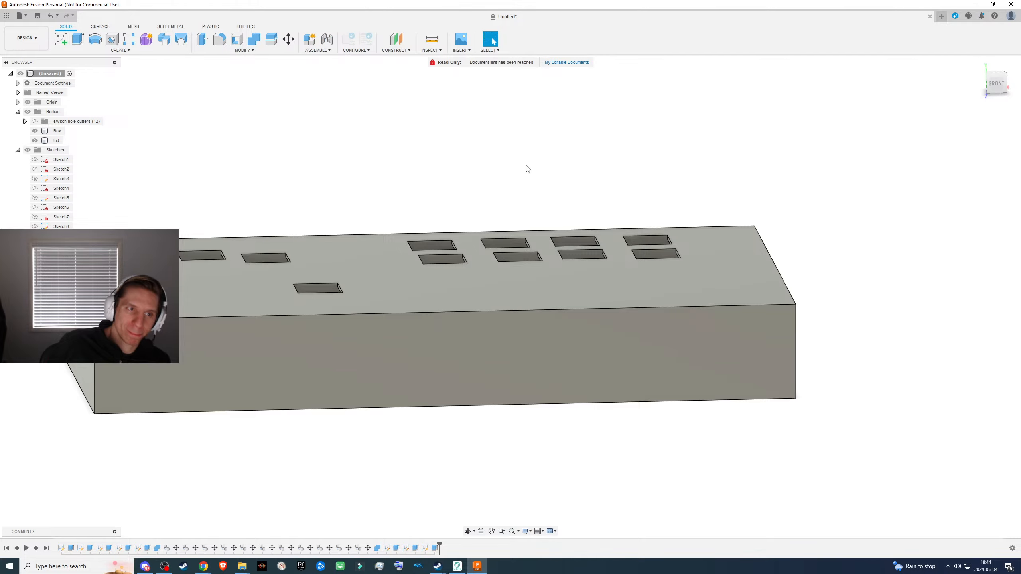
pyautogui.keyDown('shift'); pyautogui.moveTo(607, 221); pyautogui.dragTo(544, 354, button='middle'); pyautogui.keyUp('shift')
pyautogui.click(510, 300)
pyautogui.press('v')
pyautogui.press('Escape')
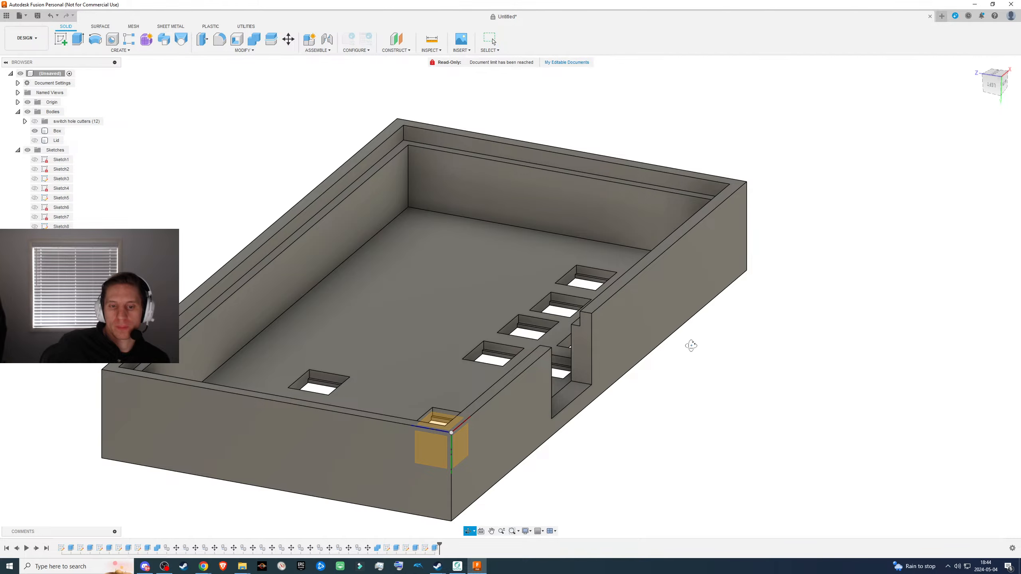
# - Start a new sketch on the inner floor face of the box
pyautogui.keyDown('shift'); pyautogui.moveTo(691, 347); pyautogui.dragTo(627, 358, button='middle'); pyautogui.keyUp('shift')
pyautogui.keyDown('shift'); pyautogui.moveTo(634, 361); pyautogui.dragTo(696, 357, button='middle'); pyautogui.keyUp('shift')
pyautogui.click(502, 298)
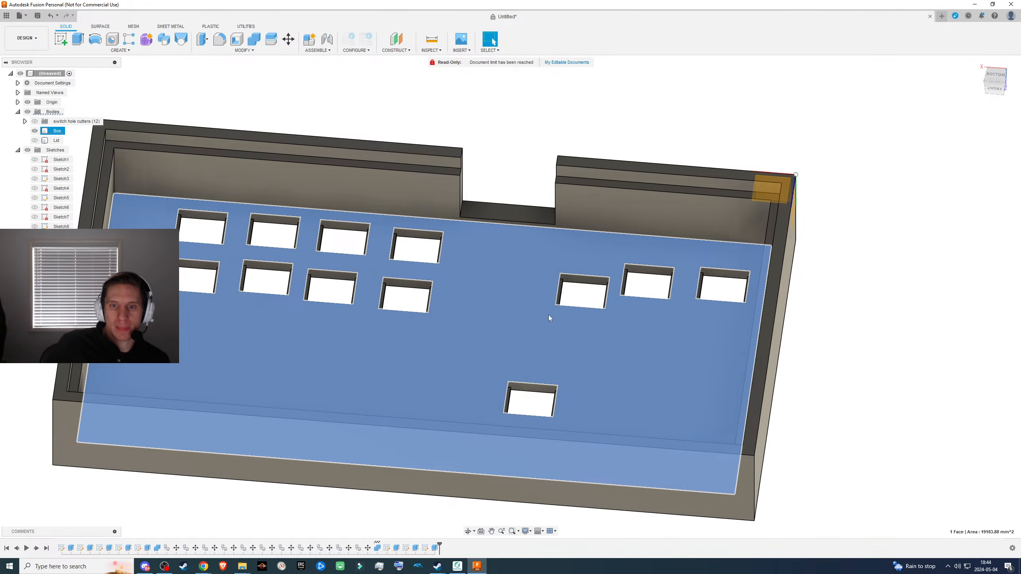
pyautogui.press('l')
pyautogui.moveTo(441, 255); pyautogui.dragTo(666, 106, button='middle')
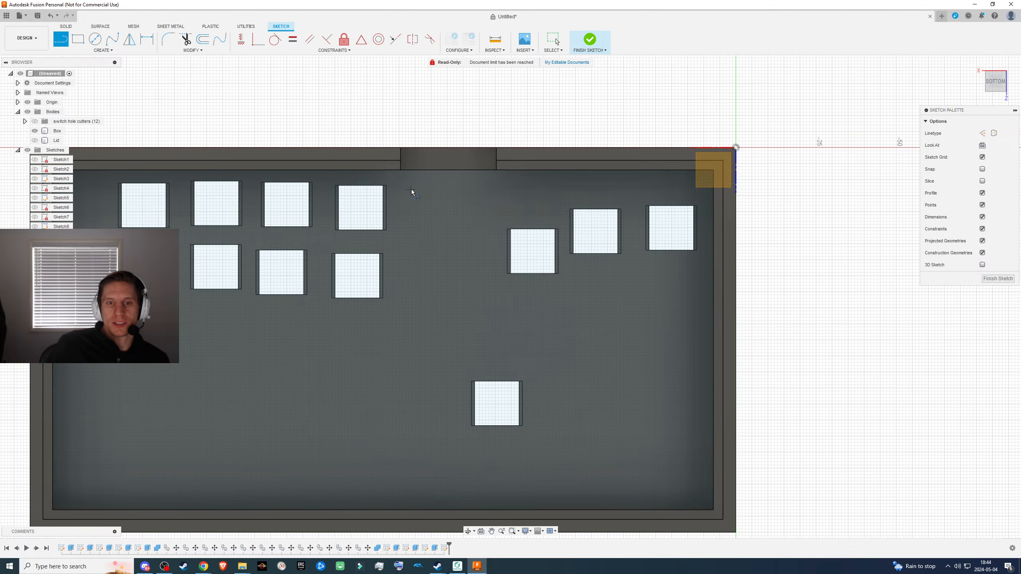
pyautogui.click(406, 174)
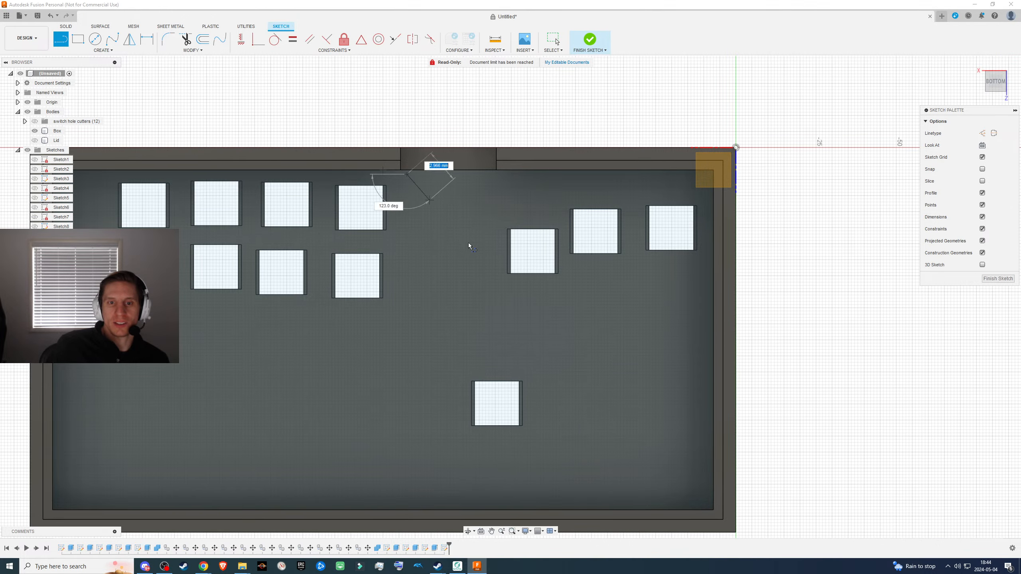
pyautogui.press('Escape')
# - Try a rectangle on the floor in front of the notch, almost as wide as the notch, and undo it
pyautogui.press('r')
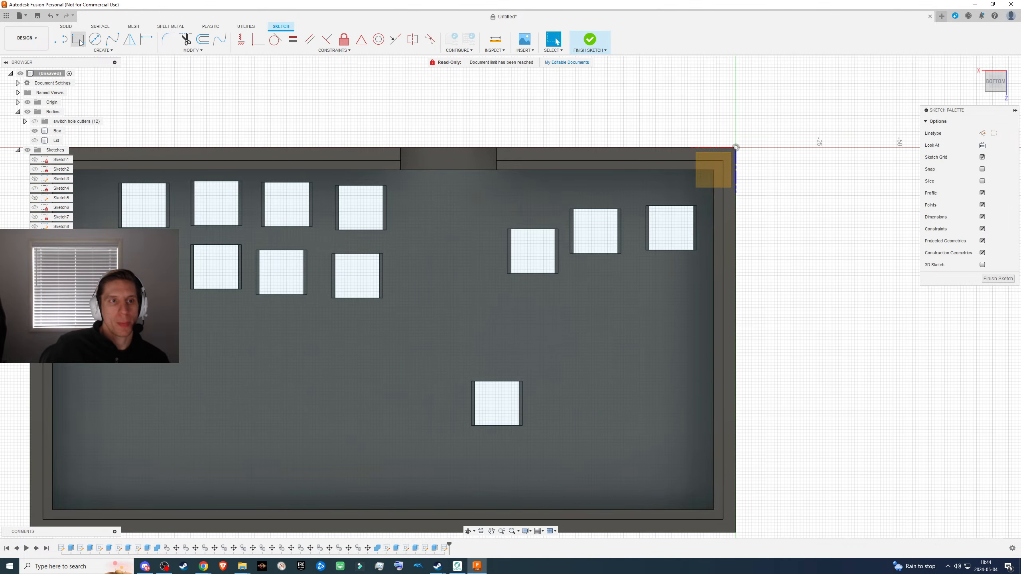
pyautogui.click(405, 176)
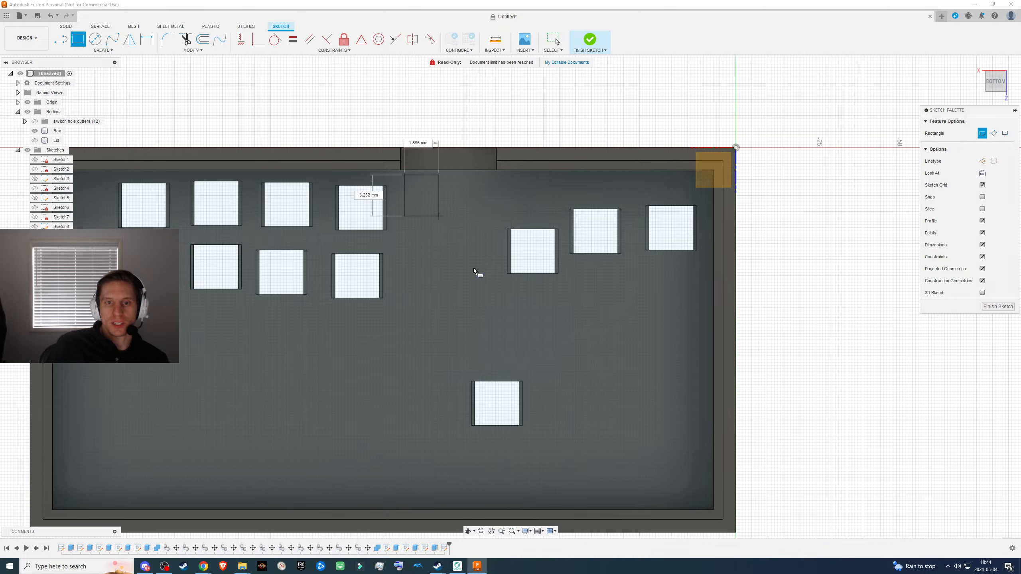
pyautogui.click(492, 361)
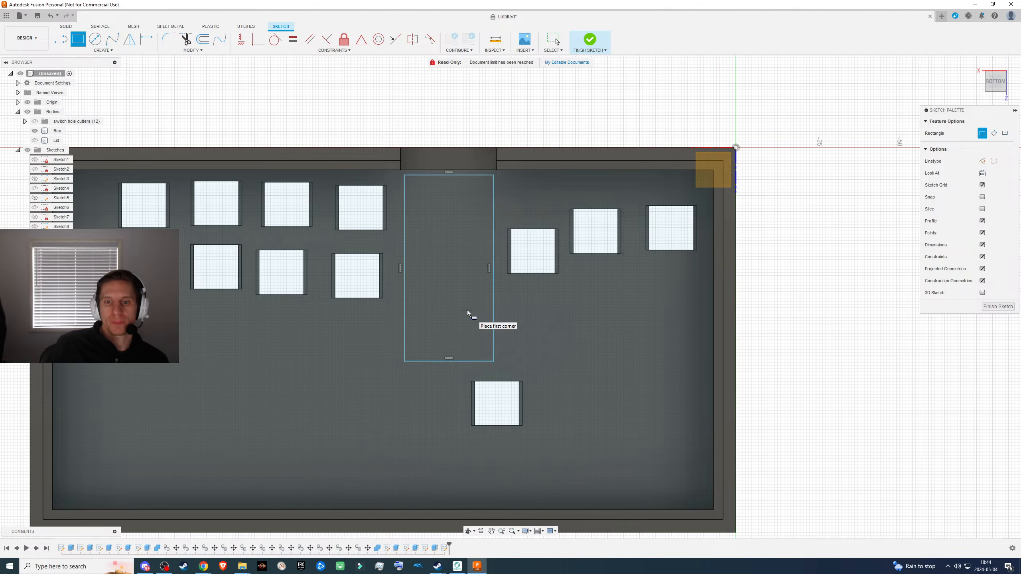
pyautogui.press('Escape')
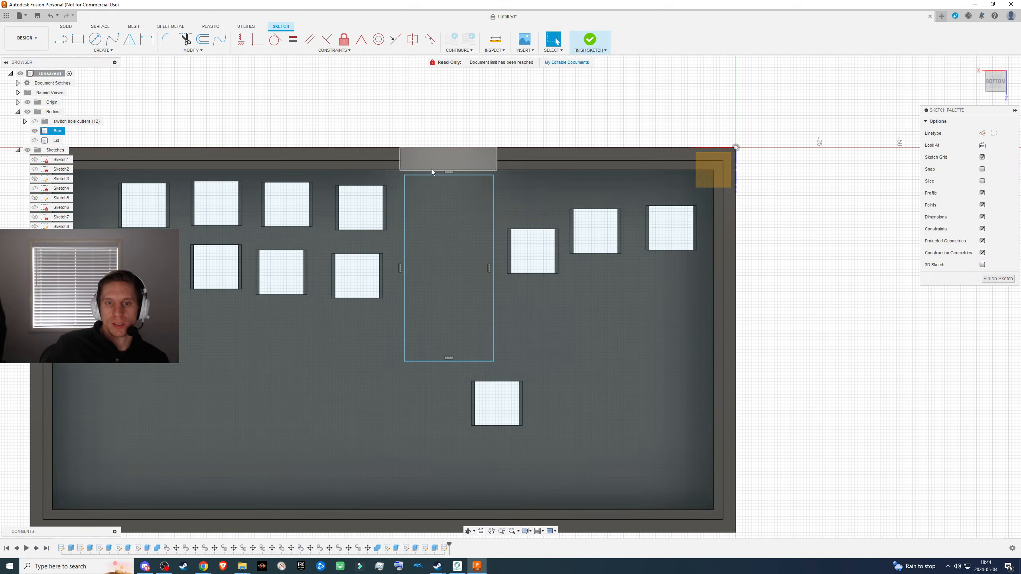
pyautogui.hotkey('ctrl', 'z')
# - Sketch a rectangle about 20 mm wide and 47 mm long on the floor, centred in front of the back-wall notch
pyautogui.click(79, 40)
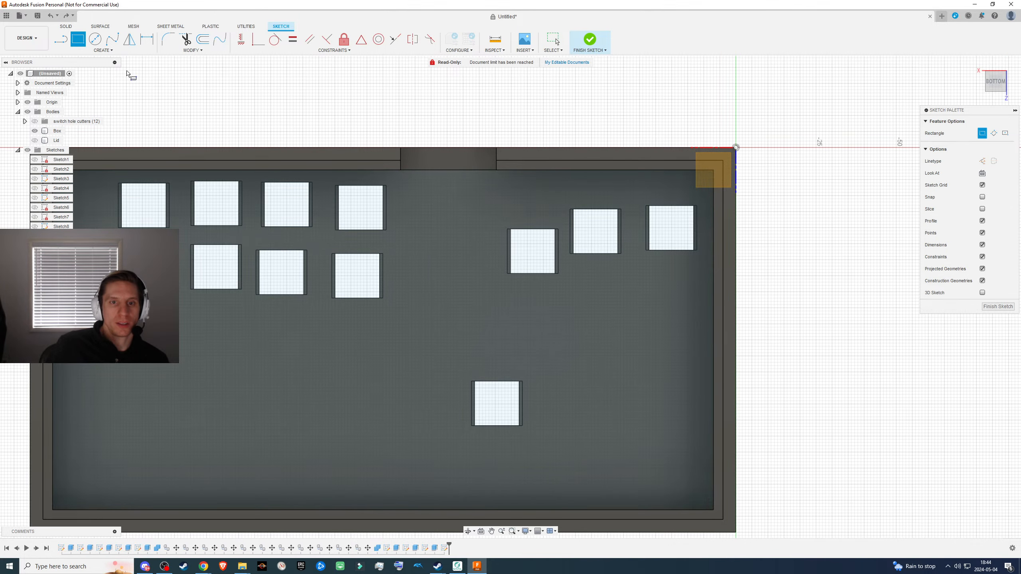
pyautogui.click(413, 182)
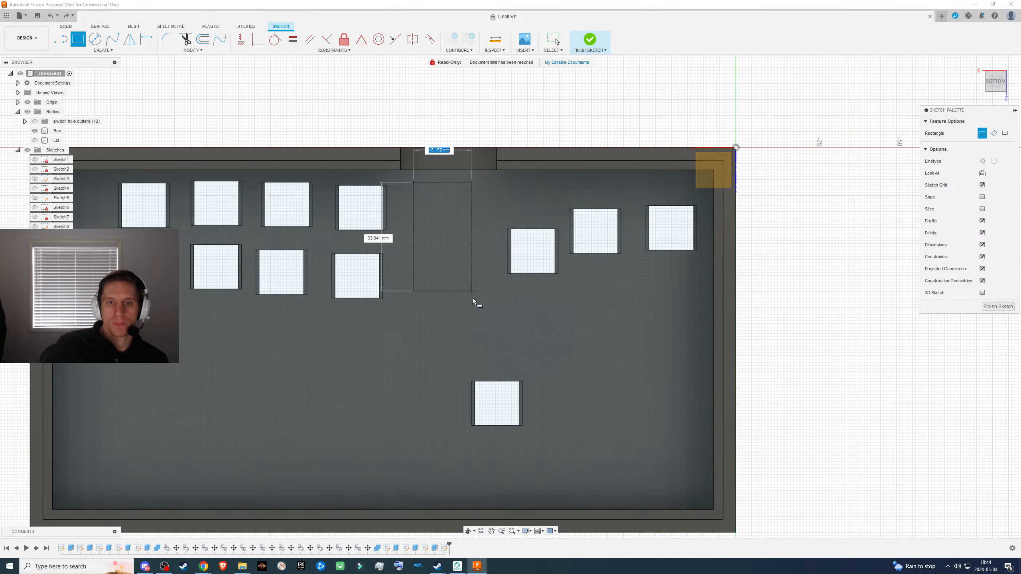
pyautogui.click(478, 333)
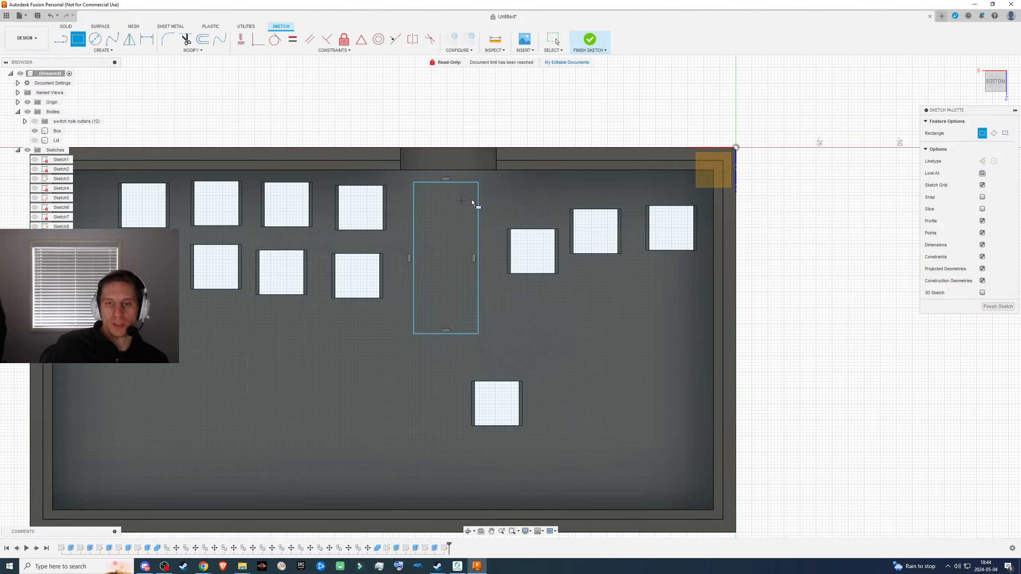
# - Add a narrow full-length rectangle, about 5.7 mm wide, along each long side of the floor rectangle, and finish the sketch
pyautogui.click(413, 183)
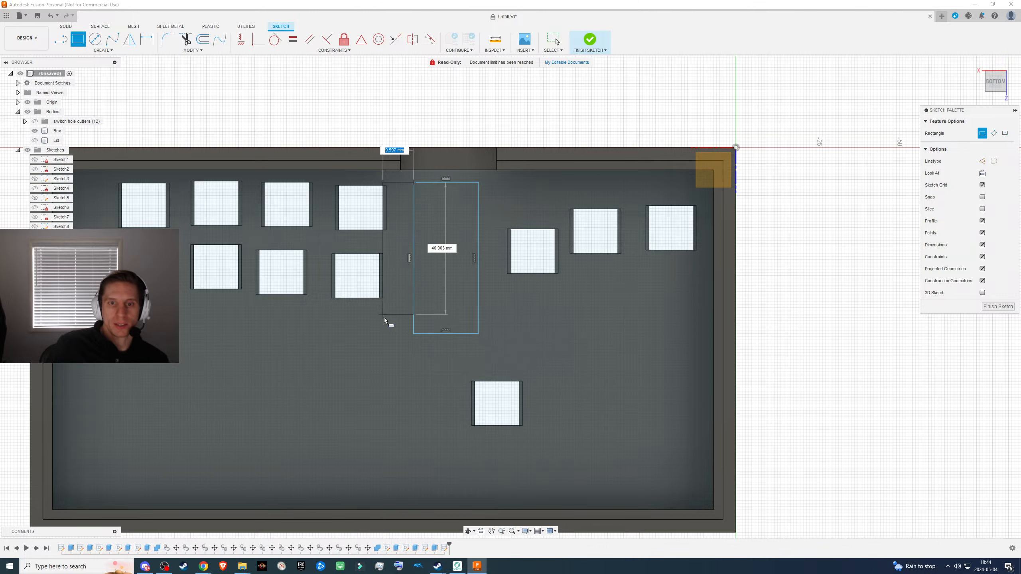
pyautogui.click(395, 336)
pyautogui.click(479, 183)
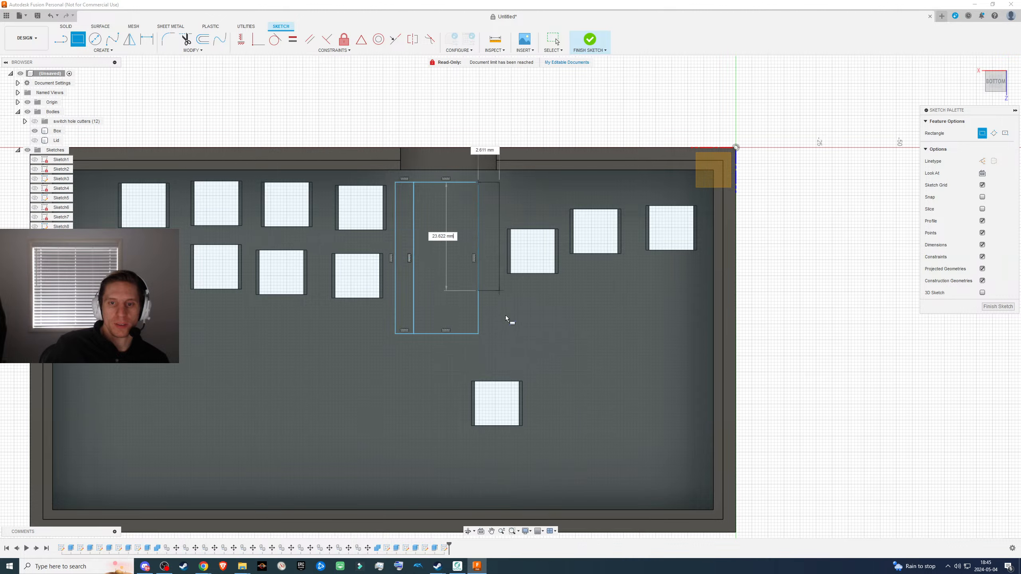
pyautogui.click(496, 333)
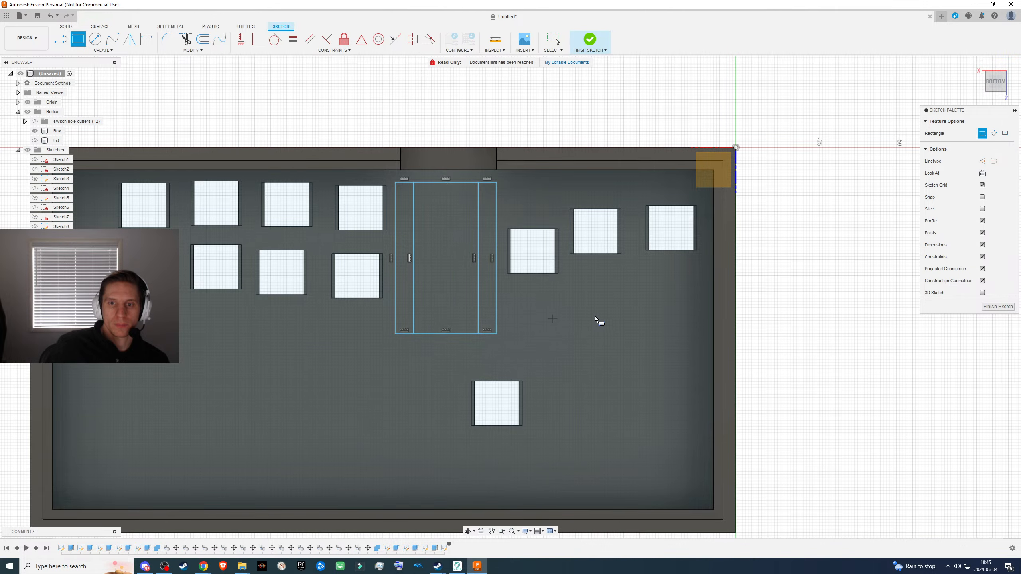
pyautogui.click(988, 307)
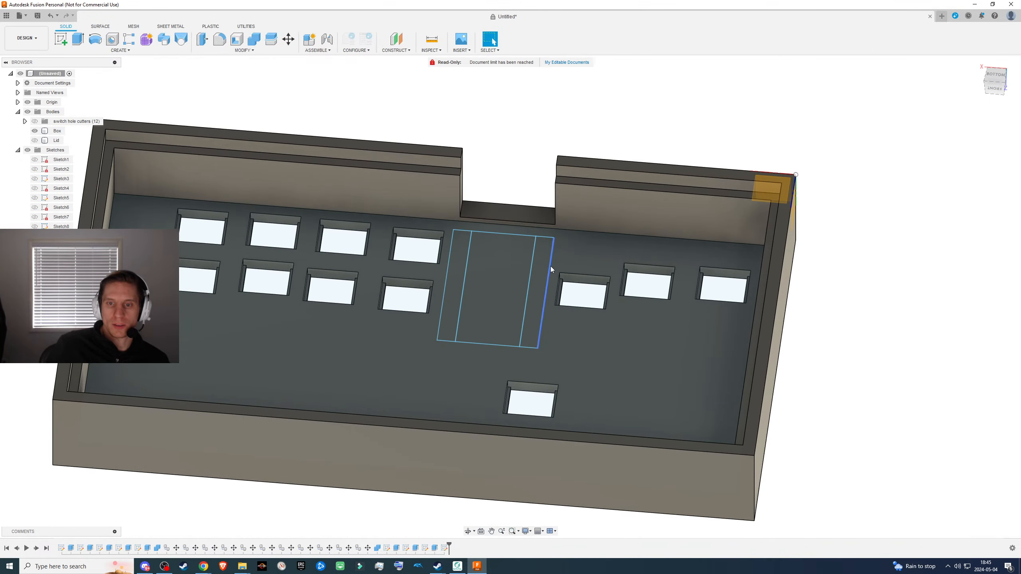
# - Extrude the two narrow side strips 7 mm up from the floor, joined to the box, as parallel ribs
pyautogui.click(550, 267)
pyautogui.keyDown('shift'); pyautogui.click(468, 260); pyautogui.keyUp('shift')
pyautogui.press('e')
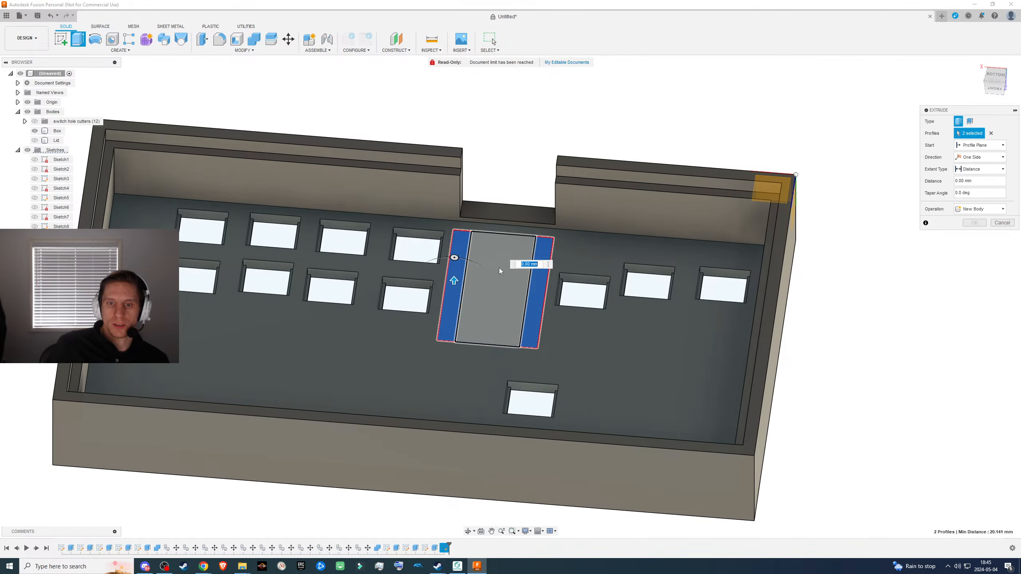
pyautogui.moveTo(454, 270); pyautogui.dragTo(455, 266)
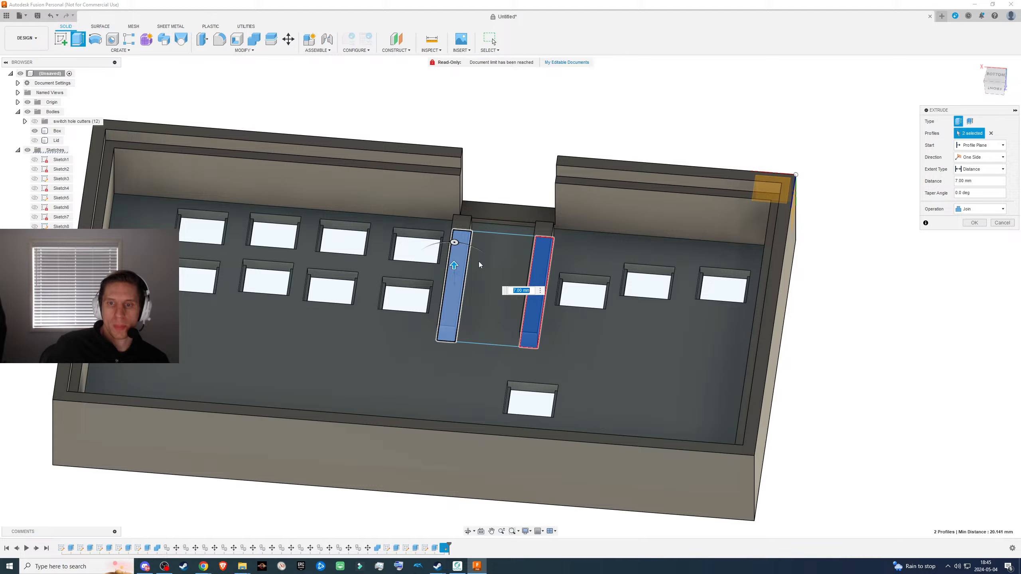
pyautogui.click(975, 223)
# - Sketch a rectangle about 36 mm wide on the inner floor face, enclosing both ribs with a small margin, and finish the sketch
pyautogui.keyDown('shift'); pyautogui.moveTo(667, 249); pyautogui.dragTo(544, 263, button='middle'); pyautogui.keyUp('shift')
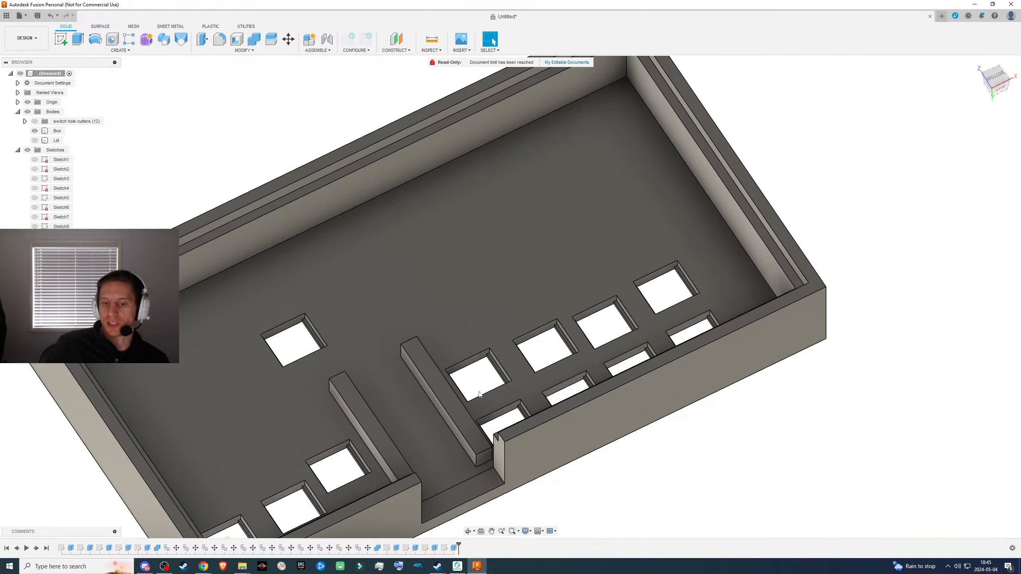
pyautogui.click(416, 445)
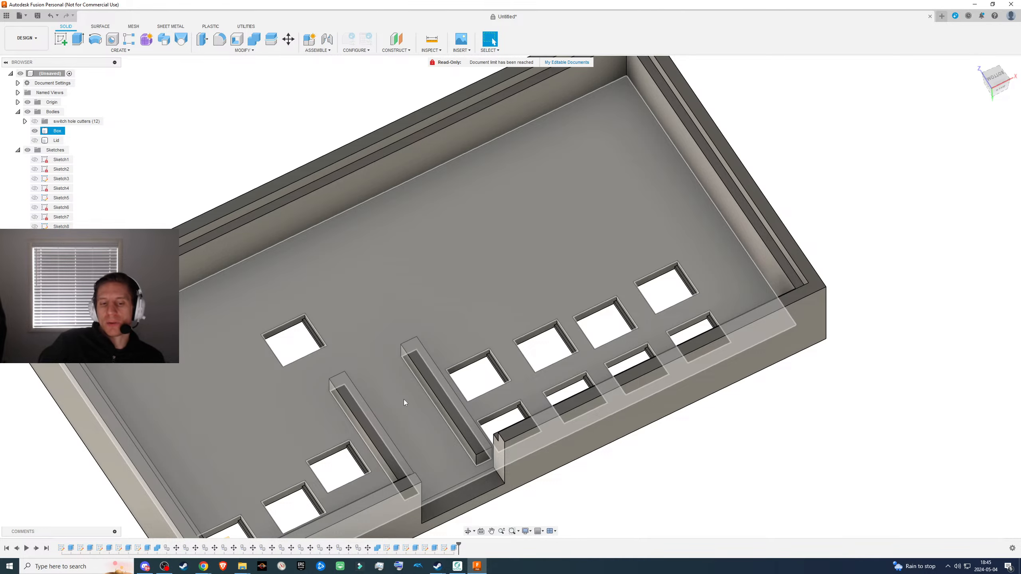
pyautogui.keyDown('shift'); pyautogui.moveTo(472, 420); pyautogui.dragTo(510, 421, button='middle'); pyautogui.keyUp('shift')
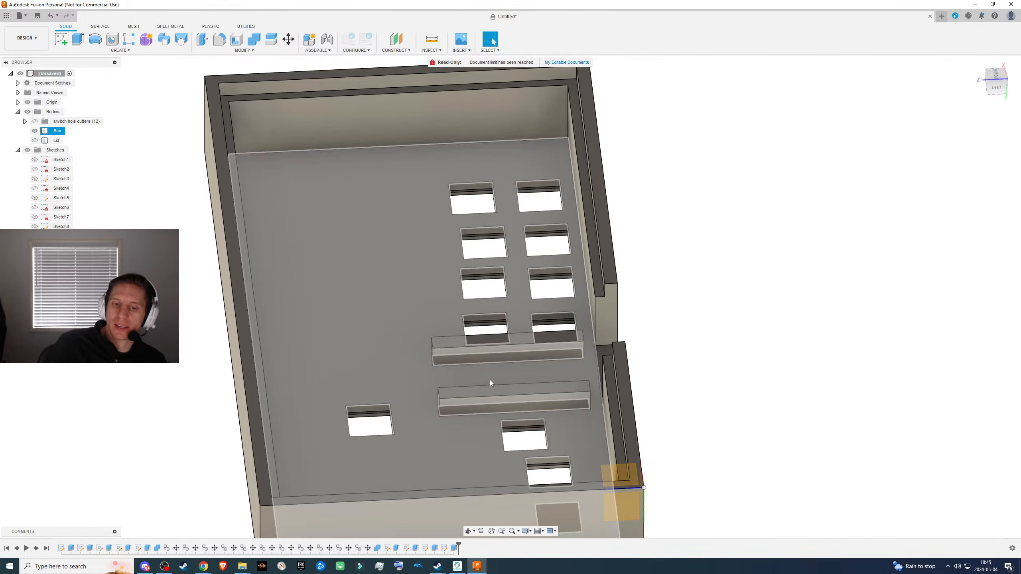
pyautogui.keyDown('shift'); pyautogui.moveTo(498, 375); pyautogui.dragTo(495, 225, button='middle'); pyautogui.keyUp('shift')
pyautogui.click(494, 222)
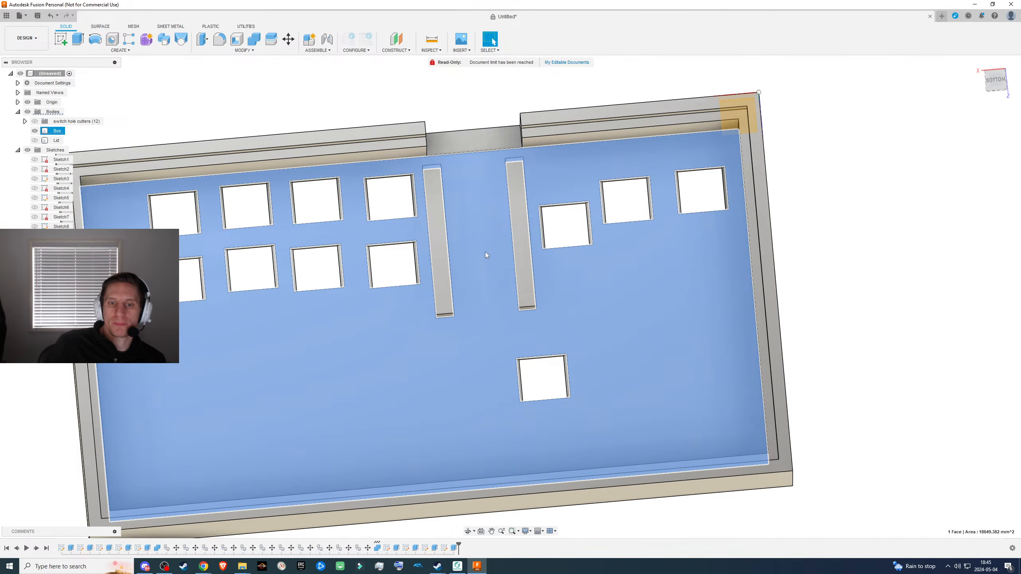
pyautogui.press('r')
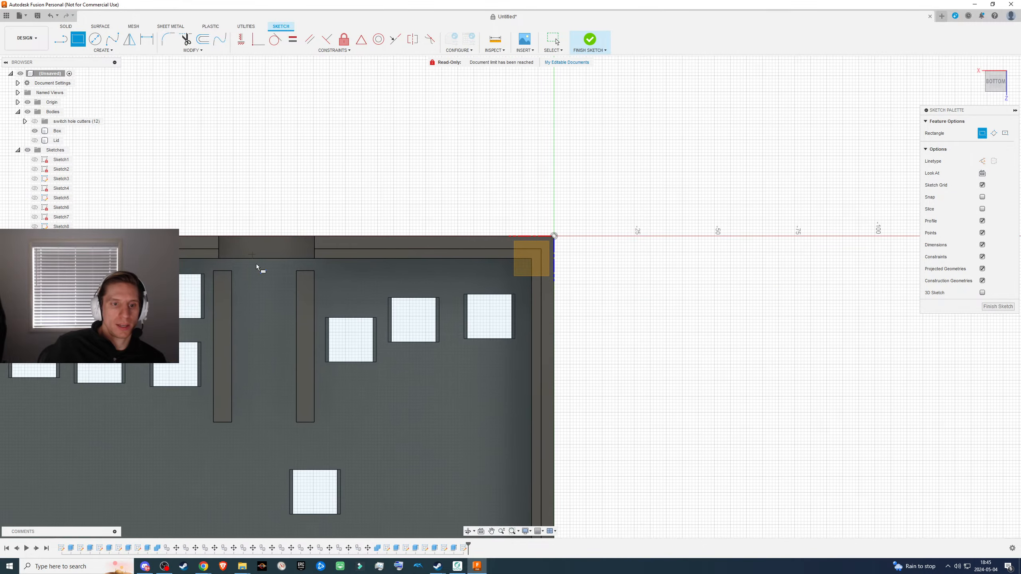
pyautogui.click(207, 265)
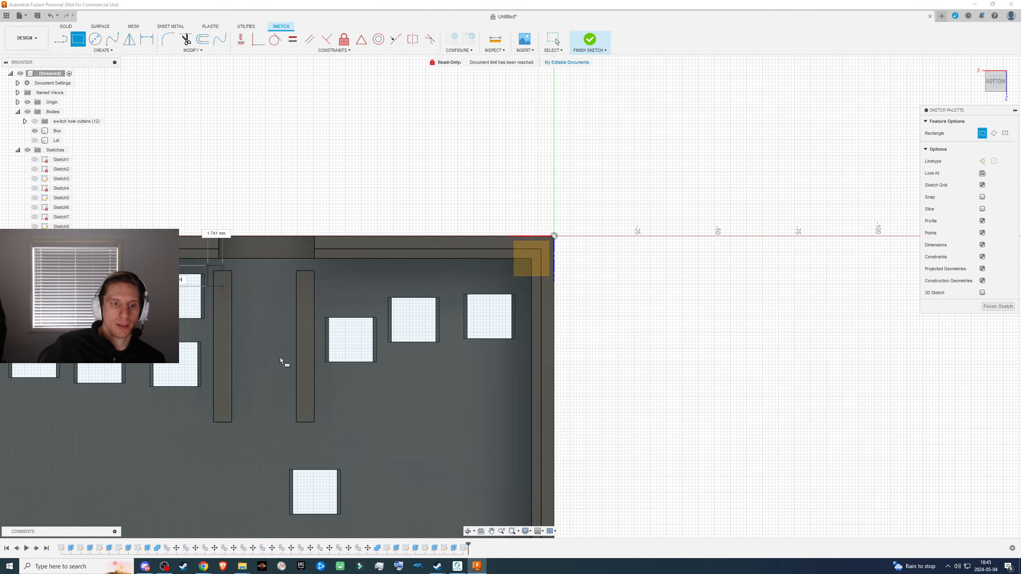
pyautogui.click(323, 429)
pyautogui.click(991, 307)
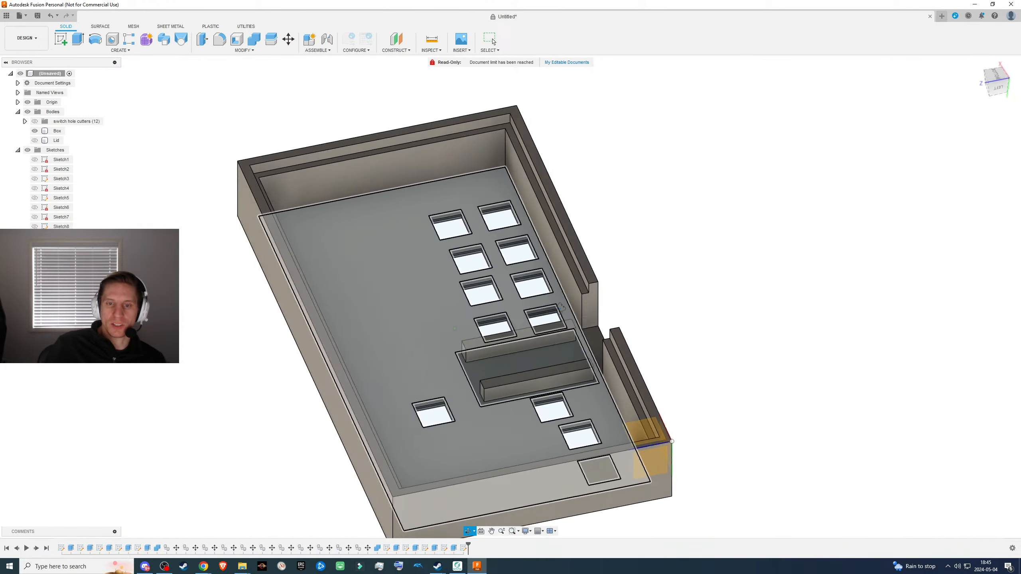
# - Split the Box body using the sketched rectangle around the ribs as the splitting tool
pyautogui.keyDown('shift'); pyautogui.moveTo(562, 307); pyautogui.dragTo(546, 306, button='middle'); pyautogui.keyUp('shift')
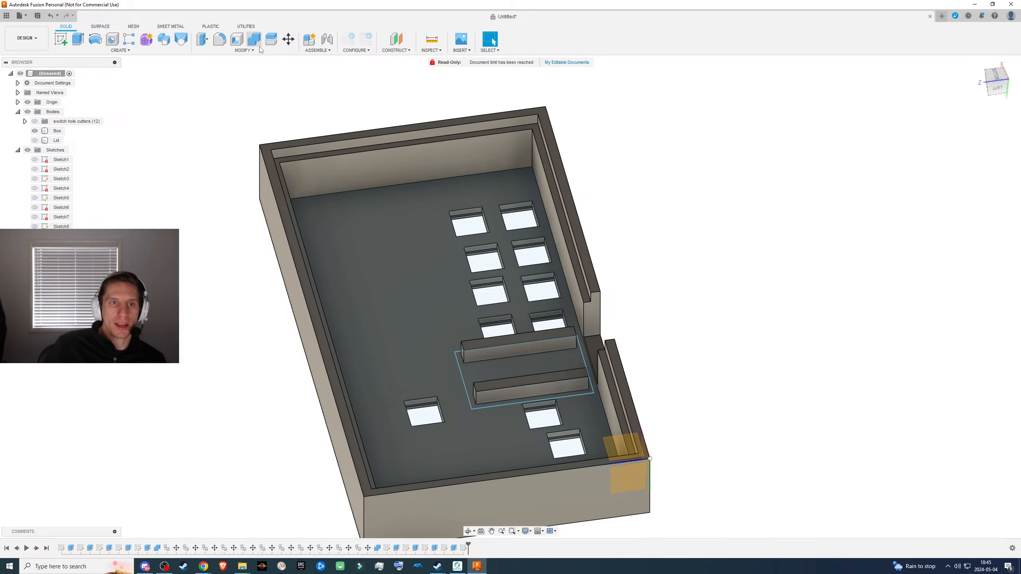
pyautogui.click(271, 42)
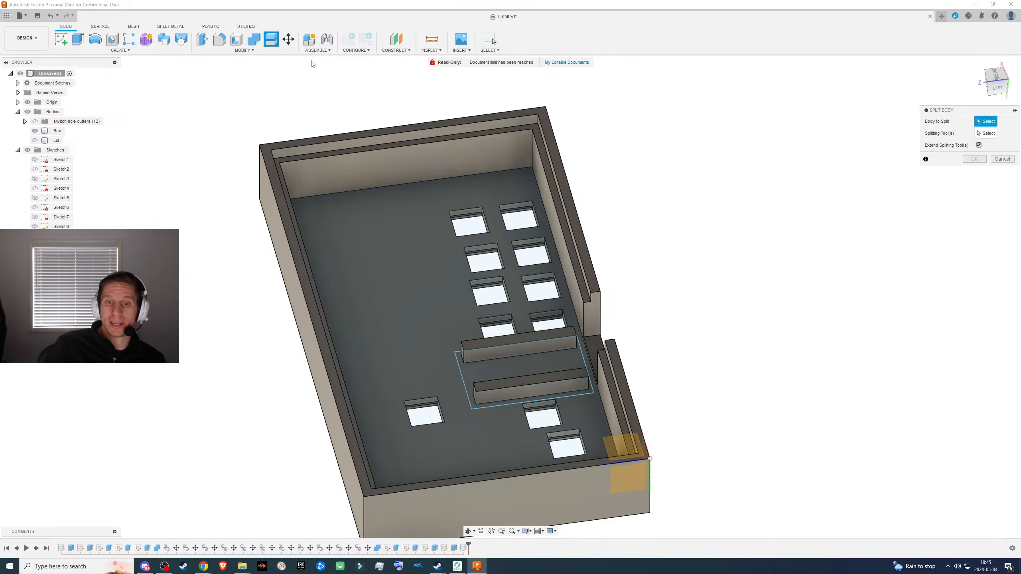
pyautogui.click(508, 163)
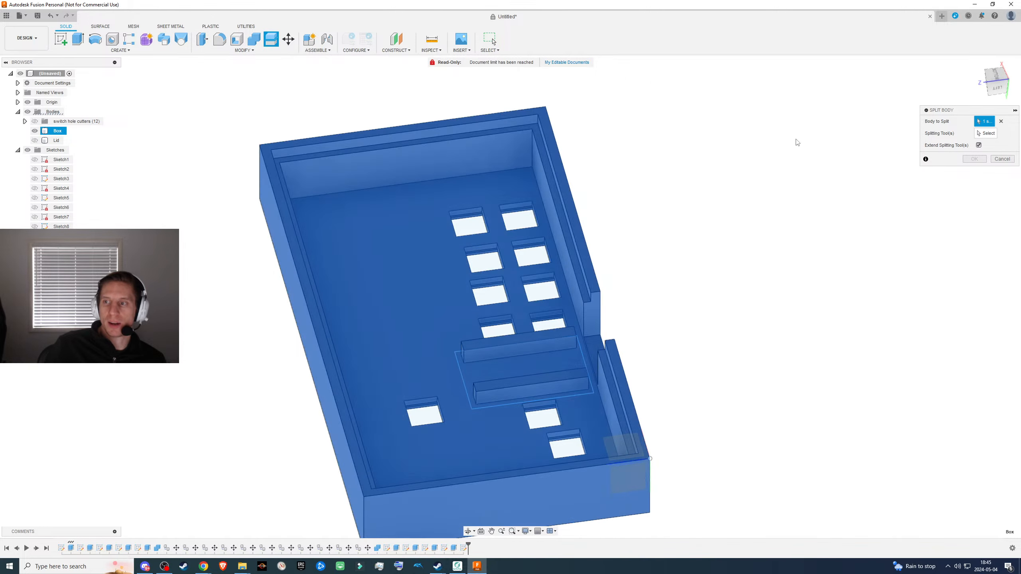
pyautogui.click(983, 134)
pyautogui.moveTo(799, 247); pyautogui.dragTo(815, 196, button='middle')
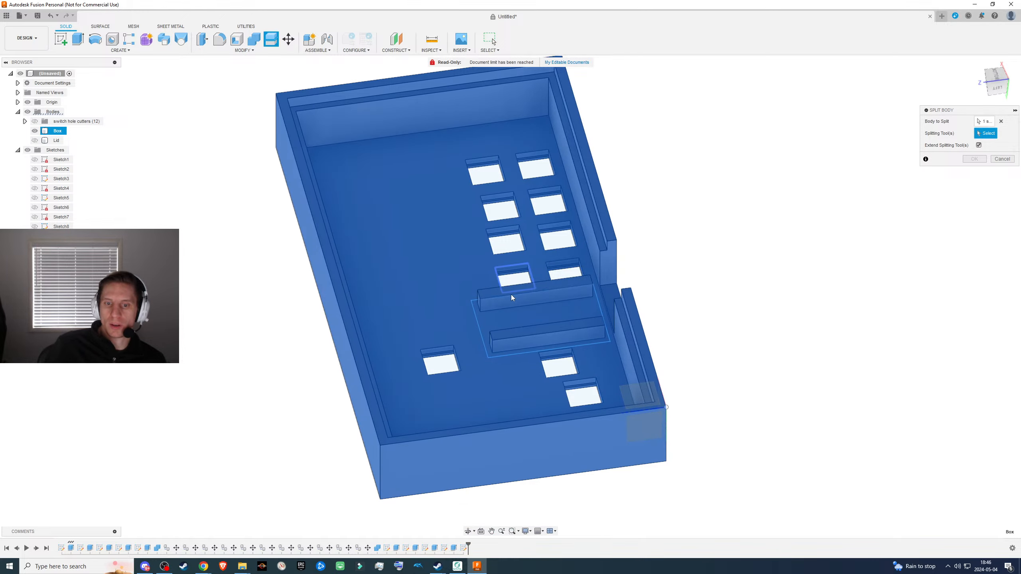
pyautogui.click(481, 334)
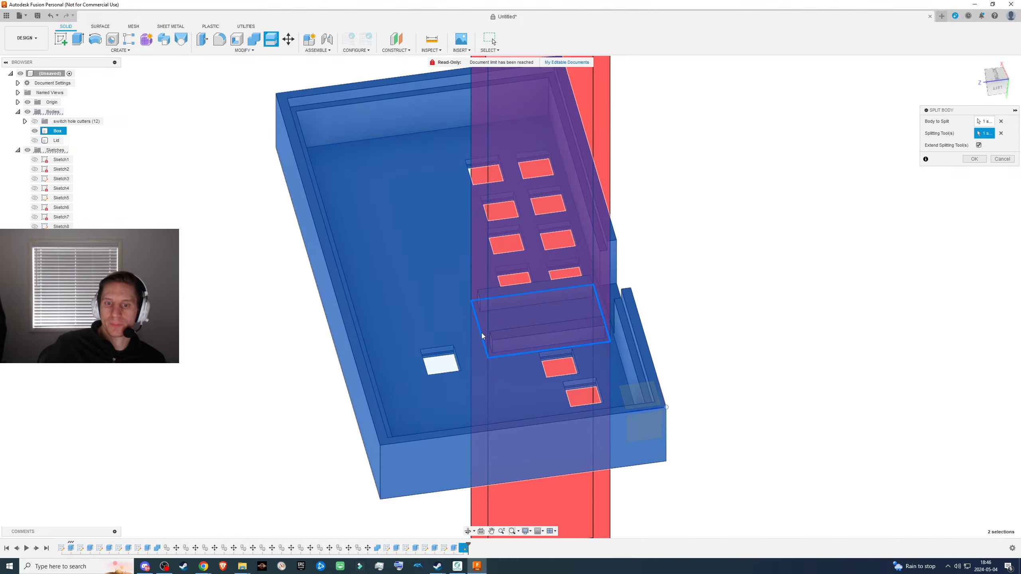
pyautogui.keyDown('shift'); pyautogui.moveTo(747, 237); pyautogui.dragTo(847, 238, button='middle'); pyautogui.keyUp('shift')
pyautogui.click(979, 158)
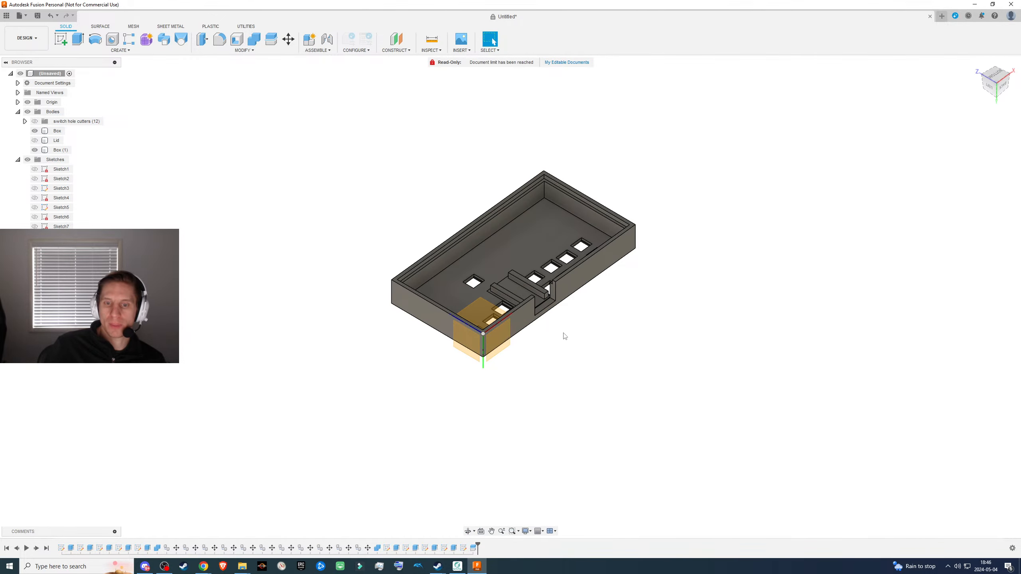
# - Check the split by isolating the ribbed floor piece, examining it from several sides, and showing the rest of the box again
pyautogui.moveTo(563, 335)
pyautogui.keyDown('shift'); pyautogui.mouseDown(button='middle')
pyautogui.moveTo(631, 337)
pyautogui.moveTo(553, 339)
pyautogui.mouseUp(button='middle'); pyautogui.keyUp('shift')
pyautogui.scroll(8, 553, 340)
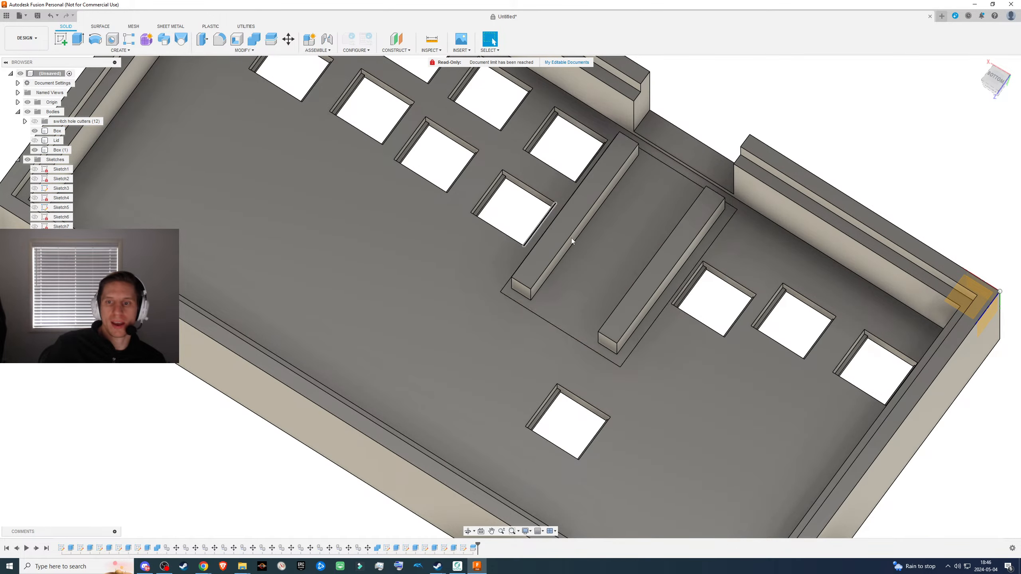
pyautogui.click(413, 298)
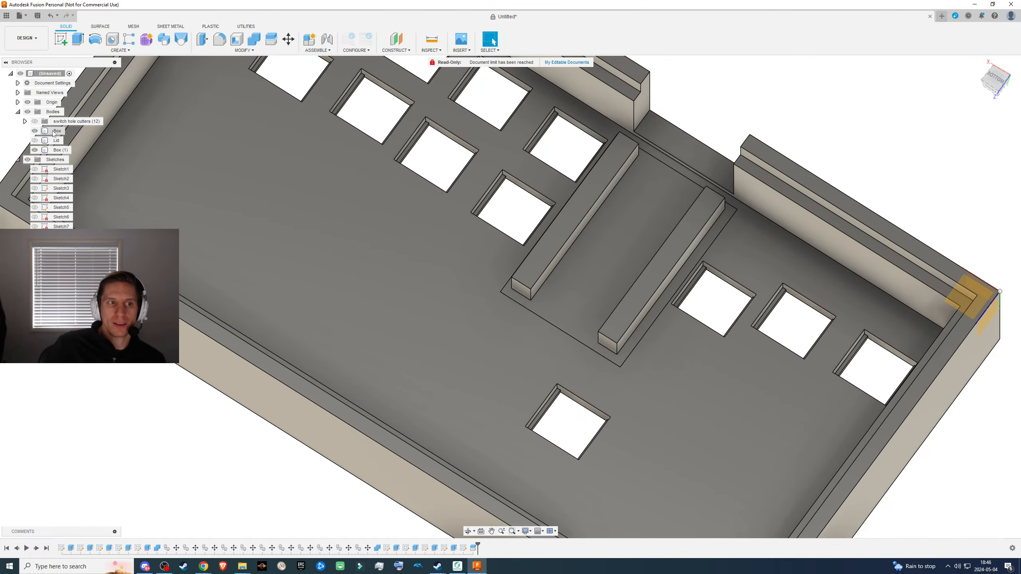
pyautogui.click(34, 131)
pyautogui.click(35, 131)
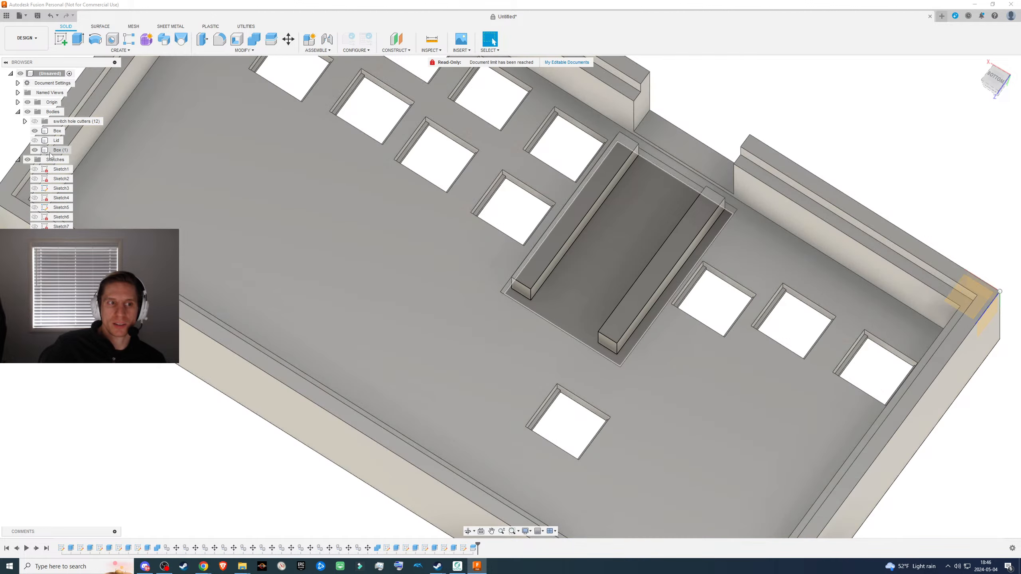
pyautogui.click(35, 150)
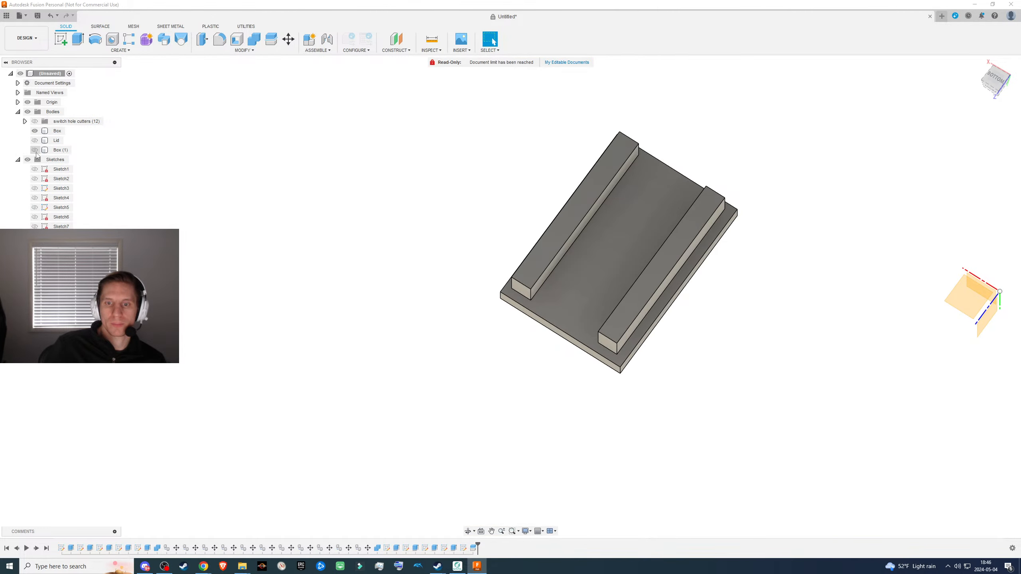
pyautogui.keyDown('shift'); pyautogui.moveTo(396, 348); pyautogui.dragTo(466, 306, button='middle'); pyautogui.keyUp('shift')
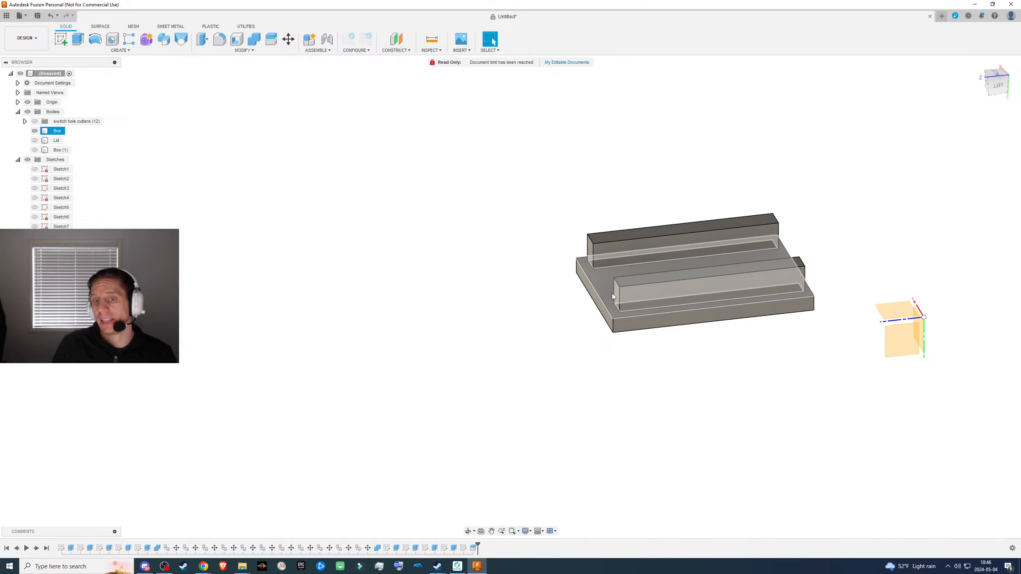
pyautogui.click(499, 465)
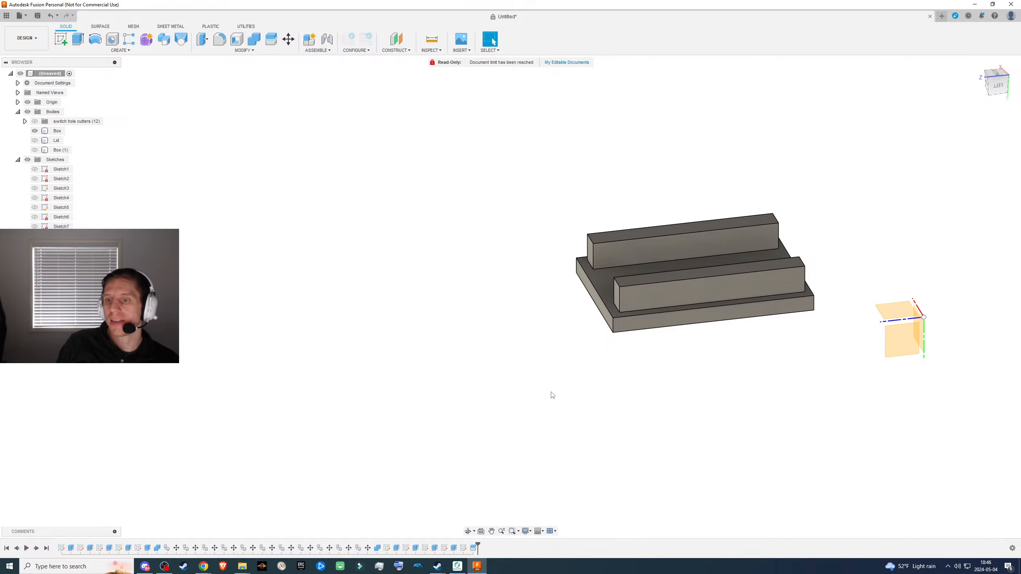
pyautogui.scroll(3, 563, 373)
pyautogui.keyDown('shift'); pyautogui.moveTo(573, 357); pyautogui.dragTo(603, 364, button='middle'); pyautogui.keyUp('shift')
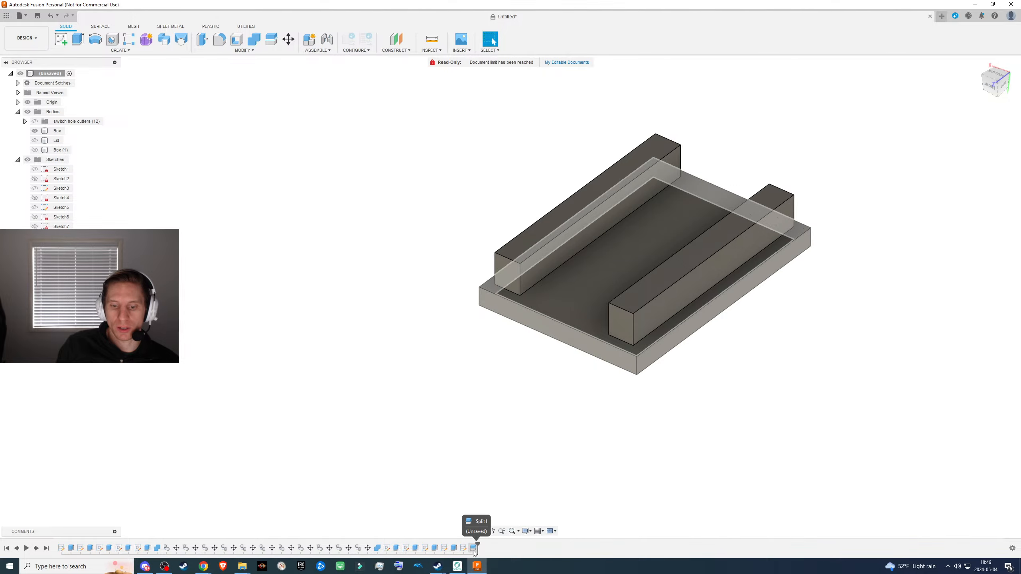
pyautogui.click(35, 149)
pyautogui.scroll(-5, 373, 361)
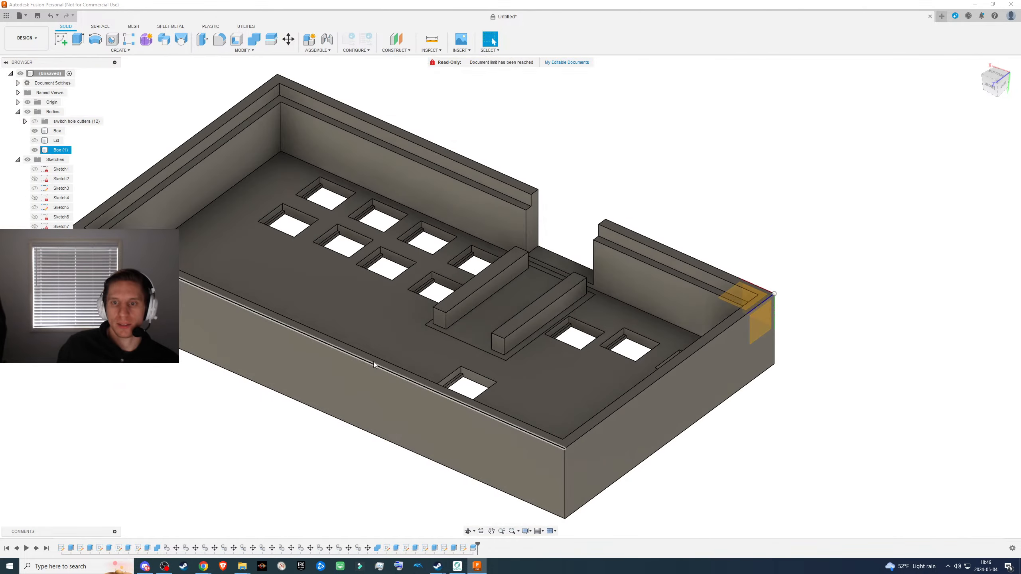
pyautogui.keyDown('shift'); pyautogui.moveTo(553, 318); pyautogui.dragTo(426, 250, button='middle'); pyautogui.keyUp('shift')
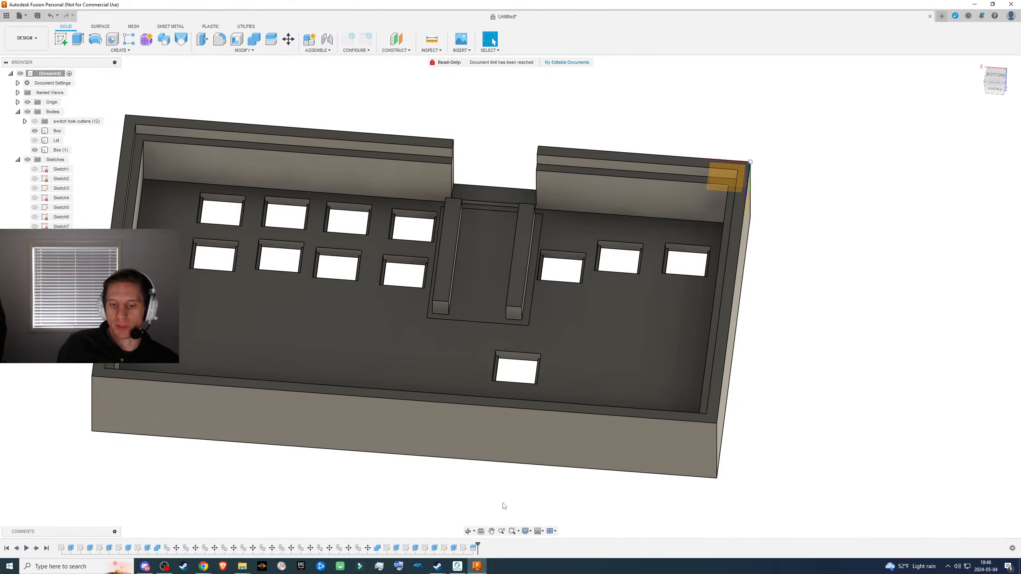
pyautogui.rightClick(474, 548)
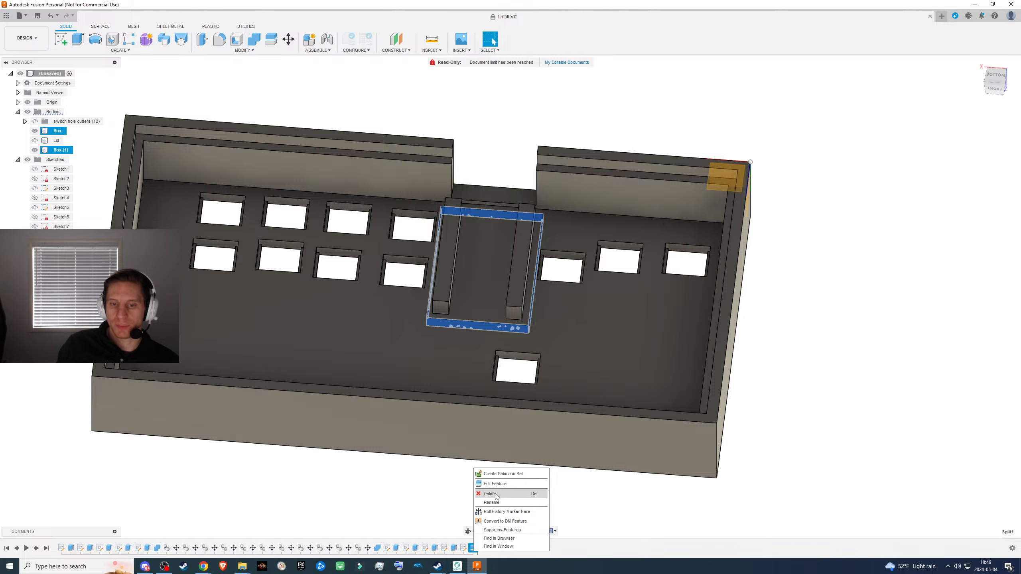
pyautogui.click(511, 494)
pyautogui.hotkey('ctrl', 'z')
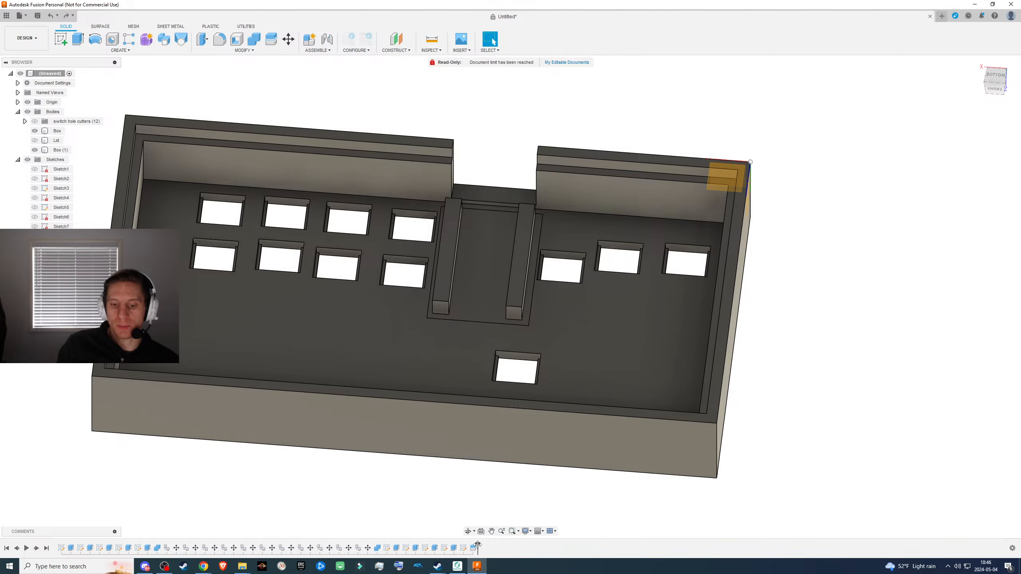
# - Roll the history back to just before the split and duplicate the unsplit Box body in place
pyautogui.moveTo(477, 546); pyautogui.dragTo(468, 545)
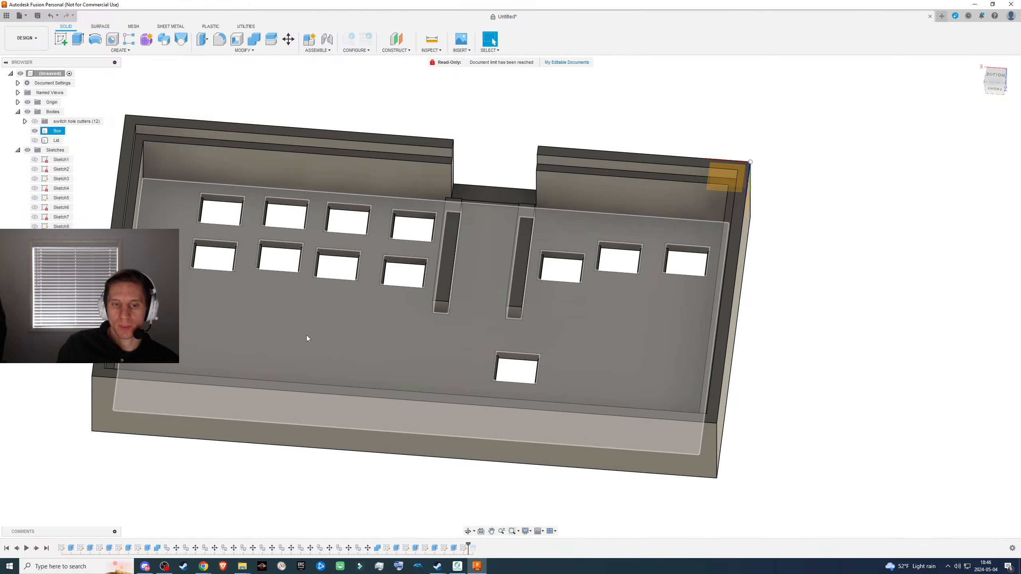
pyautogui.click(59, 130)
pyautogui.hotkey('ctrl', 'c')
pyautogui.hotkey('ctrl', 'v')
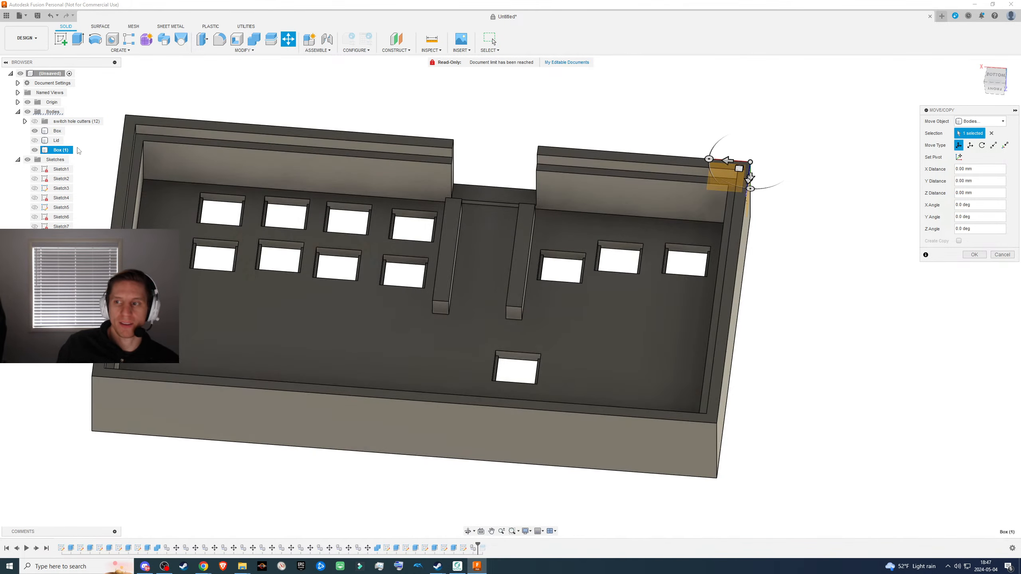
# - Keep the copied box body at its original position and rename it Box Full
pyautogui.doubleClick(64, 150)
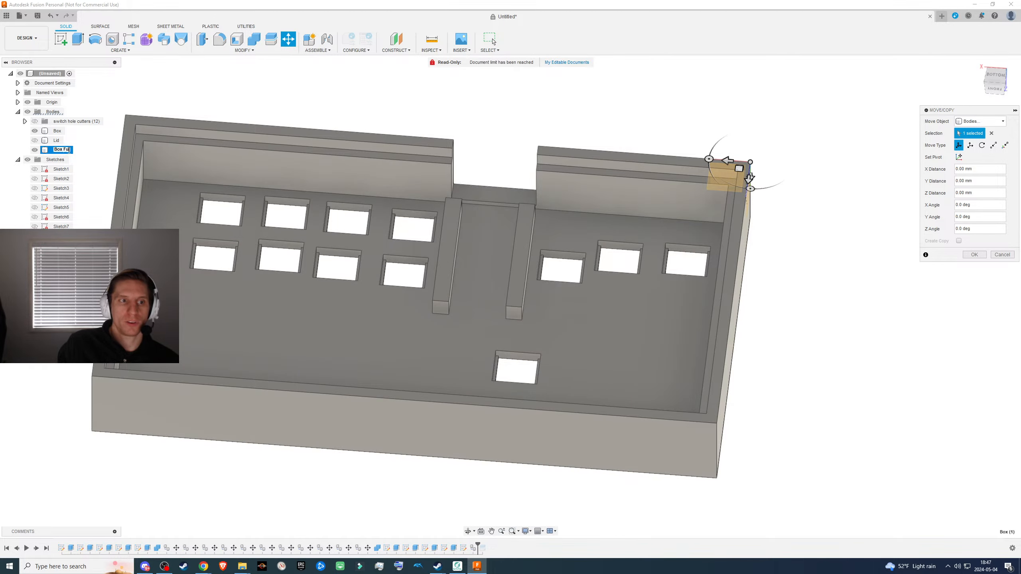
pyautogui.press('Return')
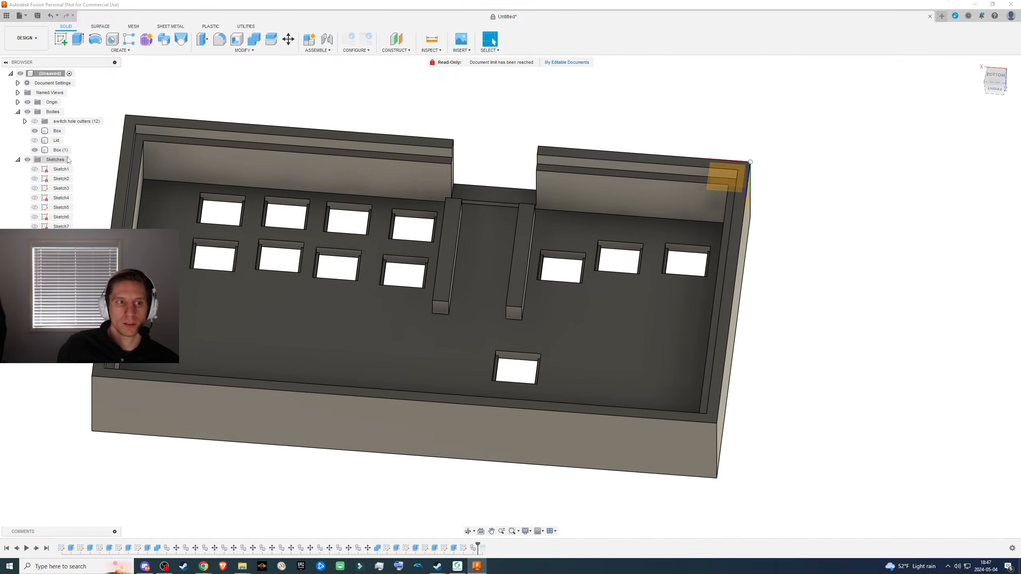
pyautogui.doubleClick(65, 149)
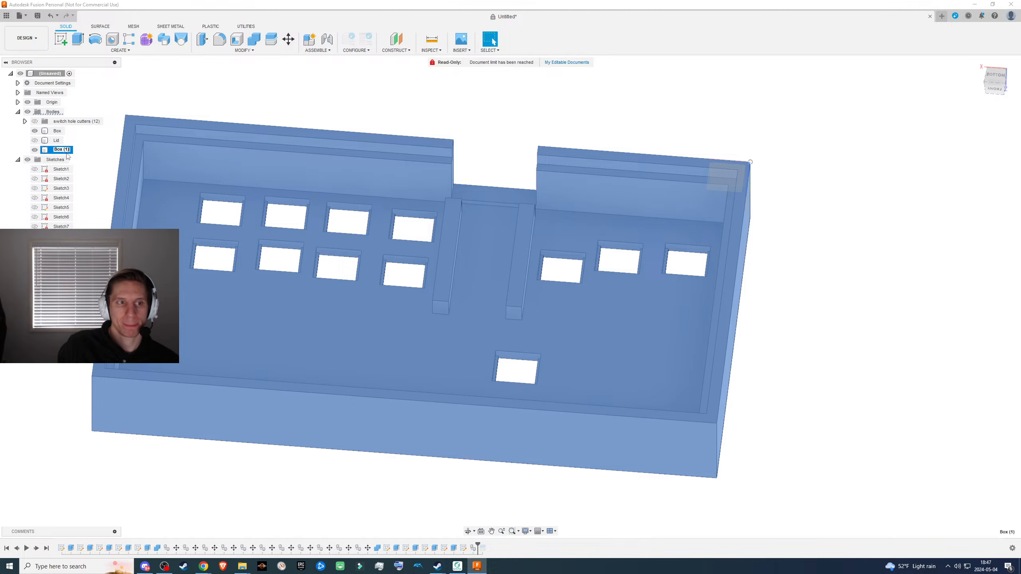
pyautogui.write('Box Full')
pyautogui.press('Return')
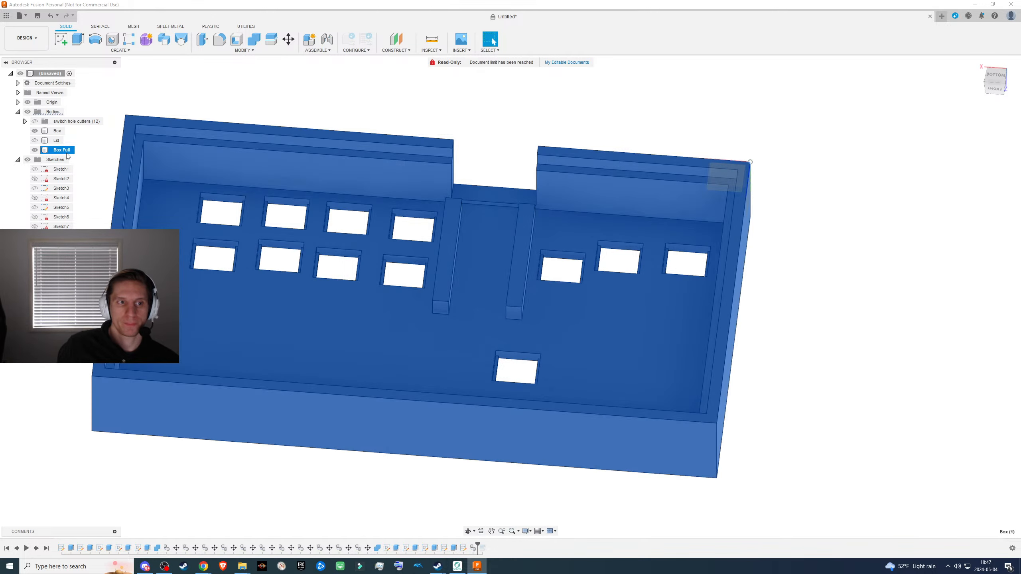
pyautogui.click(438, 494)
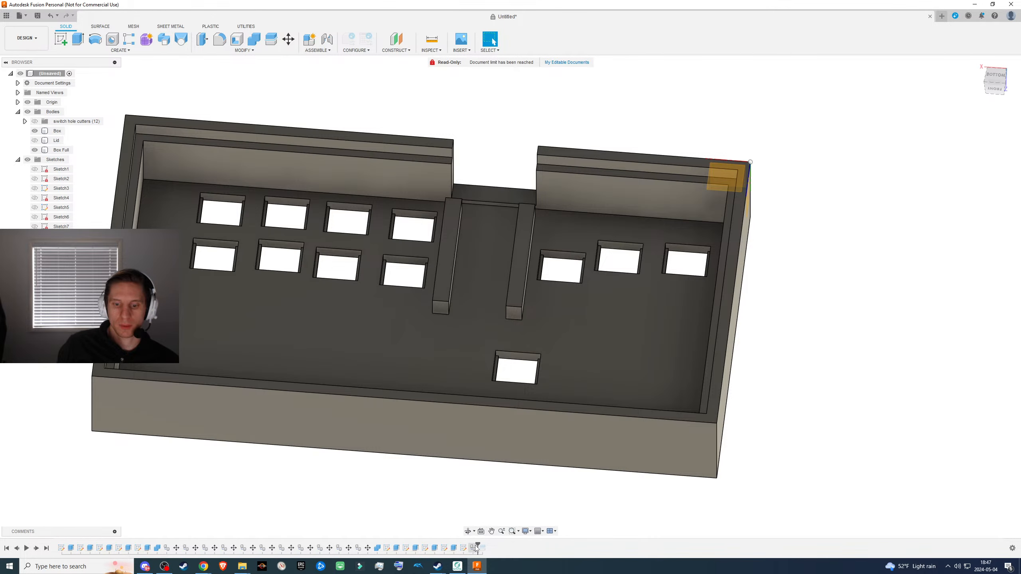
# - Roll the history forward past the split and hide the Box Full body
pyautogui.moveTo(477, 546); pyautogui.dragTo(486, 546)
pyautogui.click(427, 446)
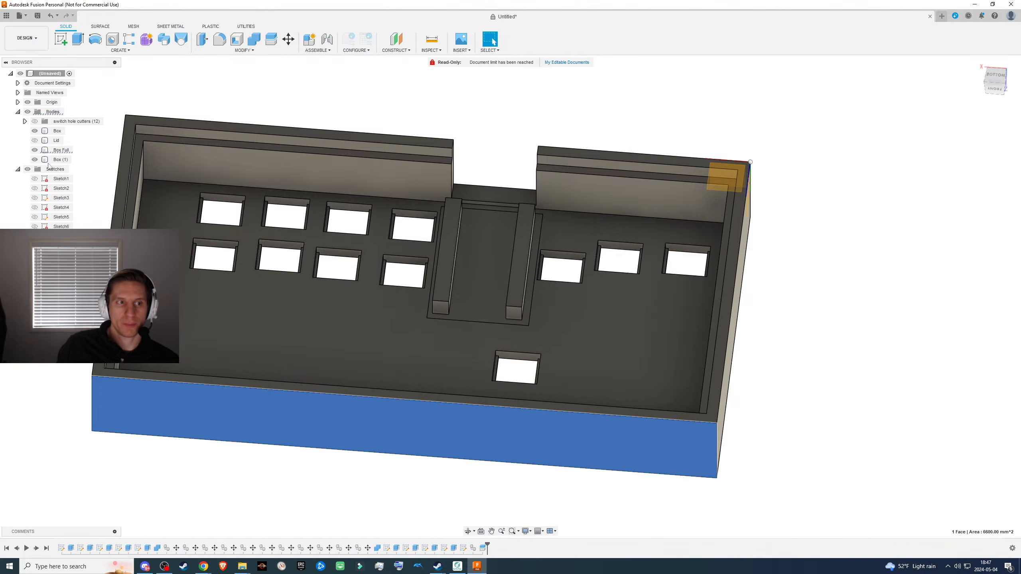
pyautogui.click(35, 150)
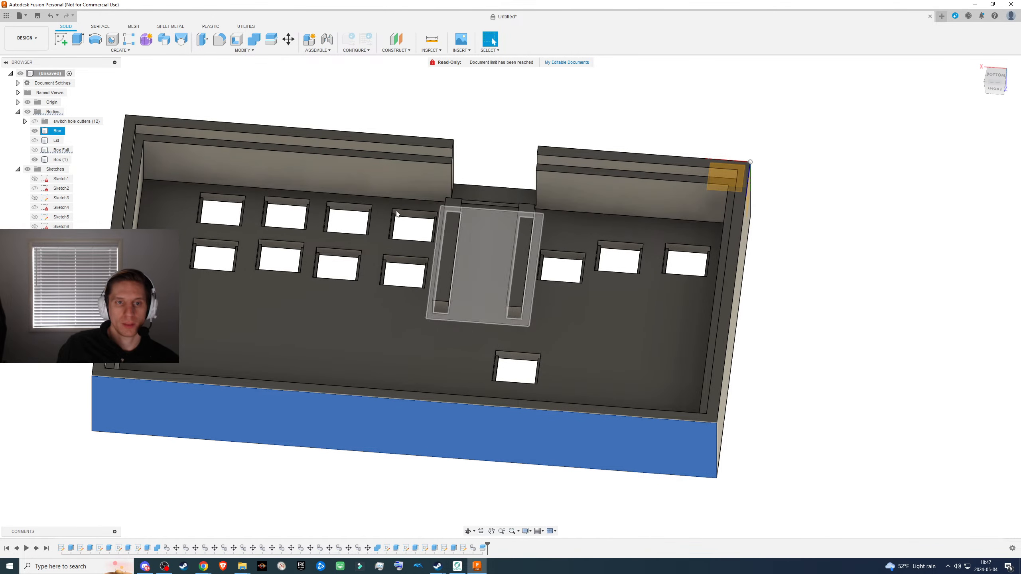
# - Compare the two split bodies by toggling their visibility, leaving only the Box Full body shown
pyautogui.click(37, 160)
pyautogui.click(35, 159)
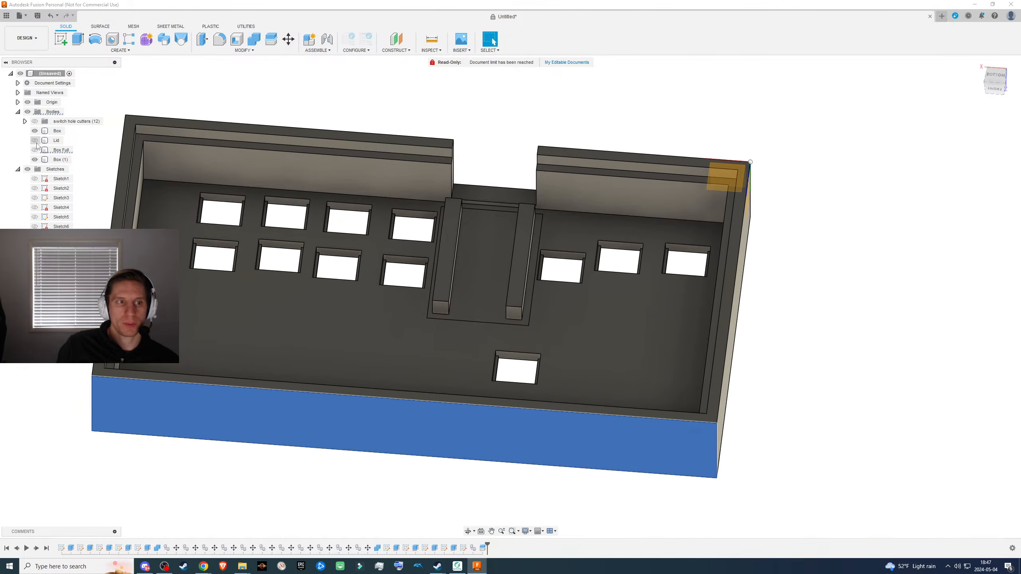
pyautogui.click(36, 131)
pyautogui.click(35, 132)
pyautogui.click(36, 156)
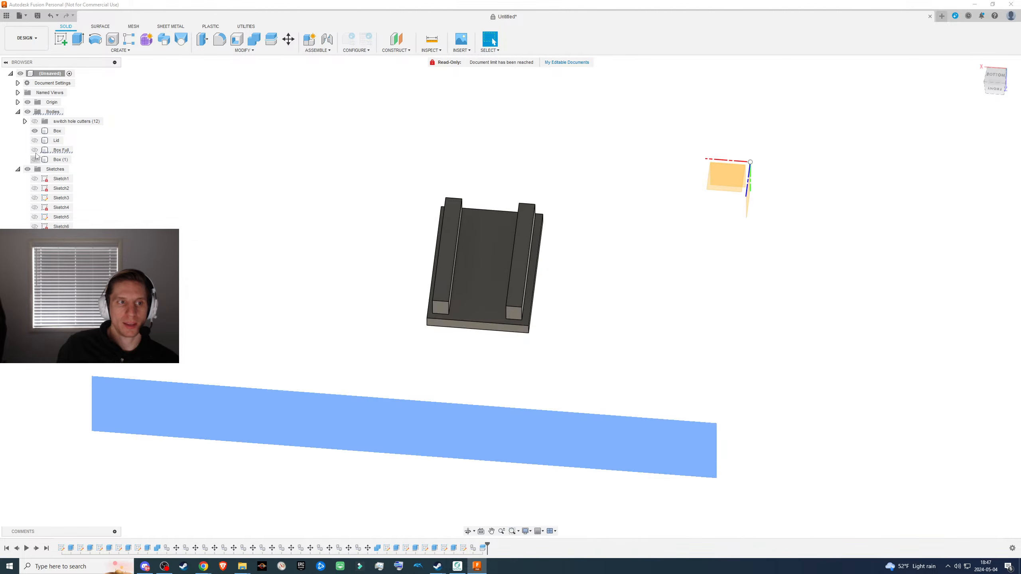
pyautogui.click(35, 132)
pyautogui.click(35, 150)
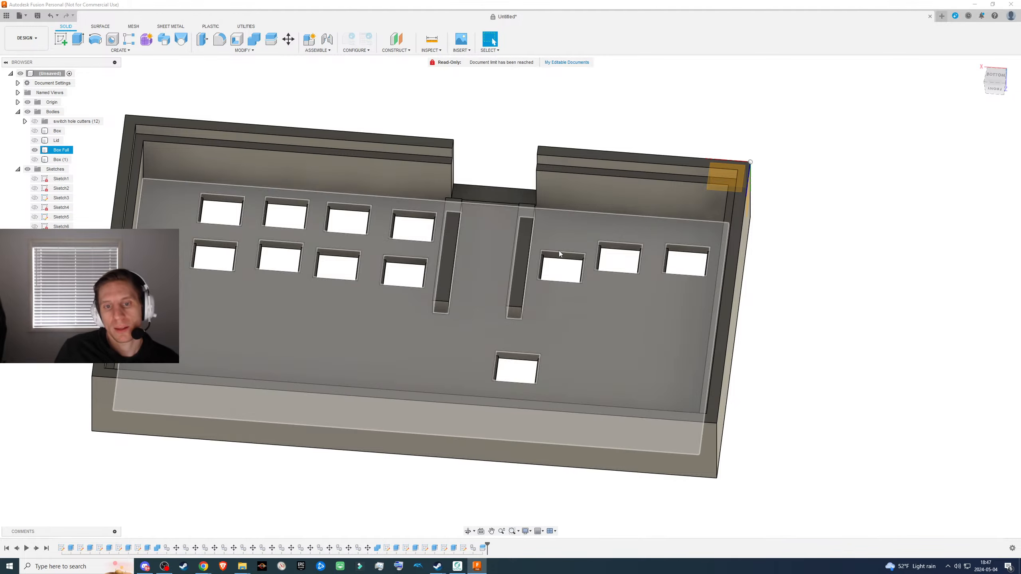
# - Examine the full box body, including its ribs, notch and switch openings, from several angles
pyautogui.scroll(5, 488, 304)
pyautogui.keyDown('shift'); pyautogui.moveTo(504, 314); pyautogui.dragTo(433, 275, button='middle'); pyautogui.keyUp('shift')
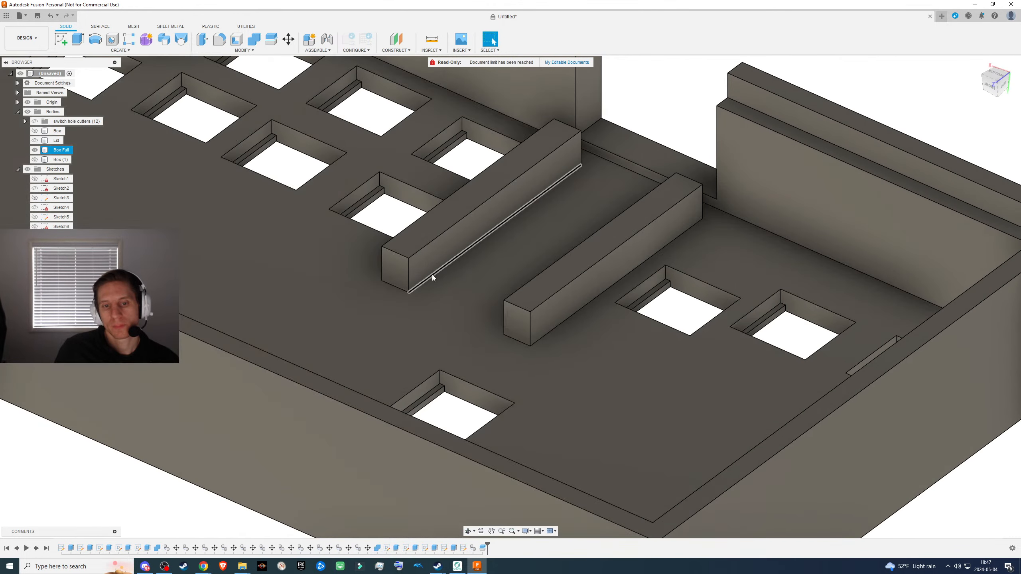
pyautogui.scroll(-5, 483, 318)
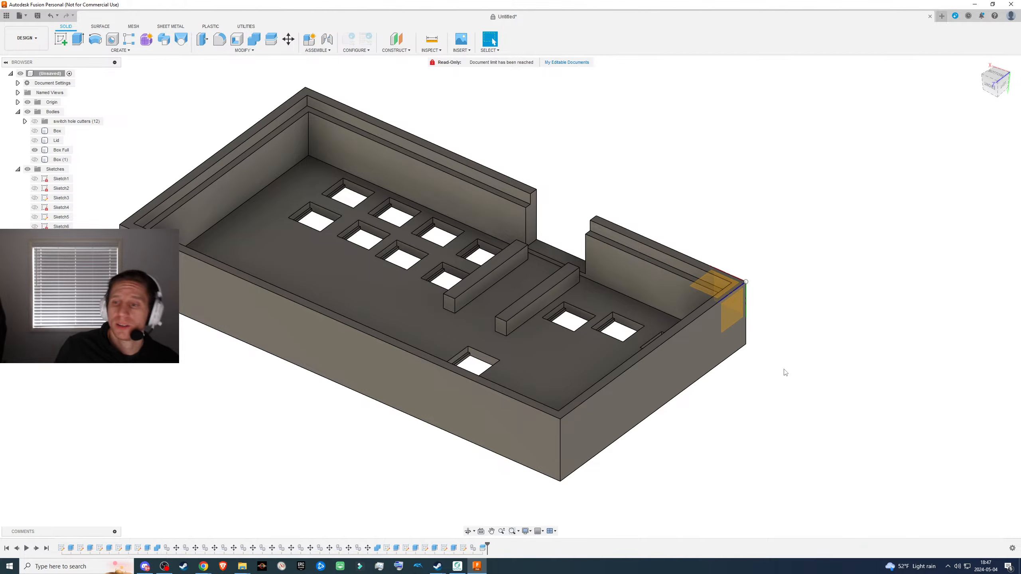
pyautogui.scroll(-2, 617, 427)
pyautogui.scroll(3, 586, 415)
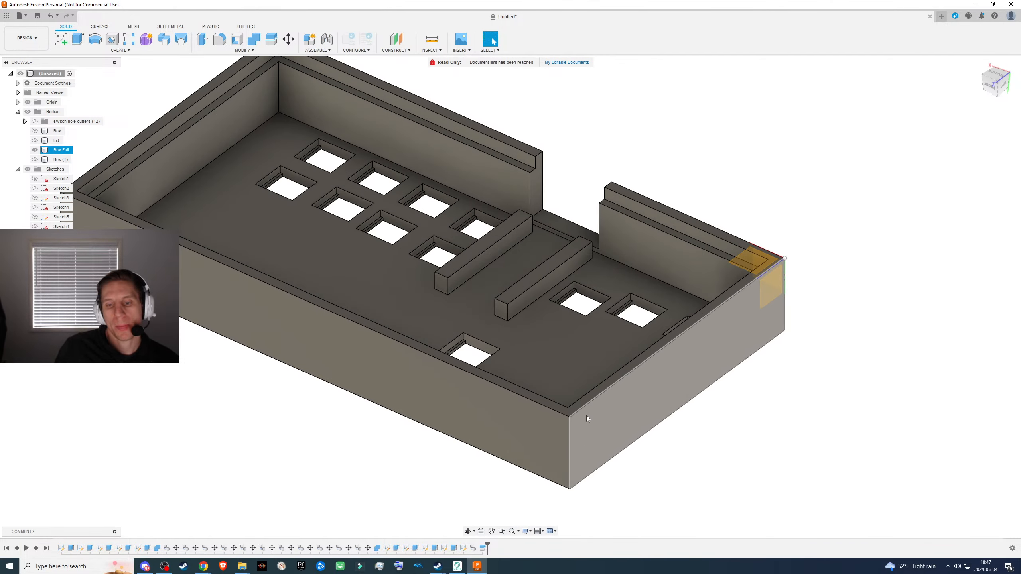
pyautogui.moveTo(752, 426); pyautogui.dragTo(595, 440, button='middle')
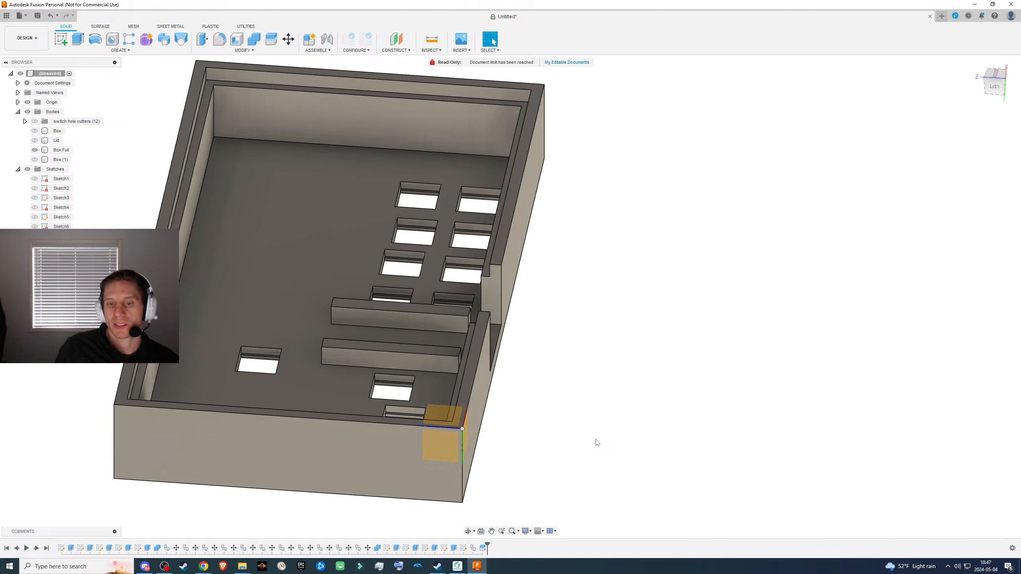
pyautogui.keyDown('shift'); pyautogui.moveTo(510, 392); pyautogui.dragTo(547, 383, button='middle'); pyautogui.keyUp('shift')
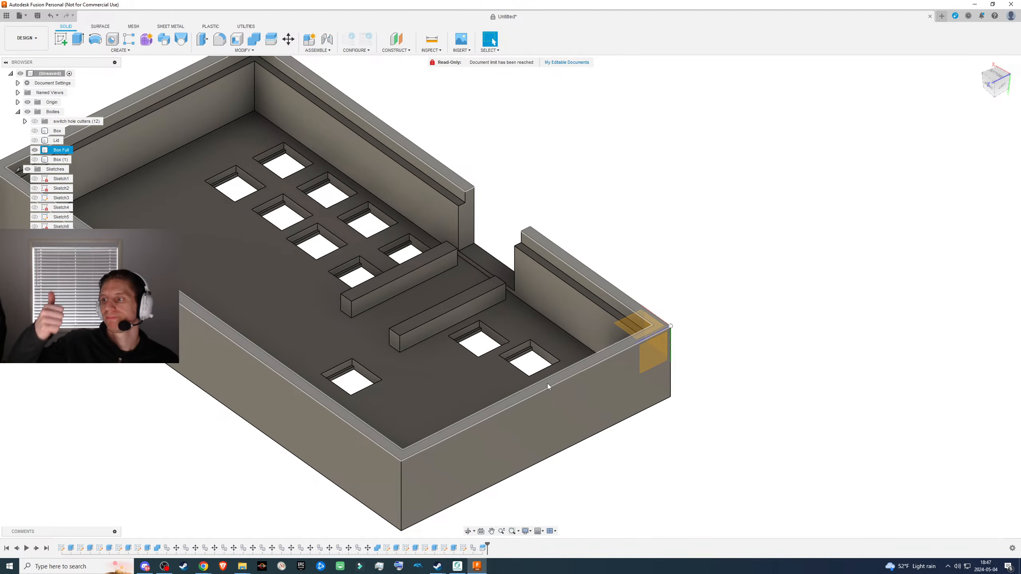